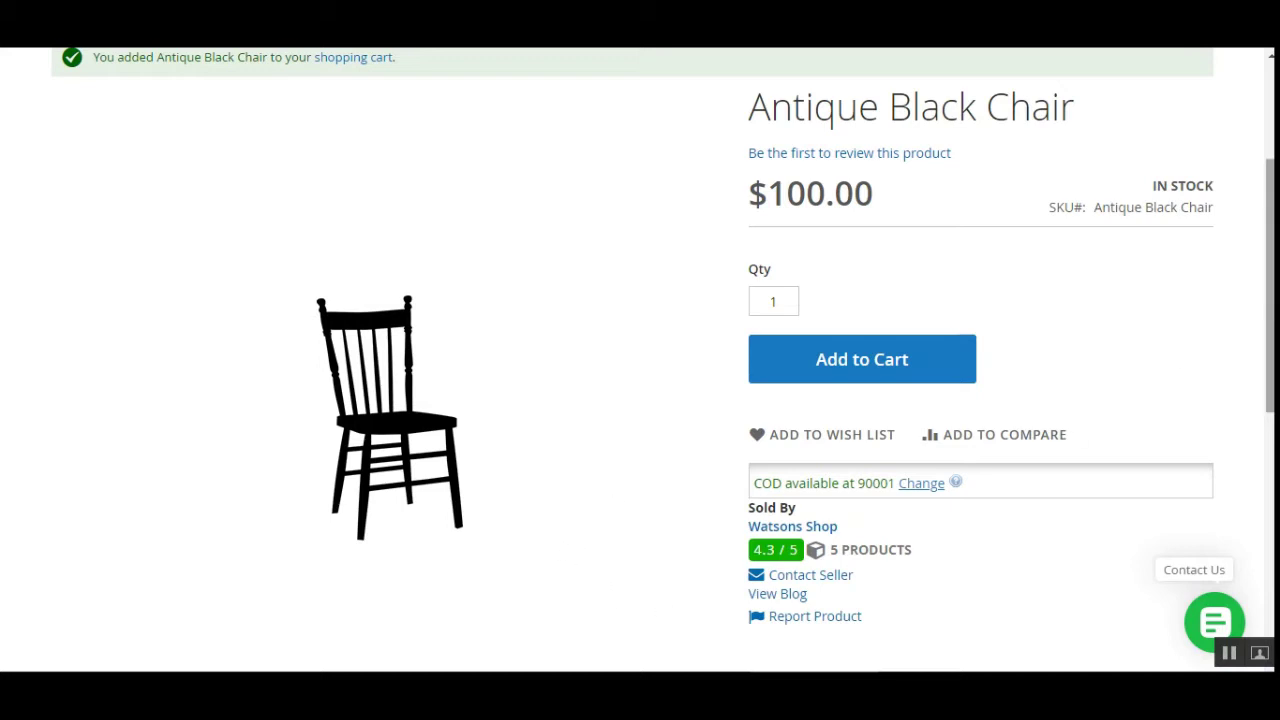
Open the My Account page and bring up the Marketplace Cash On Delivery options in the seller navigation.
left_click(752, 72)
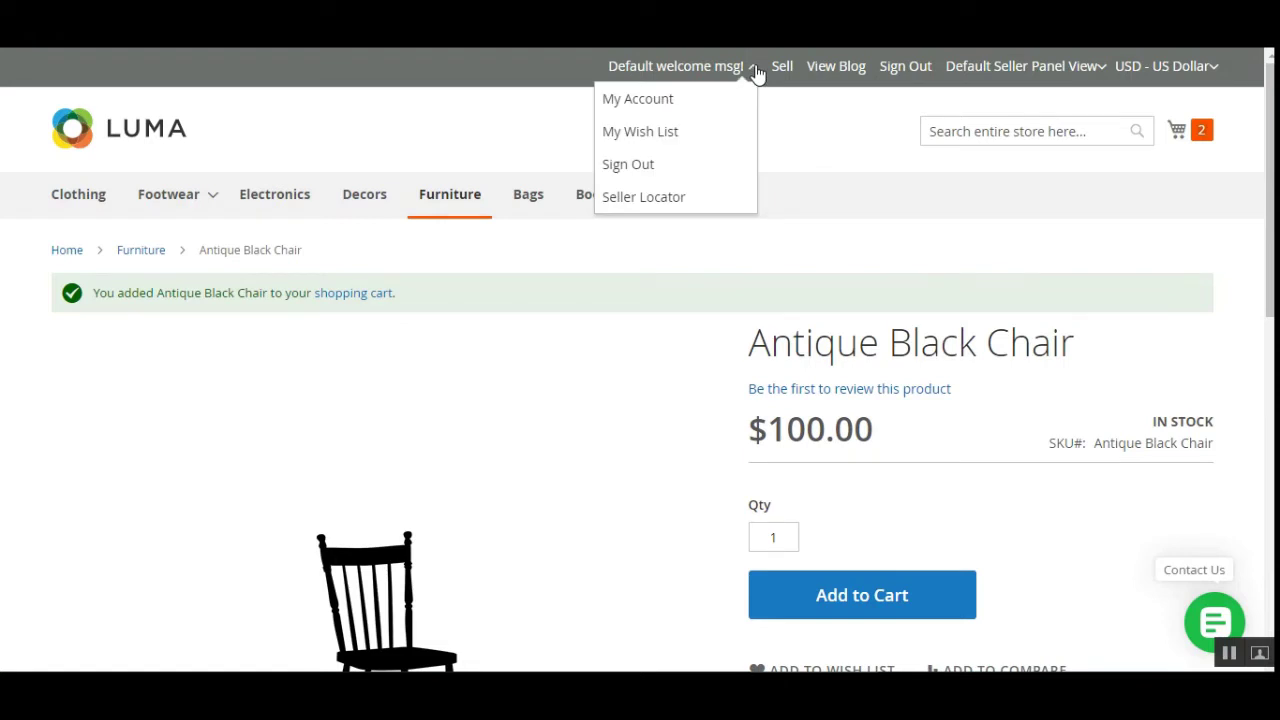
left_click(677, 106)
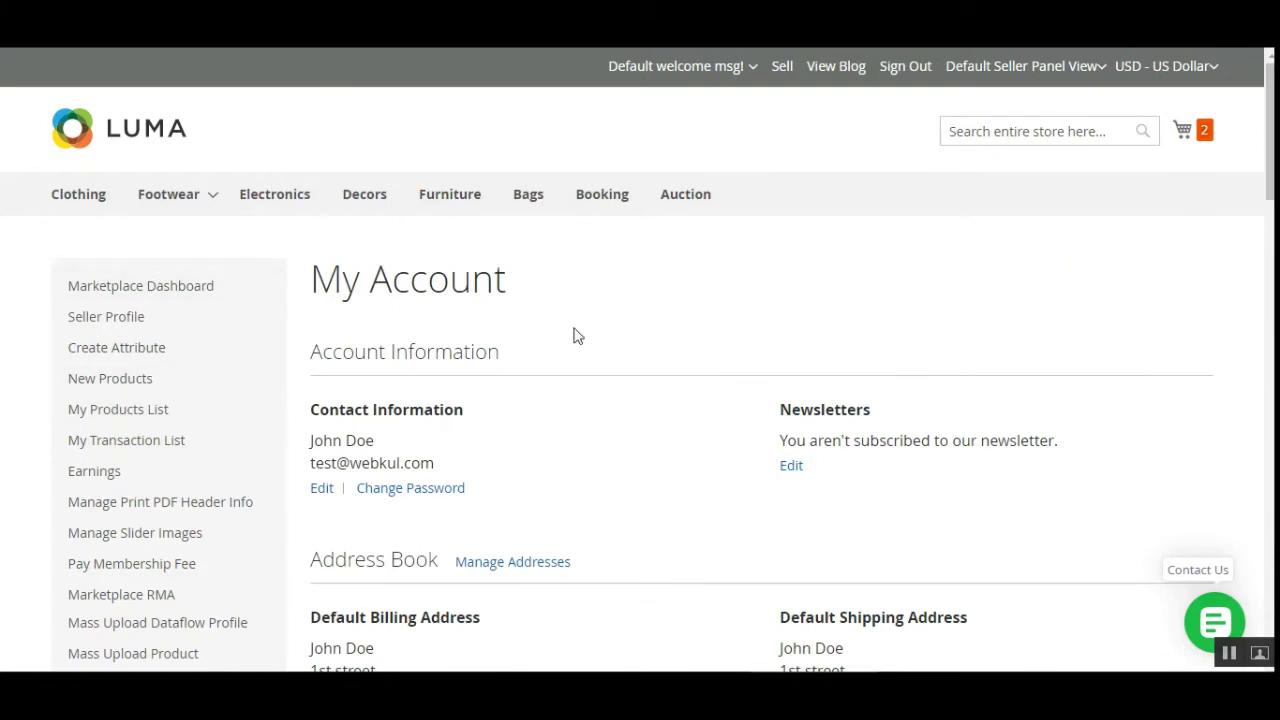
scroll(203, 409, "down", 3)
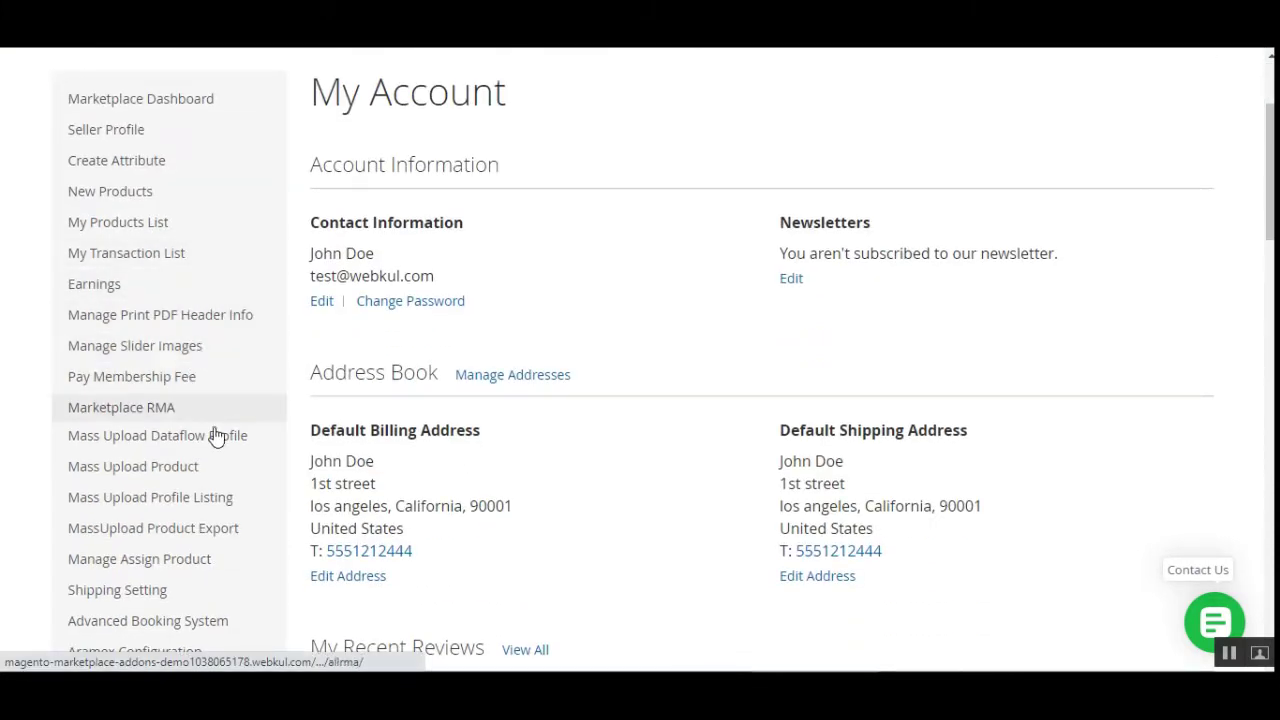
scroll(211, 482, "down", 5)
scroll(211, 486, "down", 3)
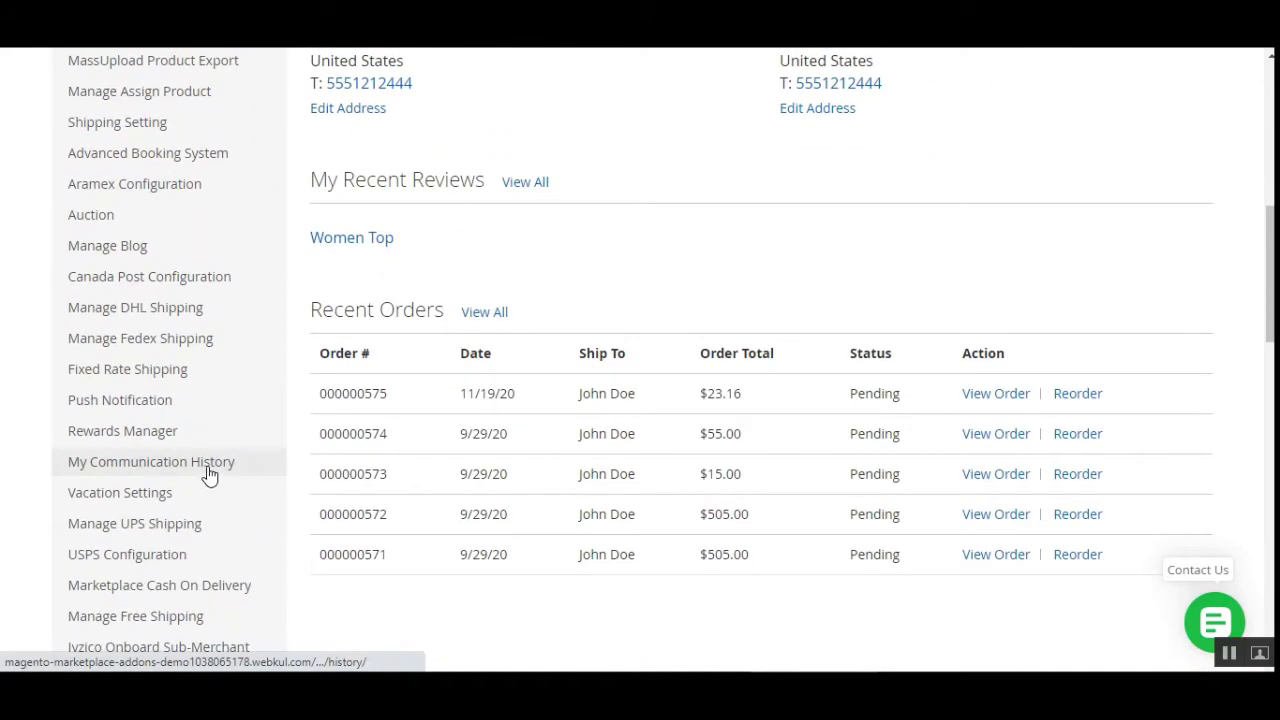
mouse_move(185, 415)
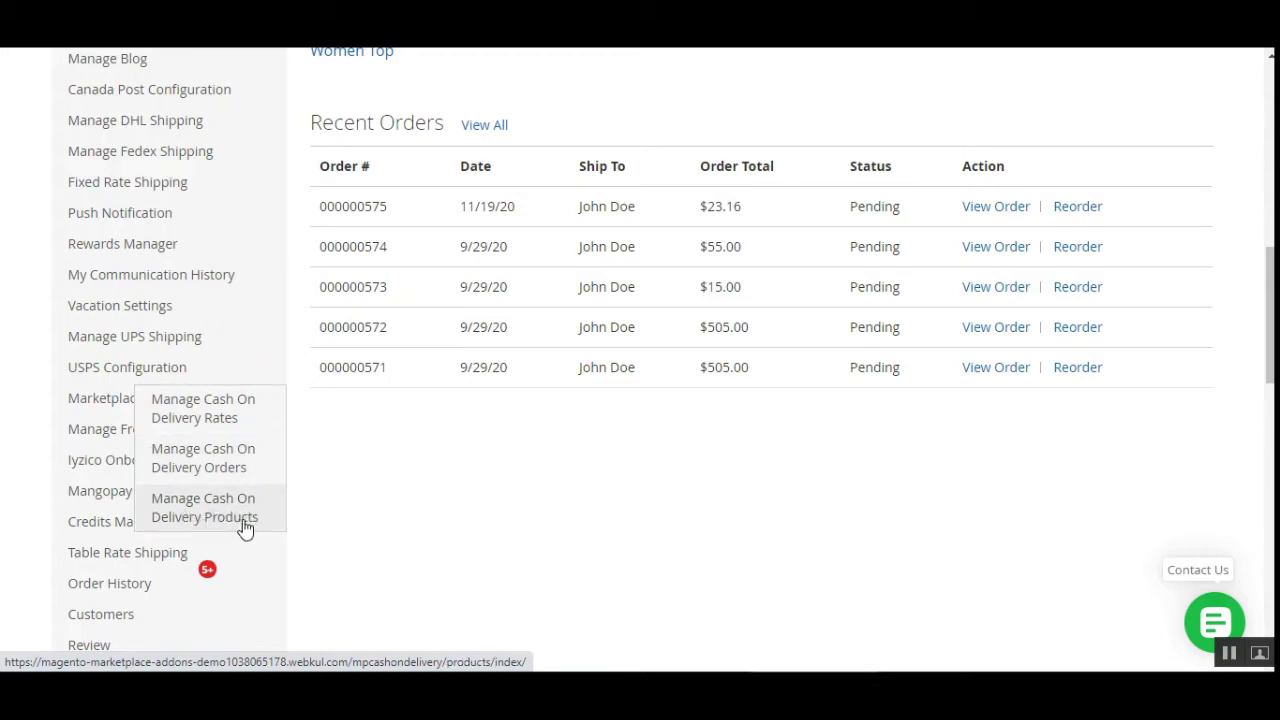
Open the Manage Cash On Delivery Rates, Orders and Products pages, each in a new browser tab.
right_click(236, 410)
left_click(277, 422)
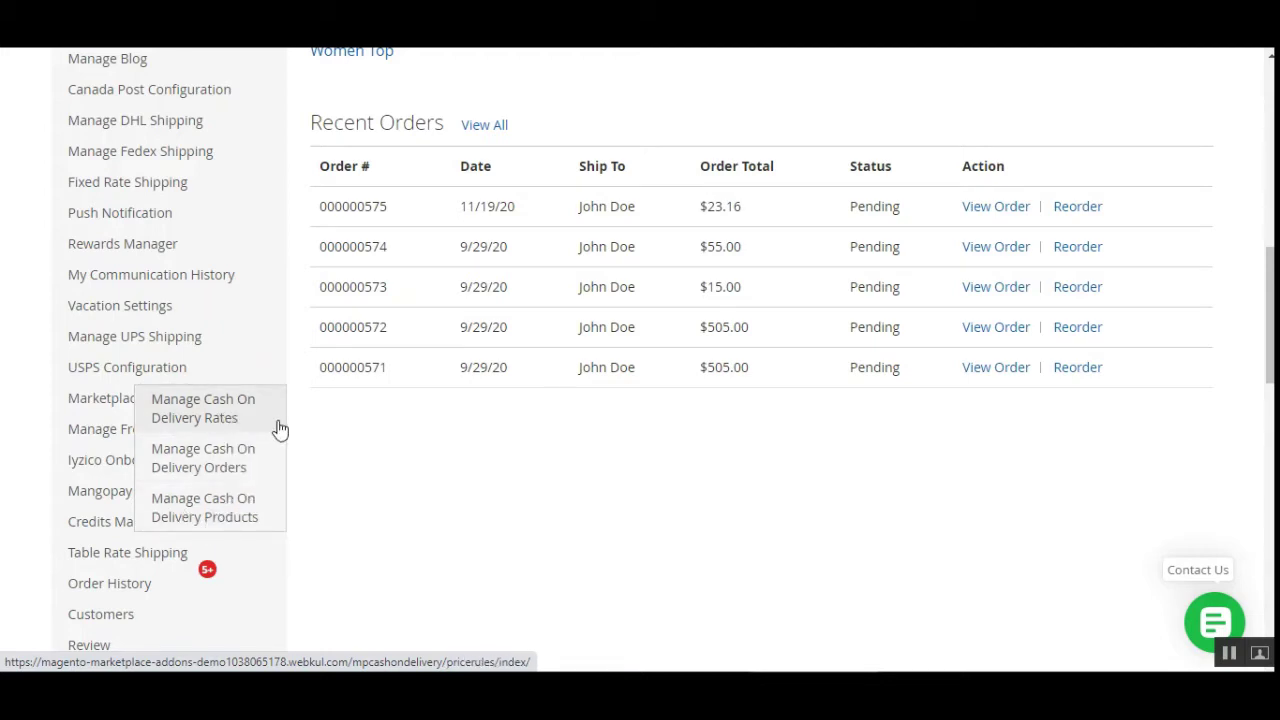
right_click(210, 458)
left_click(251, 466)
right_click(200, 507)
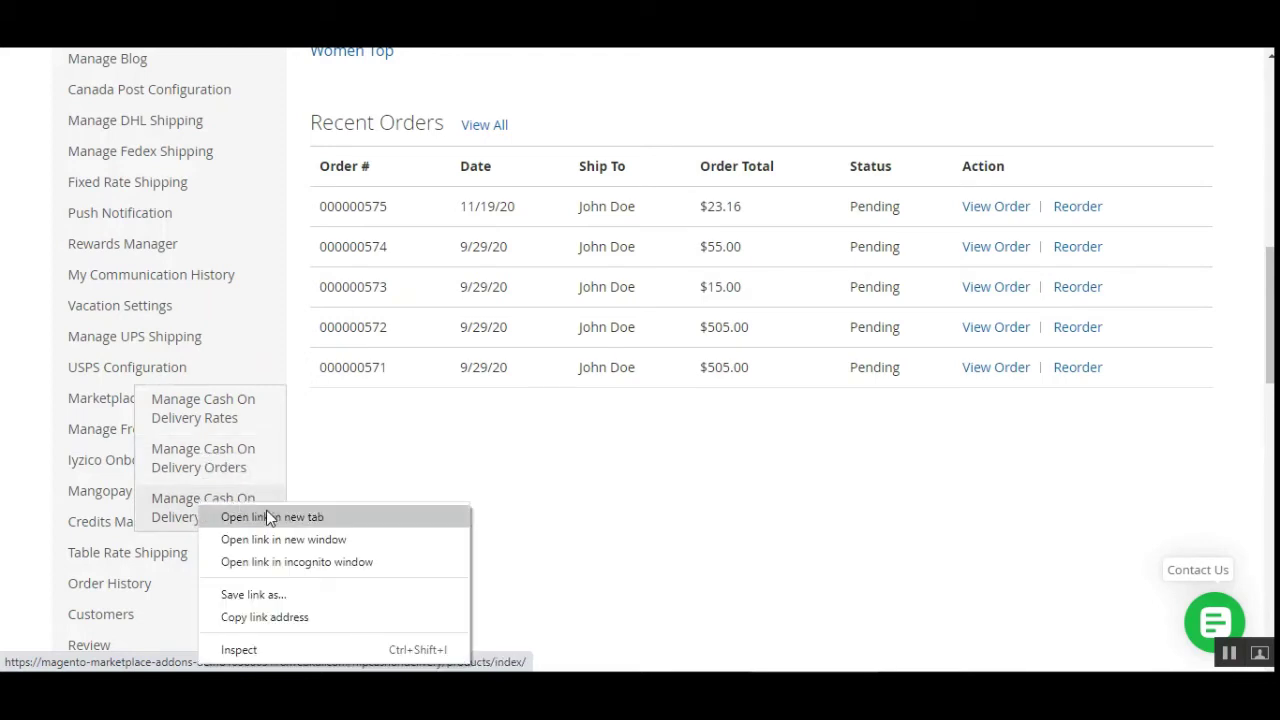
left_click(268, 516)
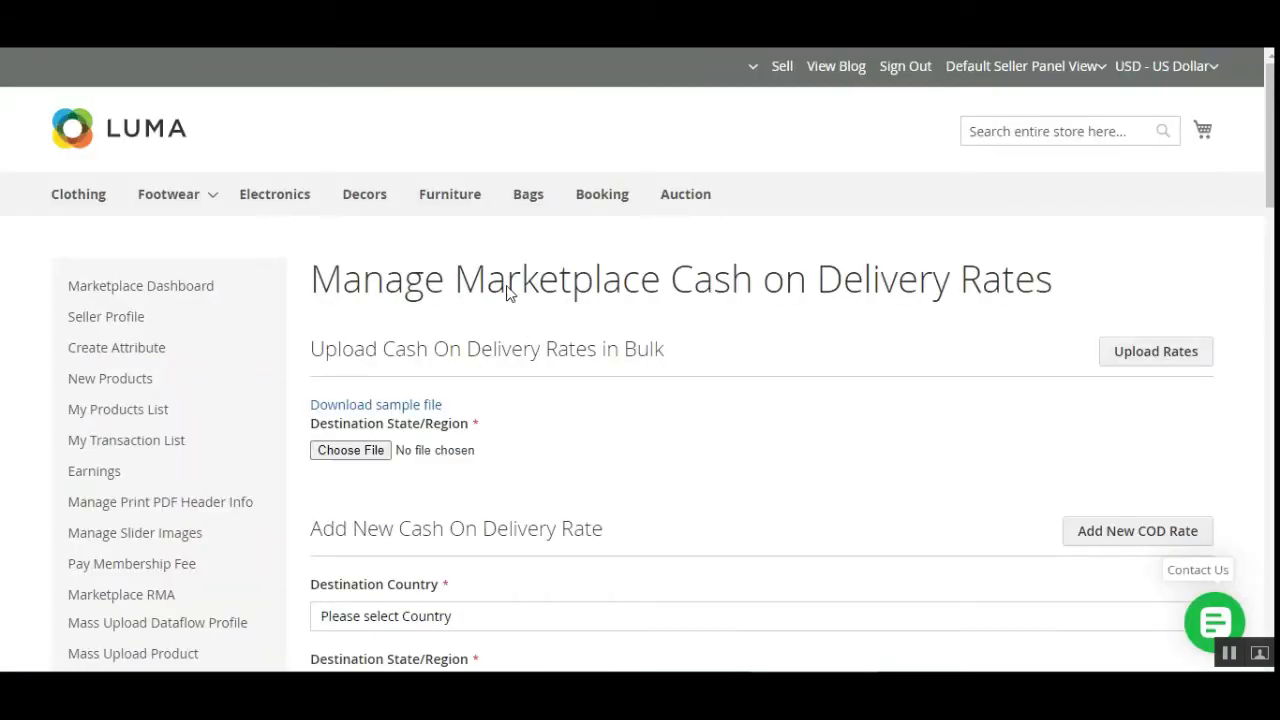
Examine the bulk rate upload and new rate sections of the Manage Marketplace Cash on Delivery Rates page.
left_click_drag(506, 290, 886, 334)
left_click(862, 338)
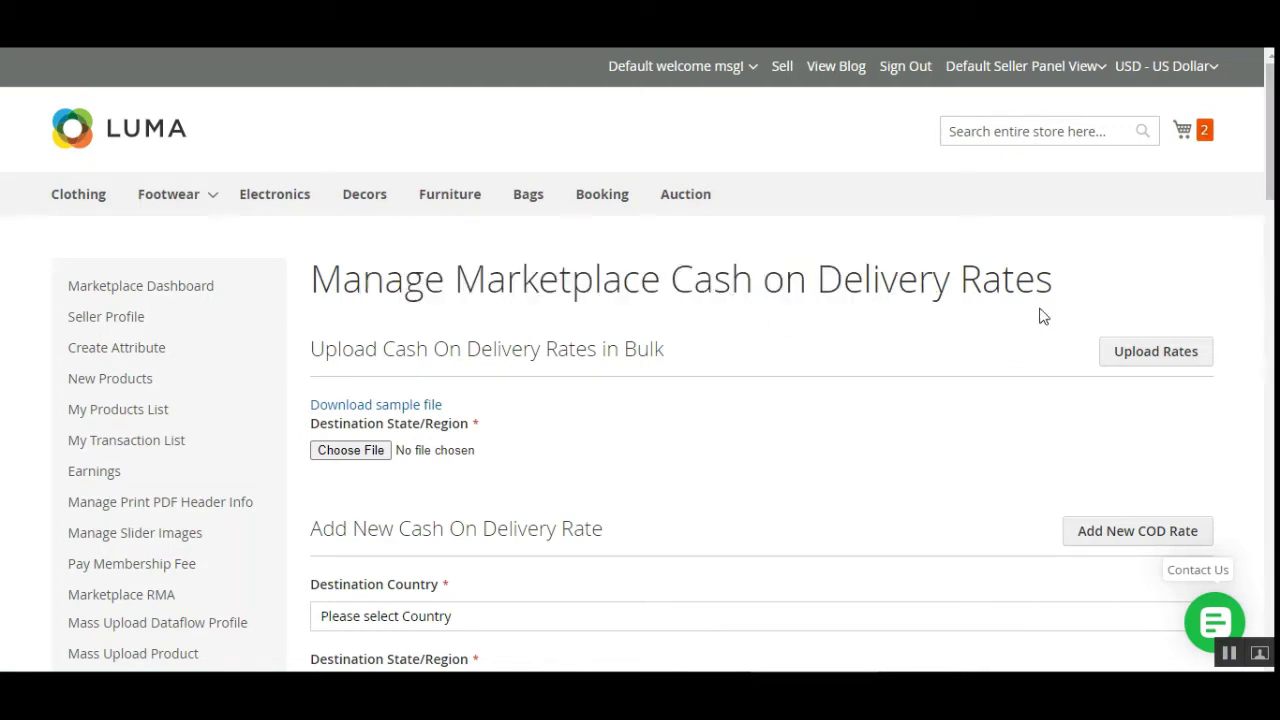
scroll(640, 400, "down", 2)
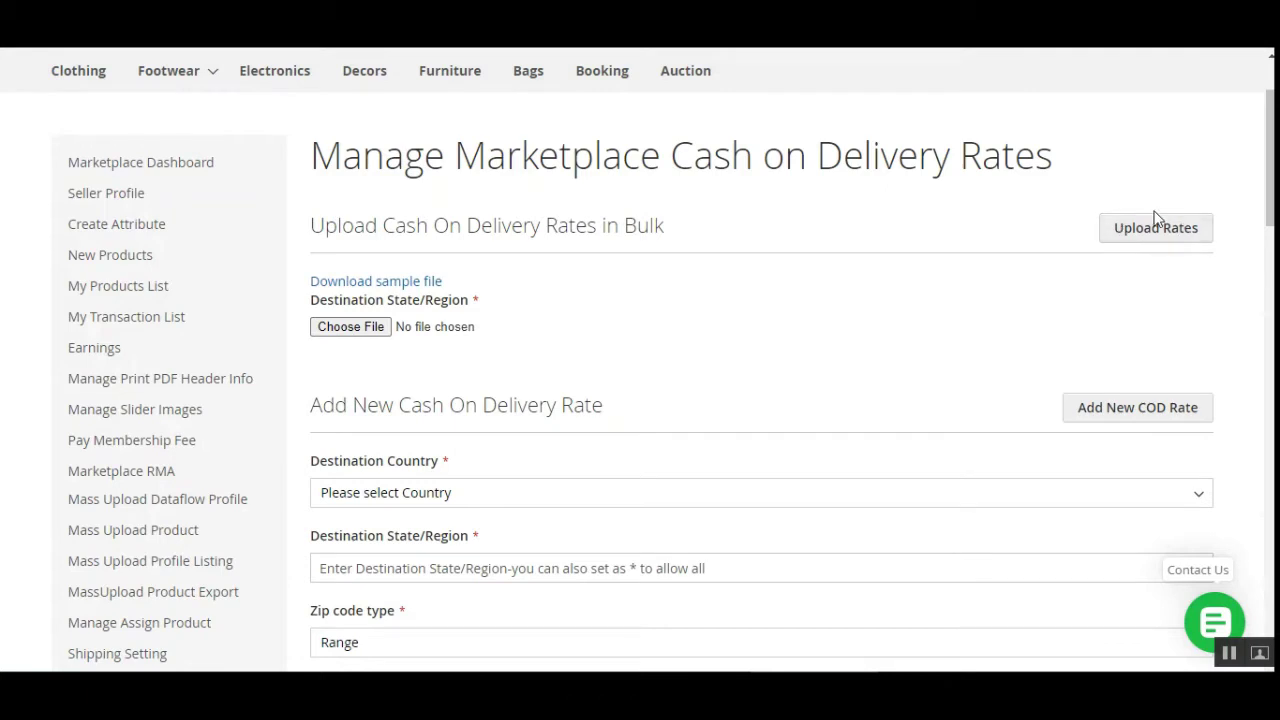
scroll(1268, 192, "down", 3)
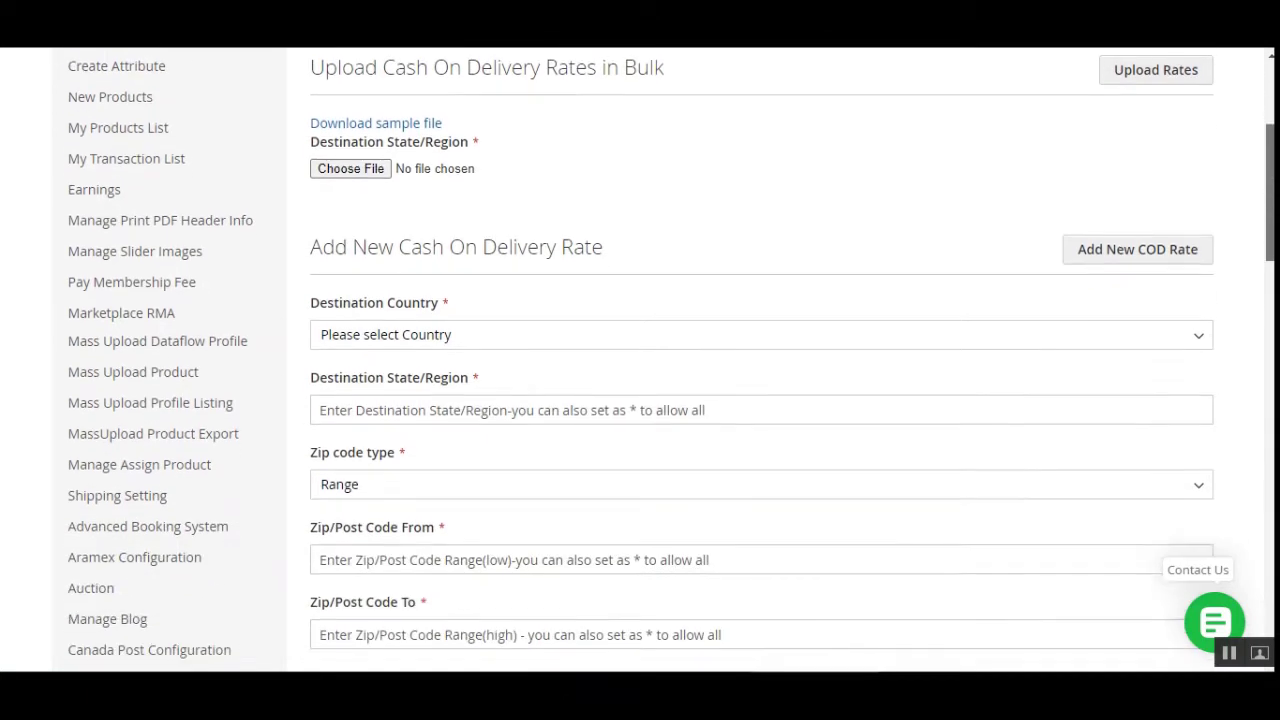
scroll(825, 356, "down", 1)
left_click_drag(340, 183, 565, 180)
left_click(588, 176)
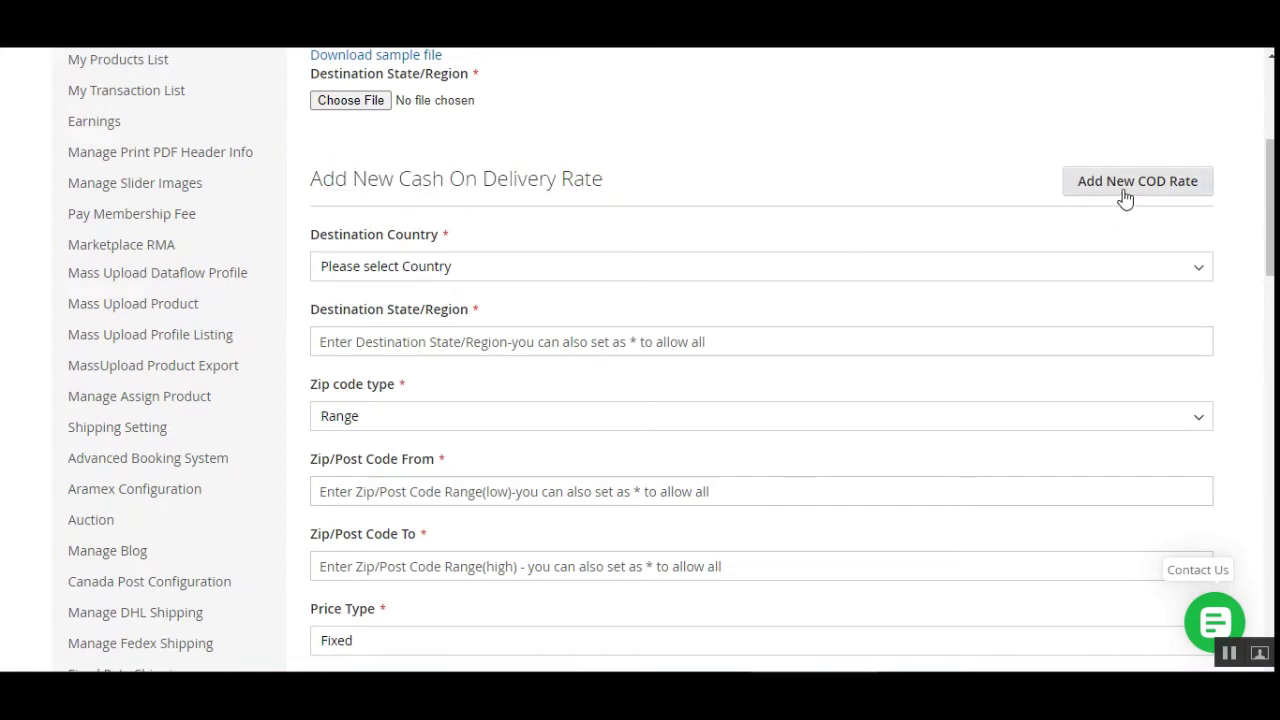
Set the destination country of the new cash on delivery rate to Afghanistan.
left_click(414, 270)
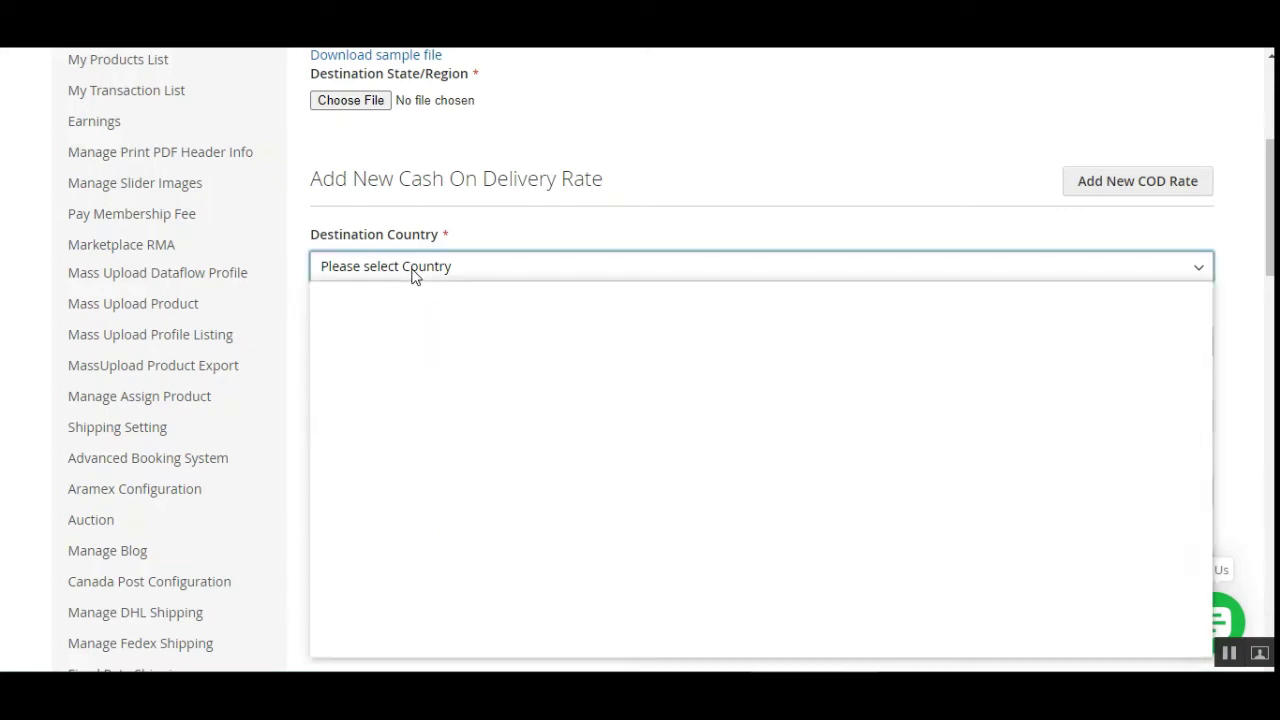
left_click(397, 309)
left_click(398, 345)
left_click(455, 388)
Set the zip code type of the new cash on delivery rate to Specific.
scroll(400, 437, "down", 2)
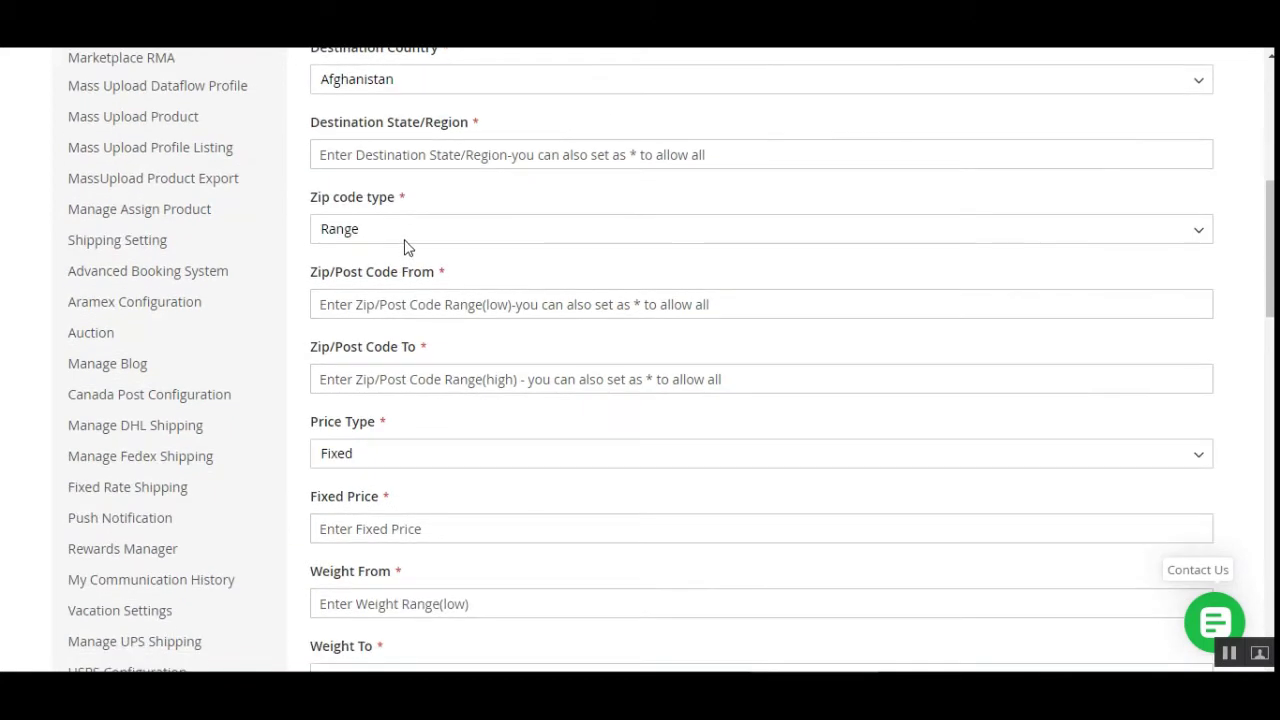
left_click(405, 233)
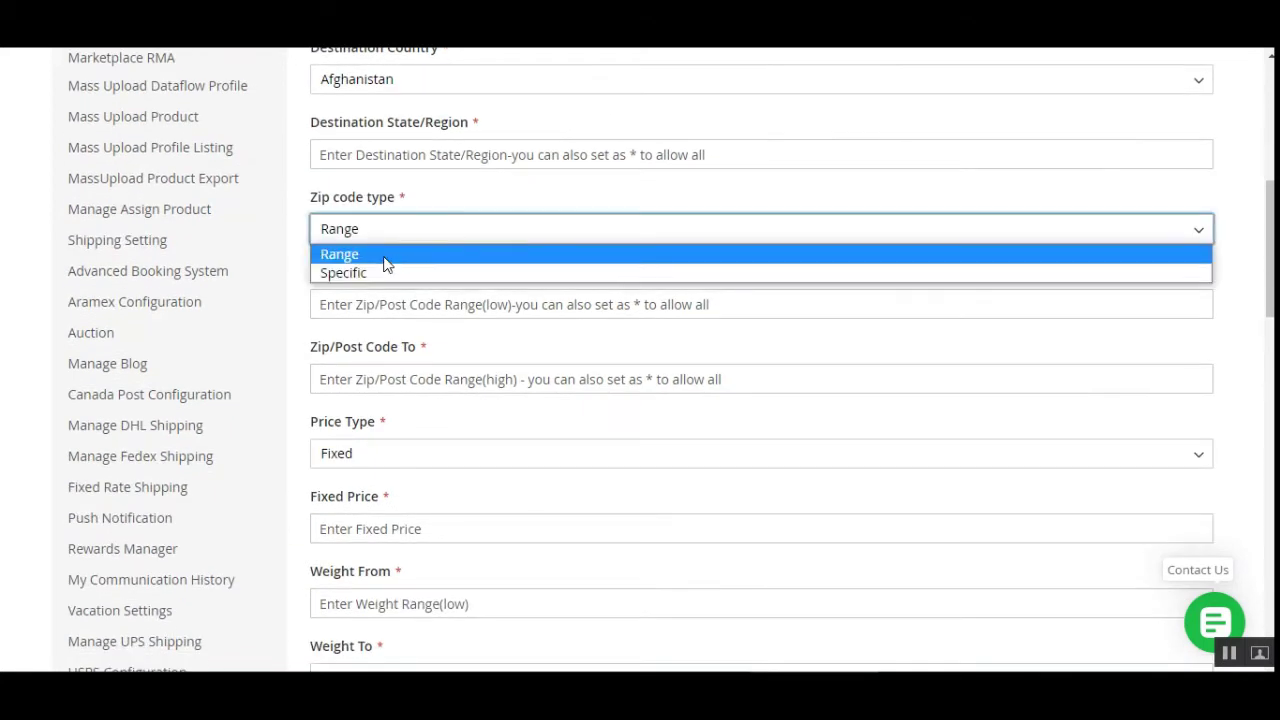
left_click(388, 271)
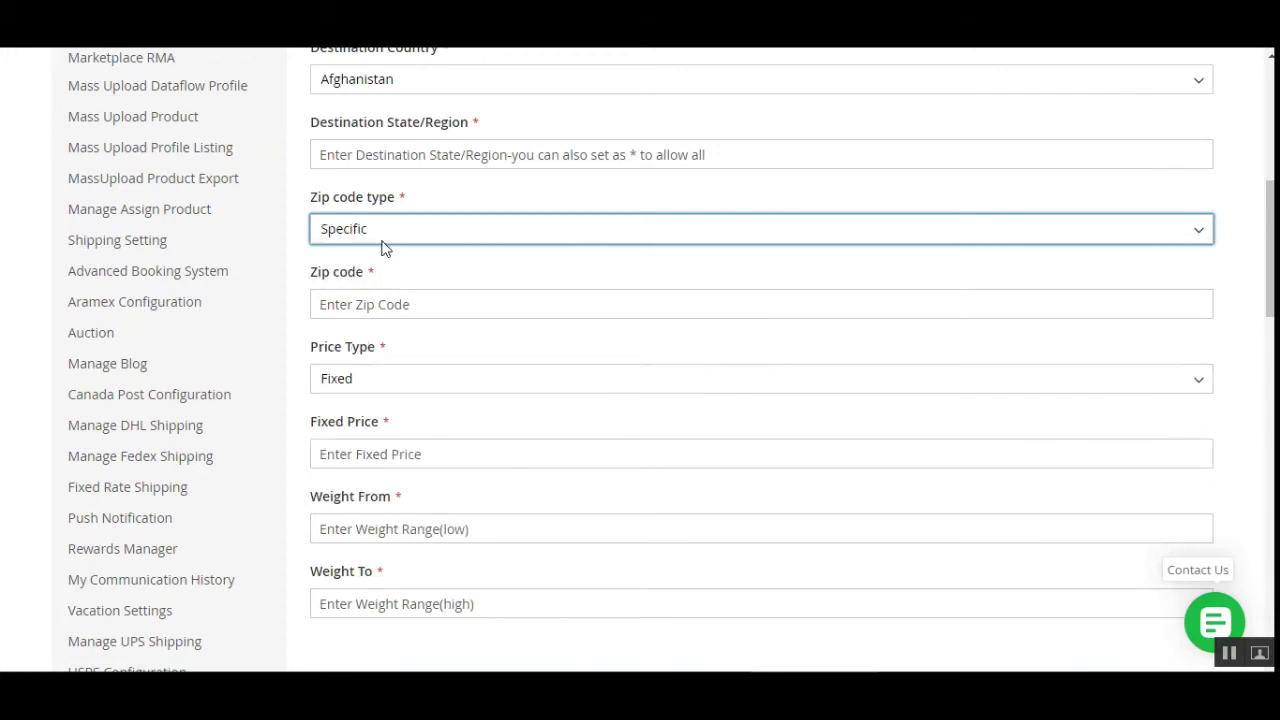
left_click(371, 302)
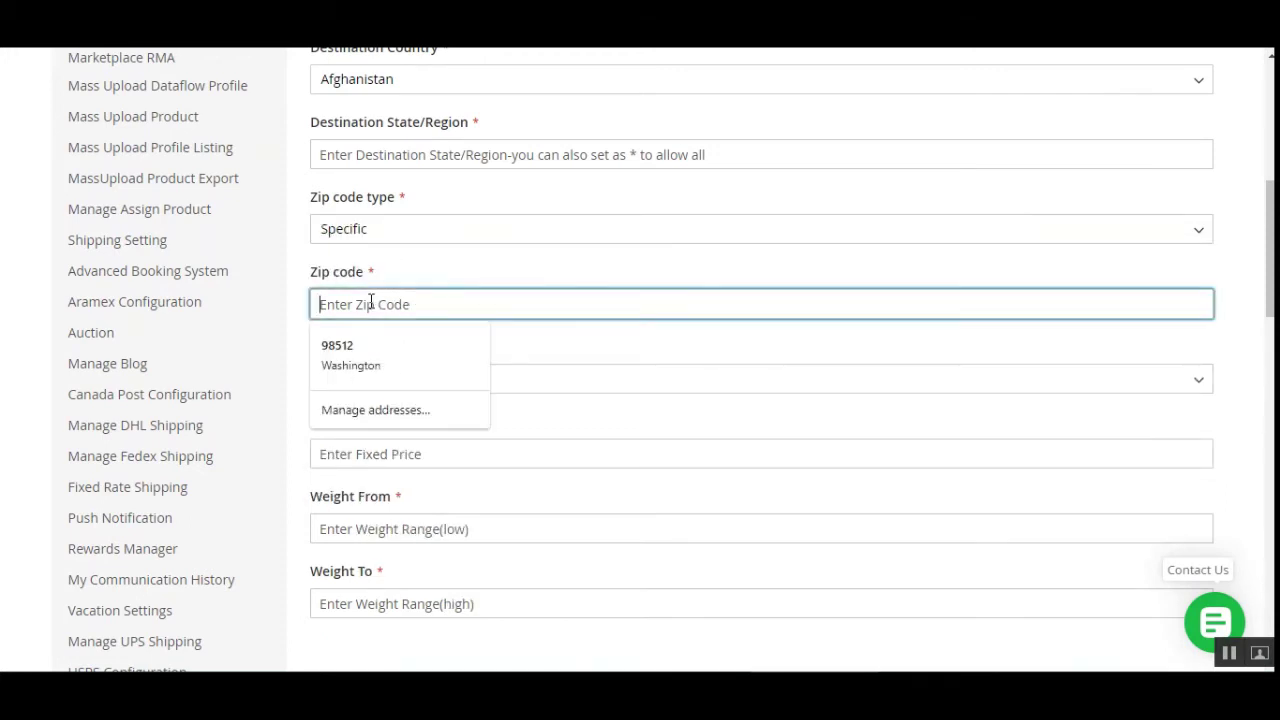
left_click(303, 320)
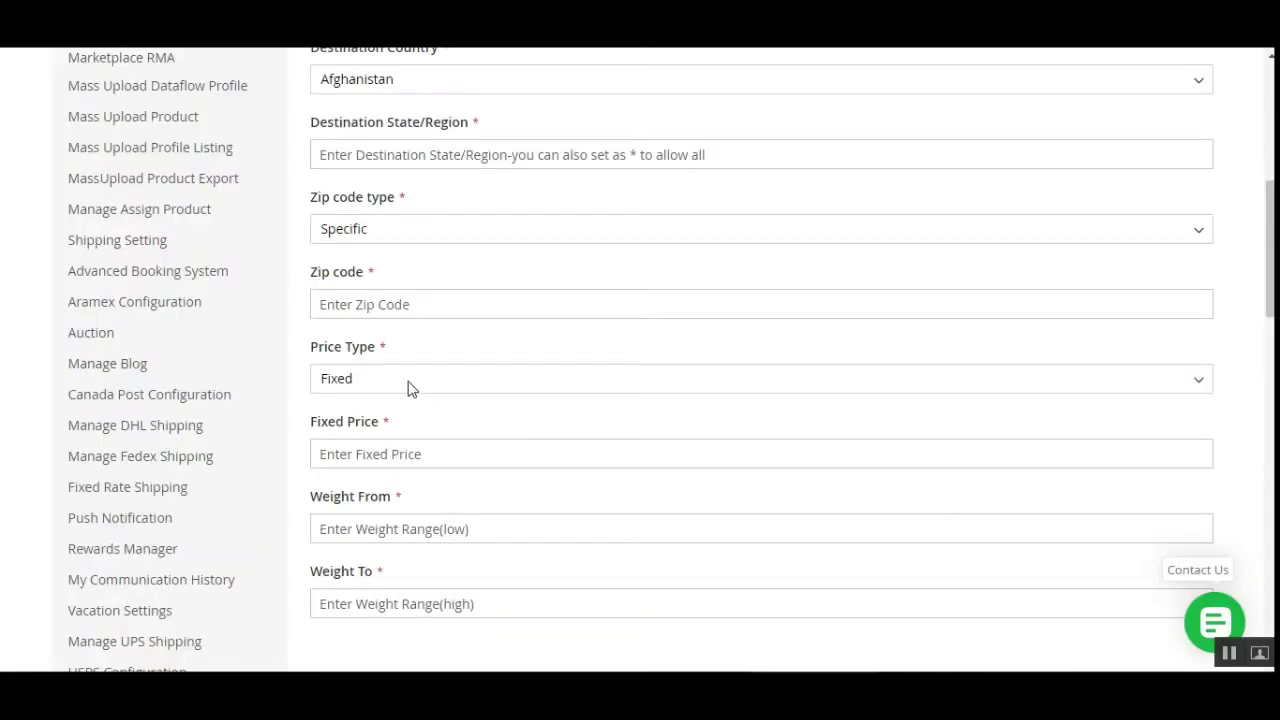
Examine the new rate's price type options, Fixed Price field and weight range fields, plus the option for adding the rate.
left_click(408, 386)
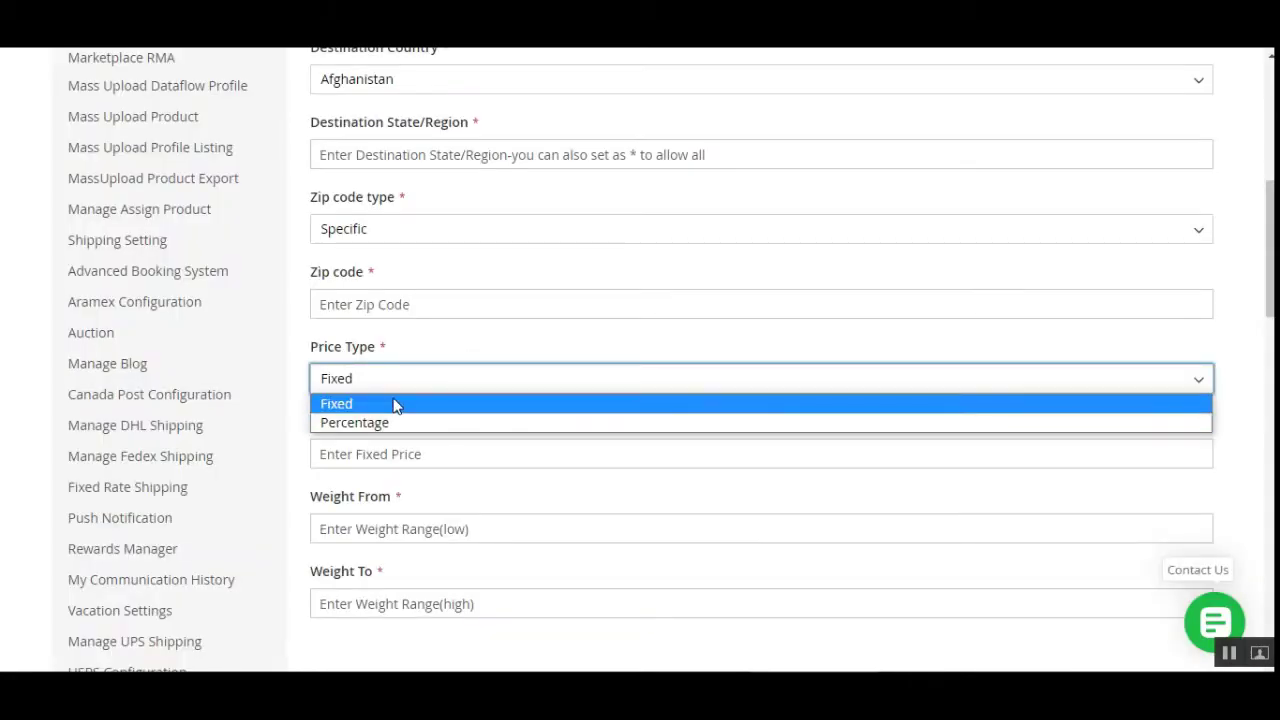
left_click(300, 441)
scroll(322, 441, "down", 1)
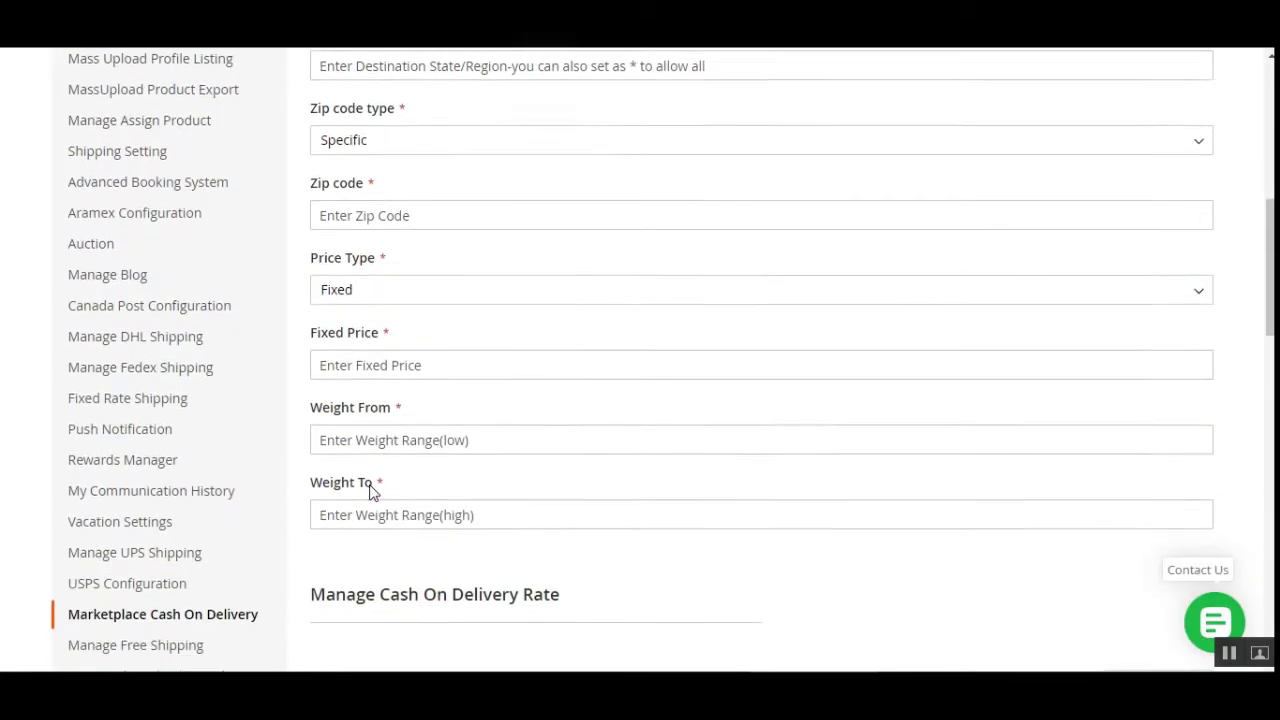
left_click(322, 361)
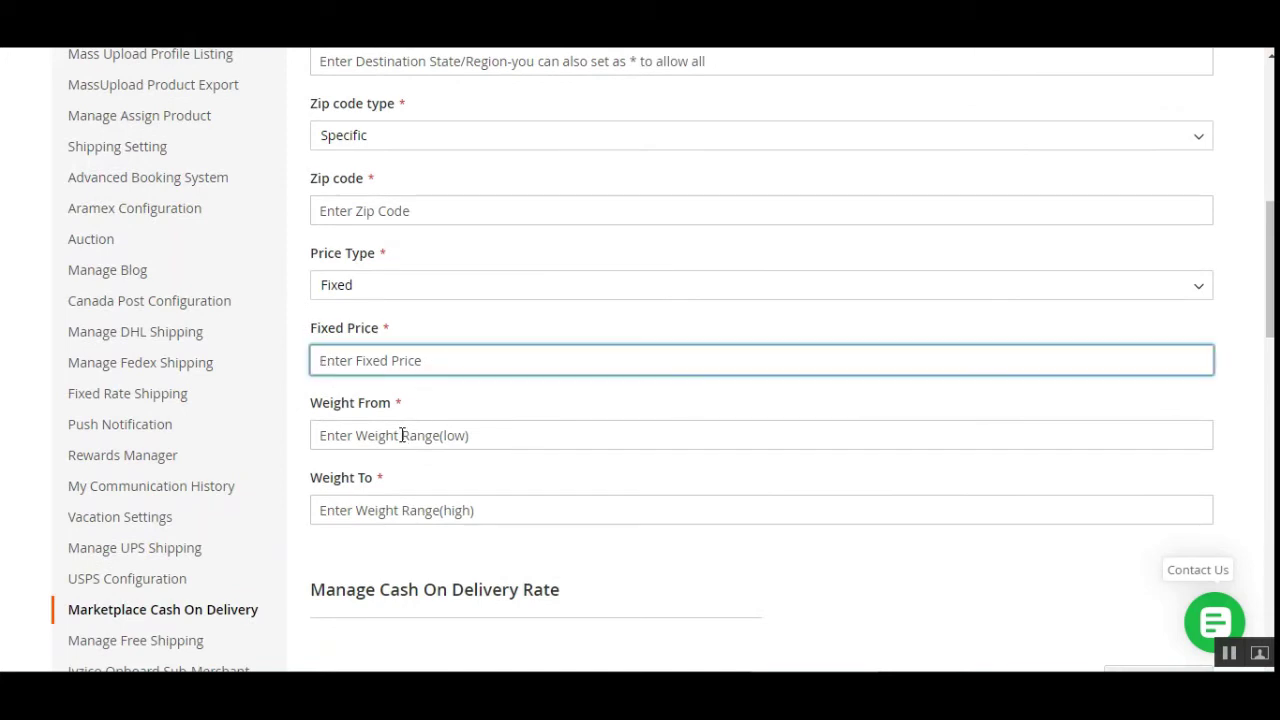
left_click(328, 439)
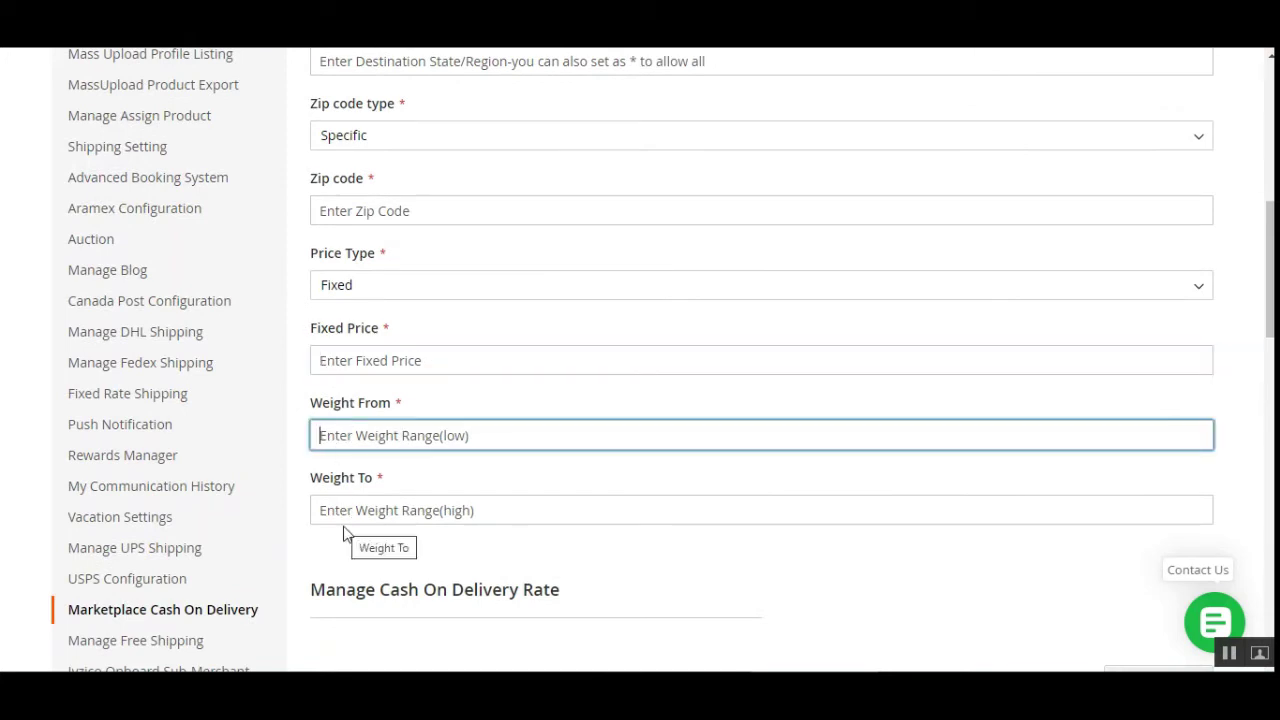
left_click(408, 545)
scroll(1265, 290, "down", 3)
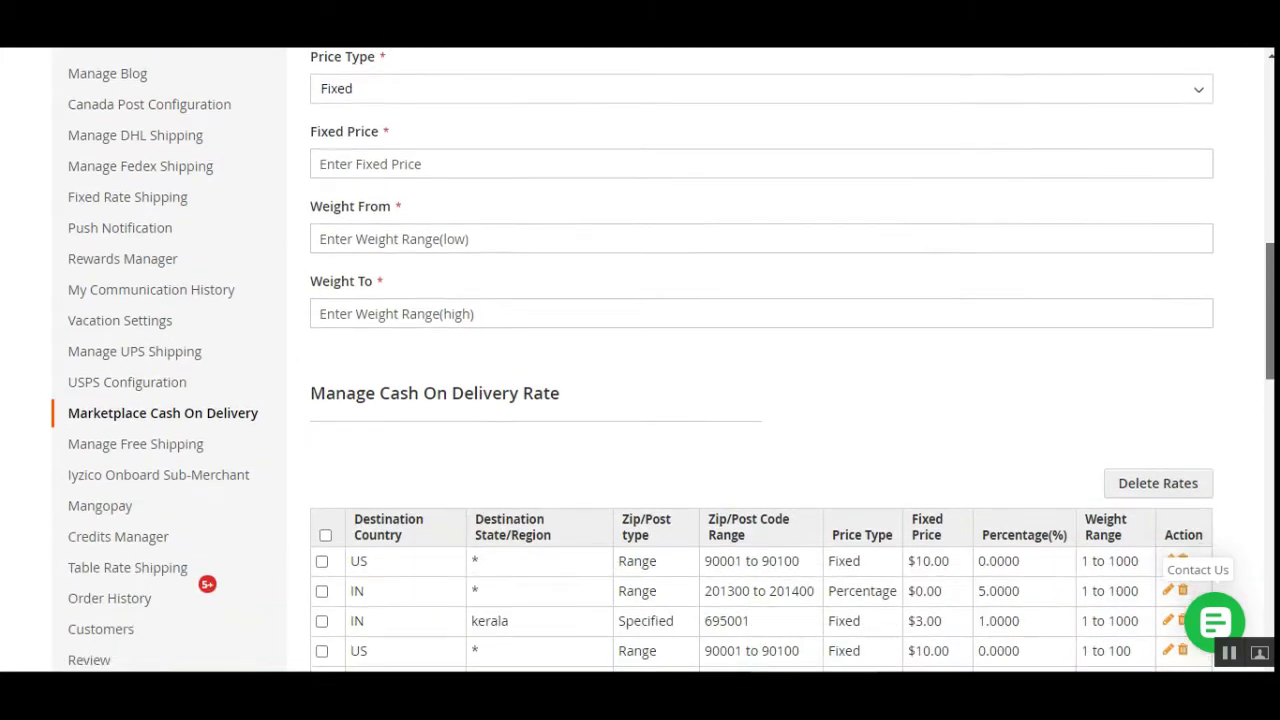
scroll(1265, 290, "up", 7)
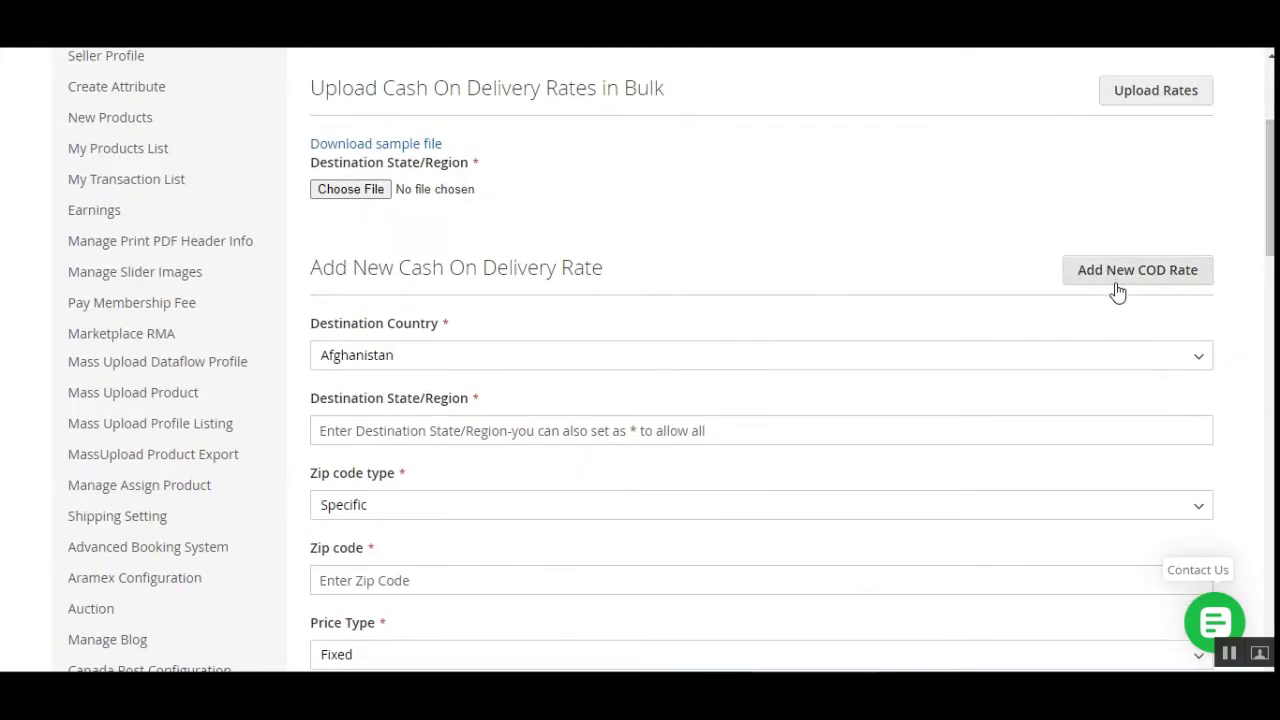
Open the first US rate in the Manage Cash On Delivery Rate list for editing and confirm the edit.
left_click_drag(1270, 190, 1262, 373)
scroll(1262, 373, "up", 1)
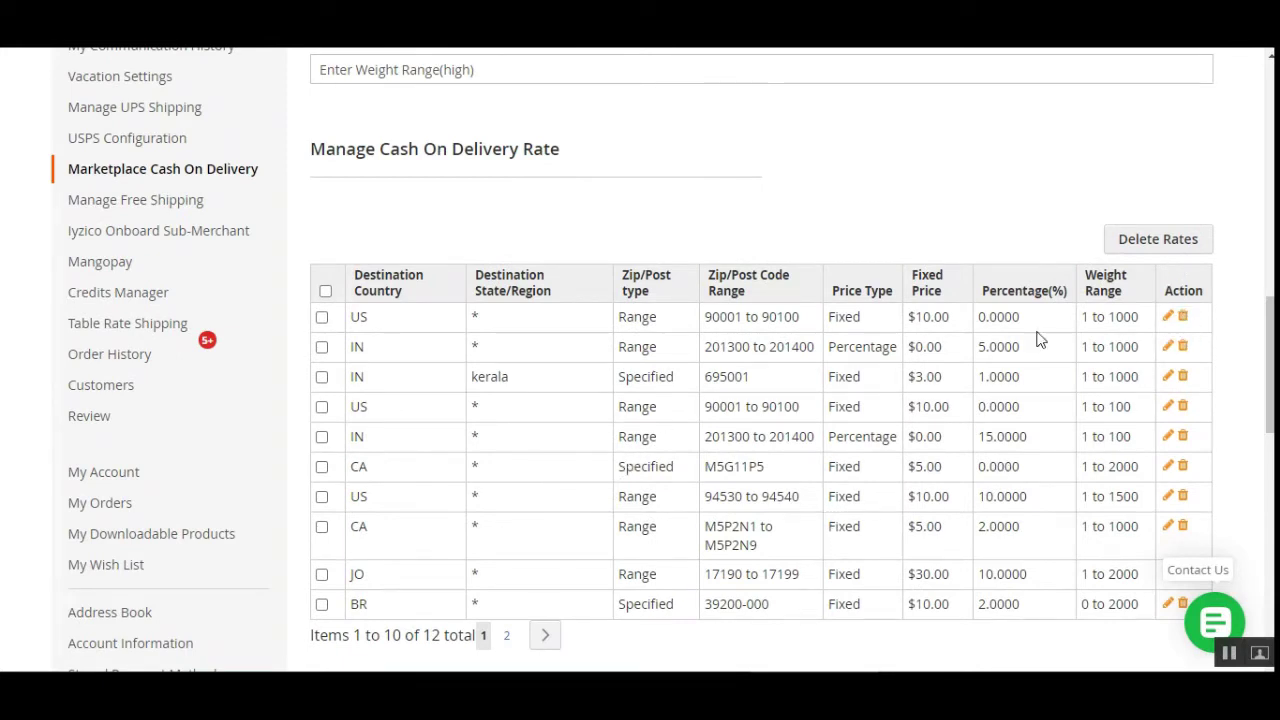
left_click(1170, 322)
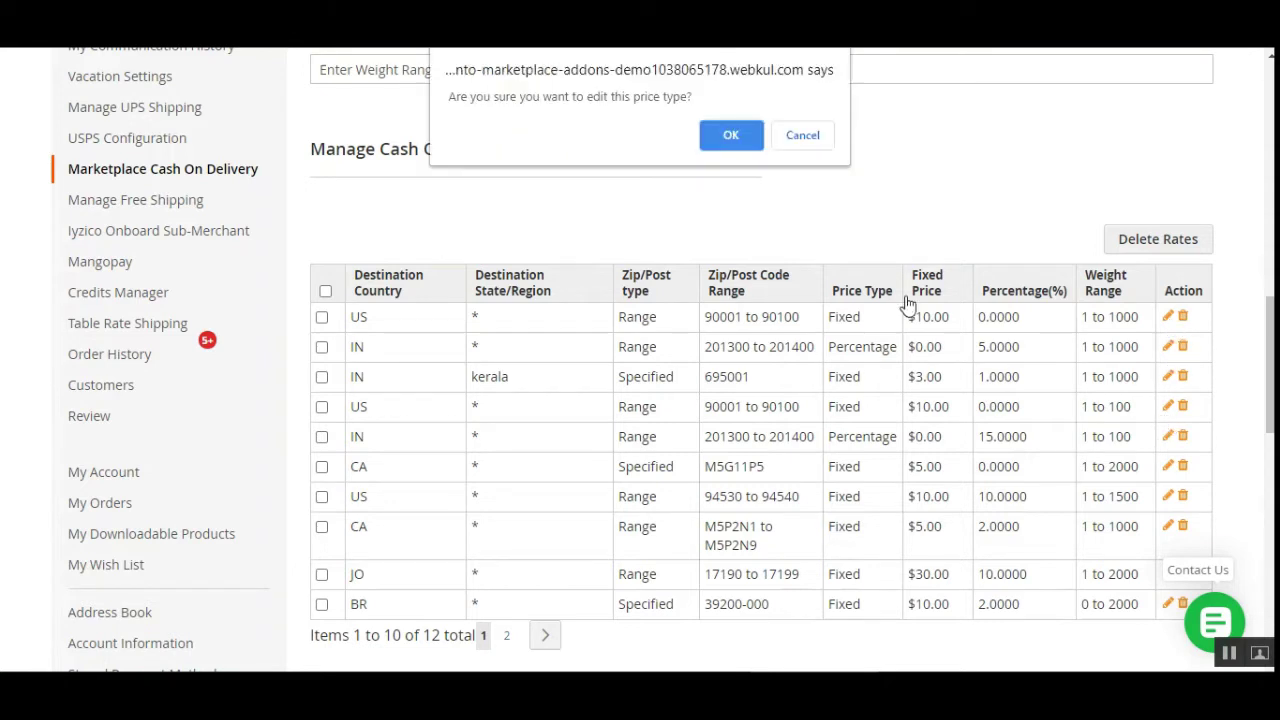
left_click(729, 133)
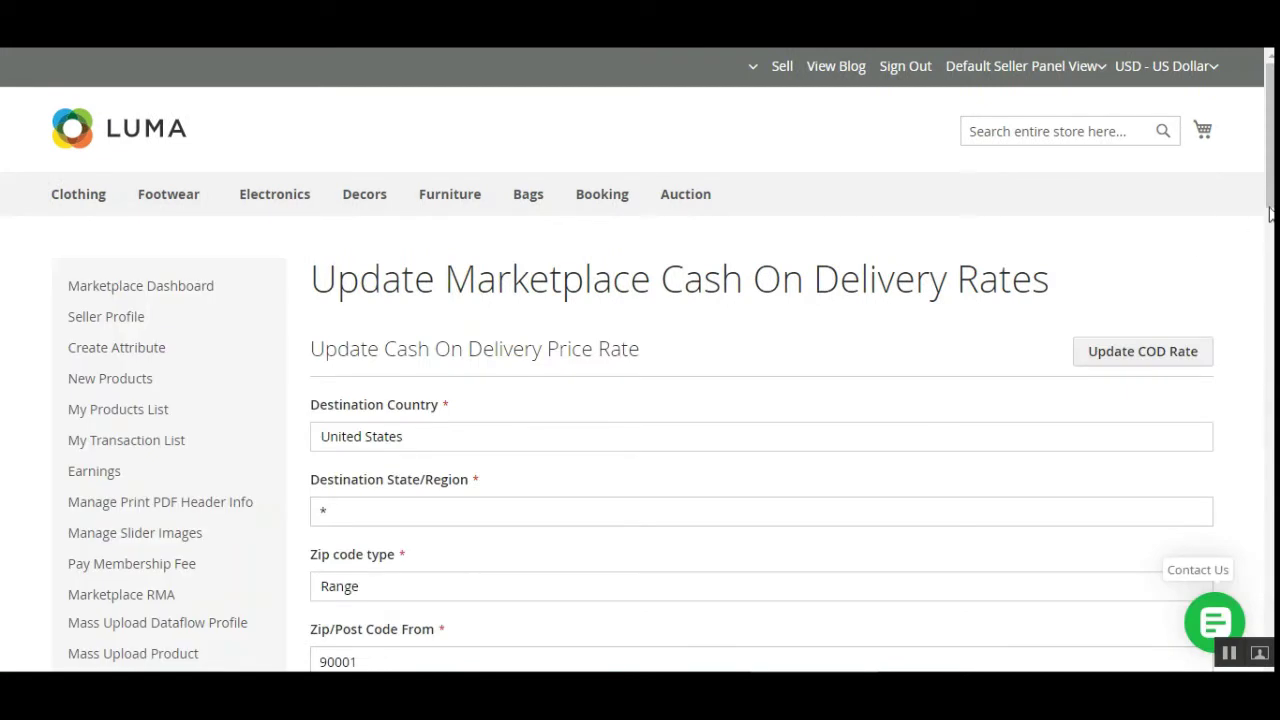
Examine the destination country, state/region, zip code type and zip code range fields of the US rate being updated.
scroll(491, 131, "down", 3)
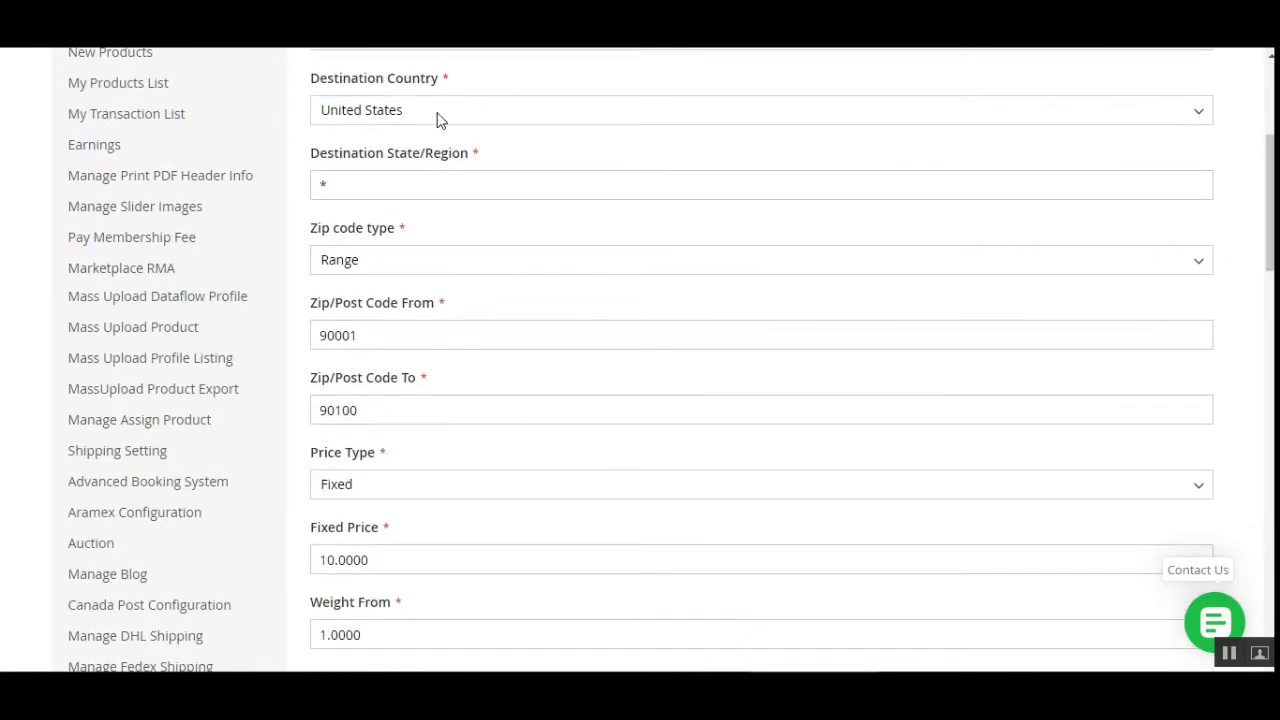
left_click(356, 185)
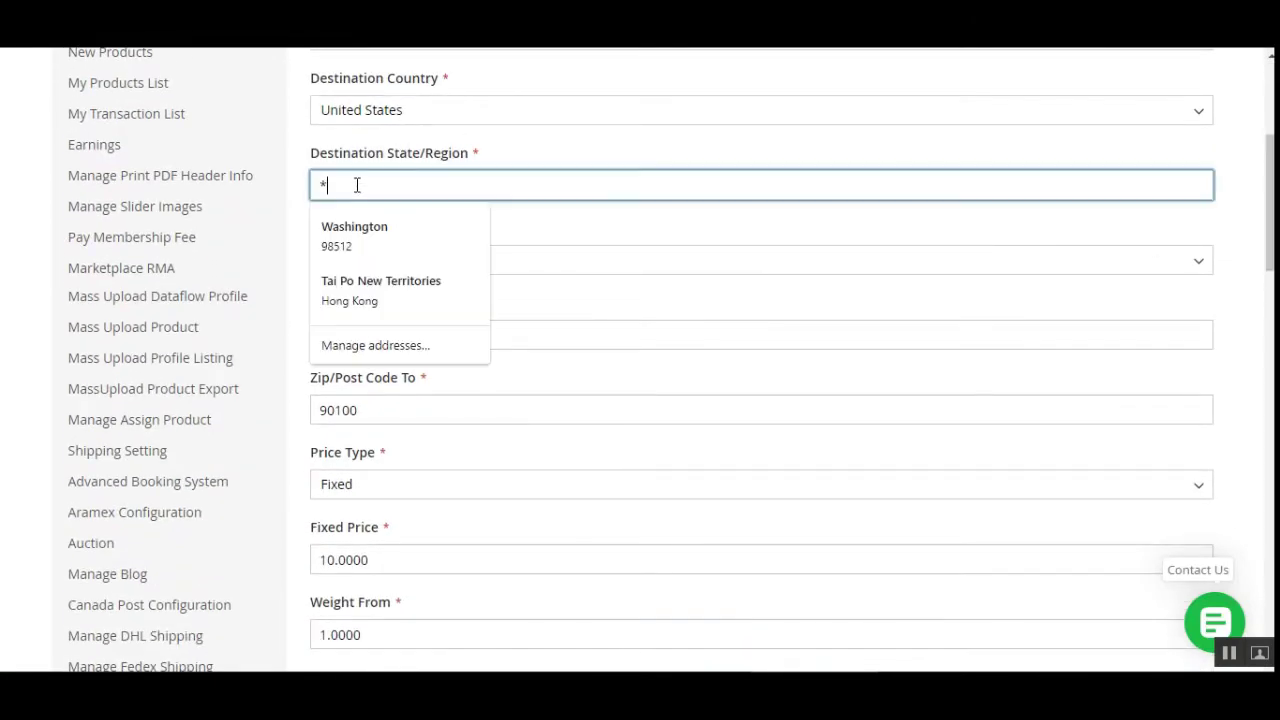
left_click(293, 165)
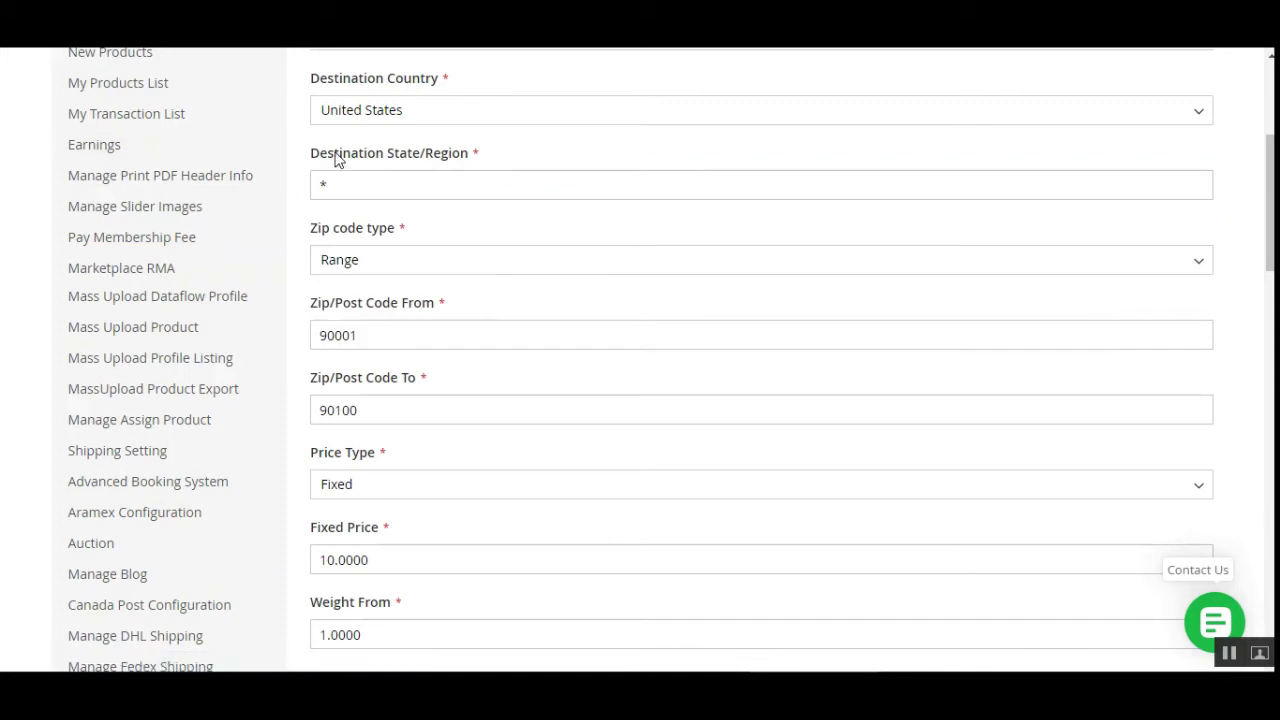
left_click_drag(335, 156, 421, 160)
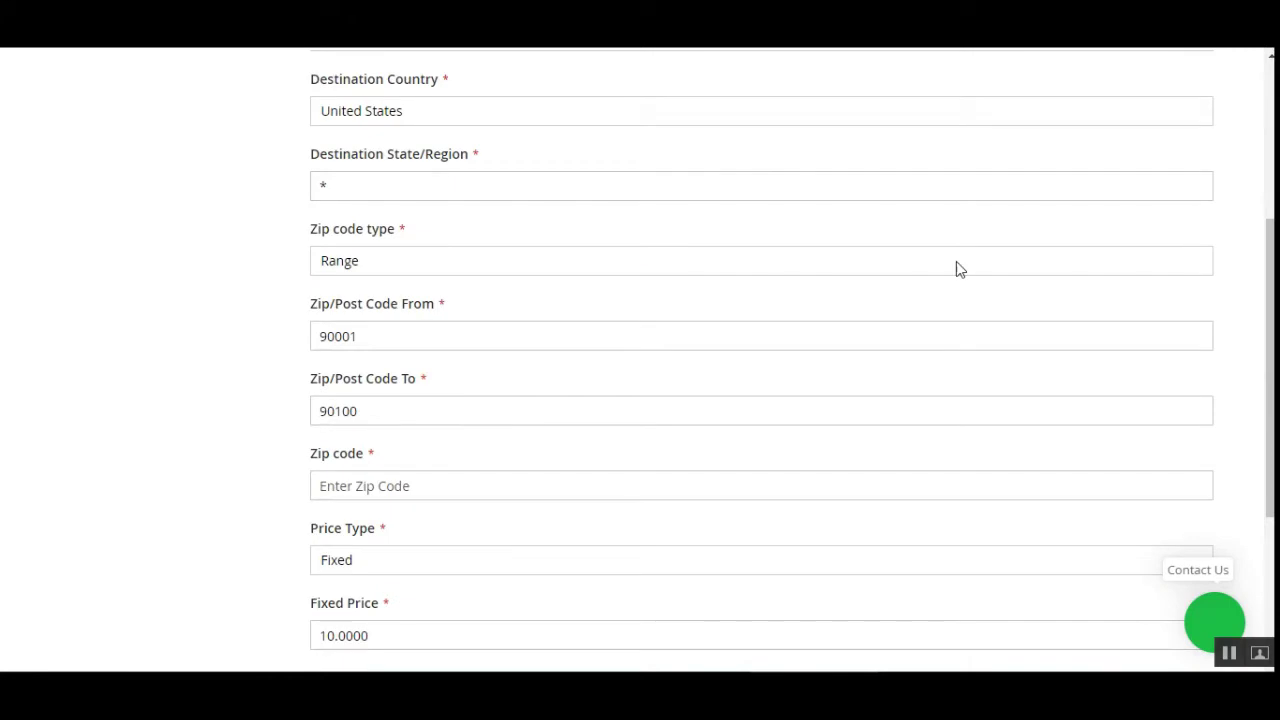
scroll(390, 420, "down", 2)
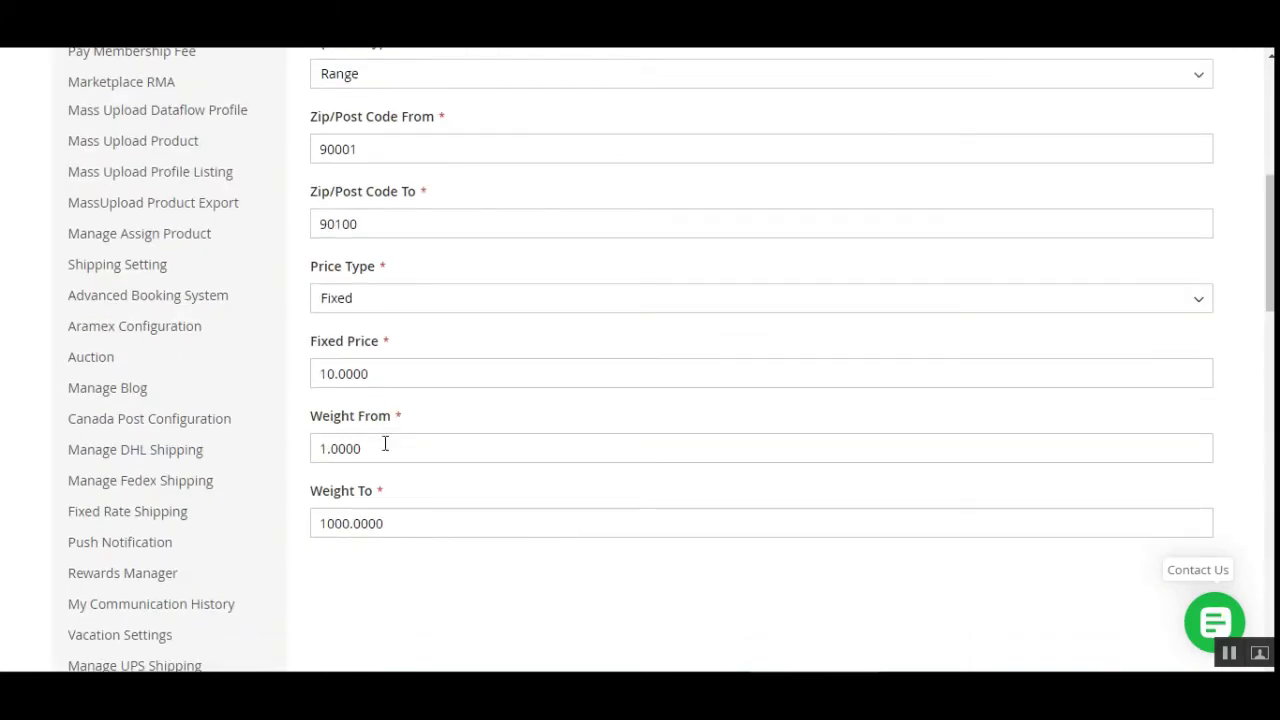
scroll(383, 443, "up", 2)
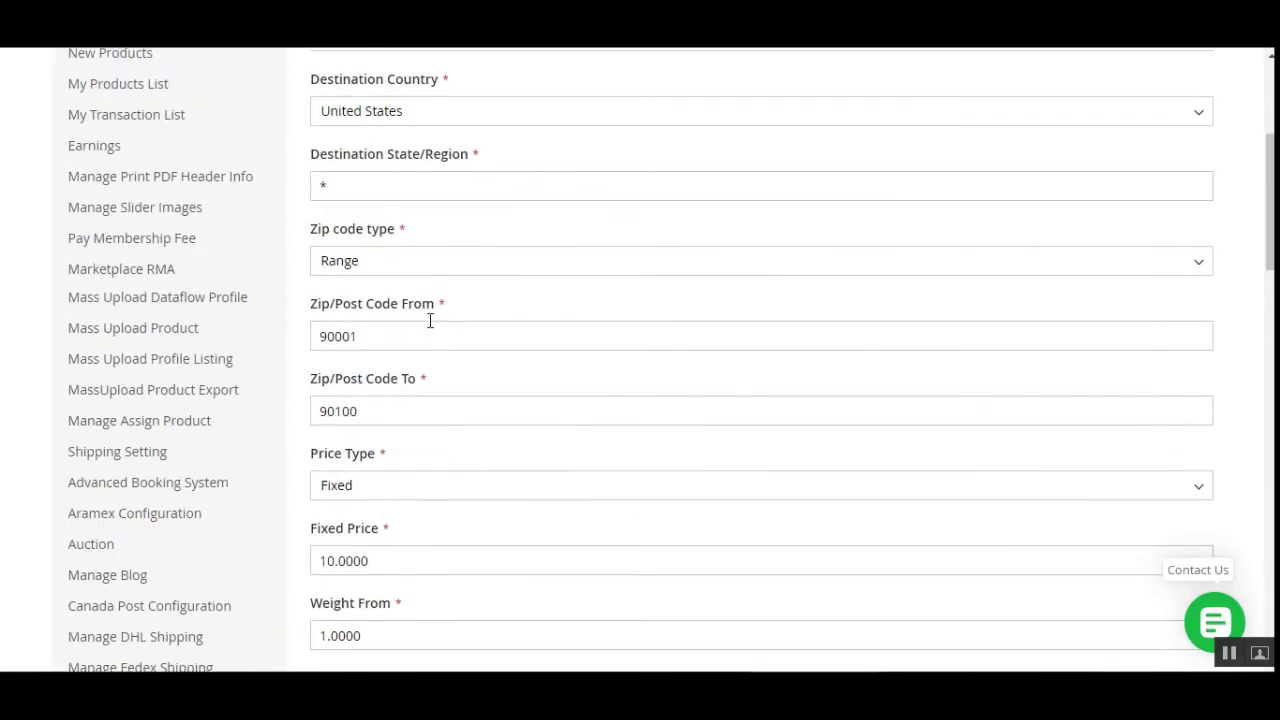
left_click(334, 269)
left_click(334, 272)
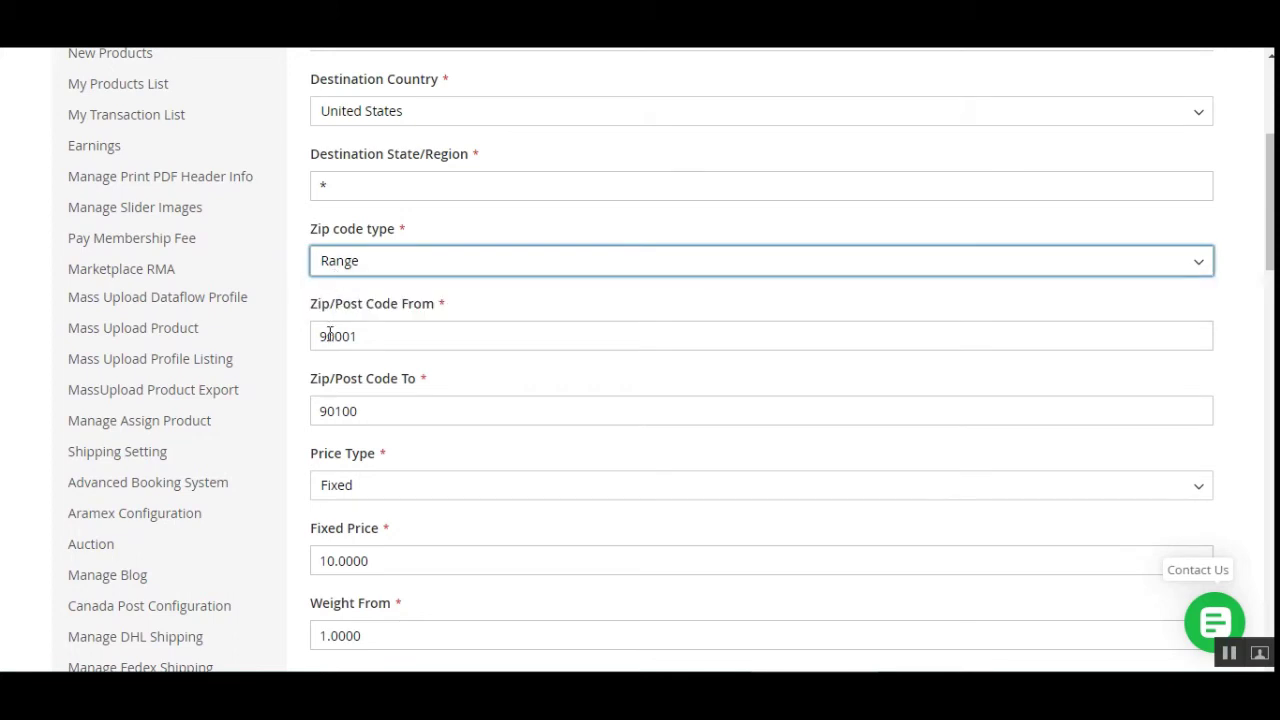
left_click_drag(322, 316, 406, 315)
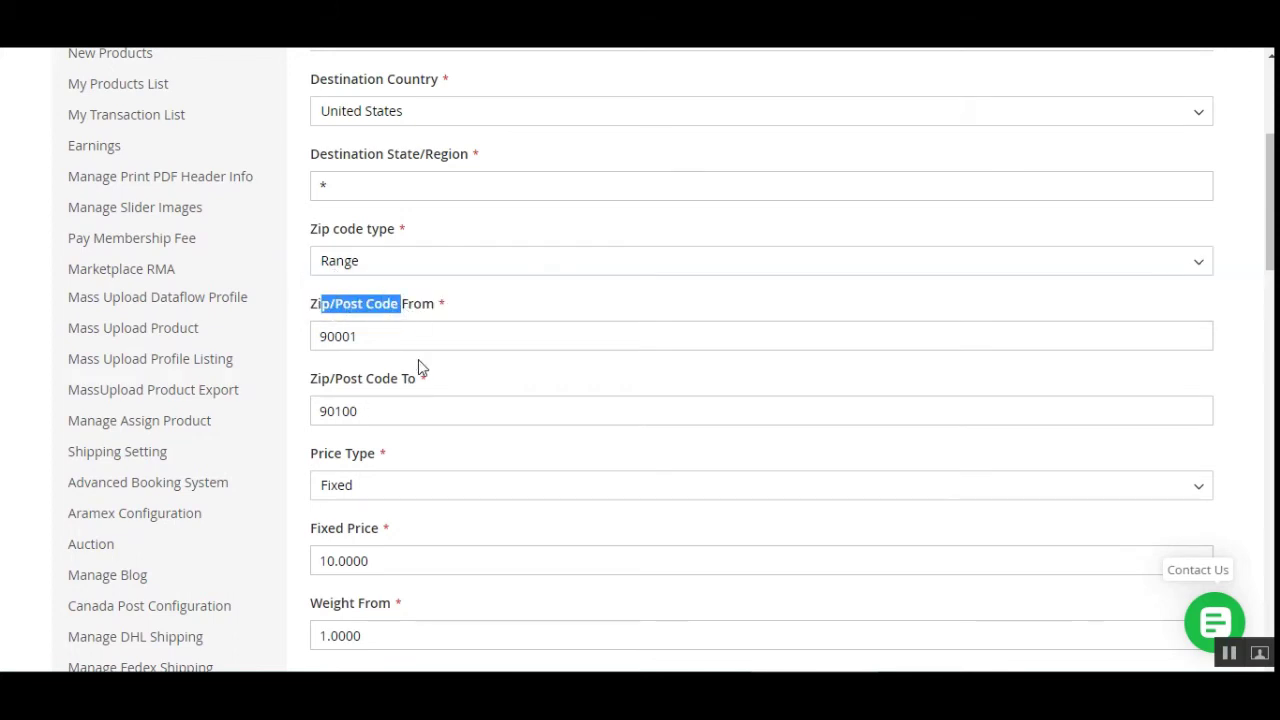
left_click(371, 314)
Examine the US rate's price type options along with its Fixed Price and weight range fields.
scroll(419, 397, "down", 1)
left_click(362, 391)
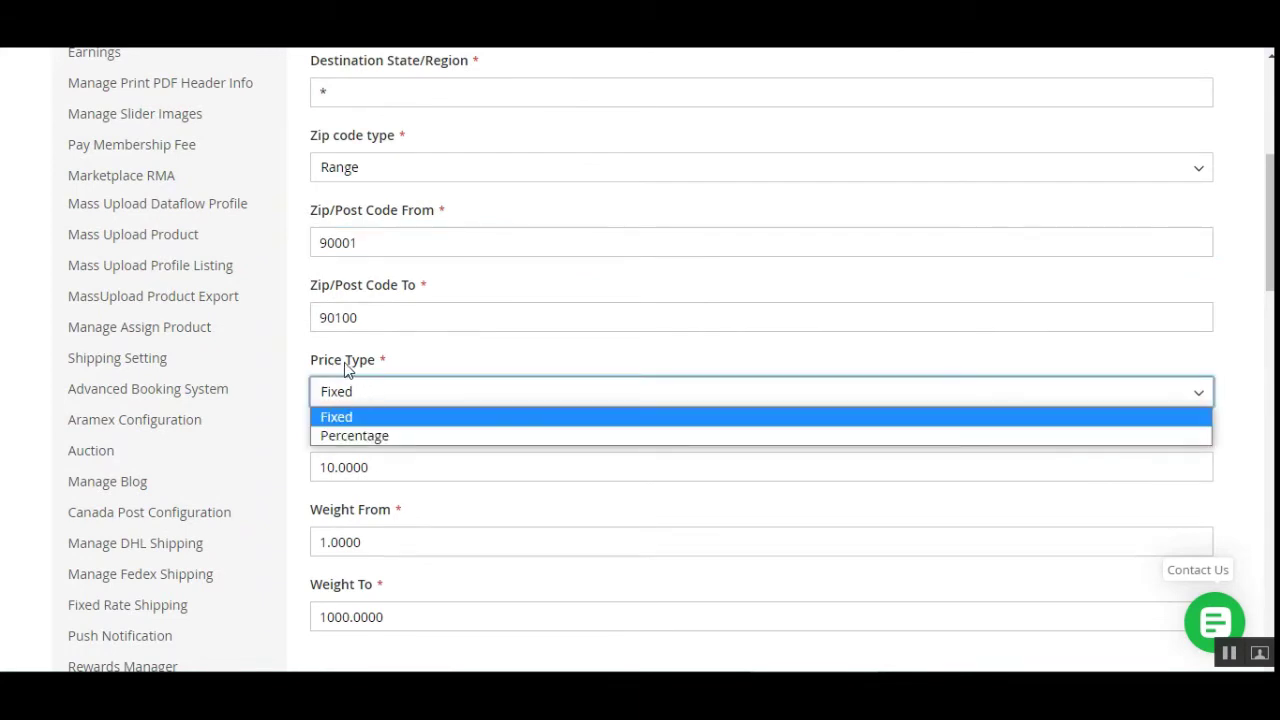
left_click(298, 442)
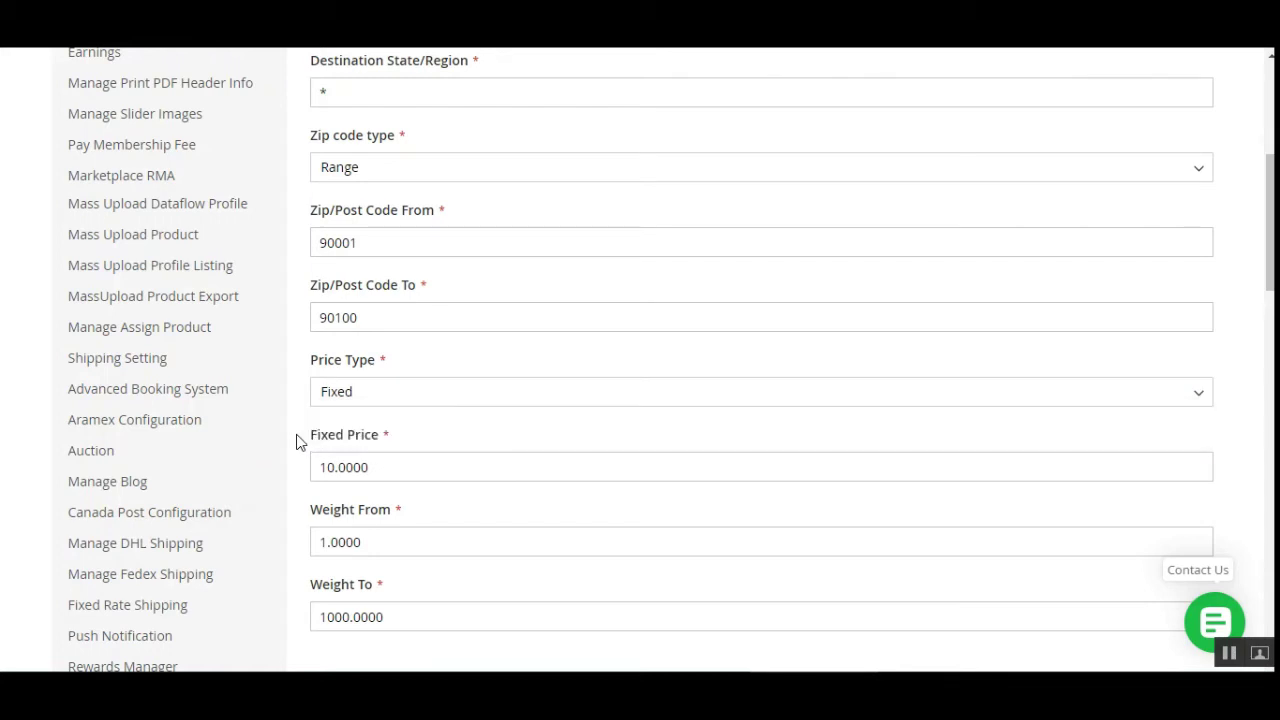
left_click(379, 470)
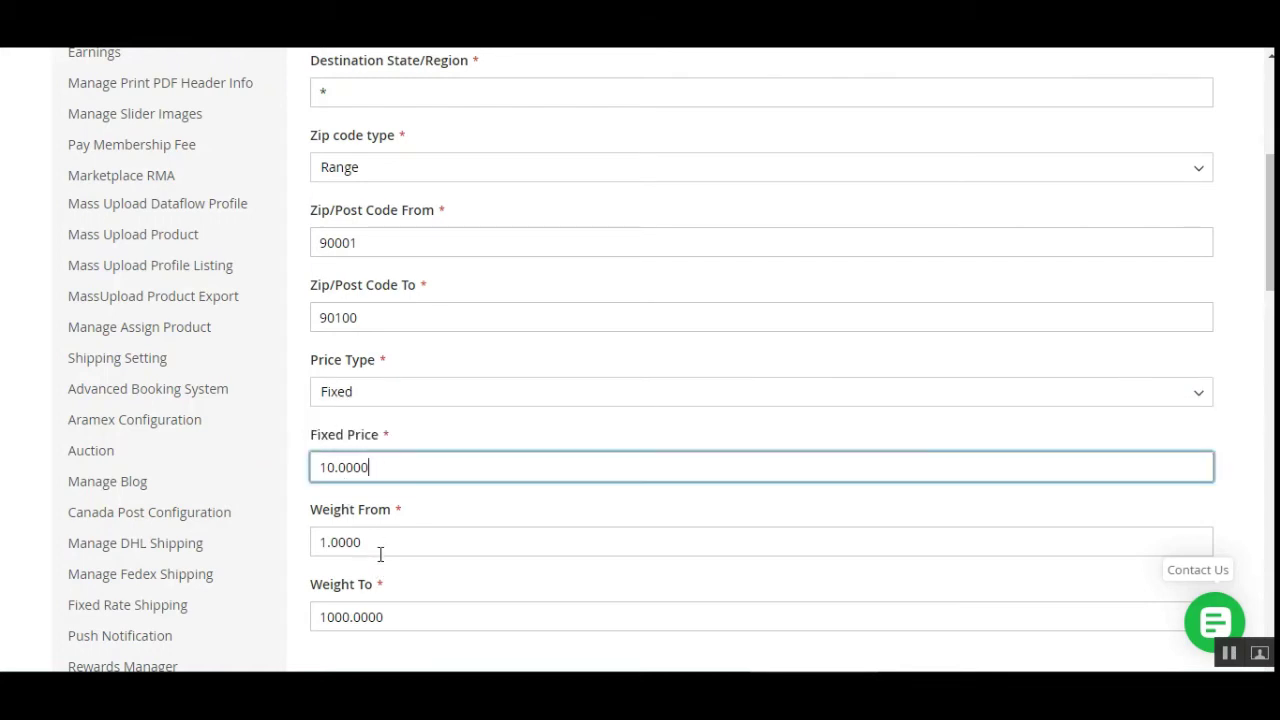
scroll(380, 554, "down", 1)
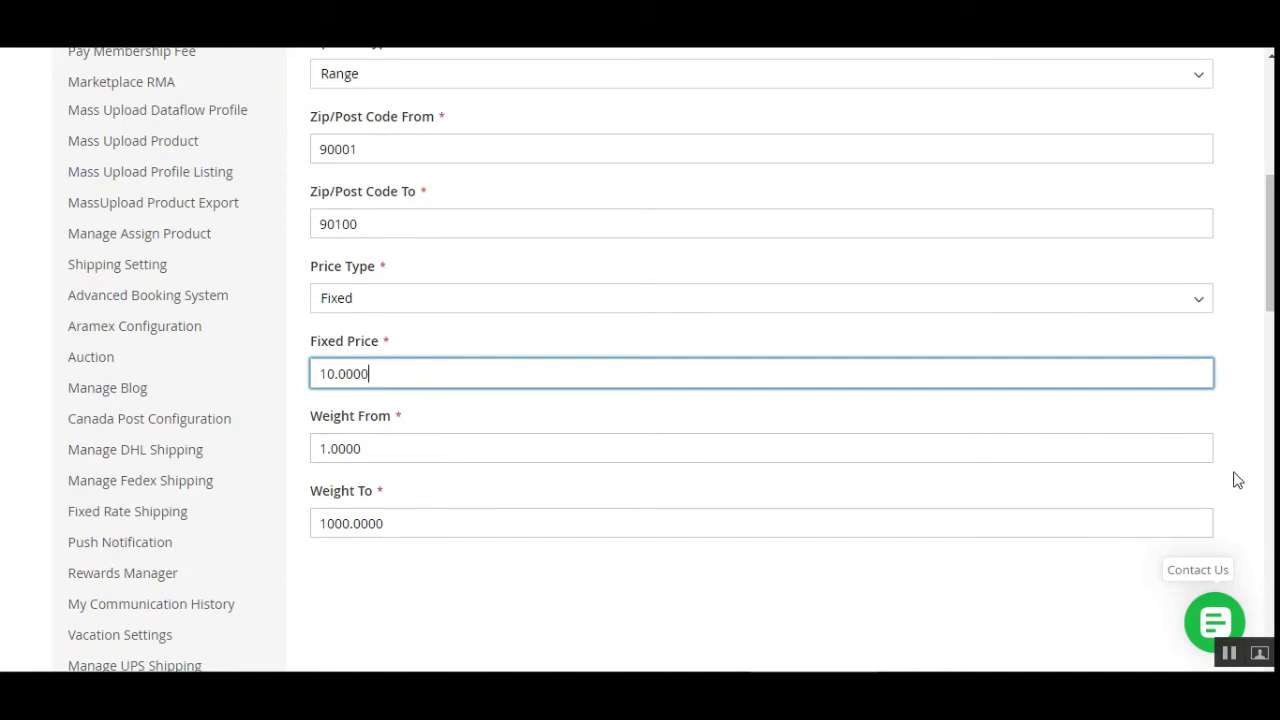
Return to the Marketplace Cash On Delivery rates page without updating the US rate.
left_click_drag(1270, 244, 1270, 146)
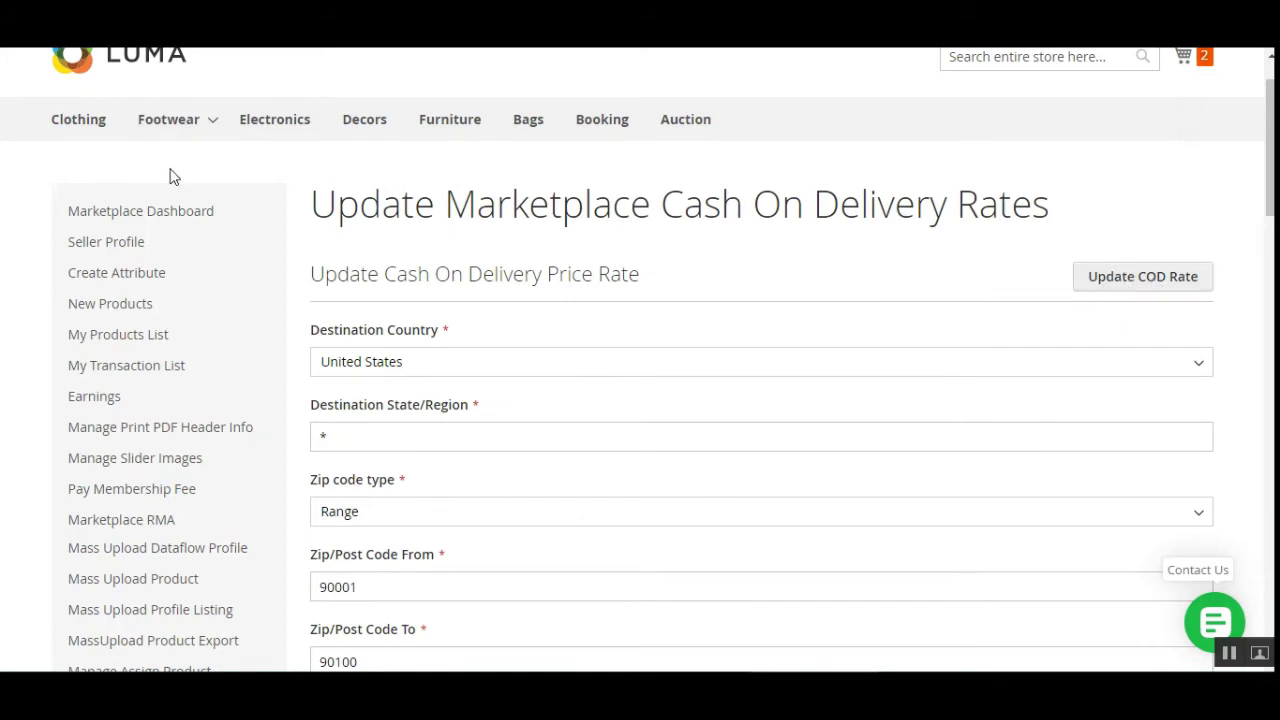
scroll(334, 509, "down", 5)
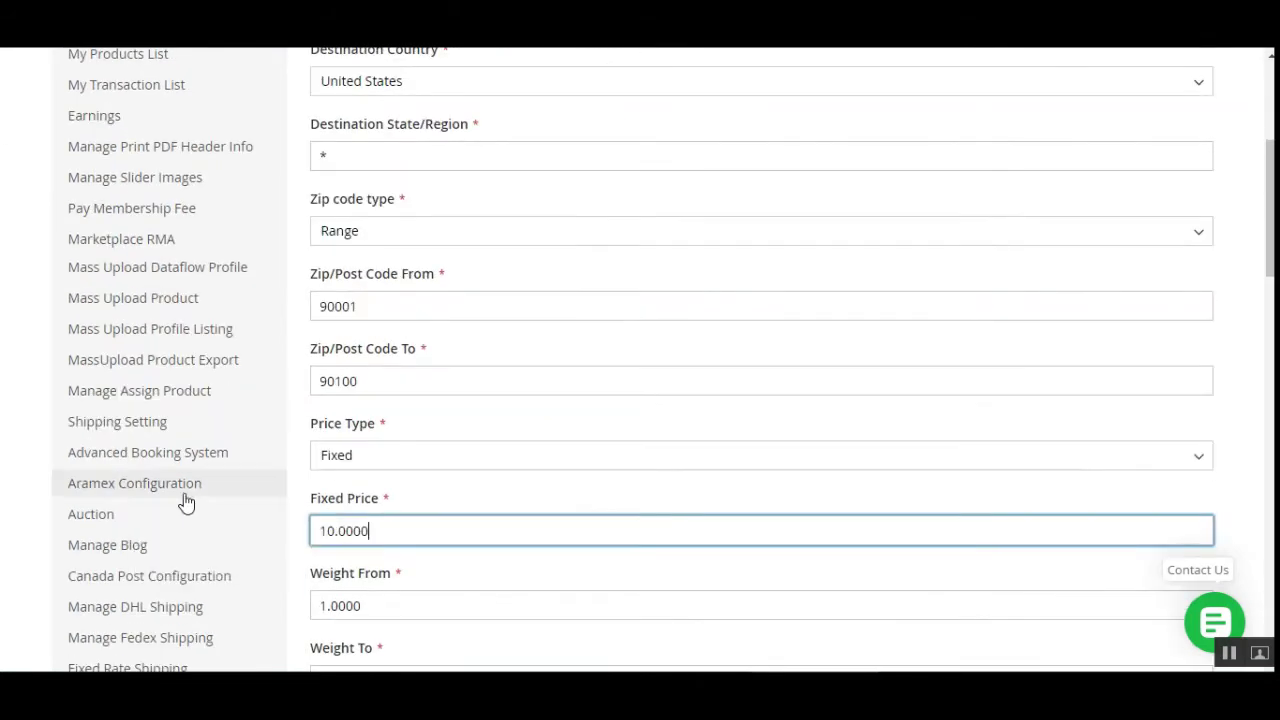
mouse_move(214, 628)
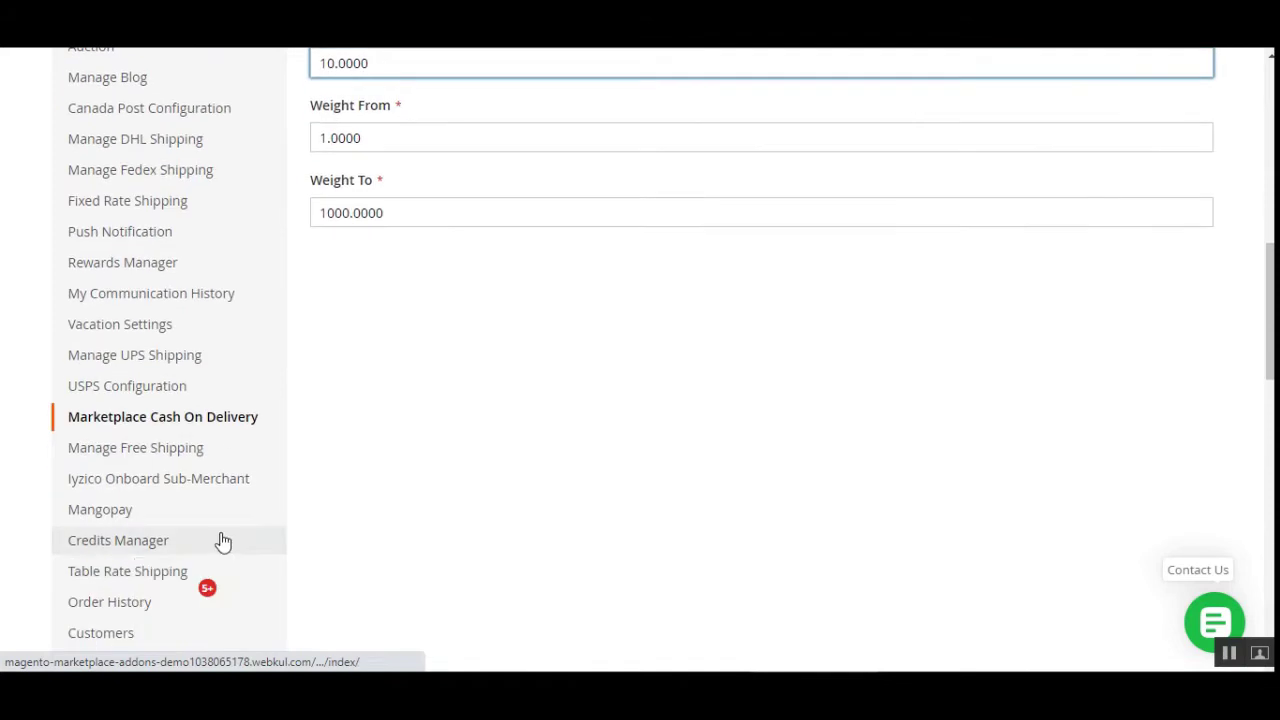
scroll(215, 600, "down", 2)
left_click(240, 432)
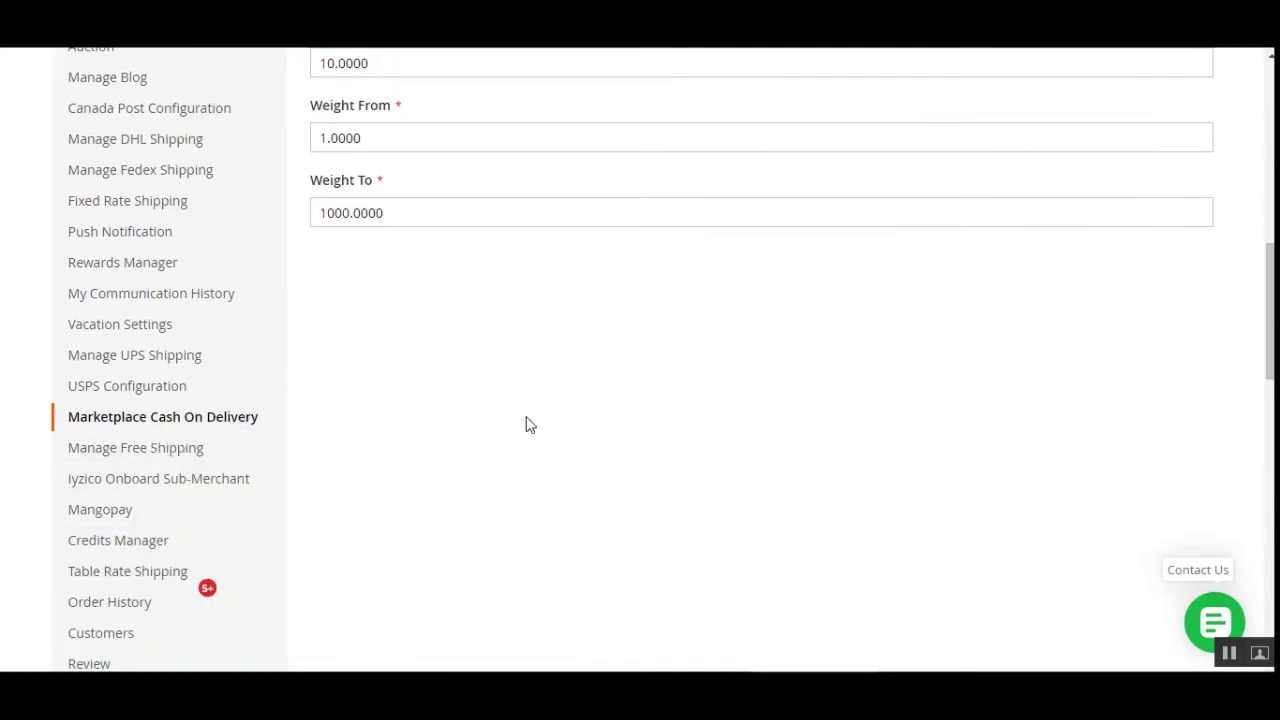
Set the zip code type of the new cash on delivery rate to Specific.
scroll(640, 400, "down", 2)
left_click_drag(1268, 240, 1265, 272)
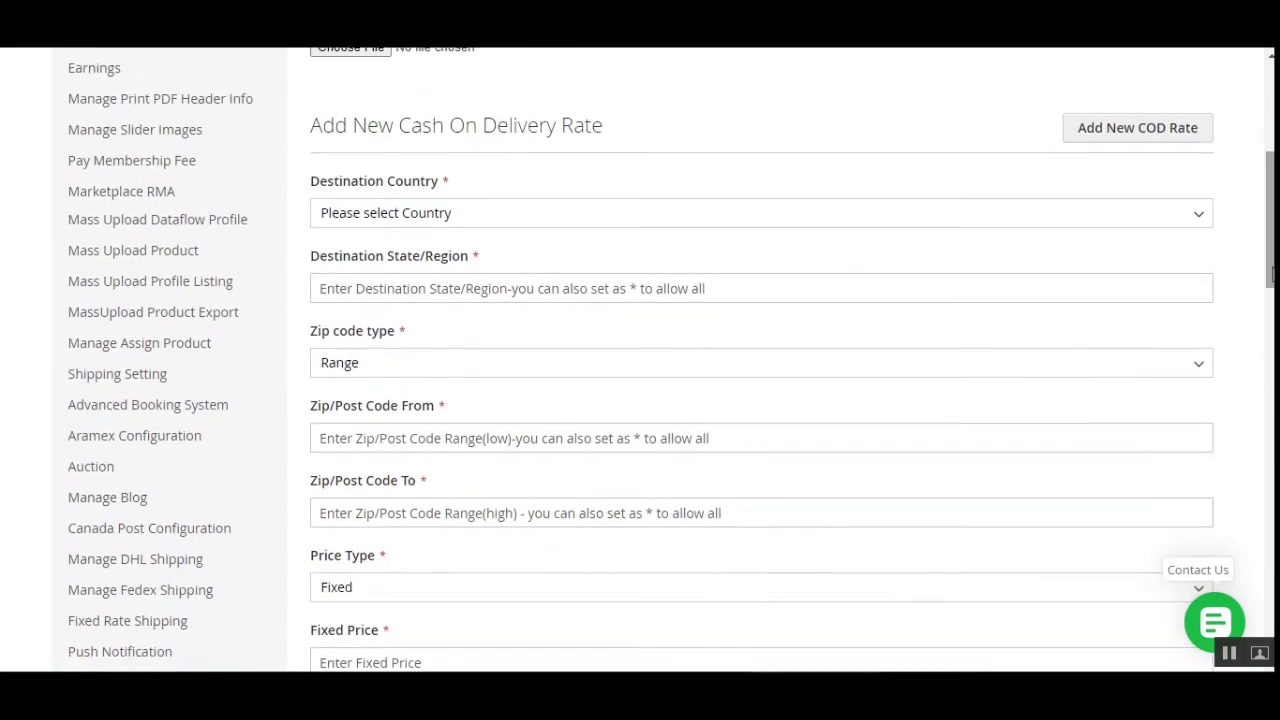
left_click(385, 366)
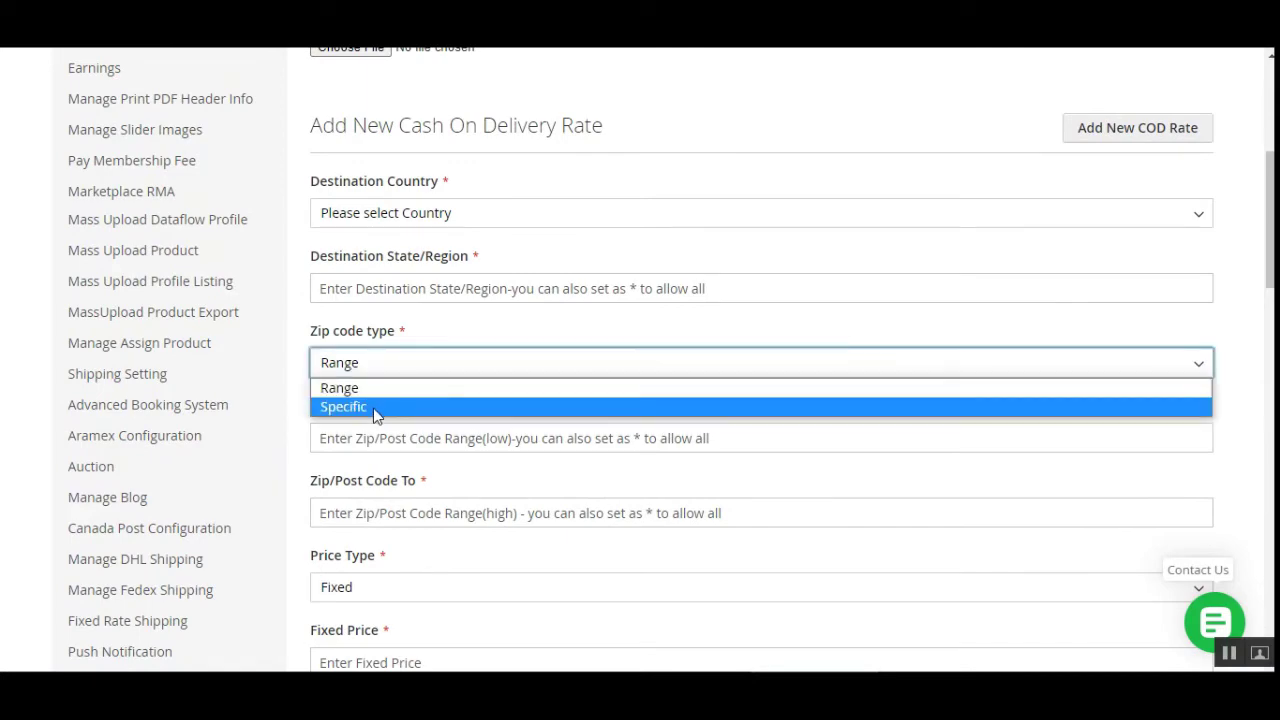
left_click(372, 410)
Download the sample file for uploading cash on delivery rates in bulk.
scroll(415, 490, "down", 2)
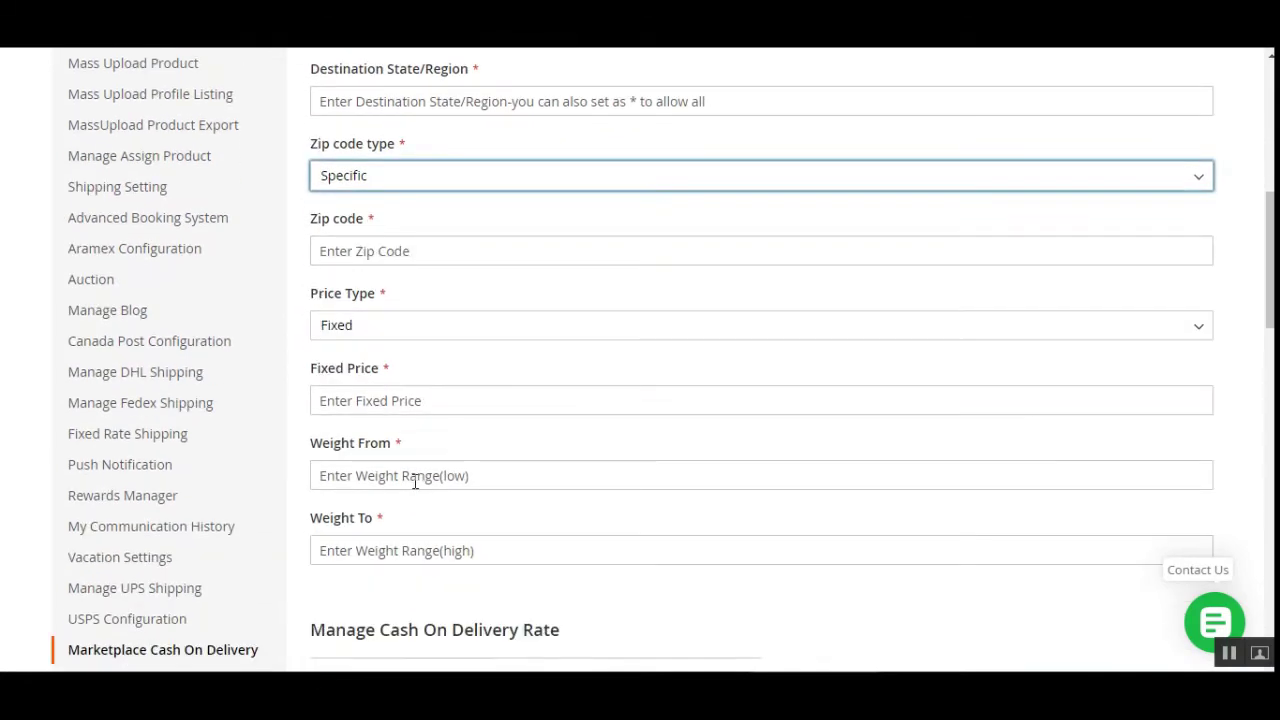
scroll(415, 482, "up", 3)
scroll(415, 485, "down", 6)
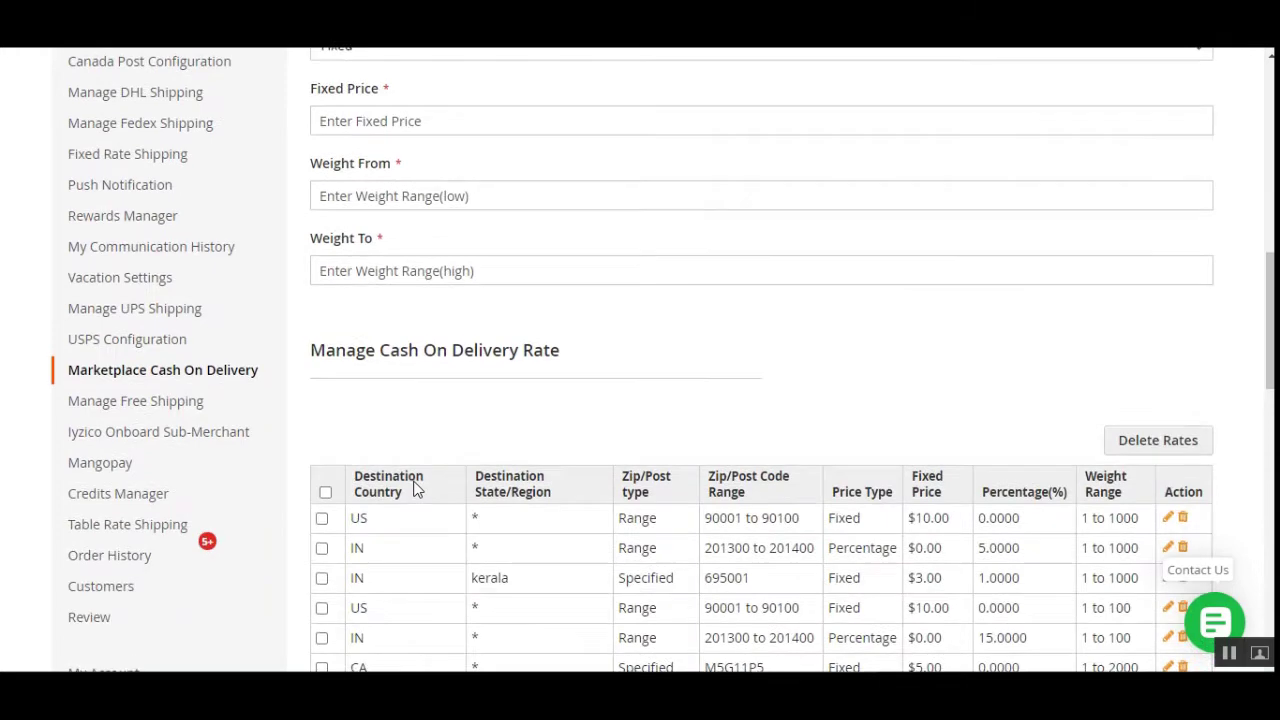
scroll(415, 487, "up", 7)
scroll(443, 190, "up", 2)
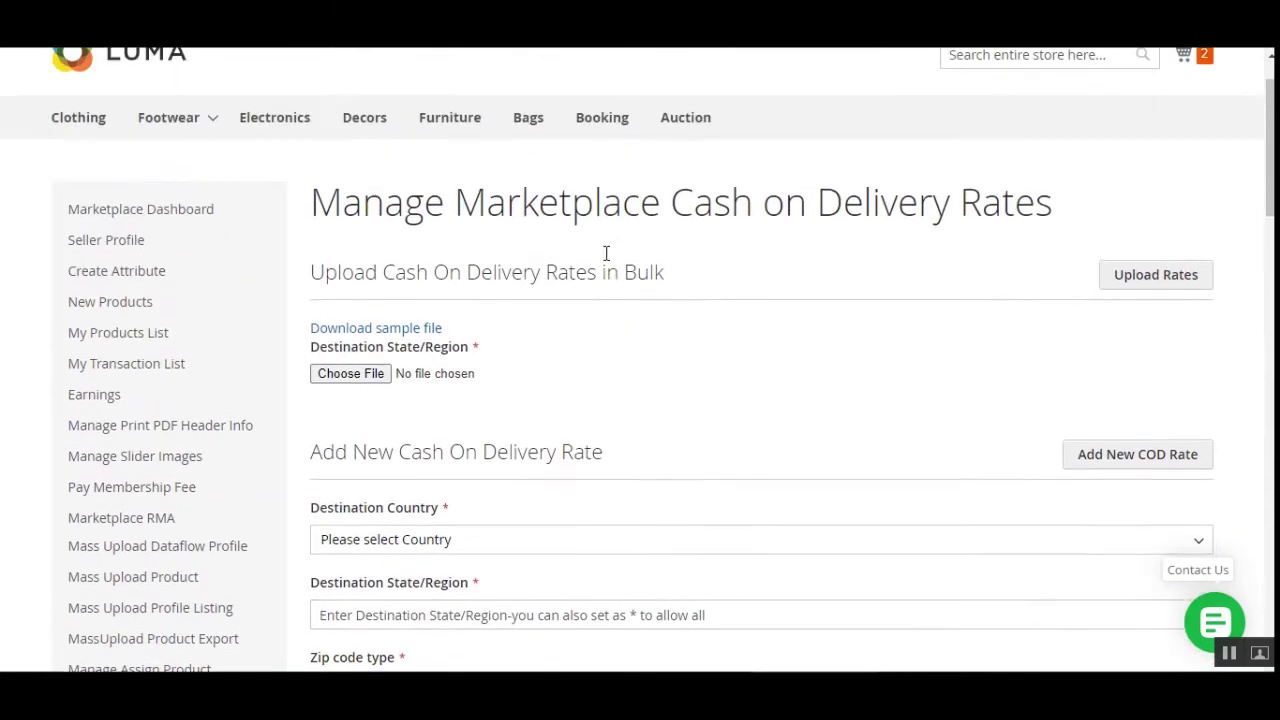
left_click_drag(383, 318, 607, 318)
left_click(607, 318)
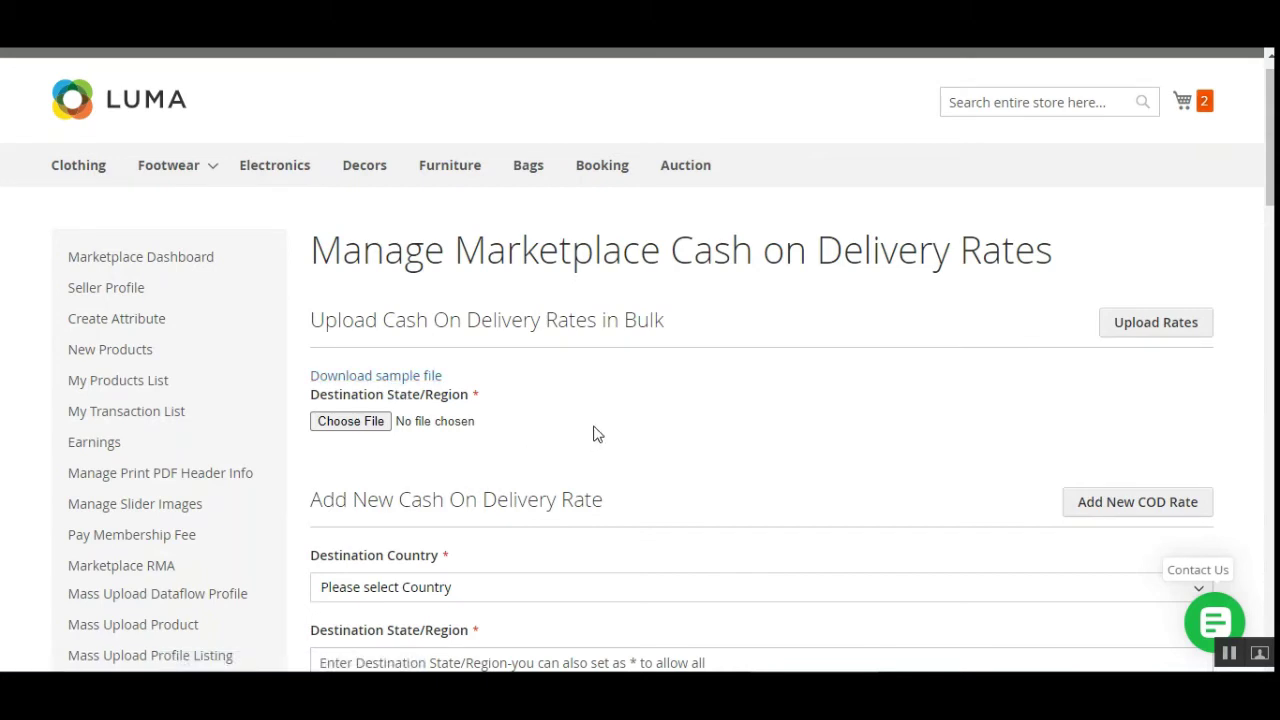
left_click(390, 375)
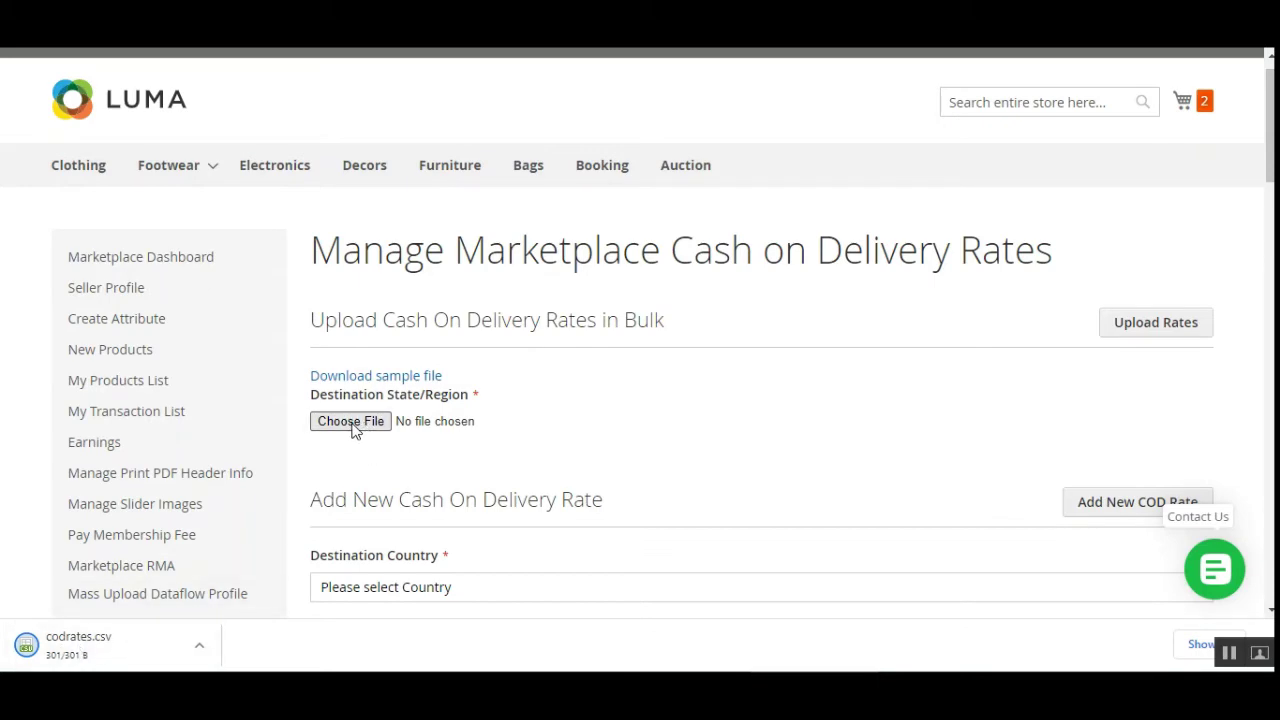
Examine the destination, zip code, price and weight columns of the Manage Cash On Delivery Rate list.
scroll(606, 557, "down", 9)
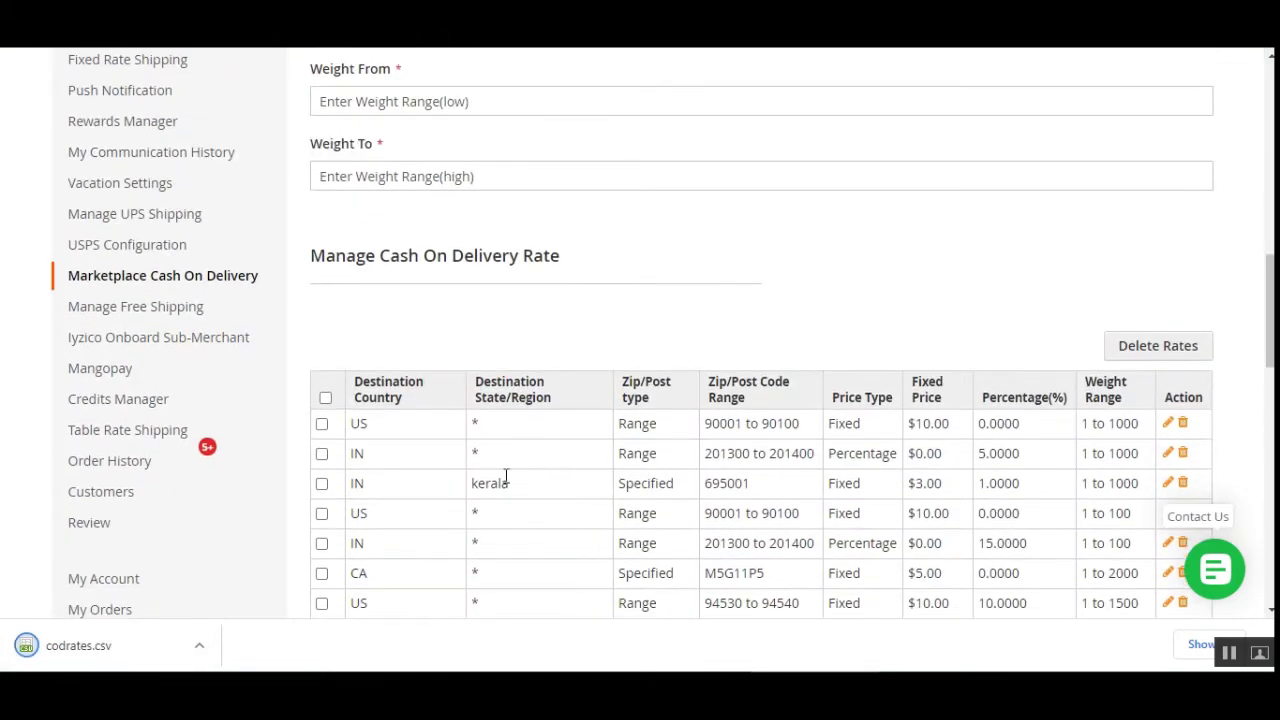
left_click_drag(492, 384, 742, 400)
left_click(703, 400)
left_click_drag(840, 397, 930, 398)
left_click_drag(985, 401, 1118, 397)
scroll(417, 490, "up", 3)
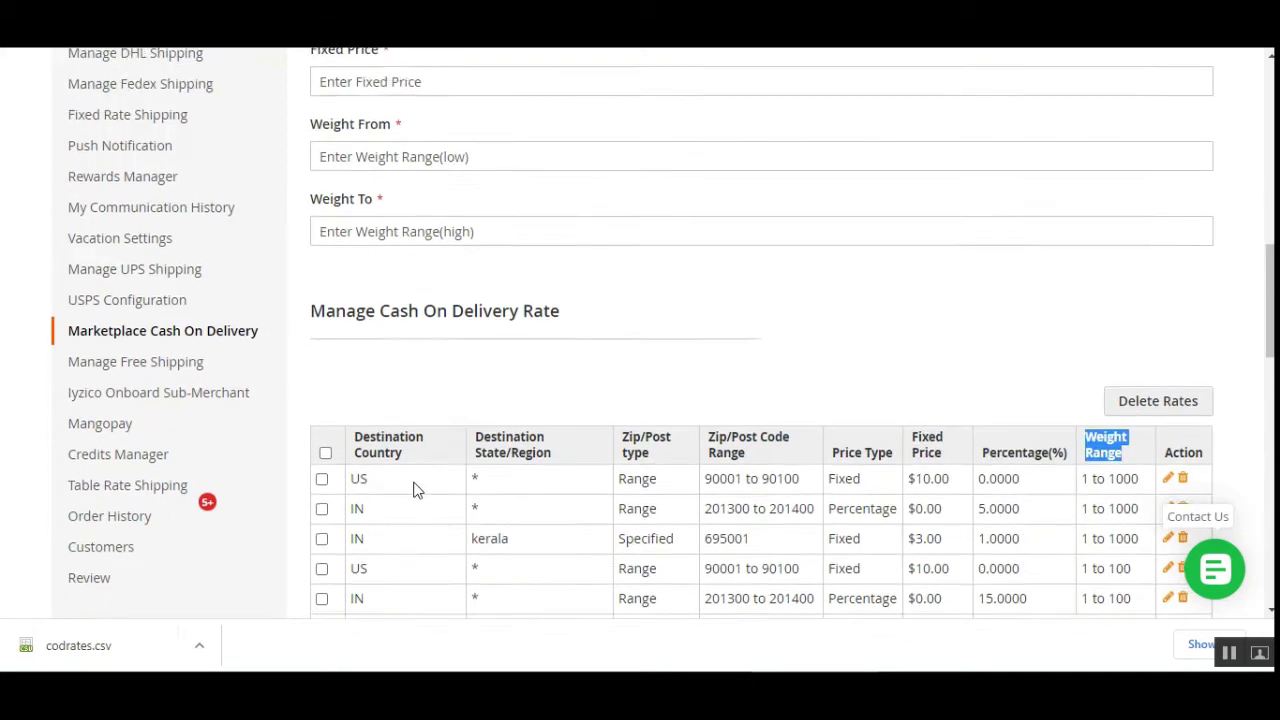
scroll(417, 490, "up", 5)
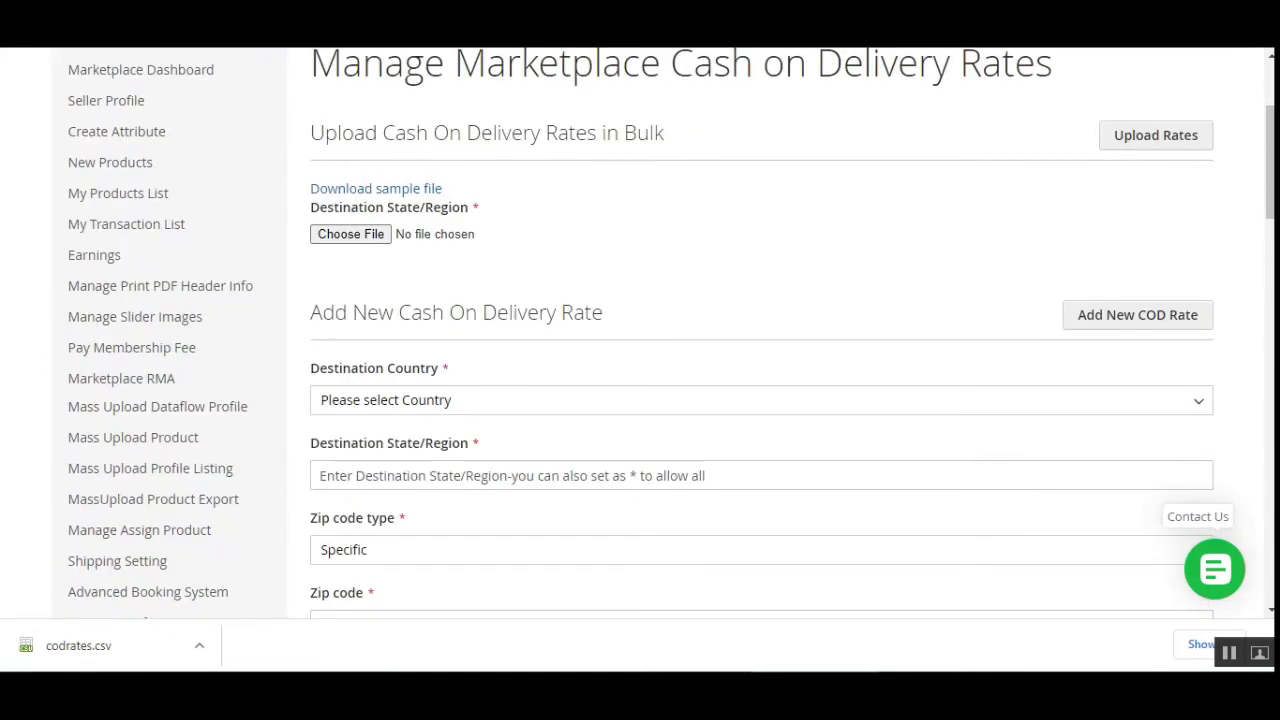
left_click(365, 236)
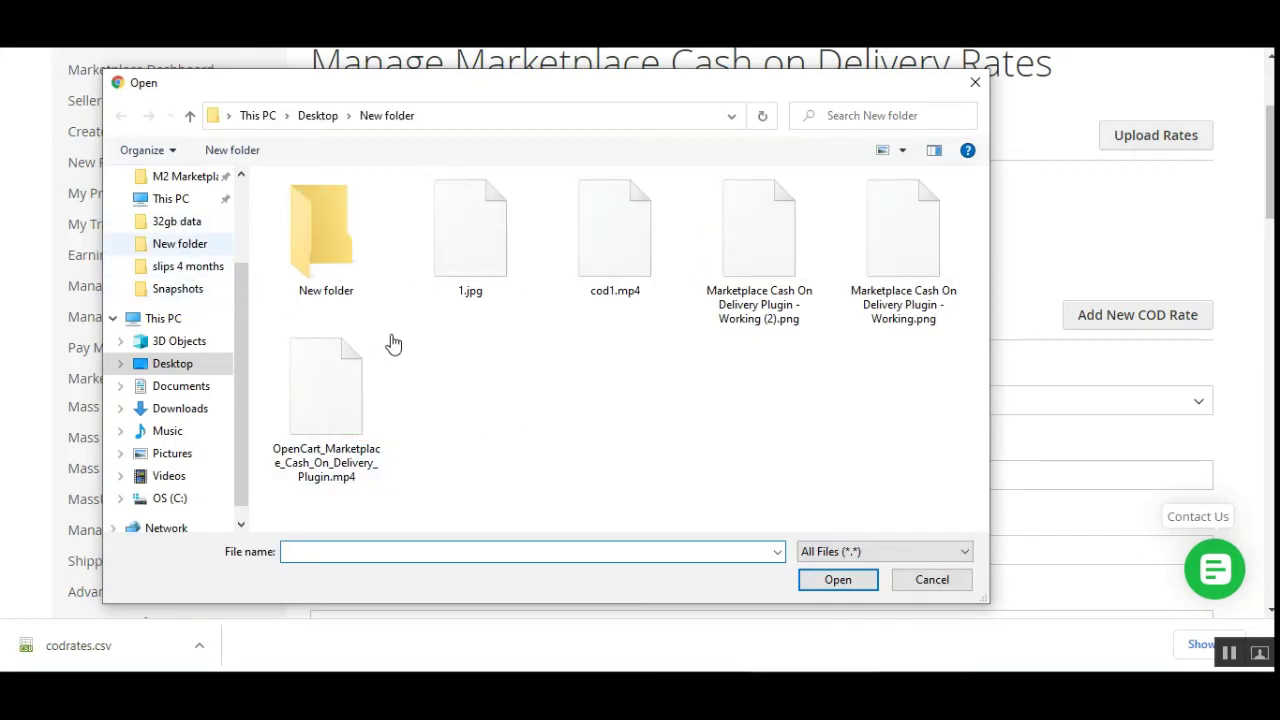
left_click(180, 244)
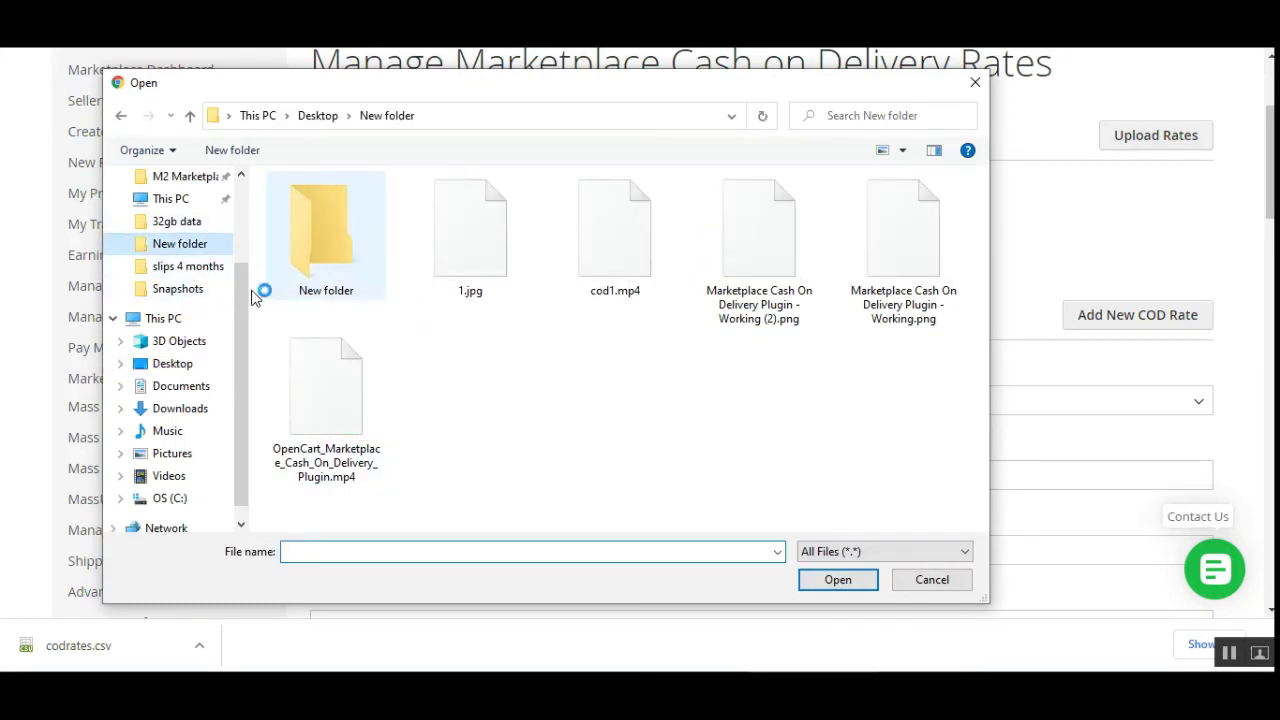
left_click(186, 409)
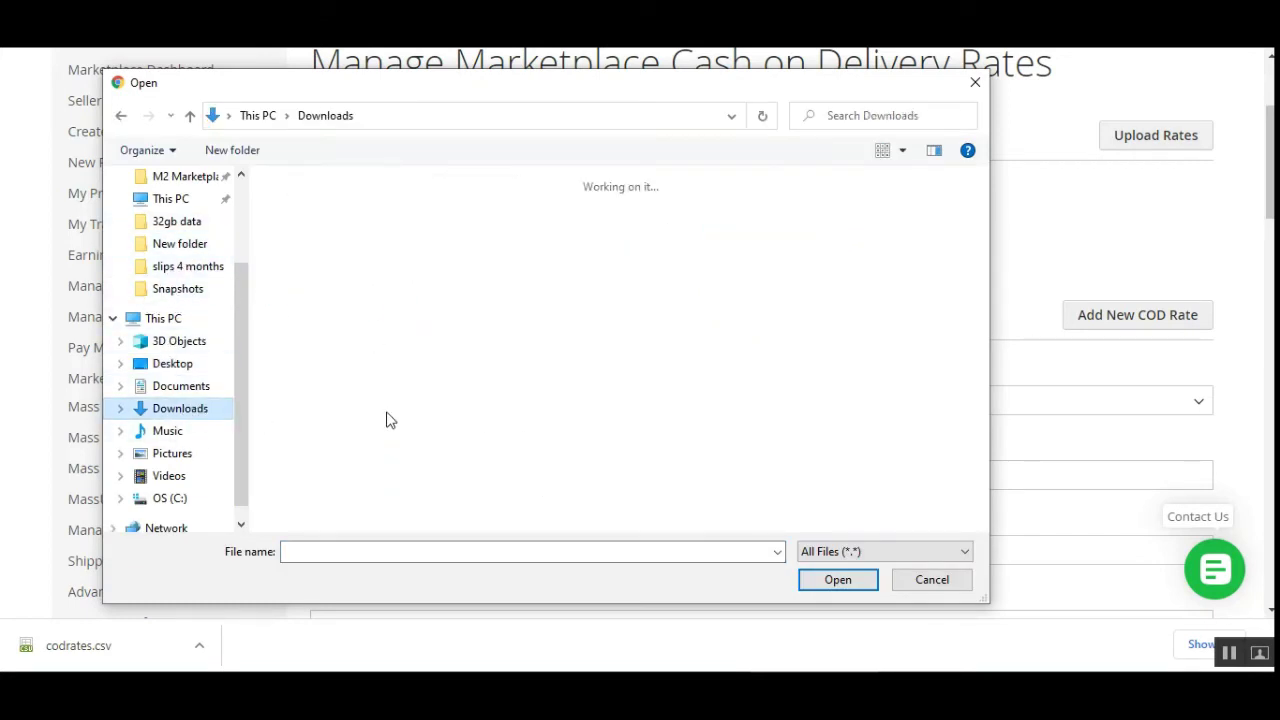
double_click(313, 233)
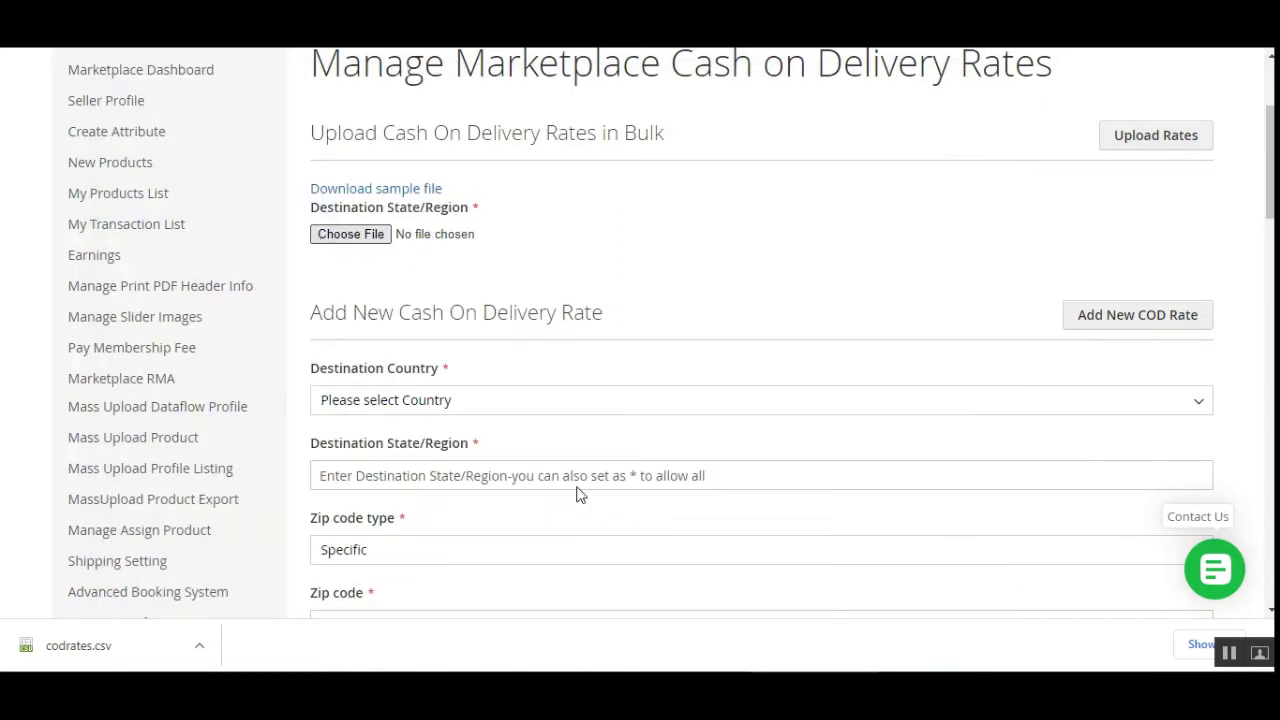
left_click(489, 275)
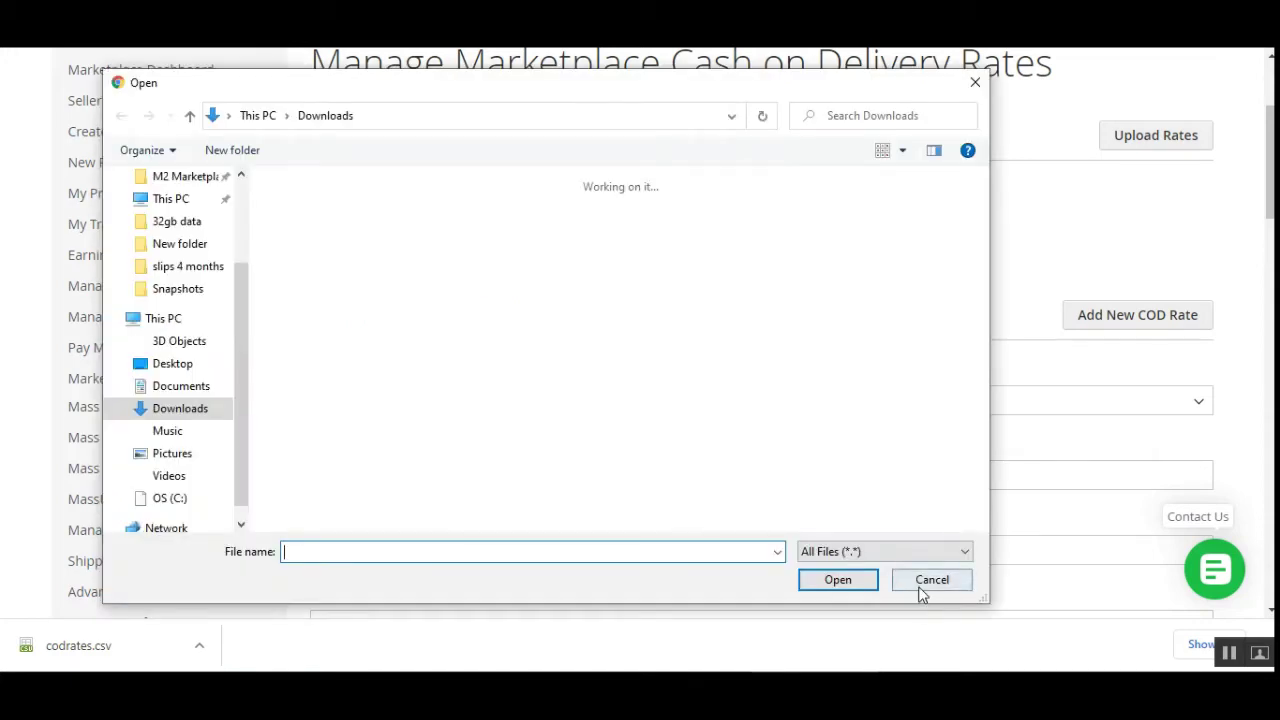
left_click(922, 586)
left_click(1158, 135)
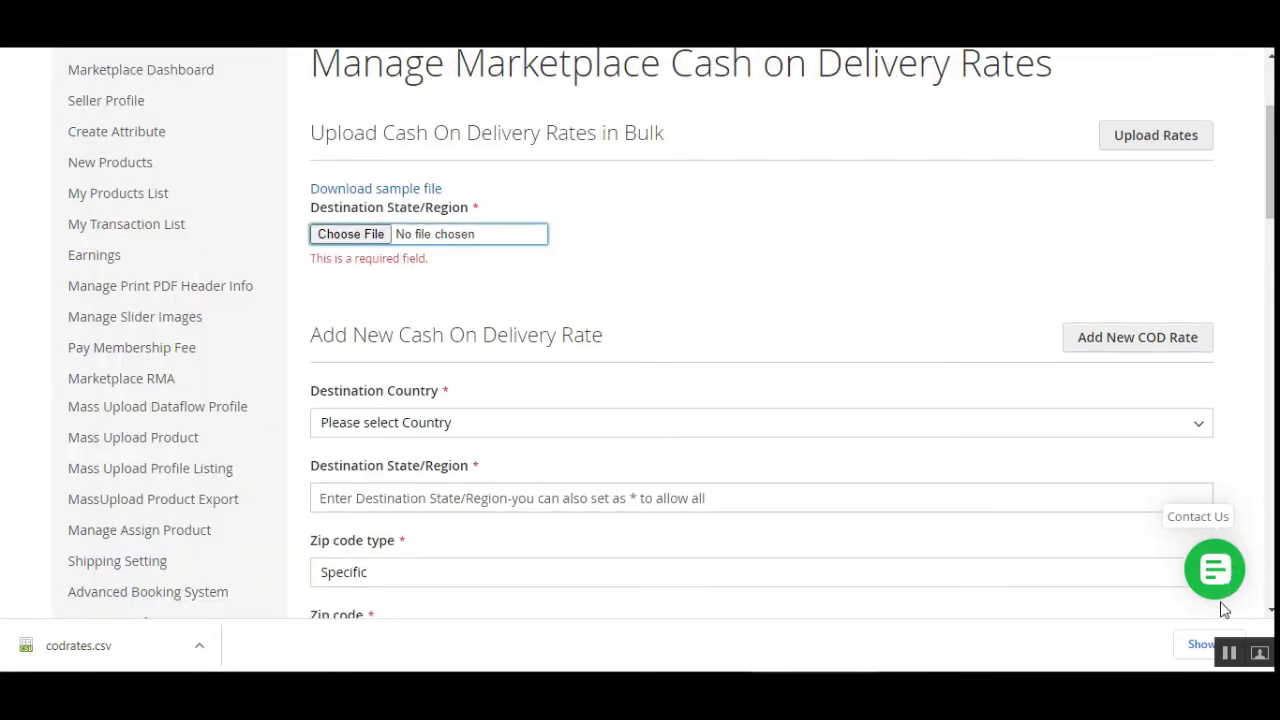
Choose codrates.csv as the bulk cash on delivery rates file and upload its rates.
left_click(368, 240)
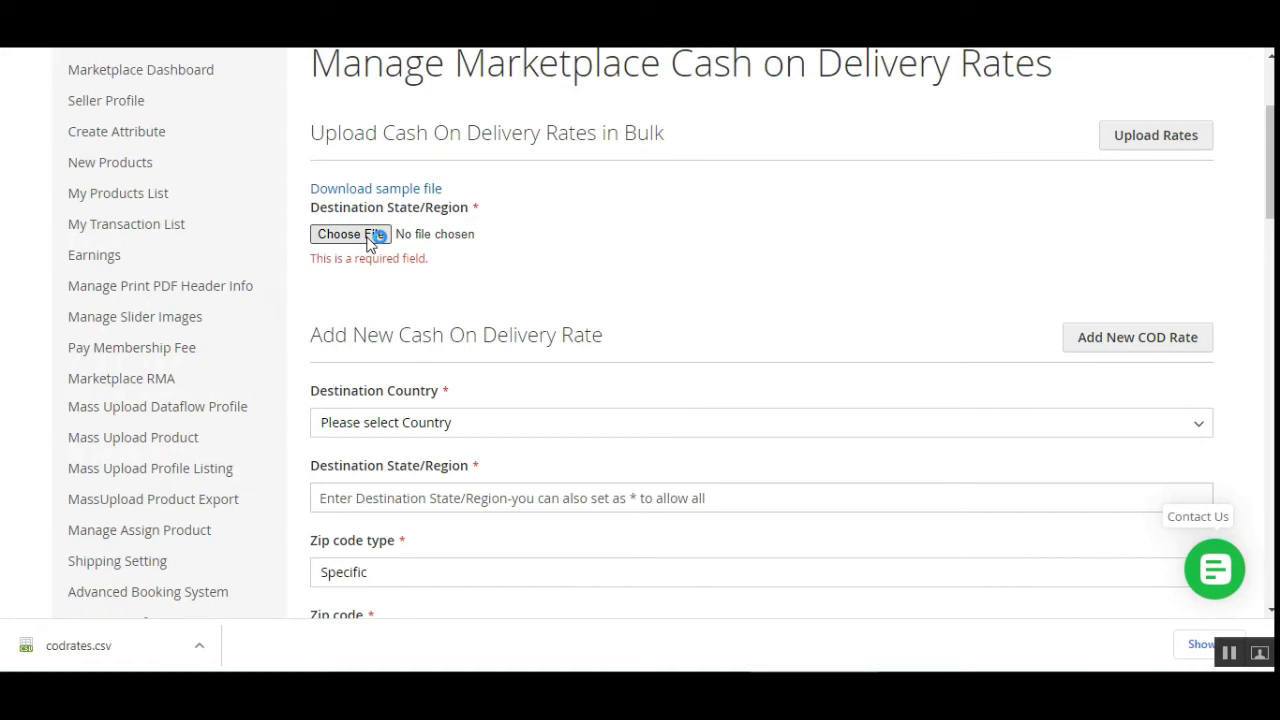
left_click(307, 237)
double_click(307, 237)
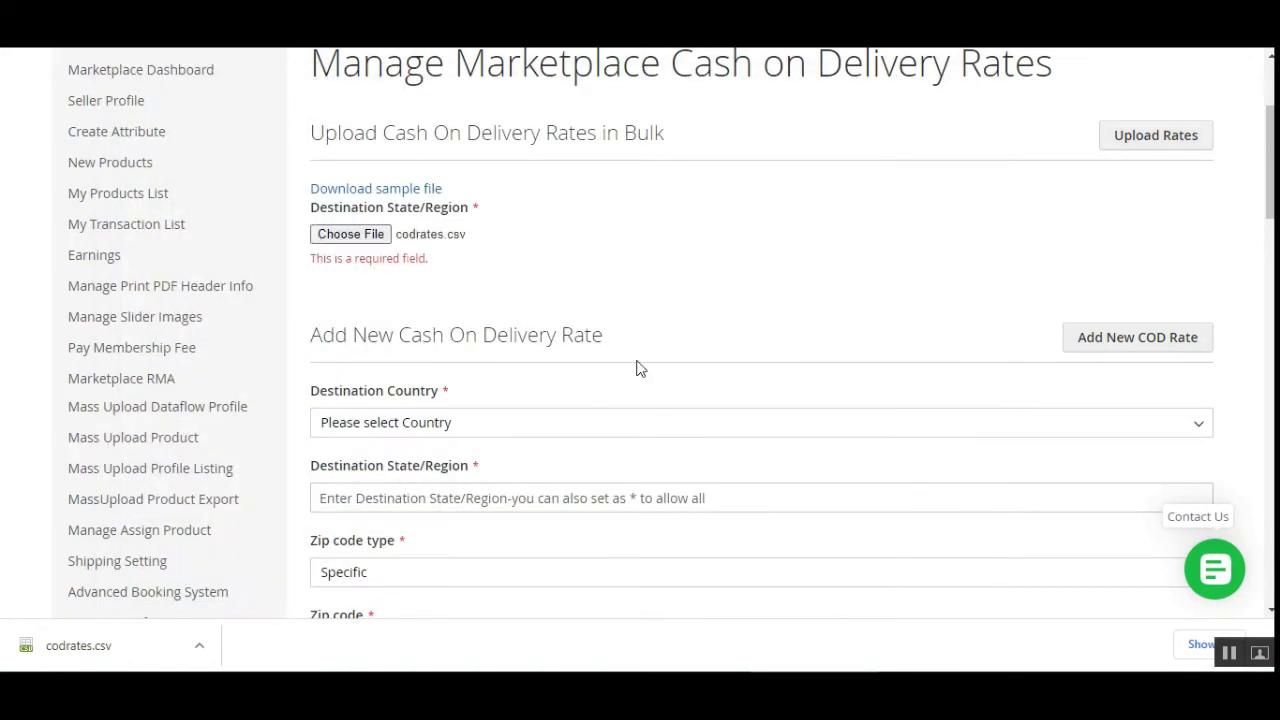
left_click(1154, 140)
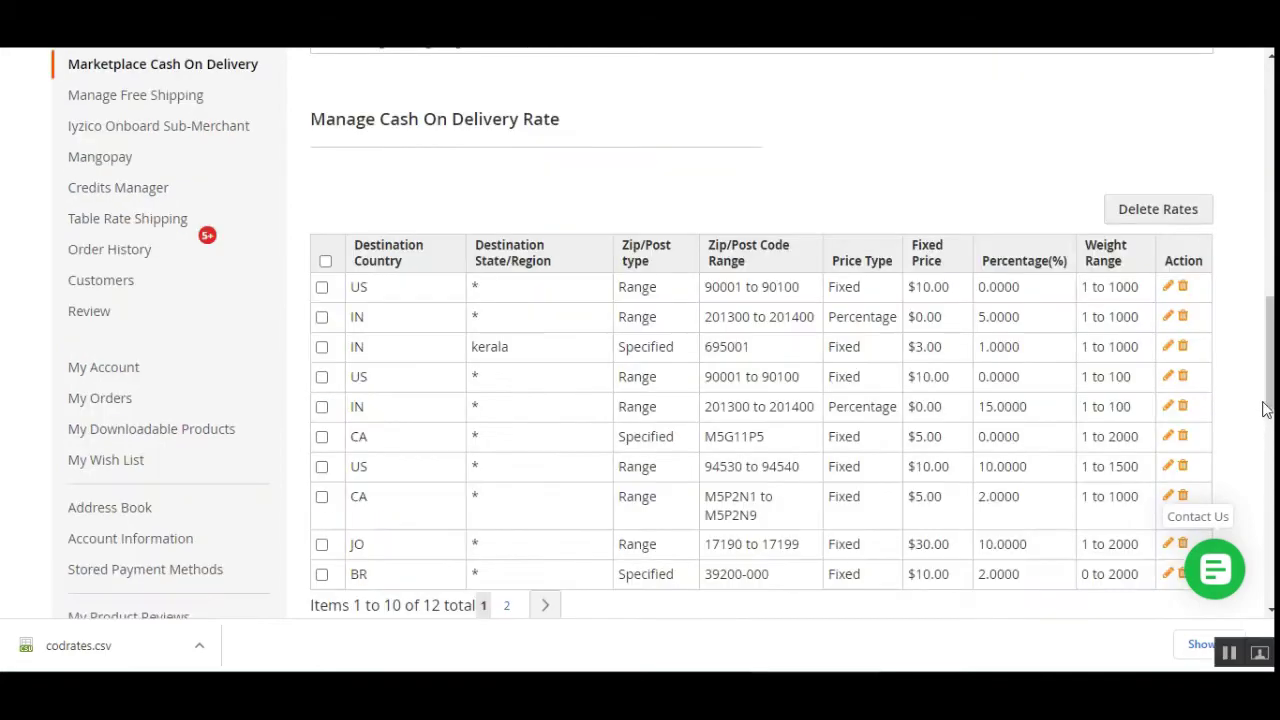
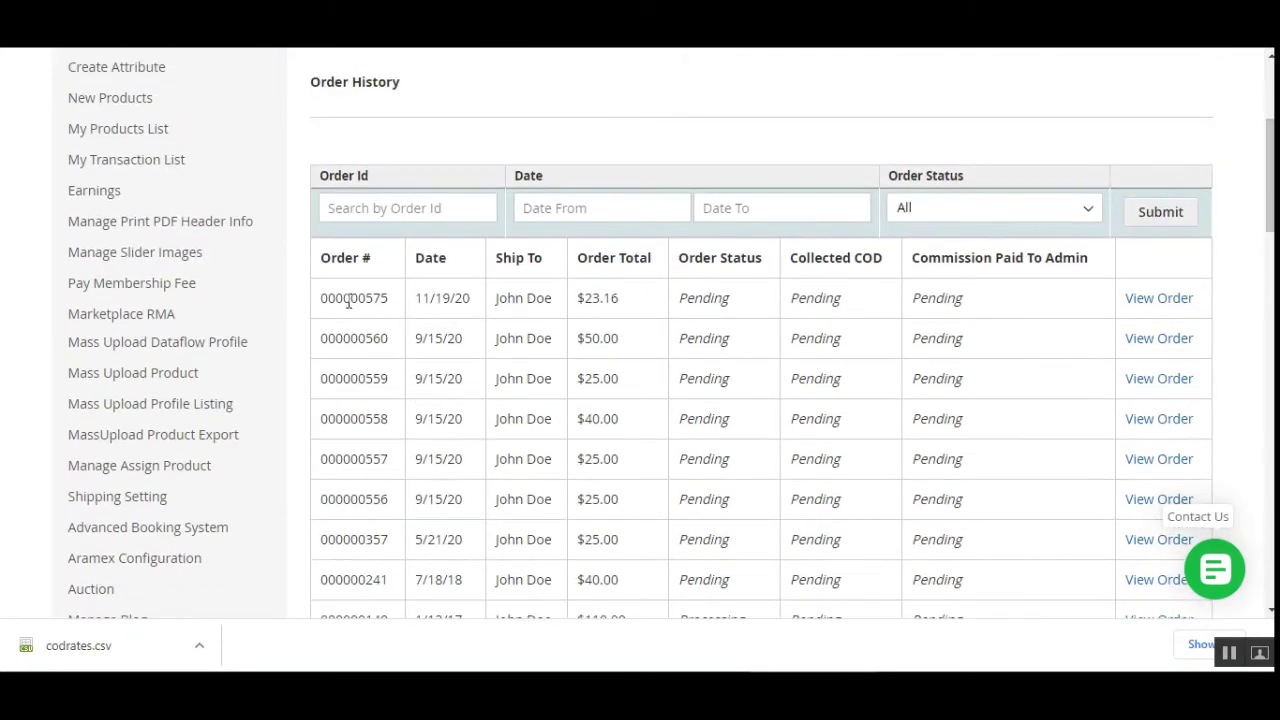
Review the order history's status, collected COD and commission columns, and open the most recent pending order.
left_click_drag(348, 302, 909, 626)
left_click(880, 611)
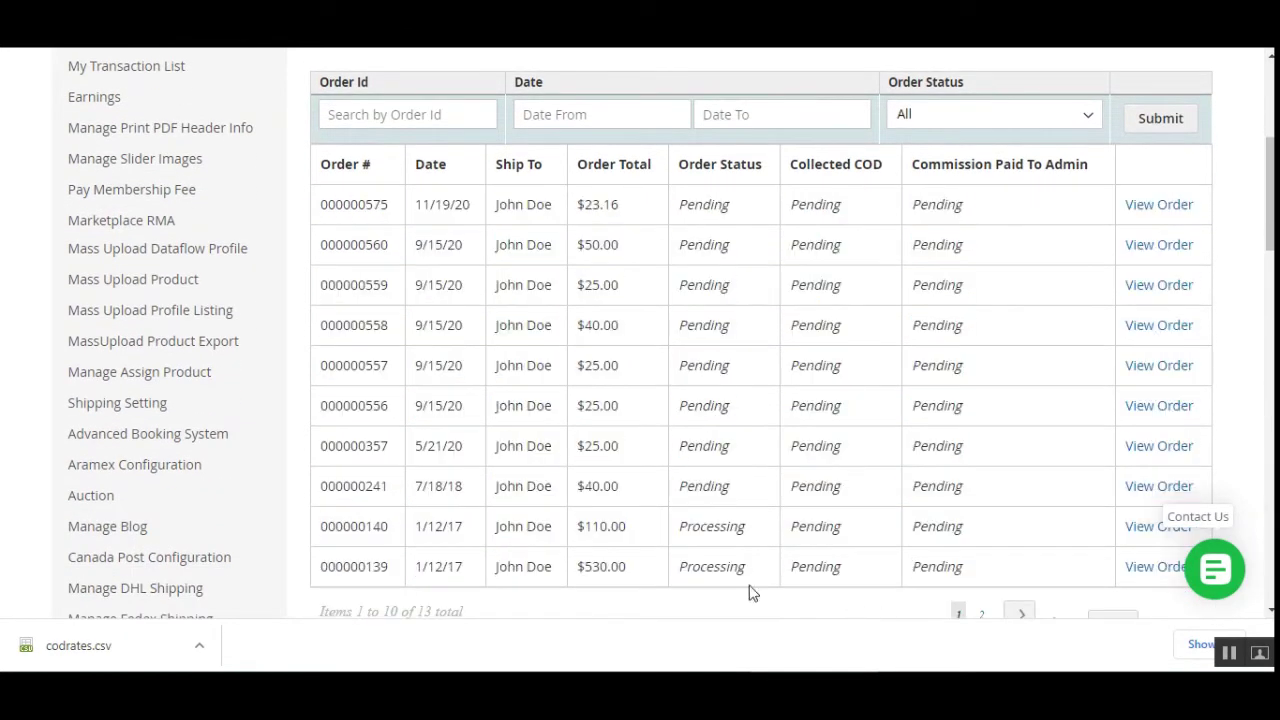
left_click_drag(365, 204, 390, 206)
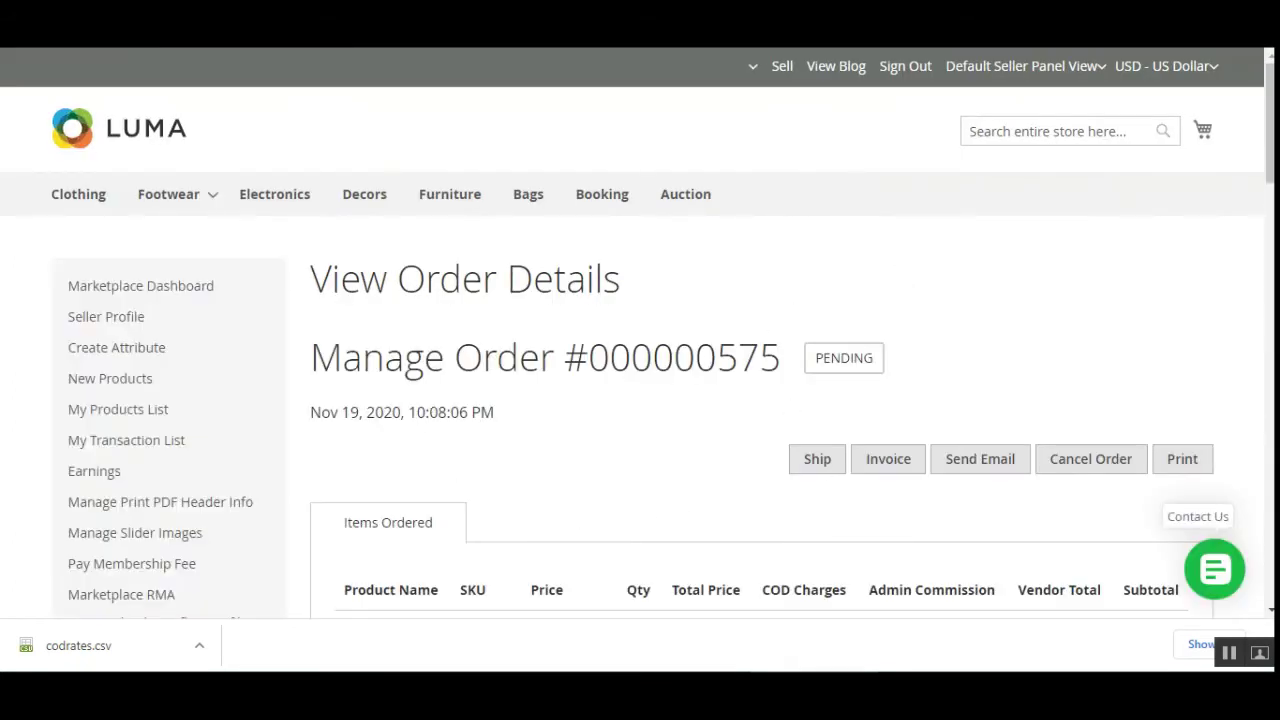
Examine the order's item totals, buyer and shipping details, and its cash on delivery payment method.
scroll(426, 402, "down", 3)
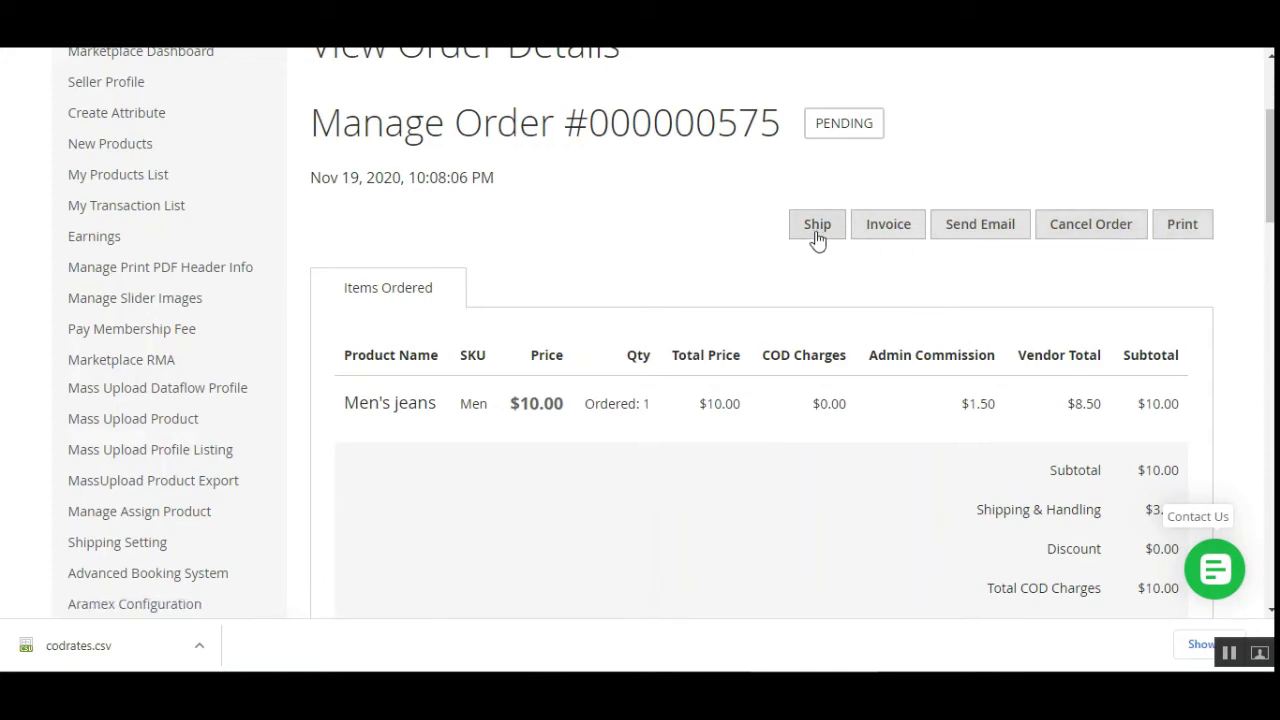
scroll(1070, 300, "down", 5)
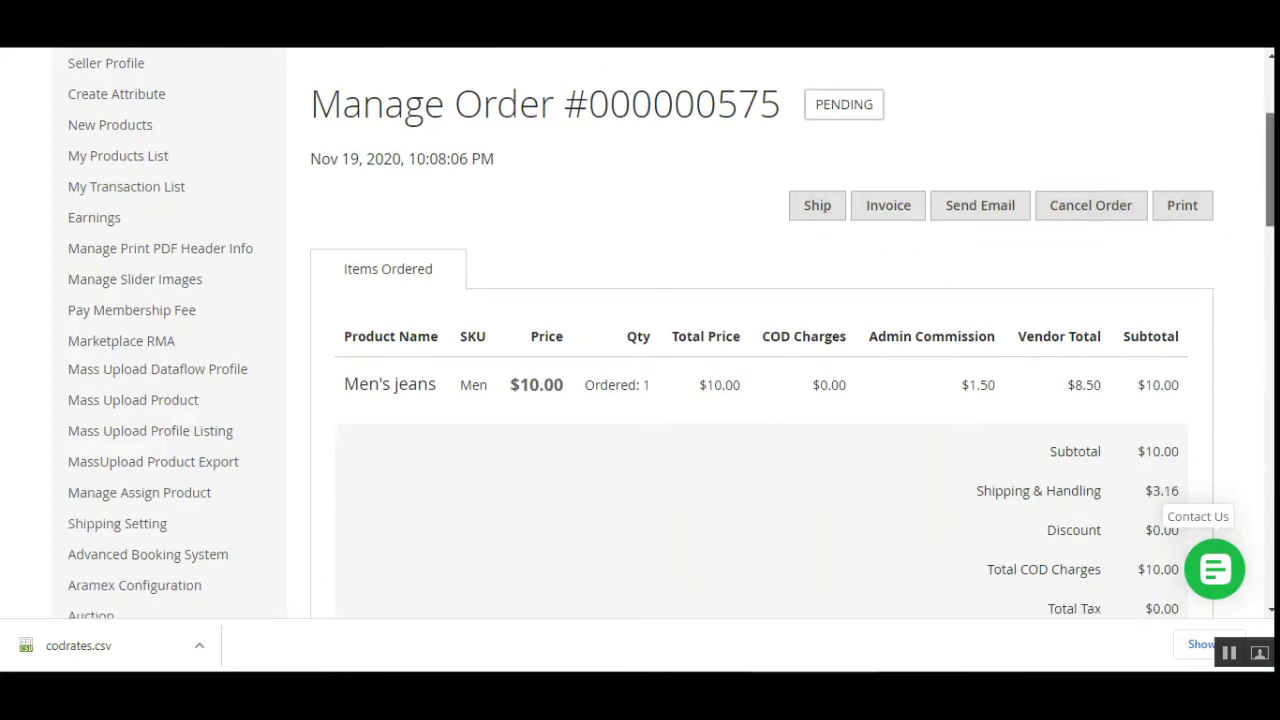
scroll(640, 333, "down", 1)
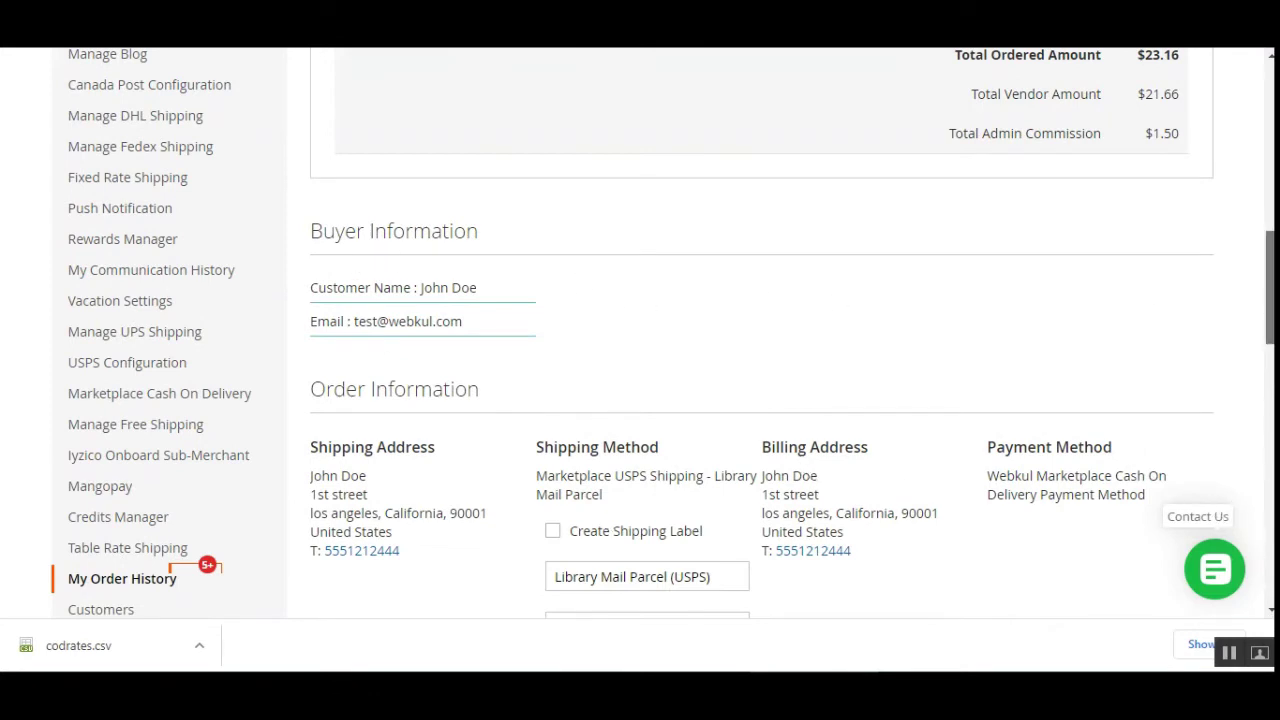
scroll(1257, 329, "down", 1)
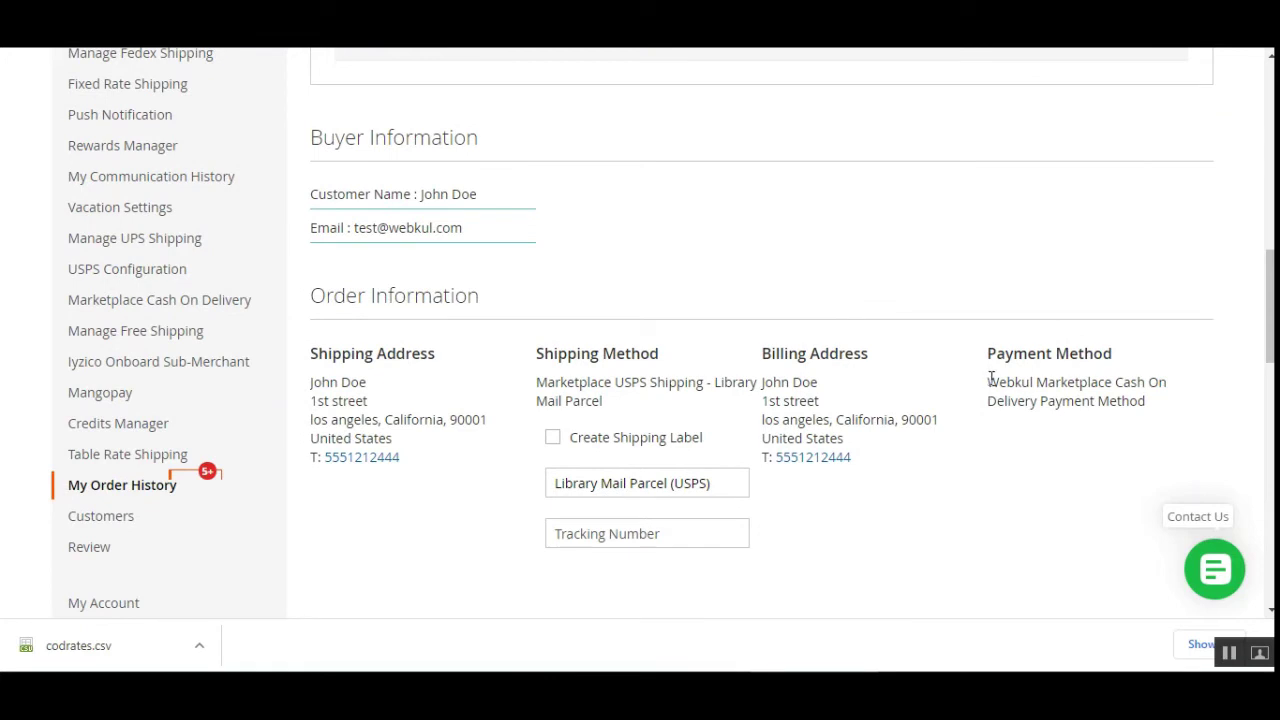
left_click_drag(995, 362, 1149, 409)
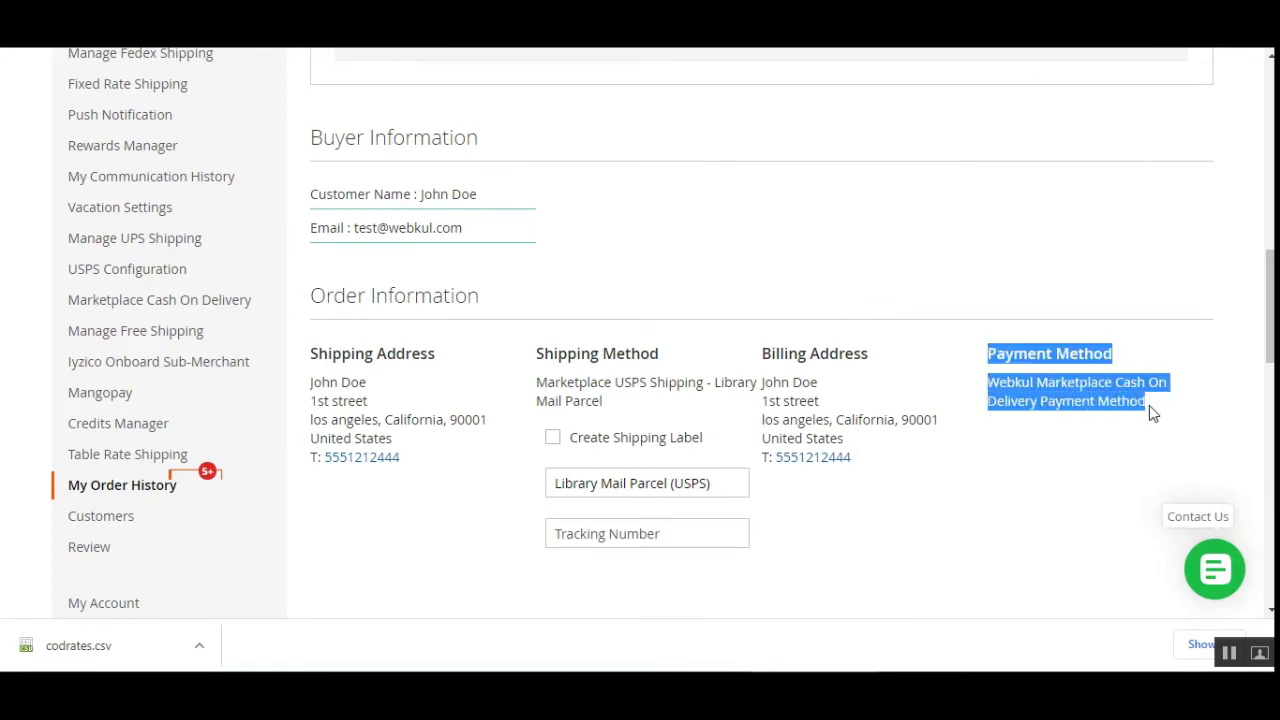
left_click(1061, 395)
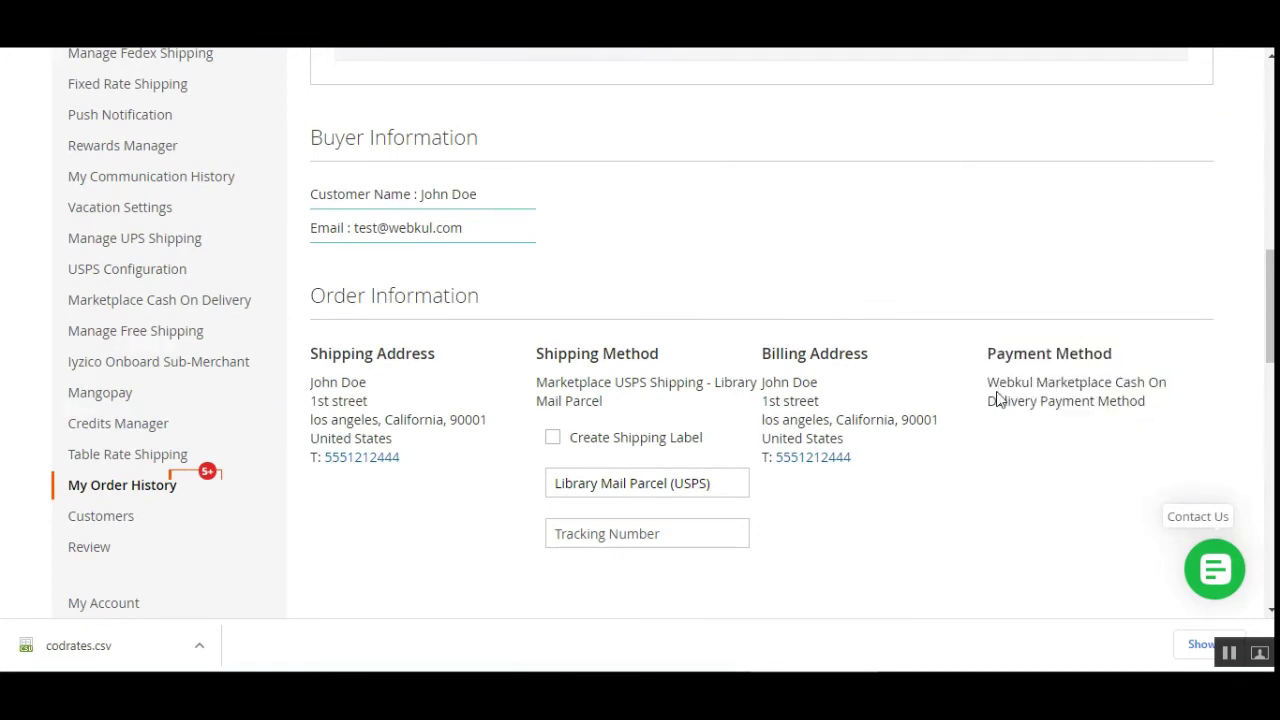
left_click_drag(998, 384, 1147, 390)
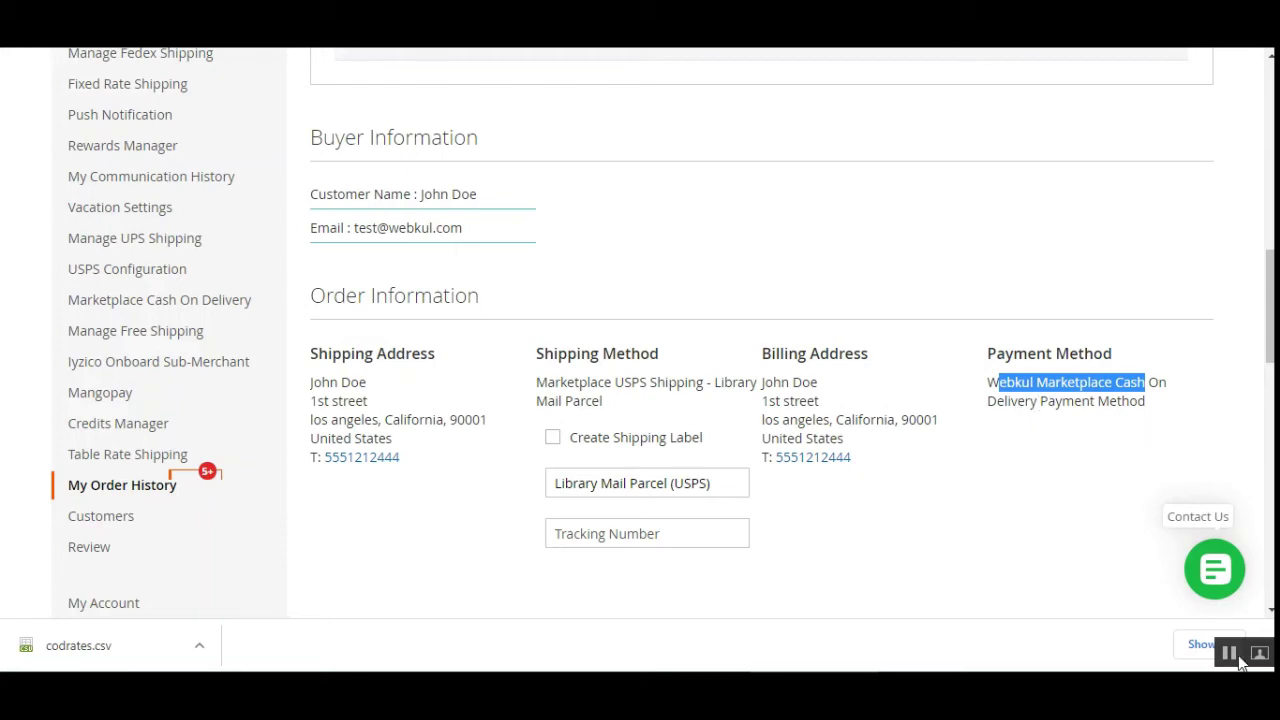
Create an invoice for the Men's jeans order and confirm its creation.
left_click_drag(1270, 300, 1272, 180)
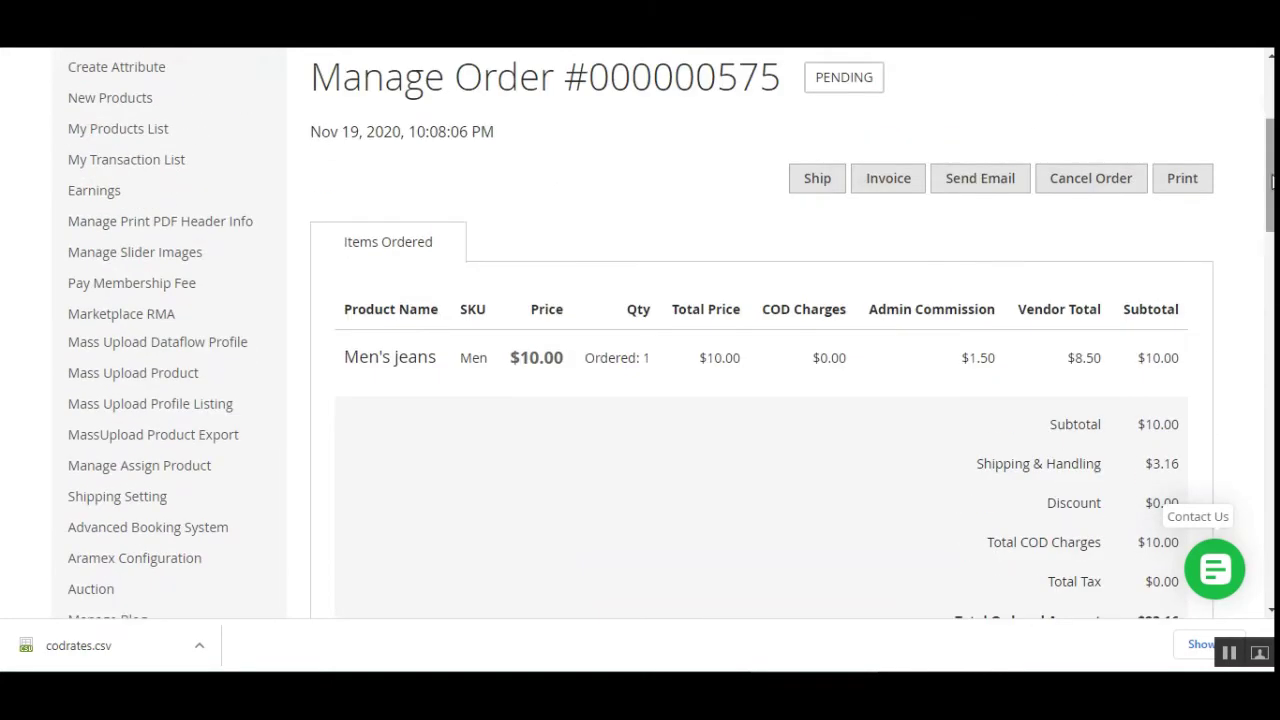
left_click(895, 192)
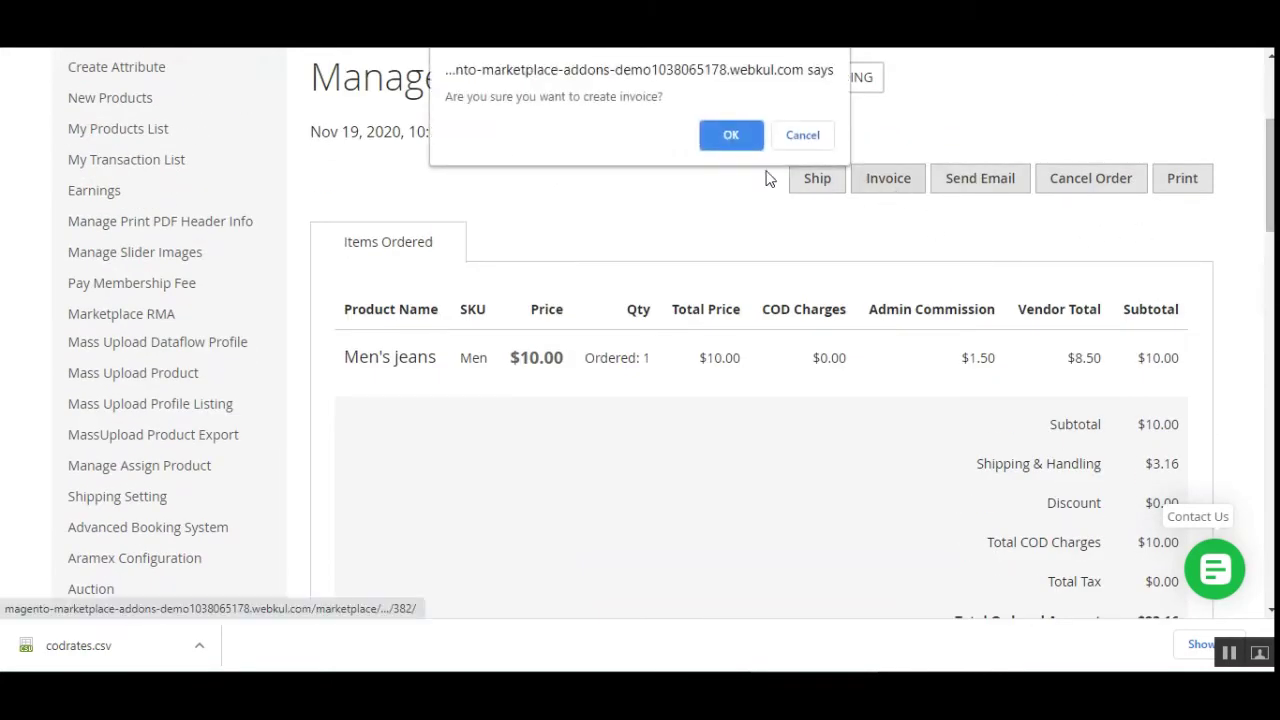
left_click(730, 134)
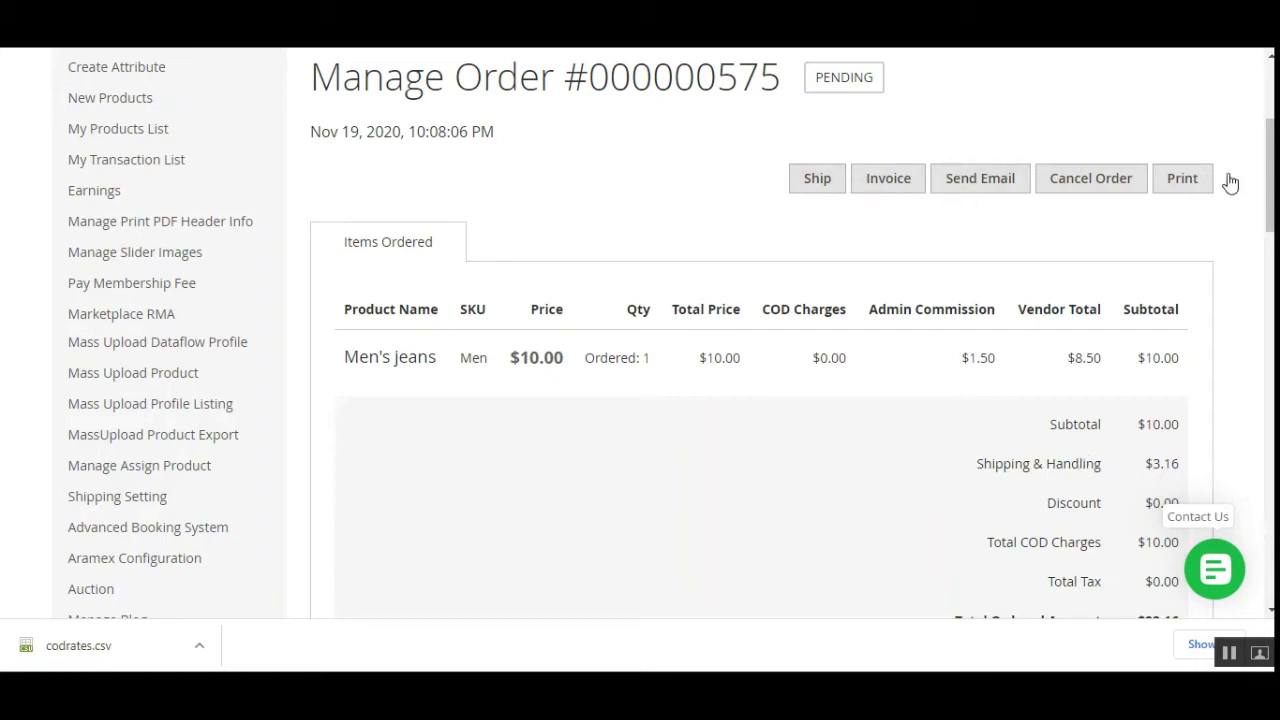
left_click_drag(1268, 178, 1245, 128)
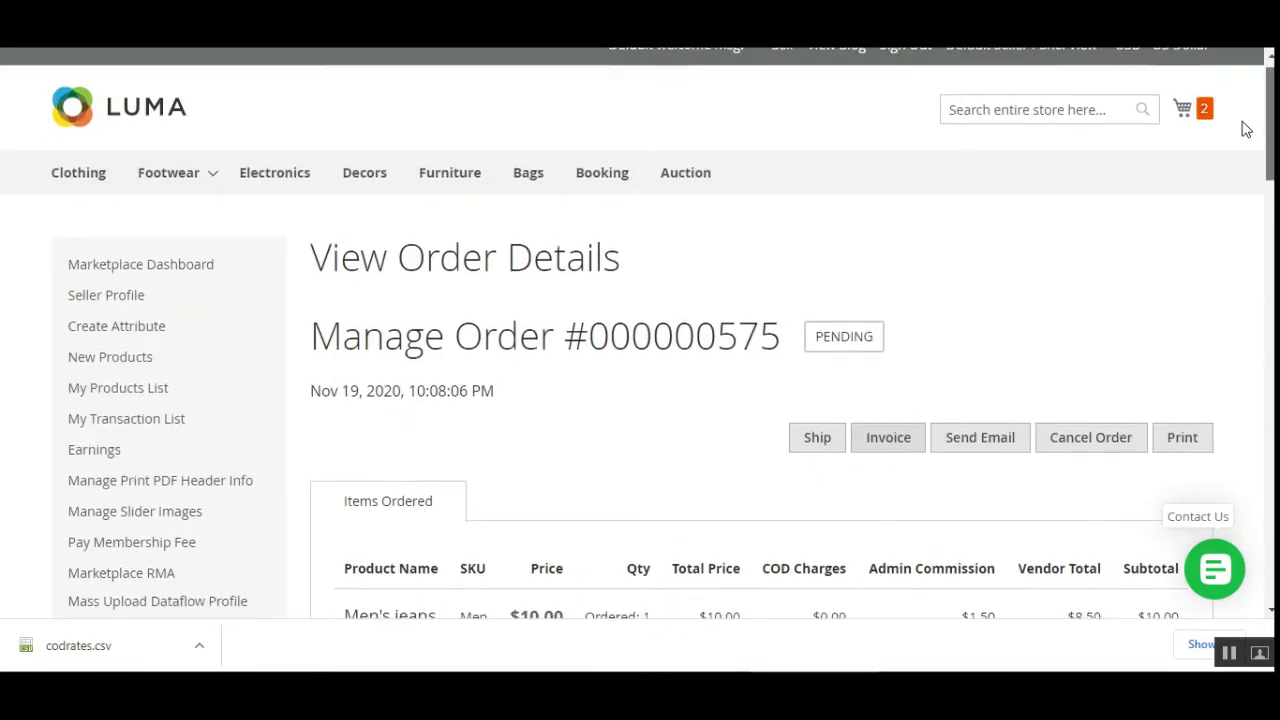
left_click(825, 443)
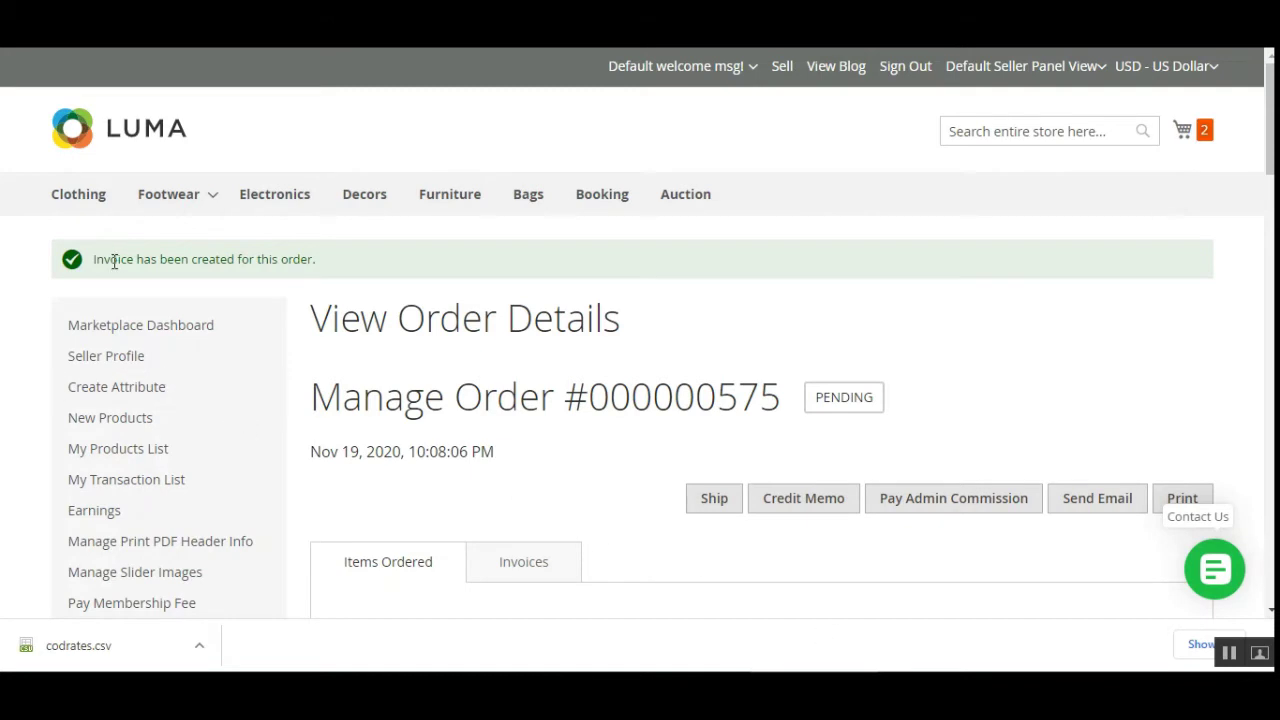
left_click_drag(114, 258, 348, 266)
left_click(372, 272)
Pay the admin commission for the invoiced order and confirm the payment.
scroll(498, 400, "down", 3)
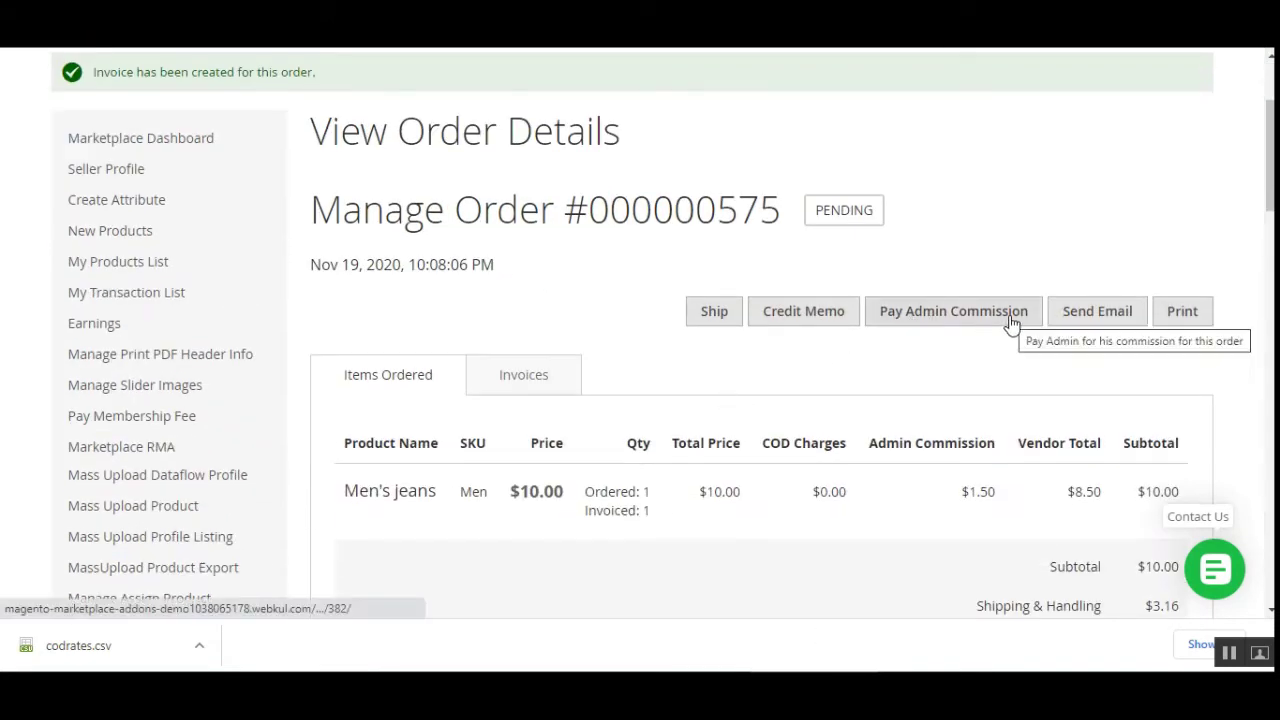
left_click(938, 318)
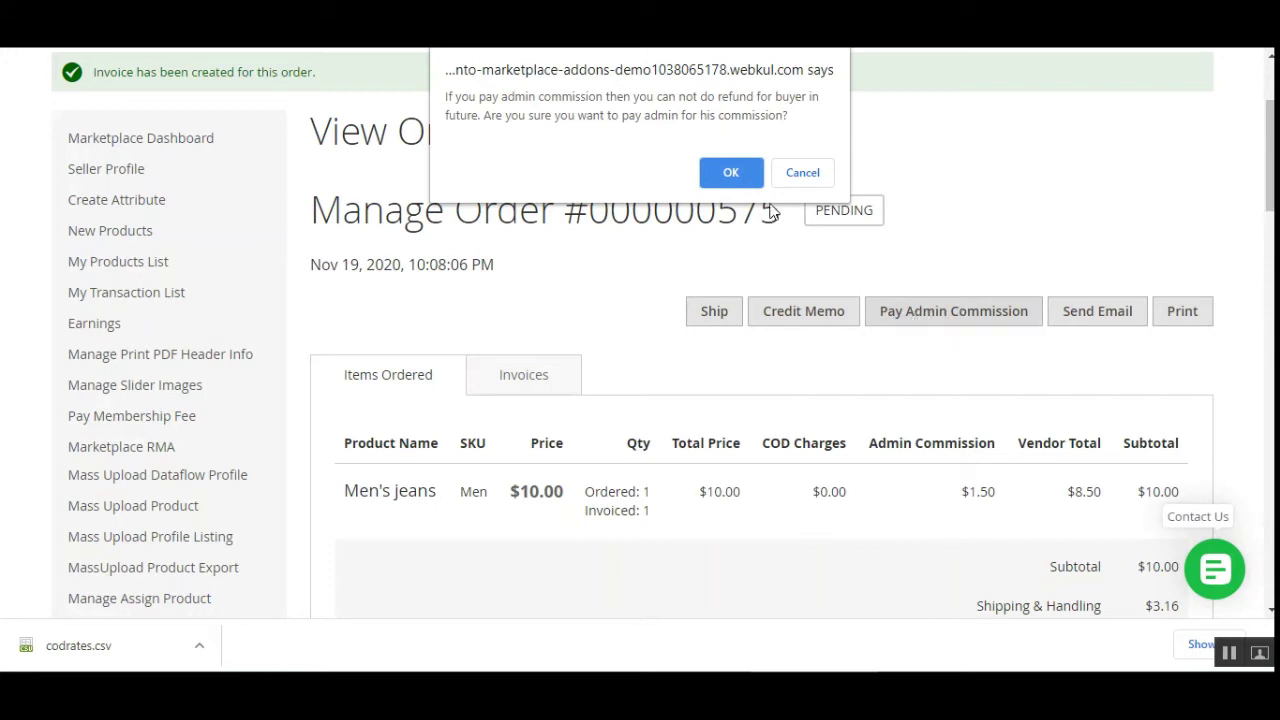
left_click(737, 186)
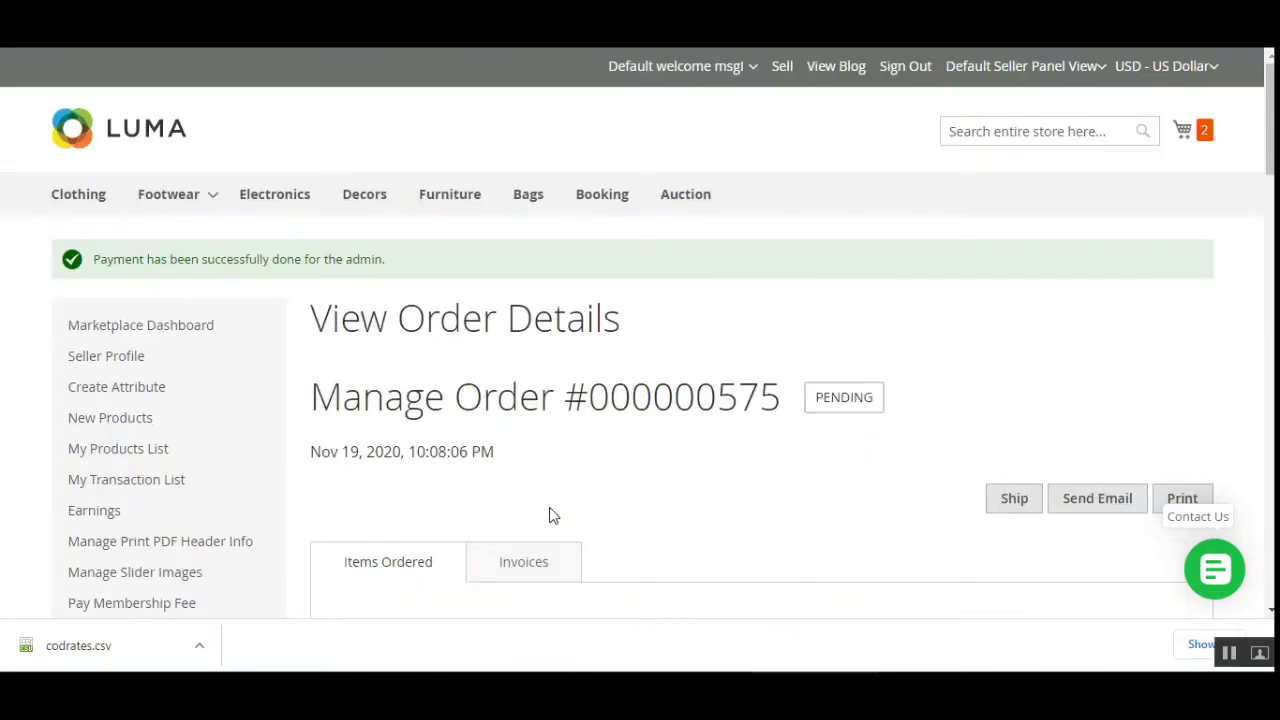
left_click_drag(146, 259, 376, 259)
left_click(553, 288)
Check the paid order's totals, including the Total COD Charges, and open its invoice.
scroll(600, 320, "down", 4)
scroll(650, 346, "up", 2)
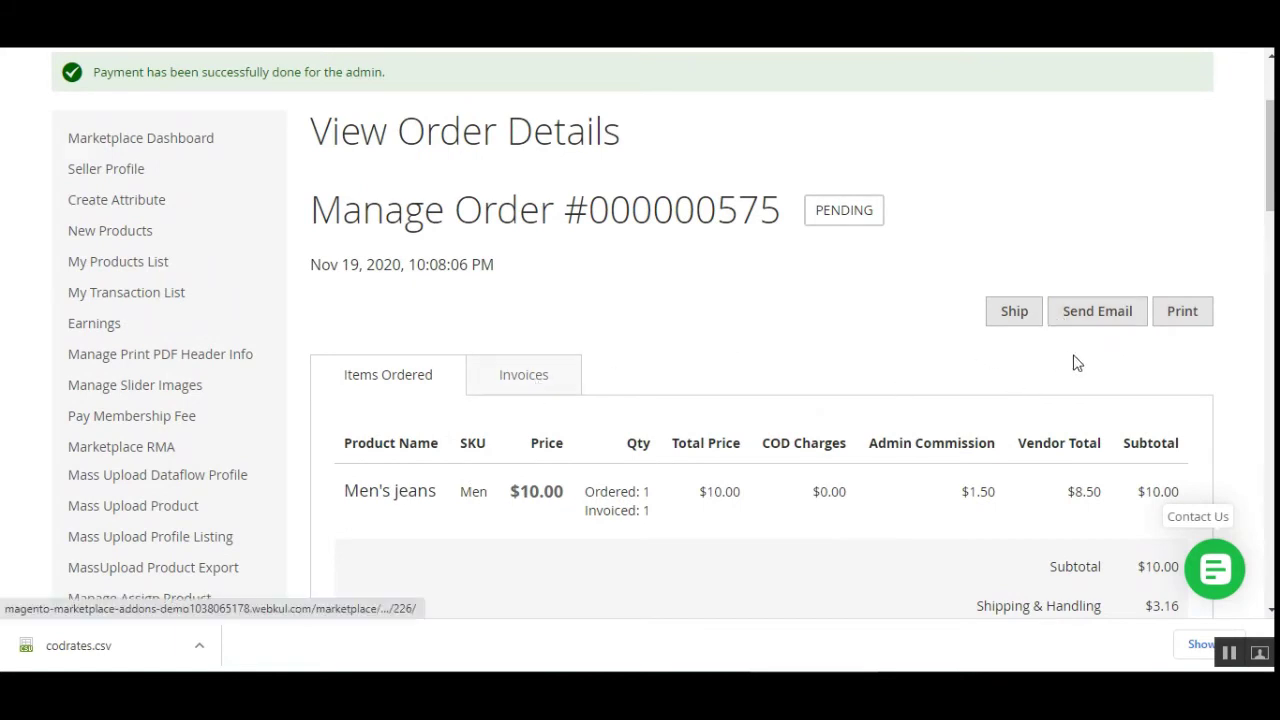
scroll(1260, 235, "down", 2)
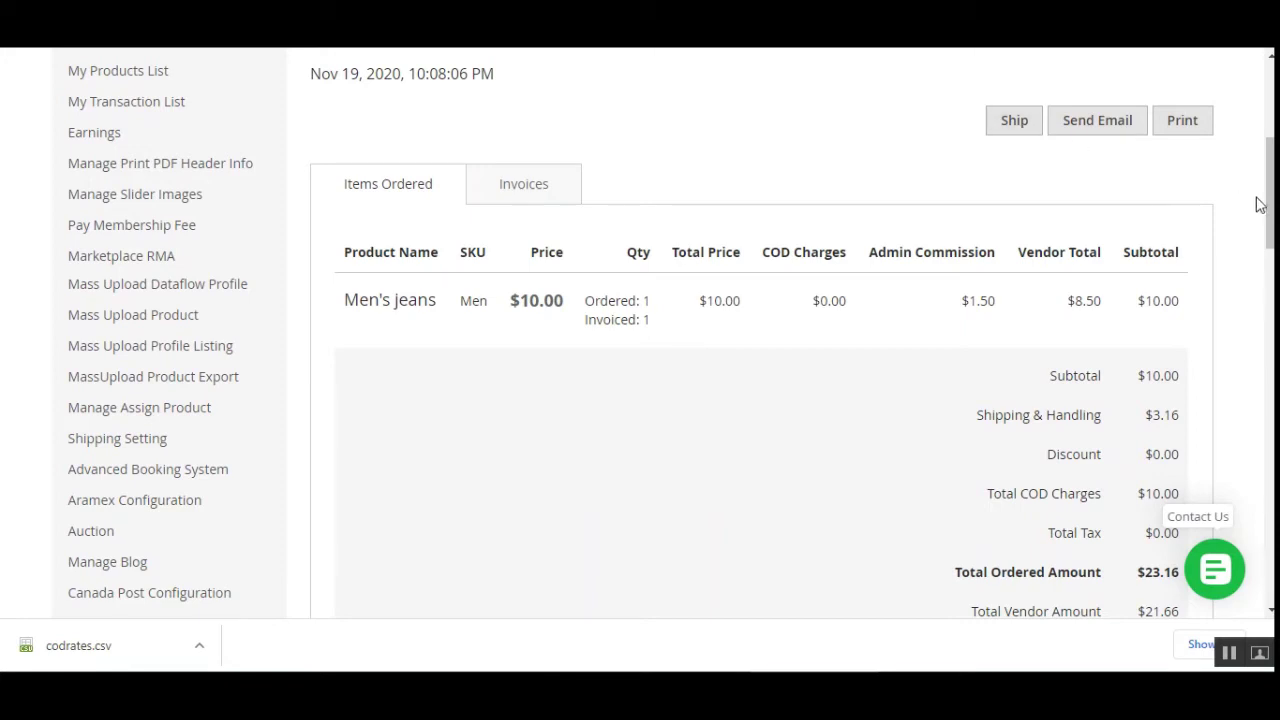
scroll(1260, 203, "down", 2)
scroll(1226, 291, "up", 2)
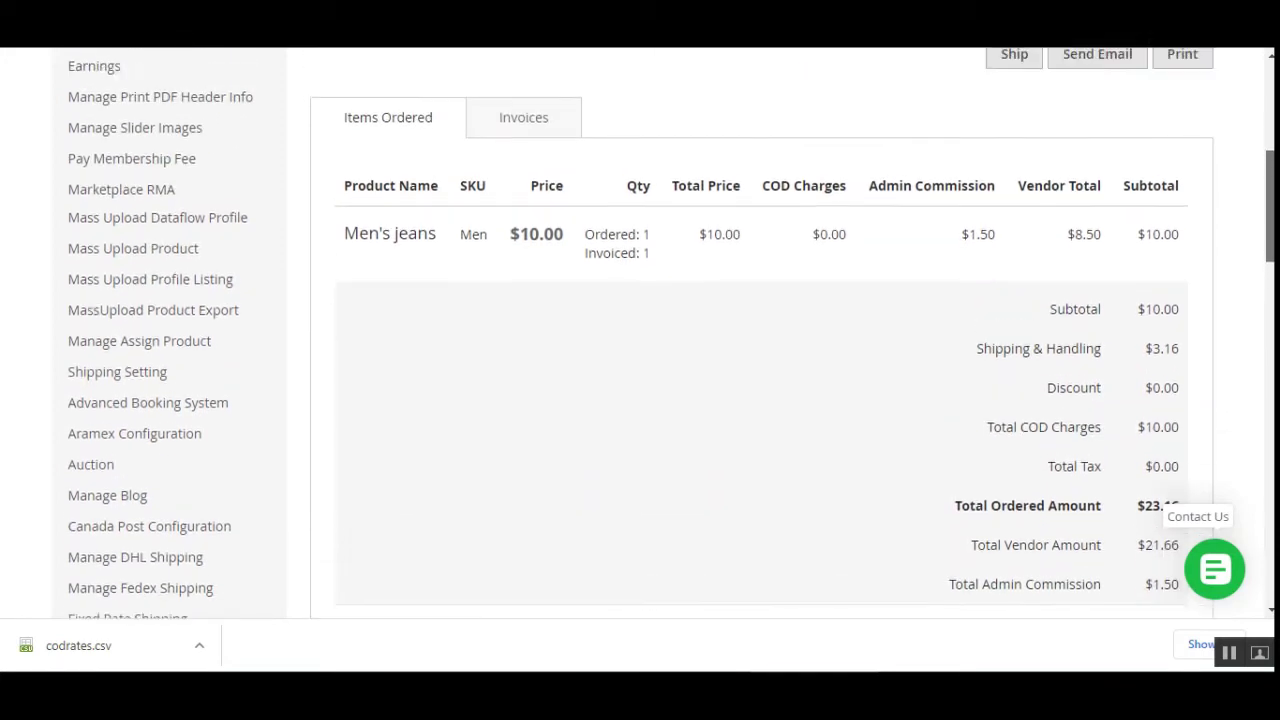
left_click_drag(1005, 493, 1176, 490)
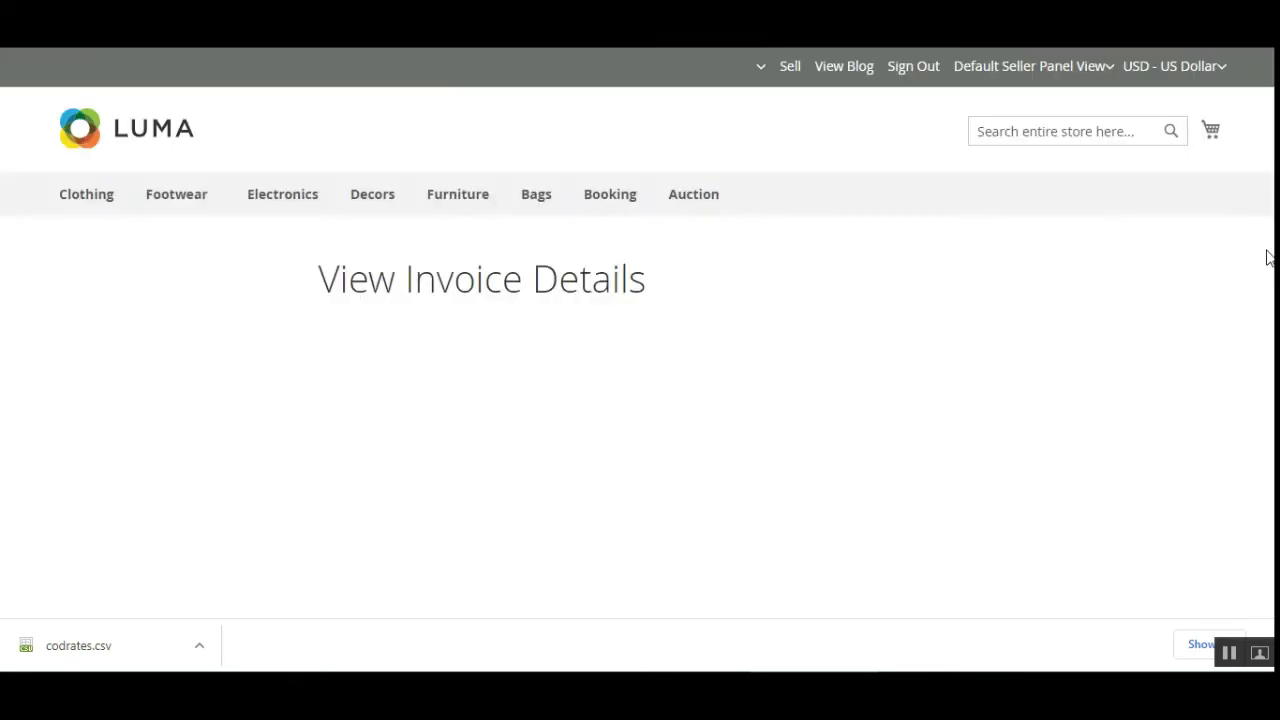
Examine the invoice's payment information and the Total COD Charges of the invoiced items.
scroll(866, 390, "down", 4)
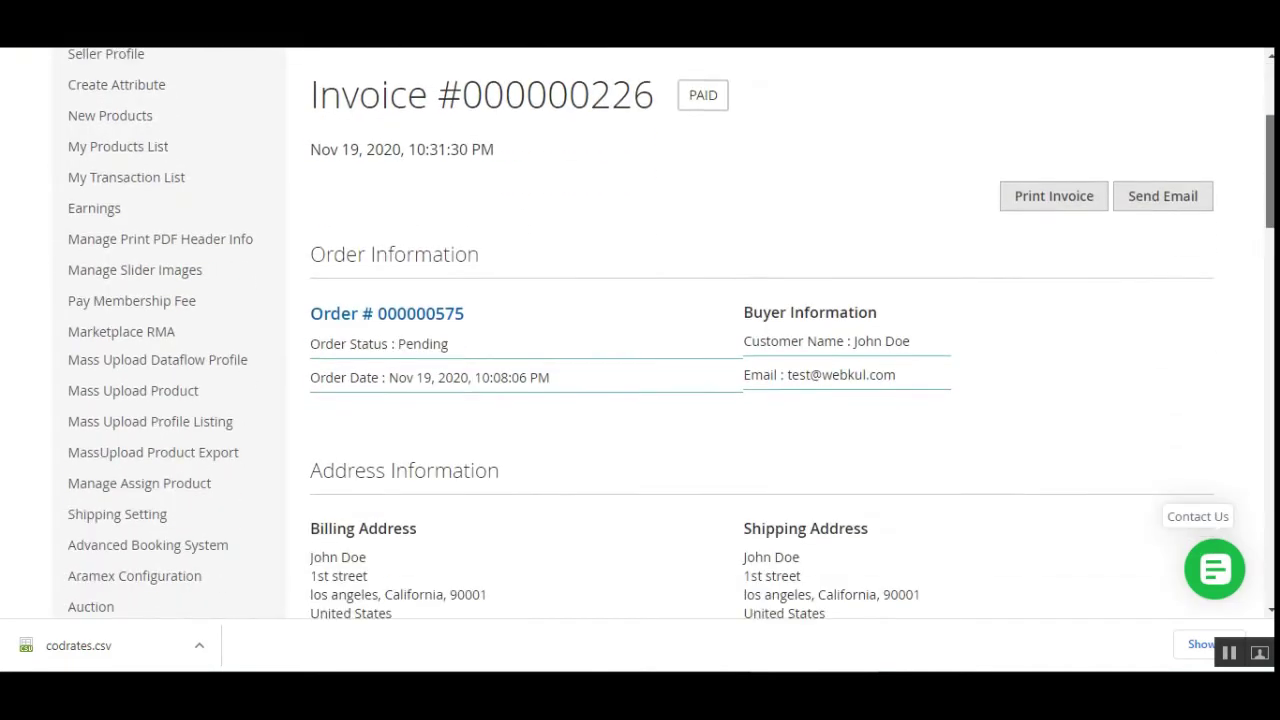
scroll(506, 338, "down", 3)
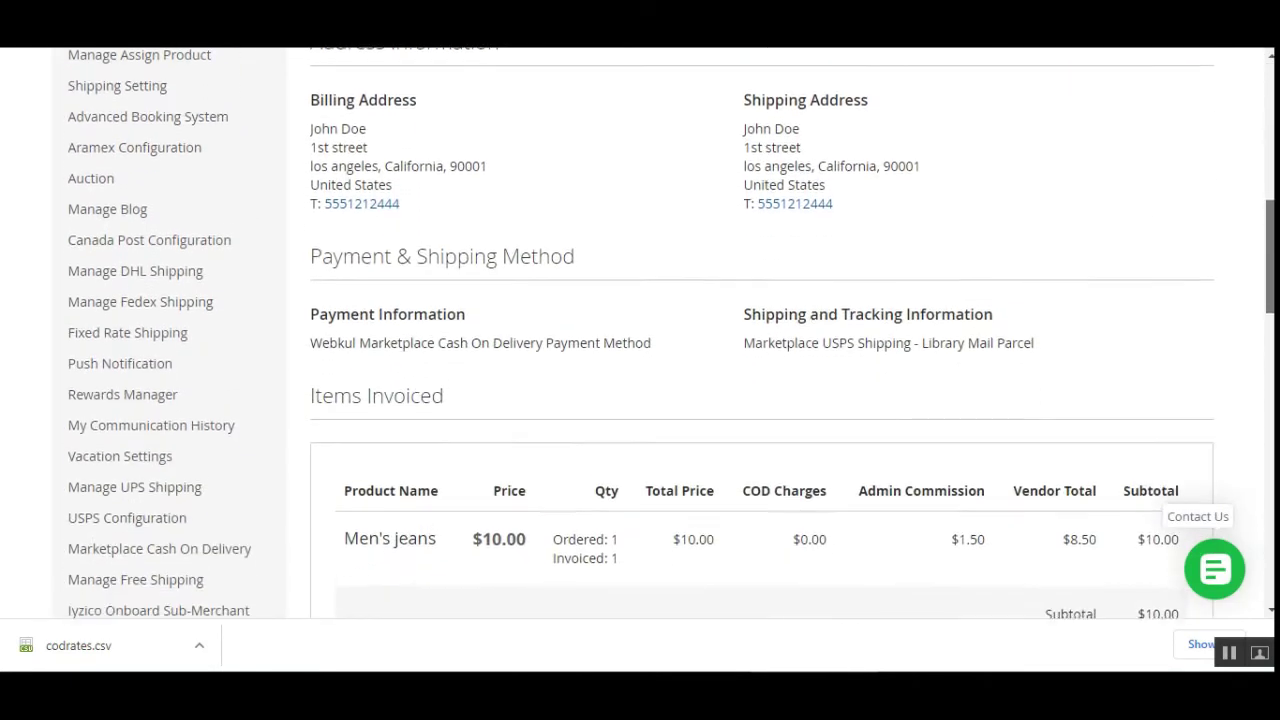
left_click_drag(322, 318, 667, 355)
left_click(667, 355)
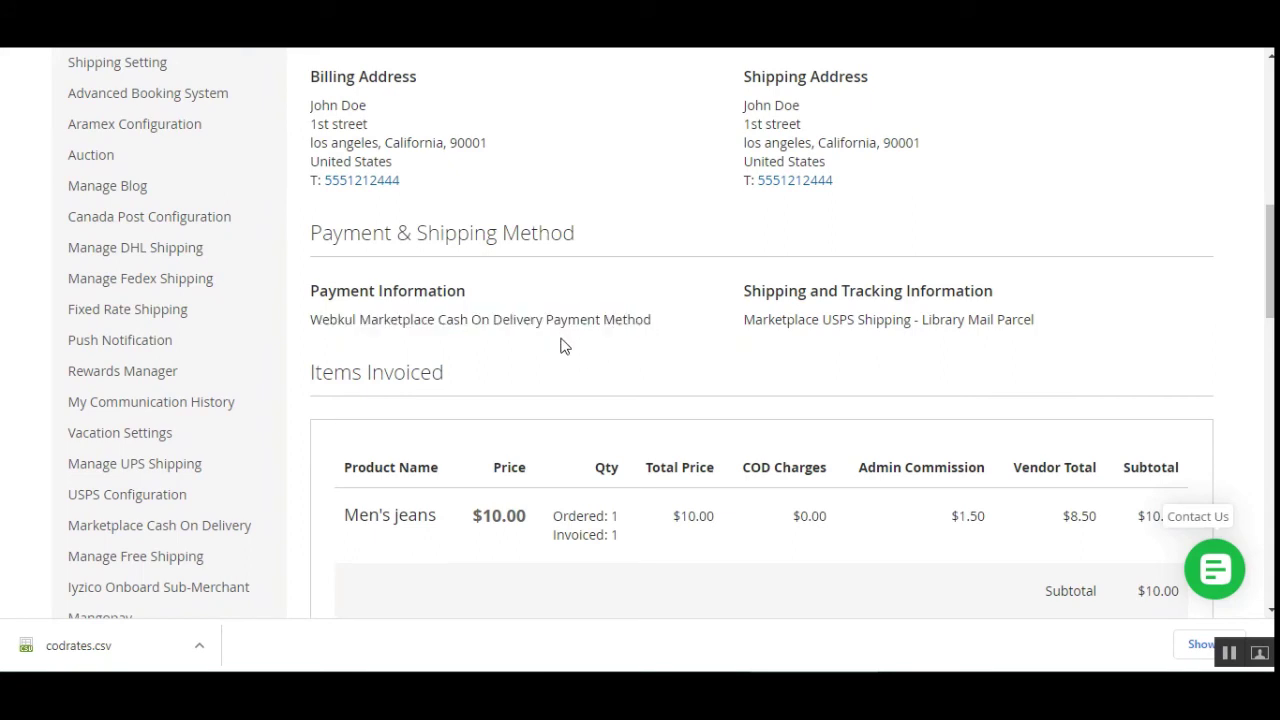
scroll(563, 345, "down", 2)
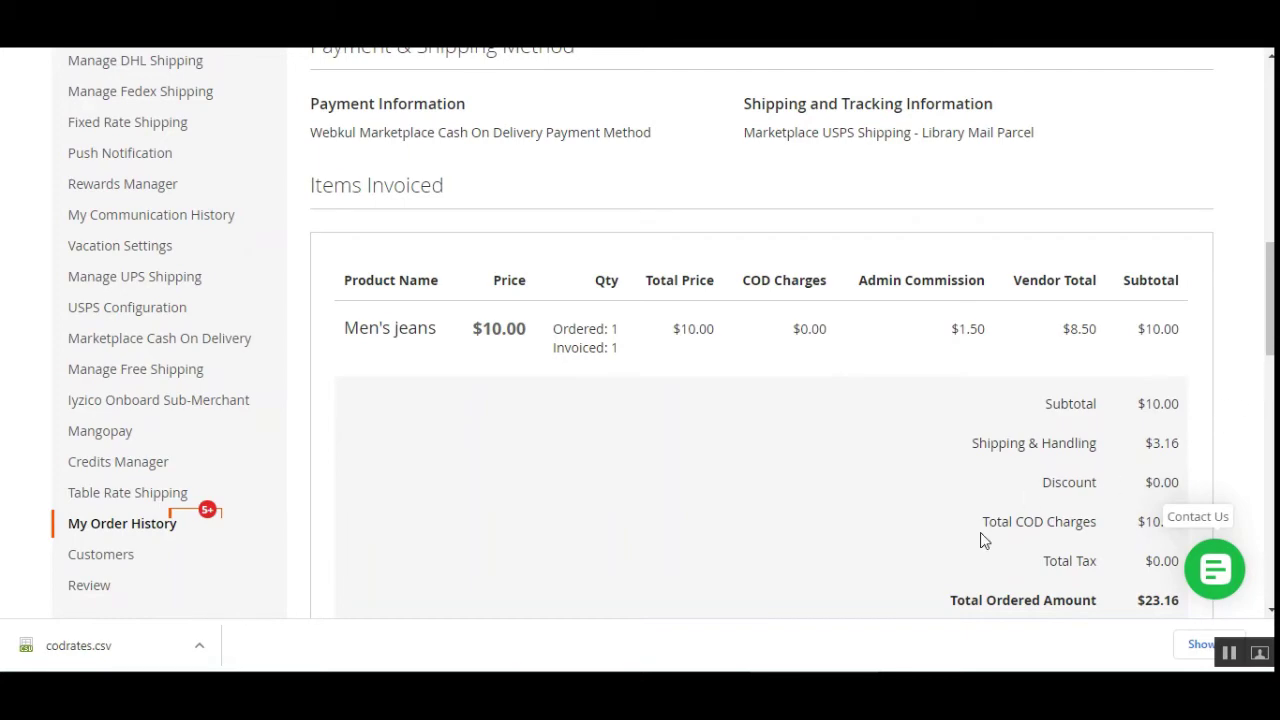
left_click_drag(980, 540, 1094, 511)
scroll(1110, 512, "down", 1)
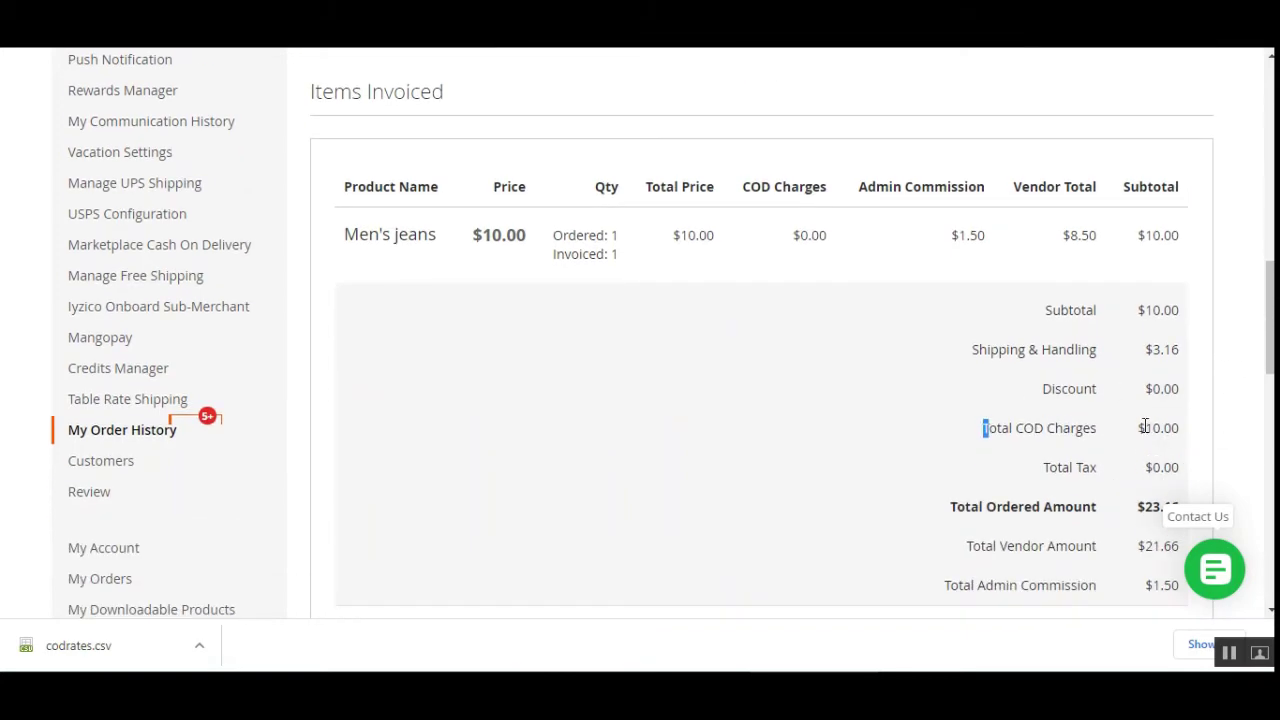
left_click_drag(1145, 427, 1180, 428)
scroll(1190, 500, "up", 15)
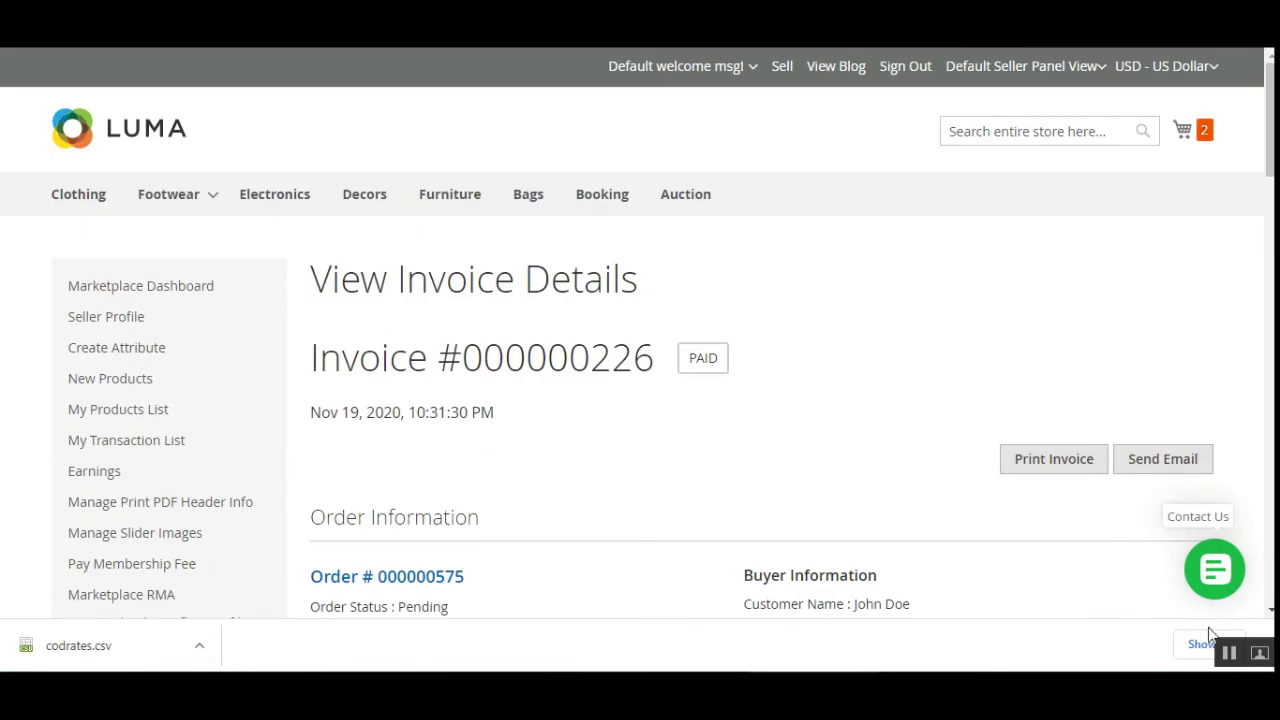
Print the invoice as a PDF and check its payment method and cash on delivery charge.
left_click(1048, 466)
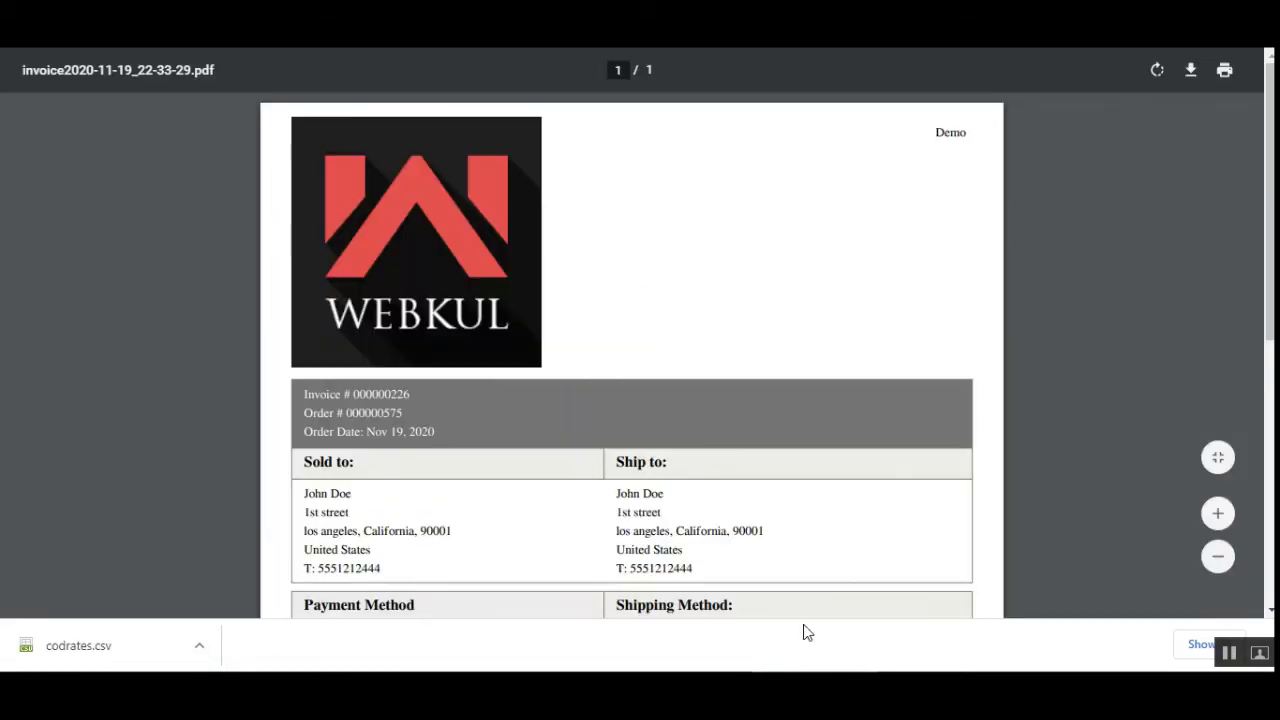
scroll(734, 360, "down", 4)
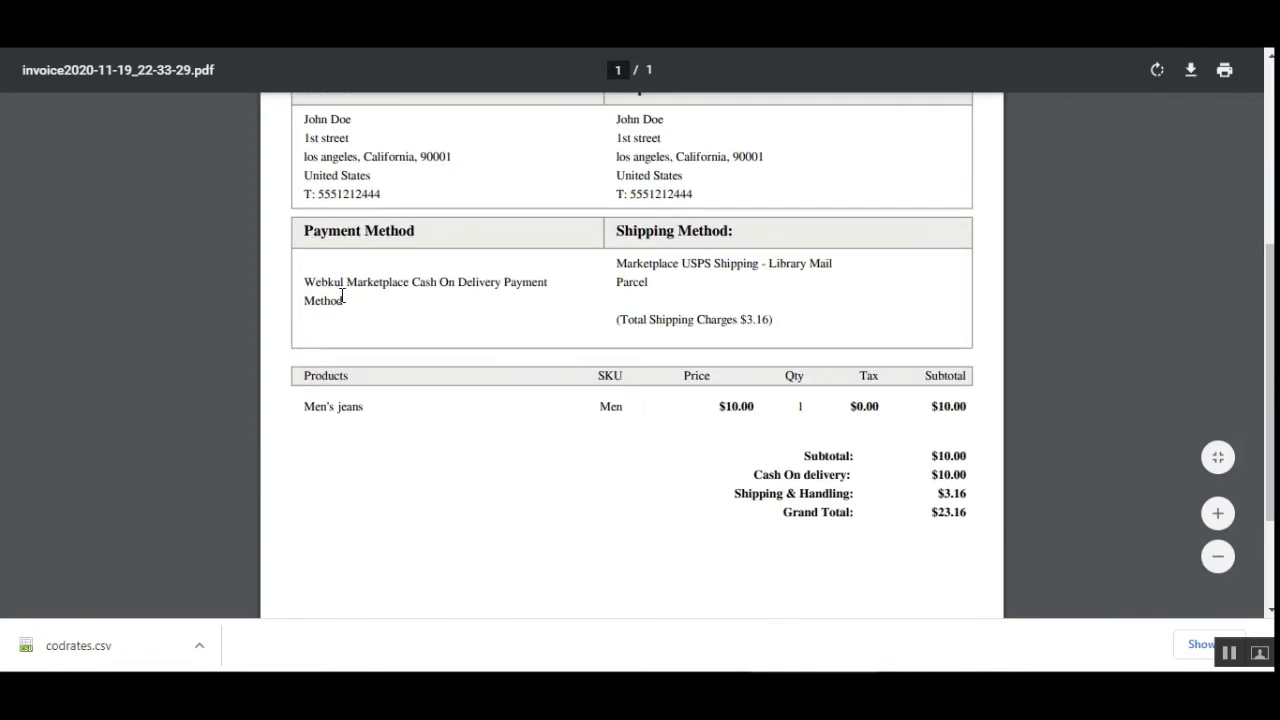
left_click_drag(316, 283, 515, 308)
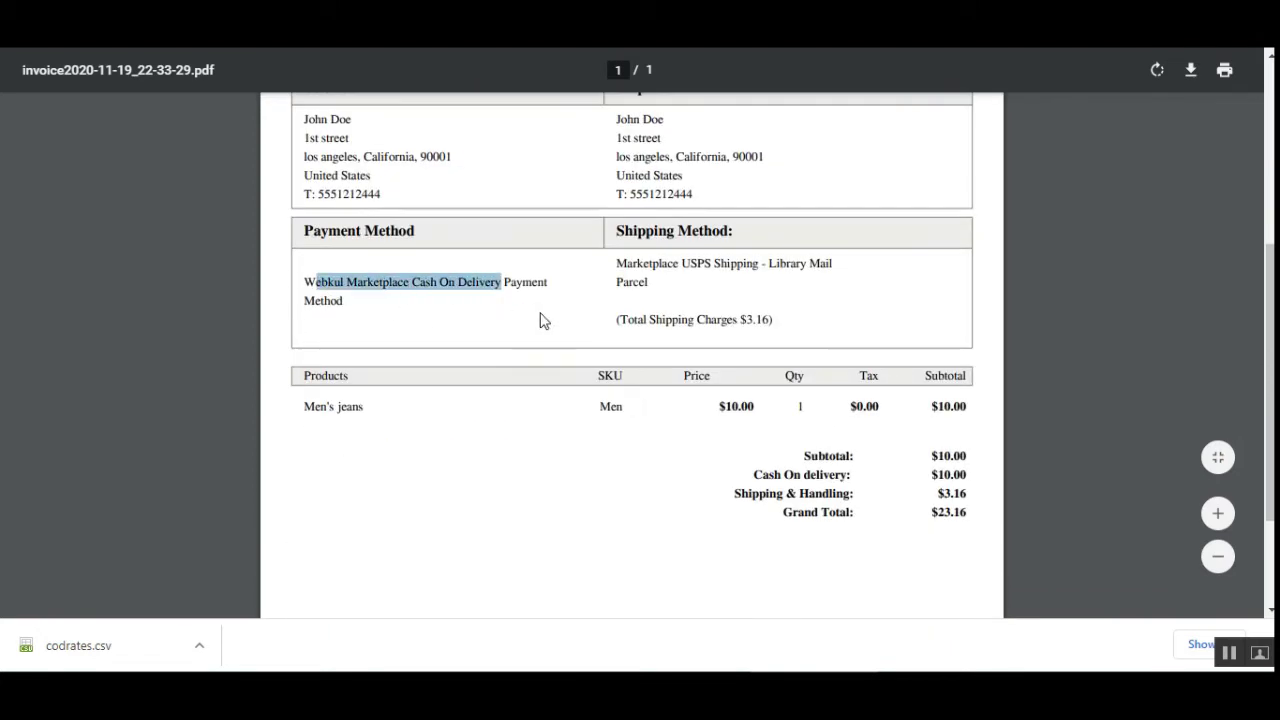
left_click(540, 320)
double_click(314, 305)
left_click(560, 340)
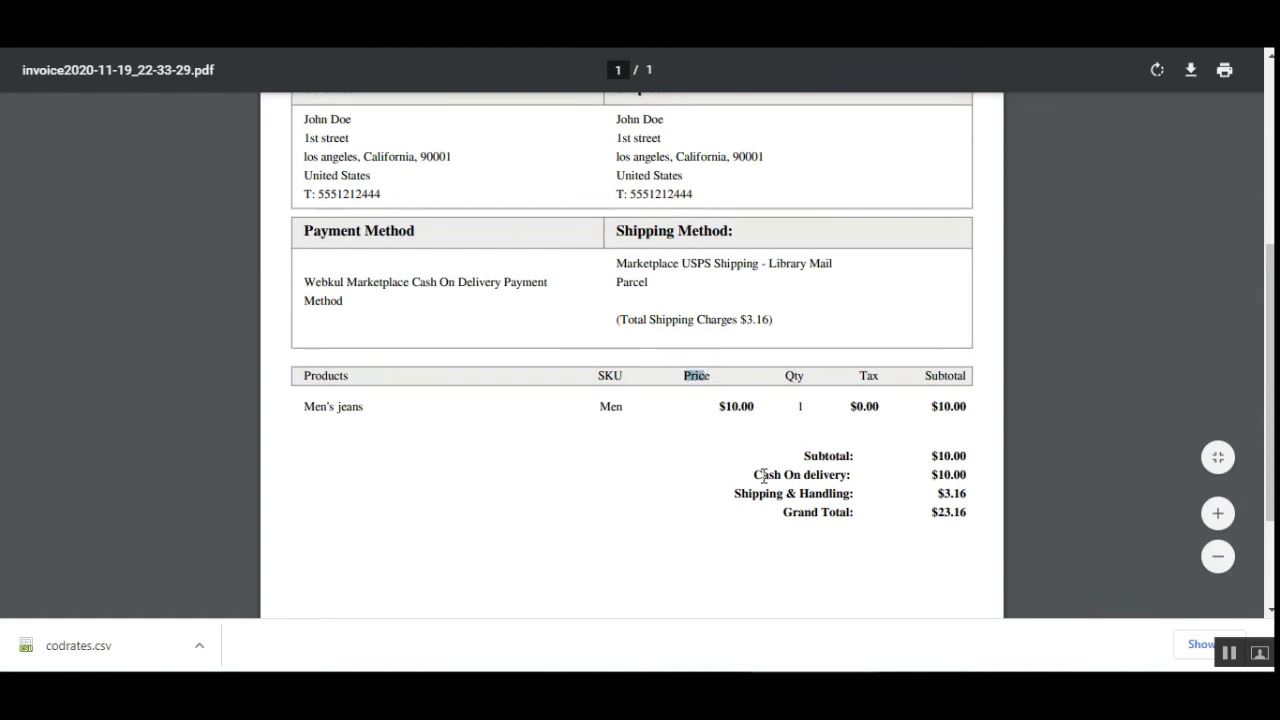
left_click_drag(763, 475, 966, 474)
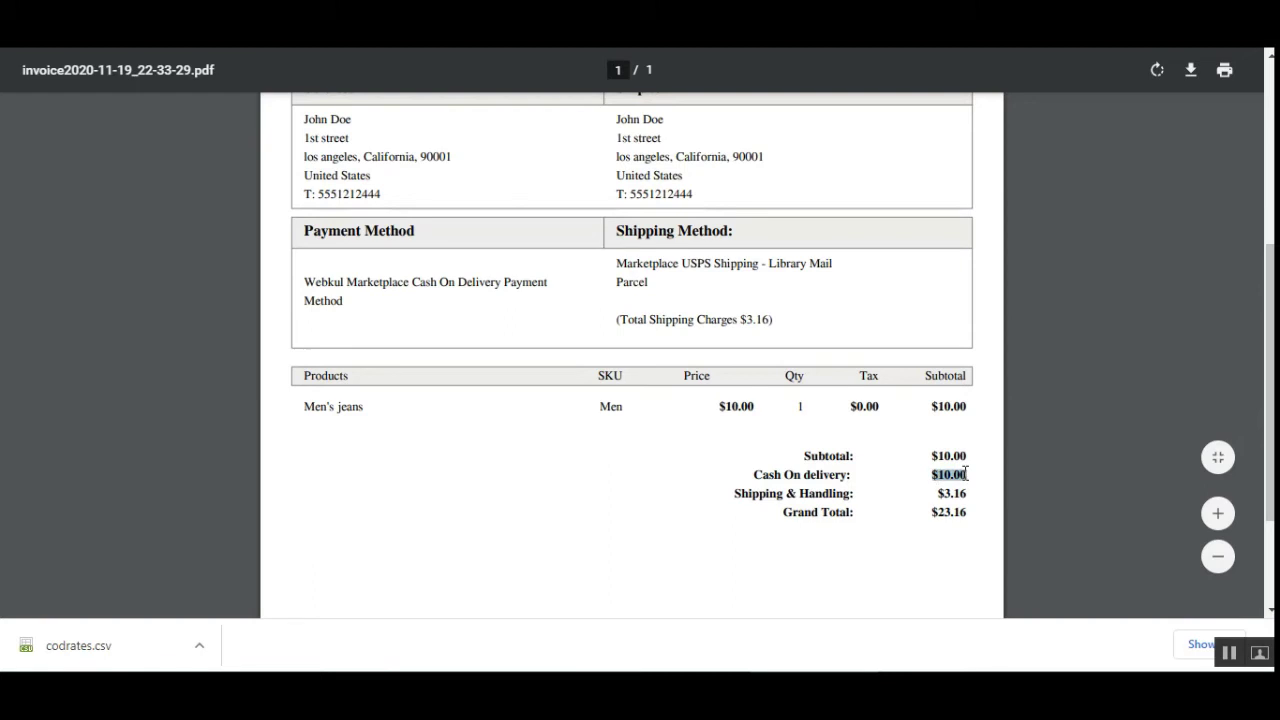
scroll(749, 537, "up", 4)
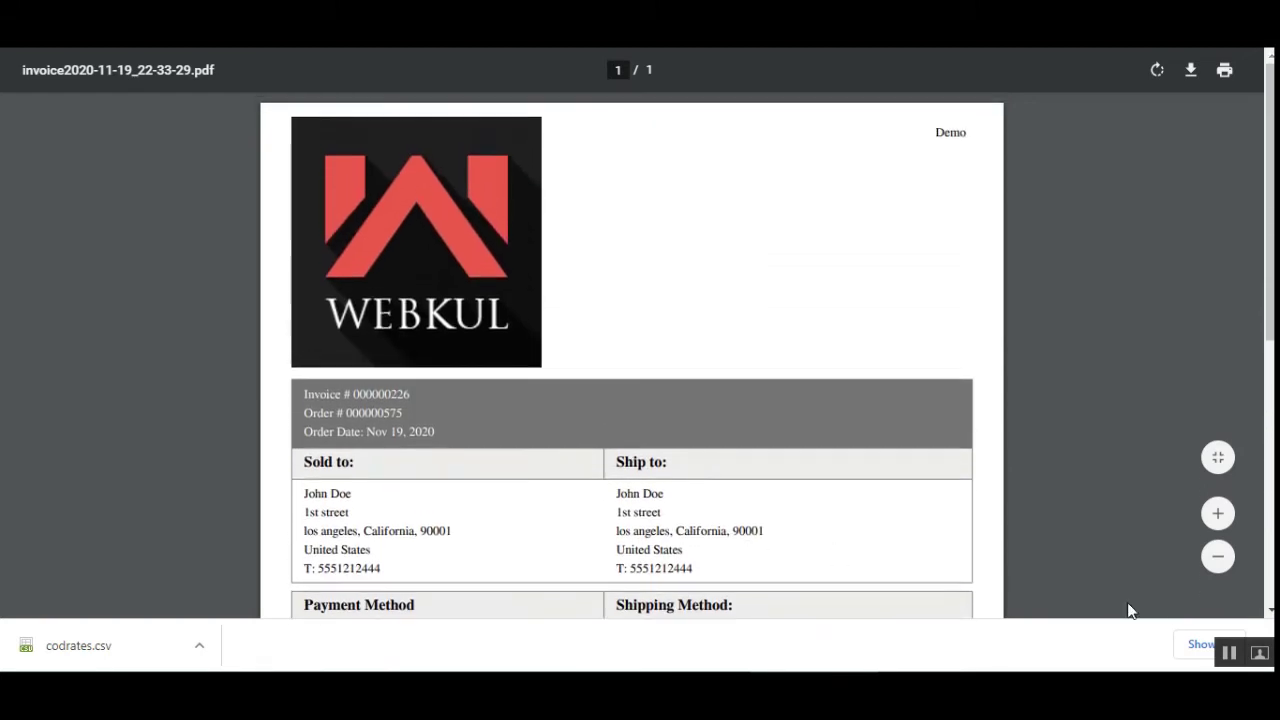
left_click(1228, 655)
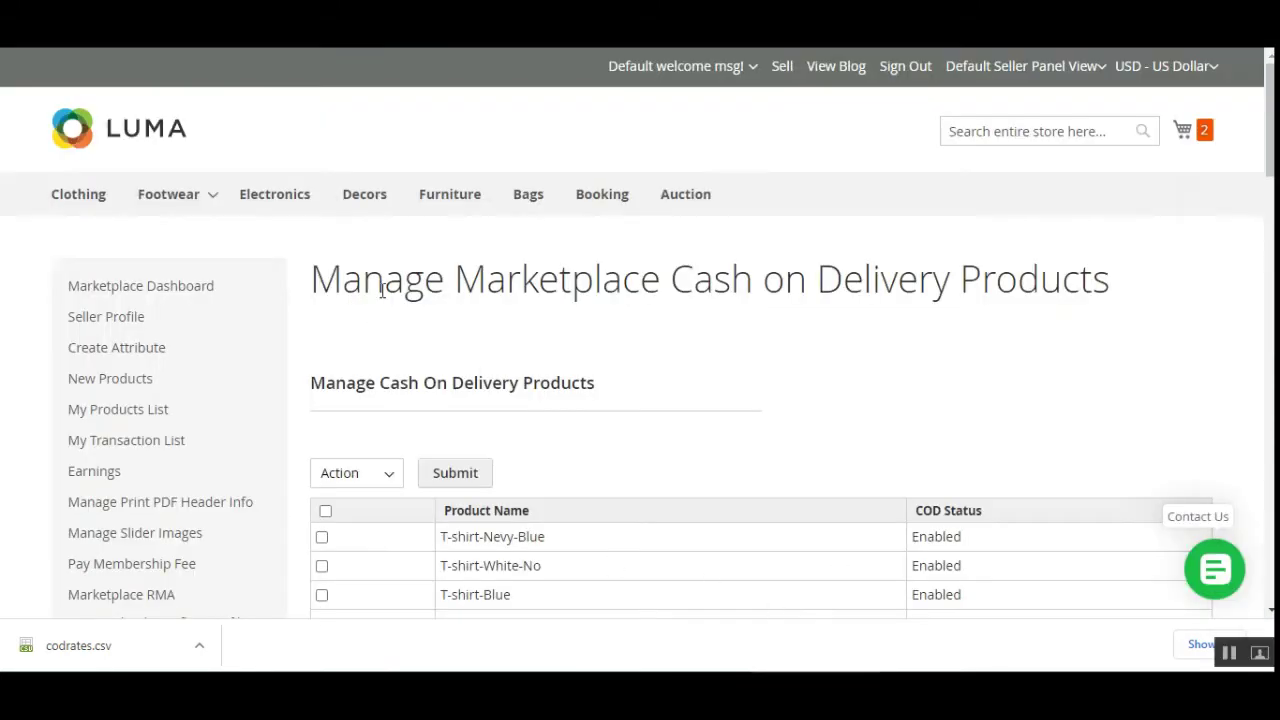
Review the cash on delivery products list and the bulk actions available for changing COD status.
left_click_drag(381, 290, 1054, 354)
left_click(1054, 354)
scroll(1231, 232, "down", 1)
scroll(594, 266, "down", 2)
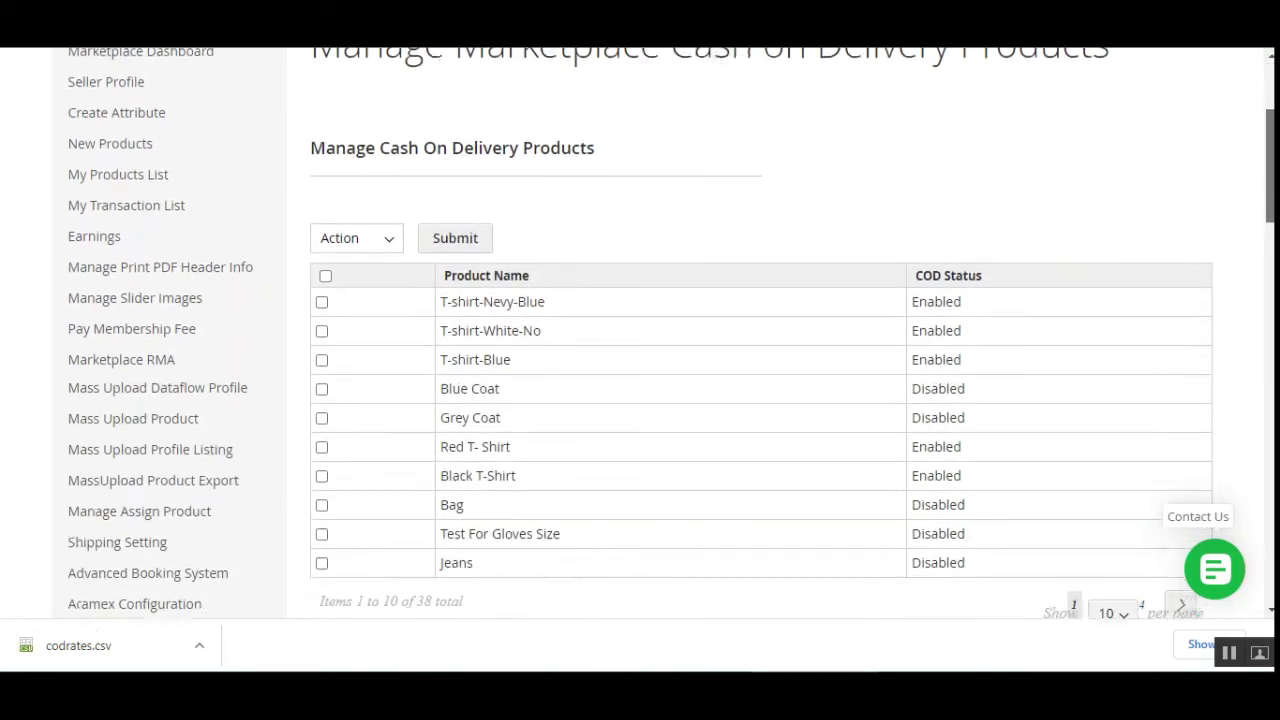
left_click(389, 222)
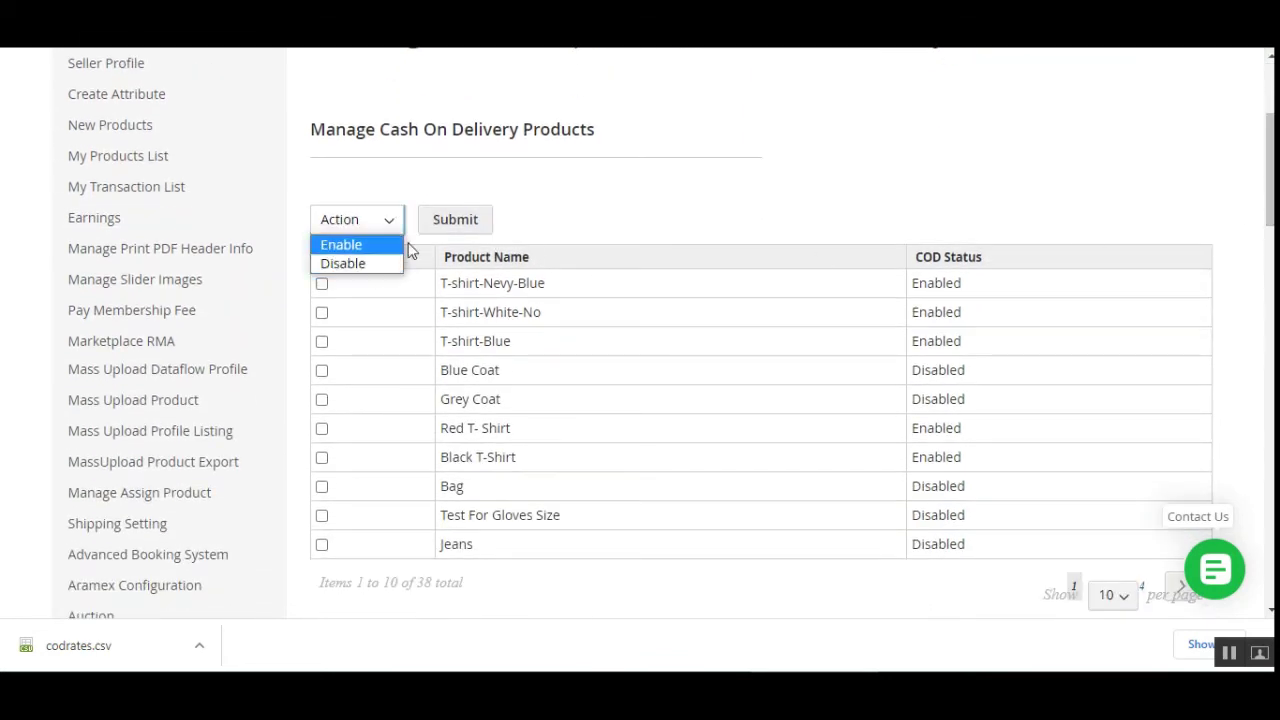
left_click(583, 211)
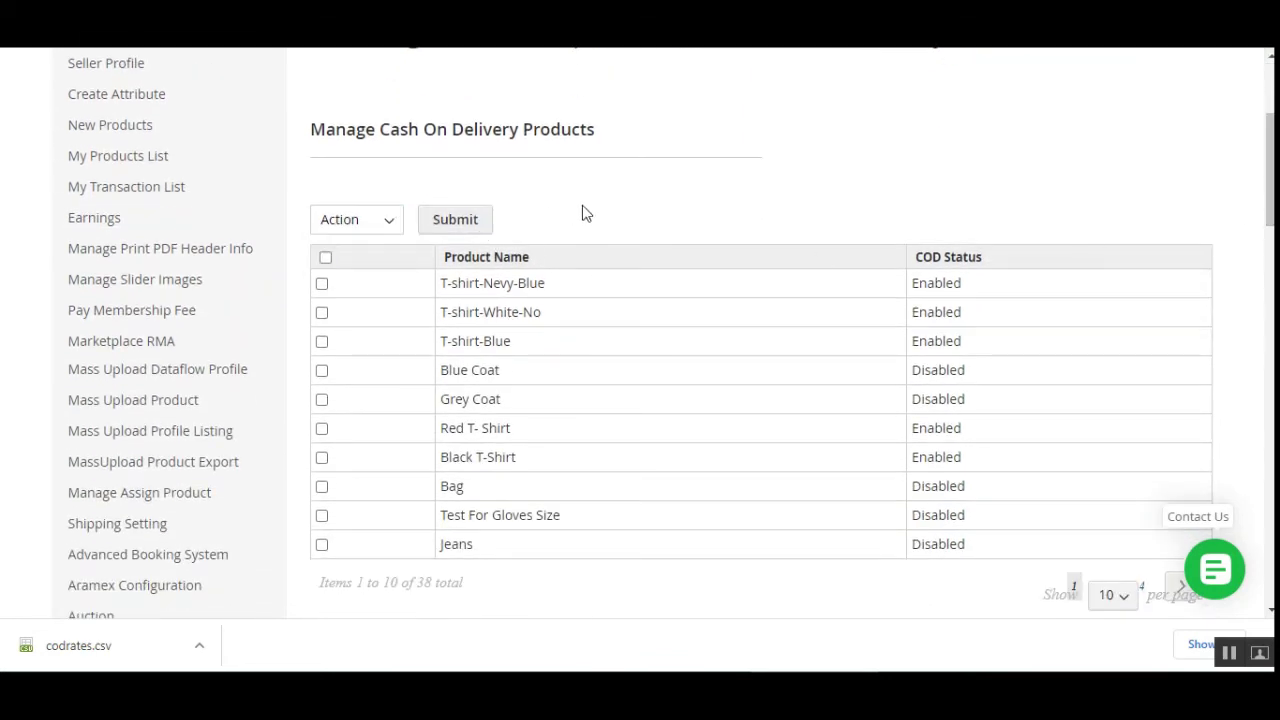
Disable cash on delivery for T-shirt-Nevy-Blue and T-shirt-White-No, then check their COD status.
left_click(322, 284)
left_click(322, 313)
left_click(386, 221)
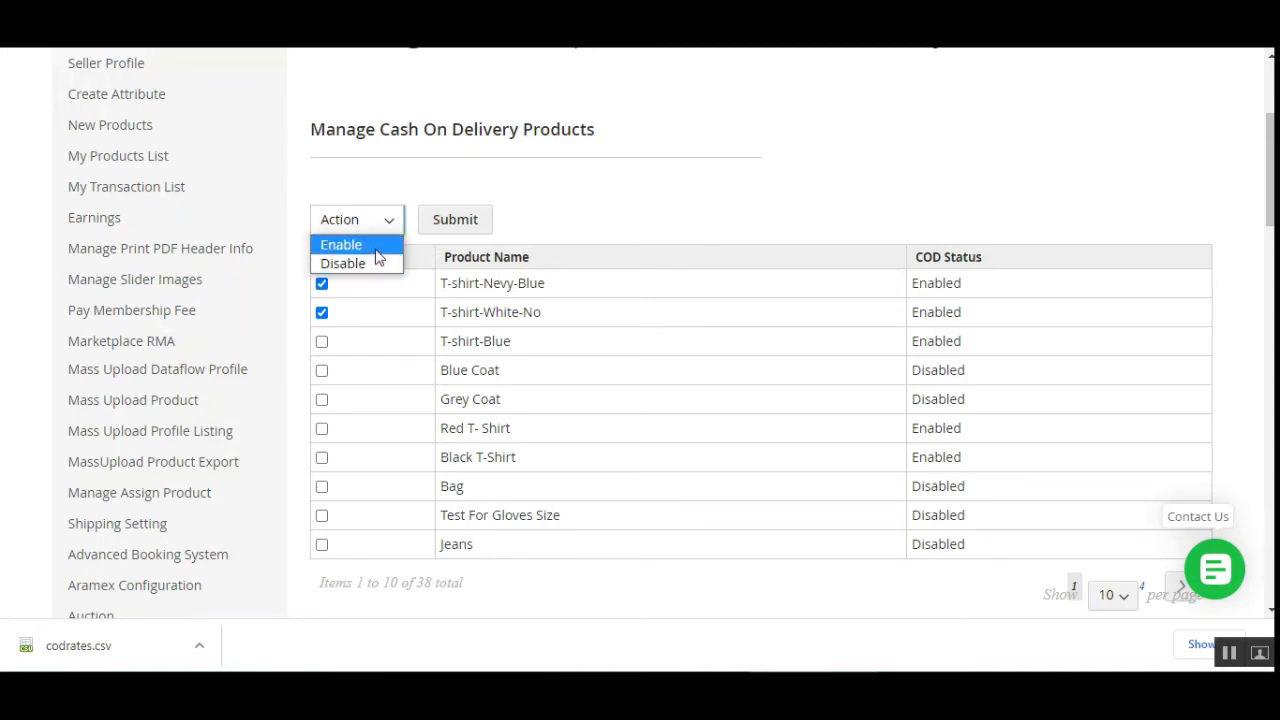
left_click(371, 261)
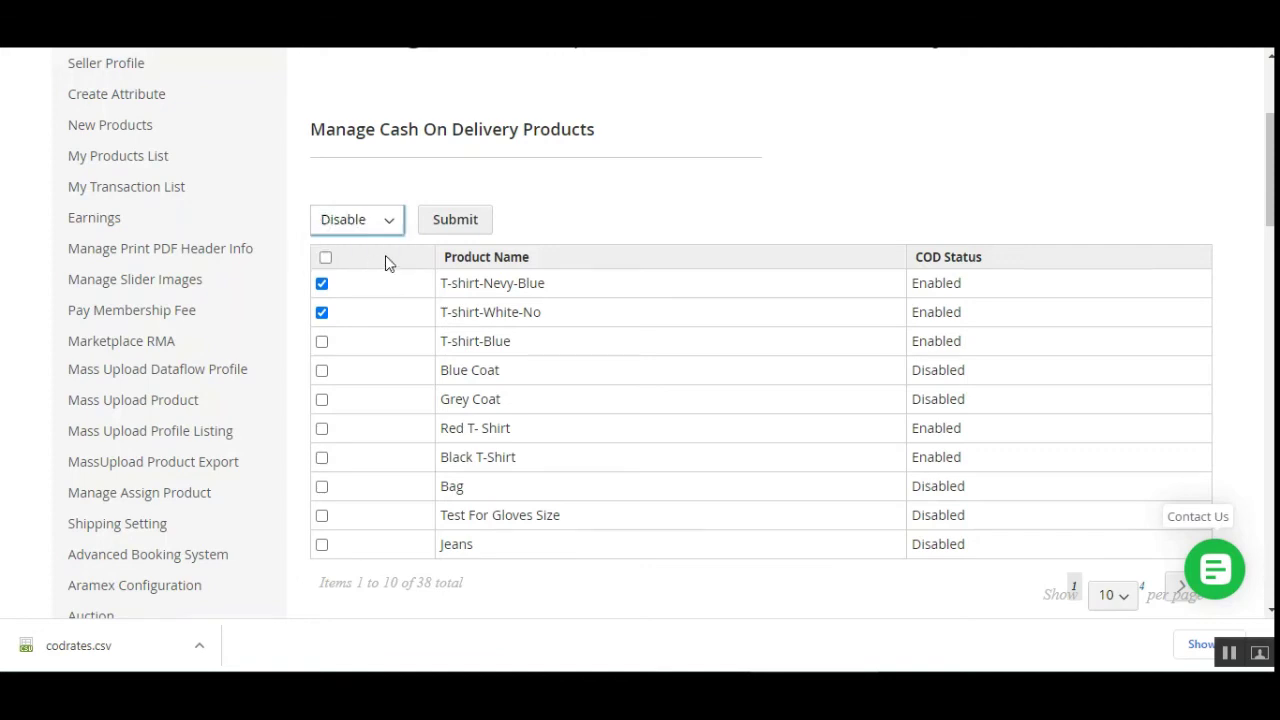
left_click(440, 226)
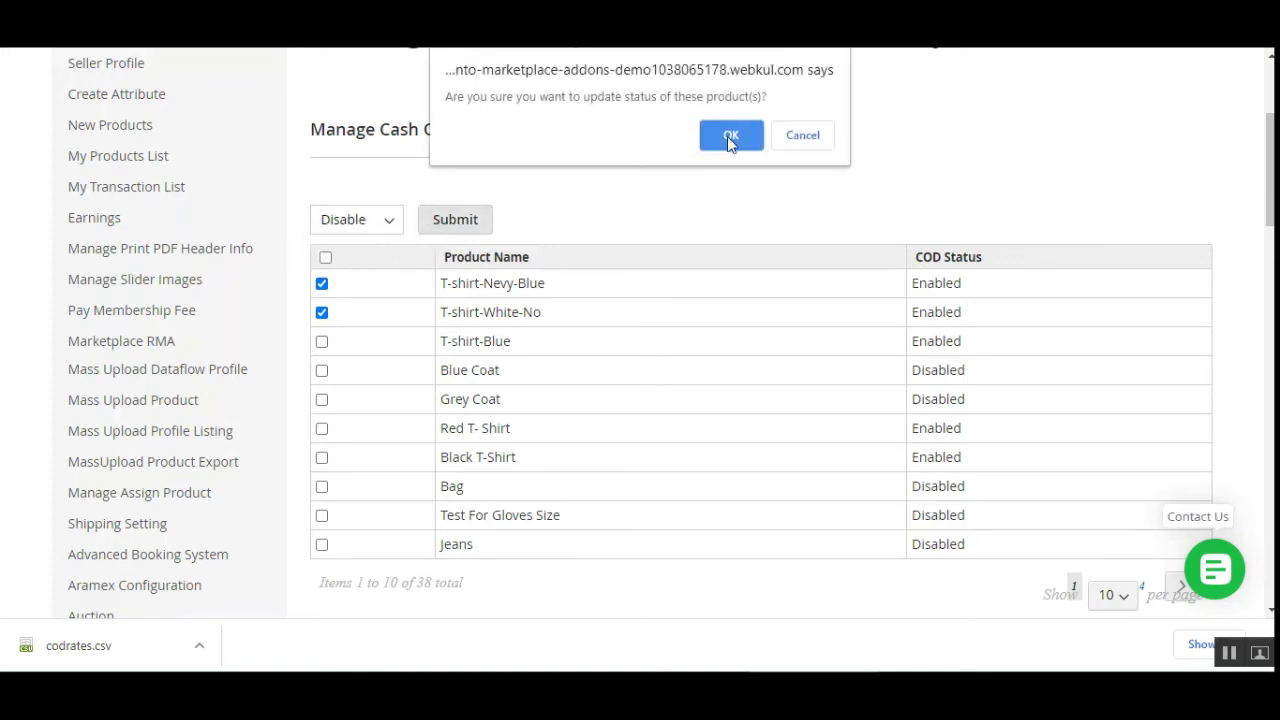
left_click(729, 136)
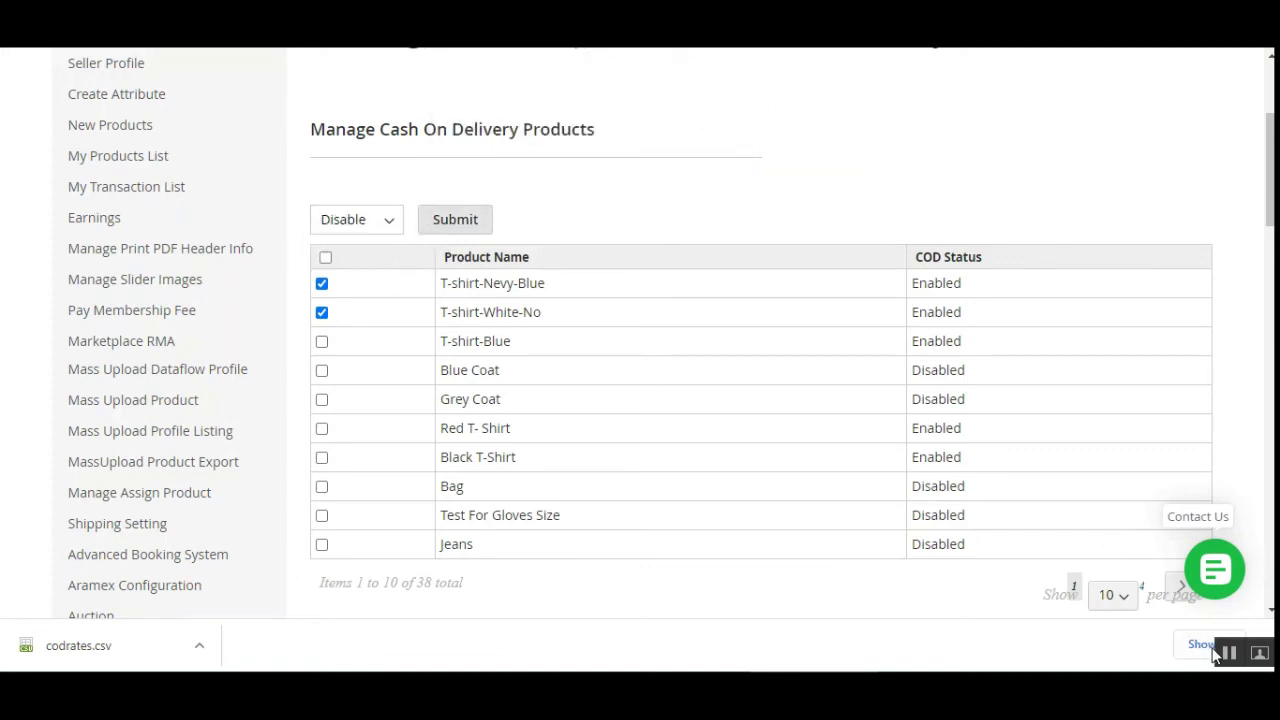
scroll(783, 485, "down", 2)
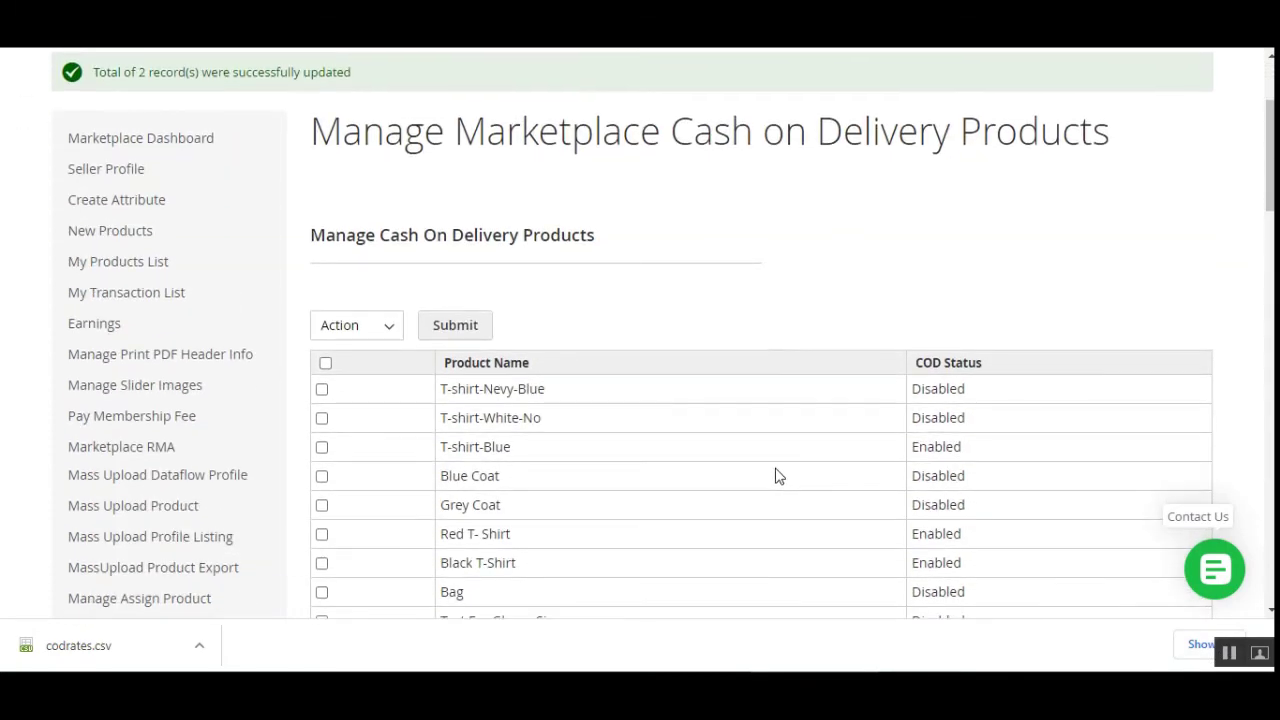
left_click_drag(921, 388, 971, 420)
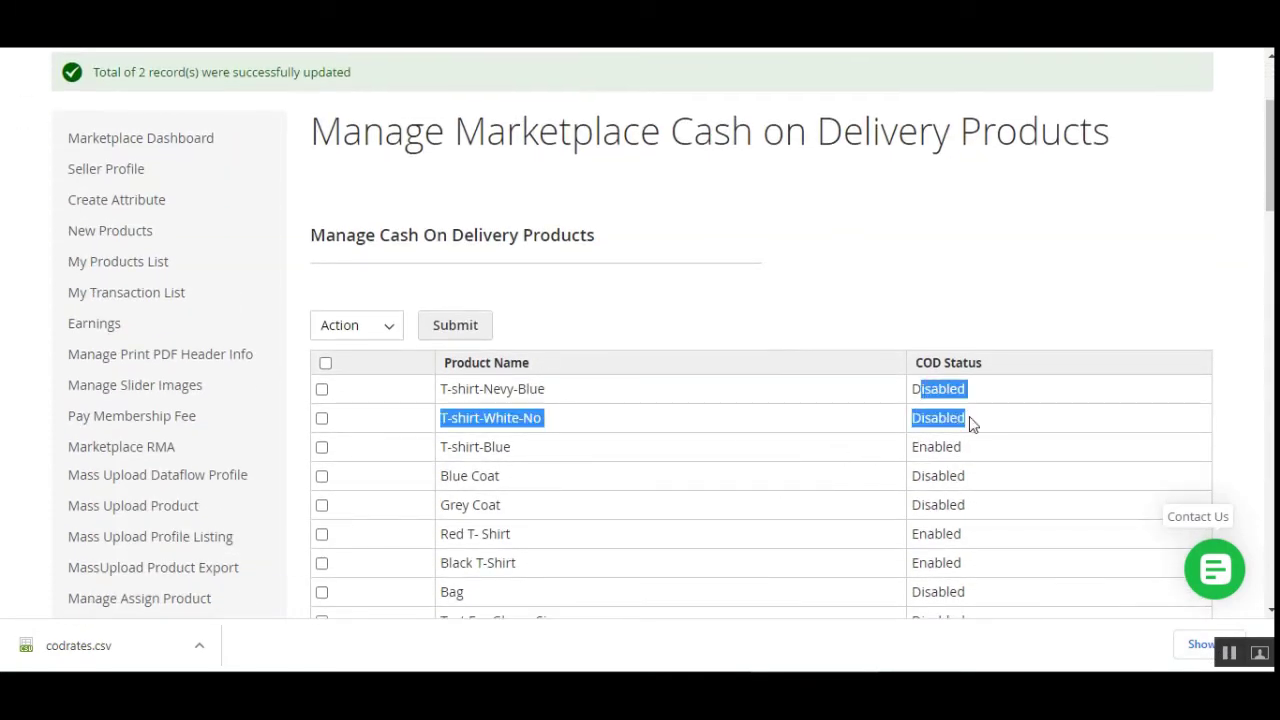
left_click(966, 420)
Open the seller's marketplace product list and dismiss the codrates.csv download bar.
scroll(247, 503, "down", 4)
scroll(247, 503, "down", 2)
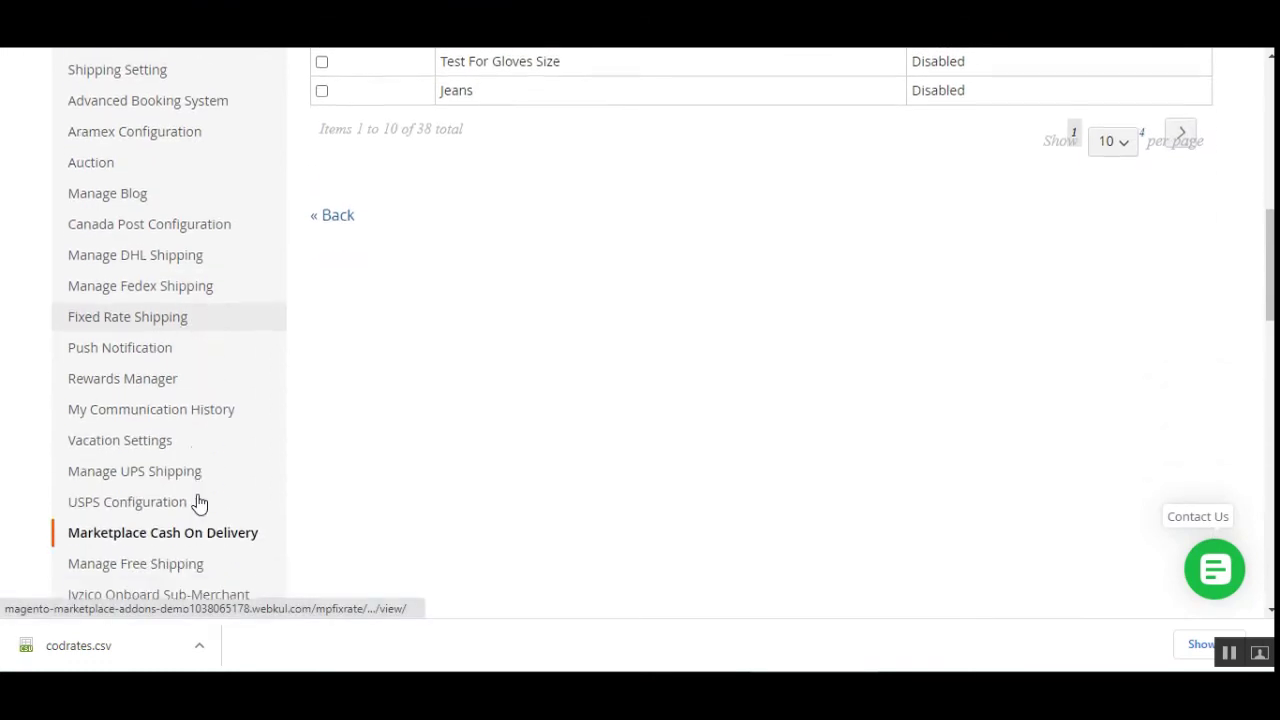
scroll(189, 500, "down", 1)
mouse_move(205, 453)
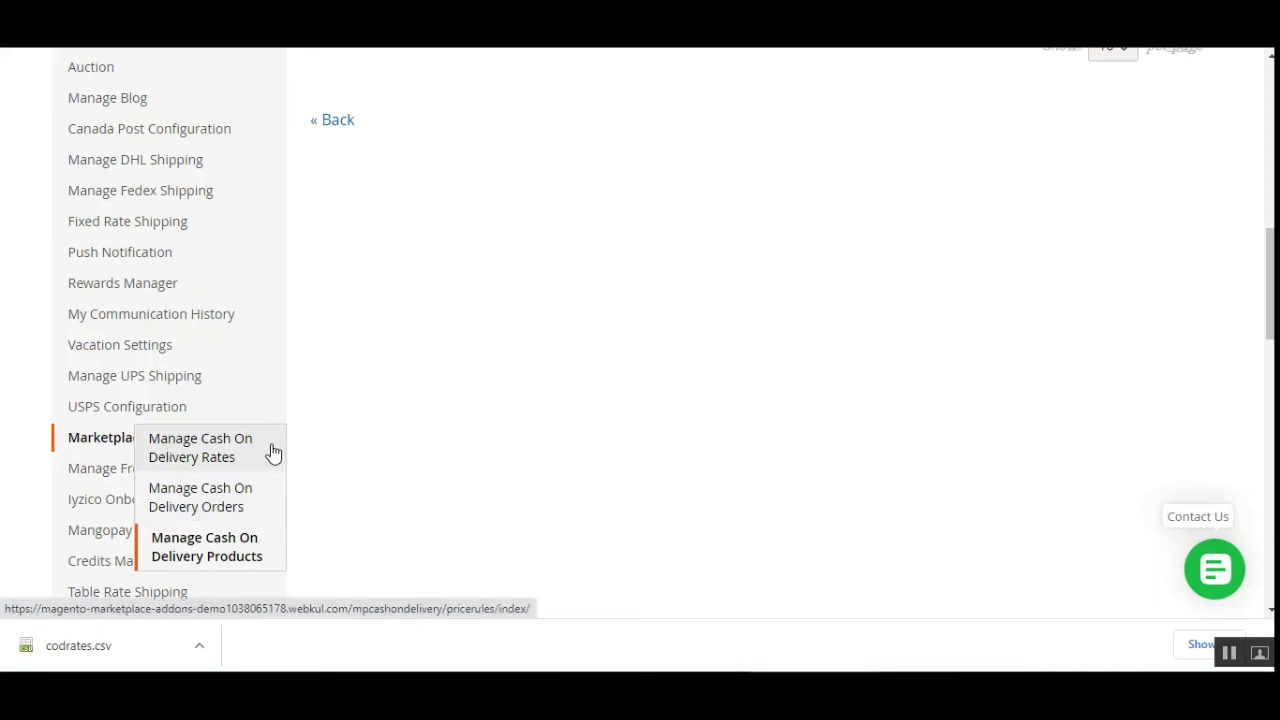
left_click(235, 460)
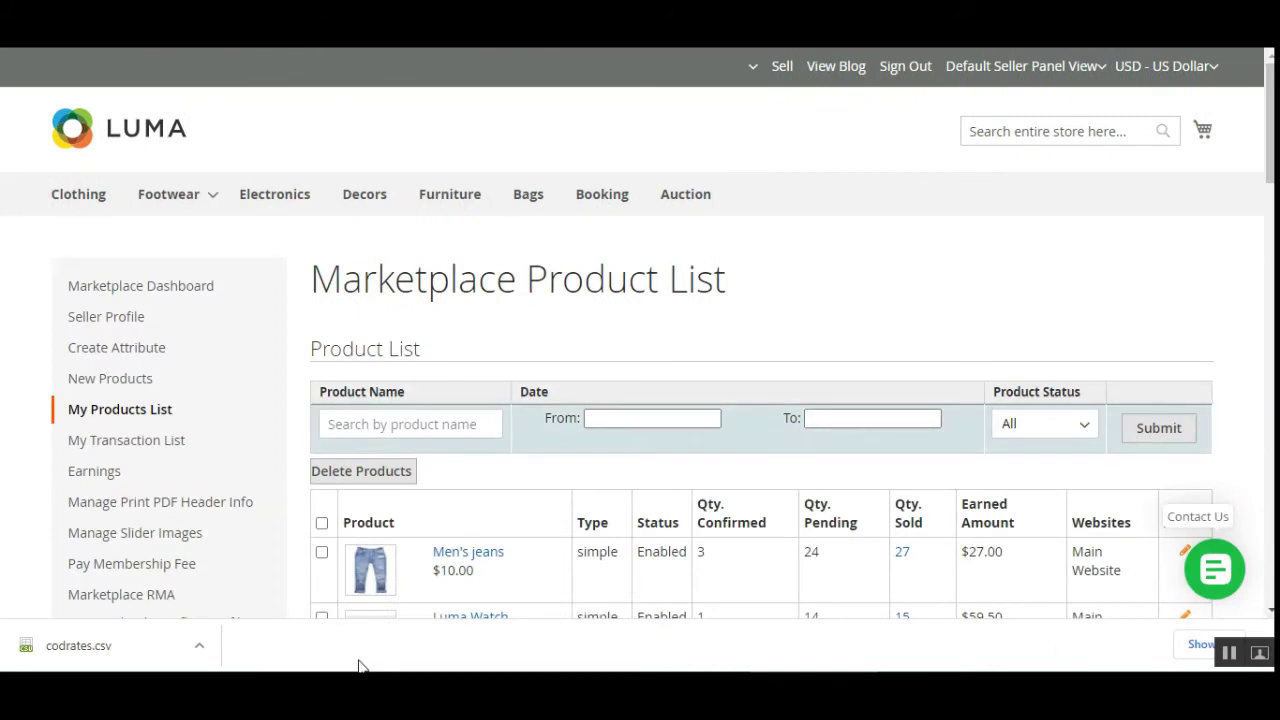
left_click(200, 646)
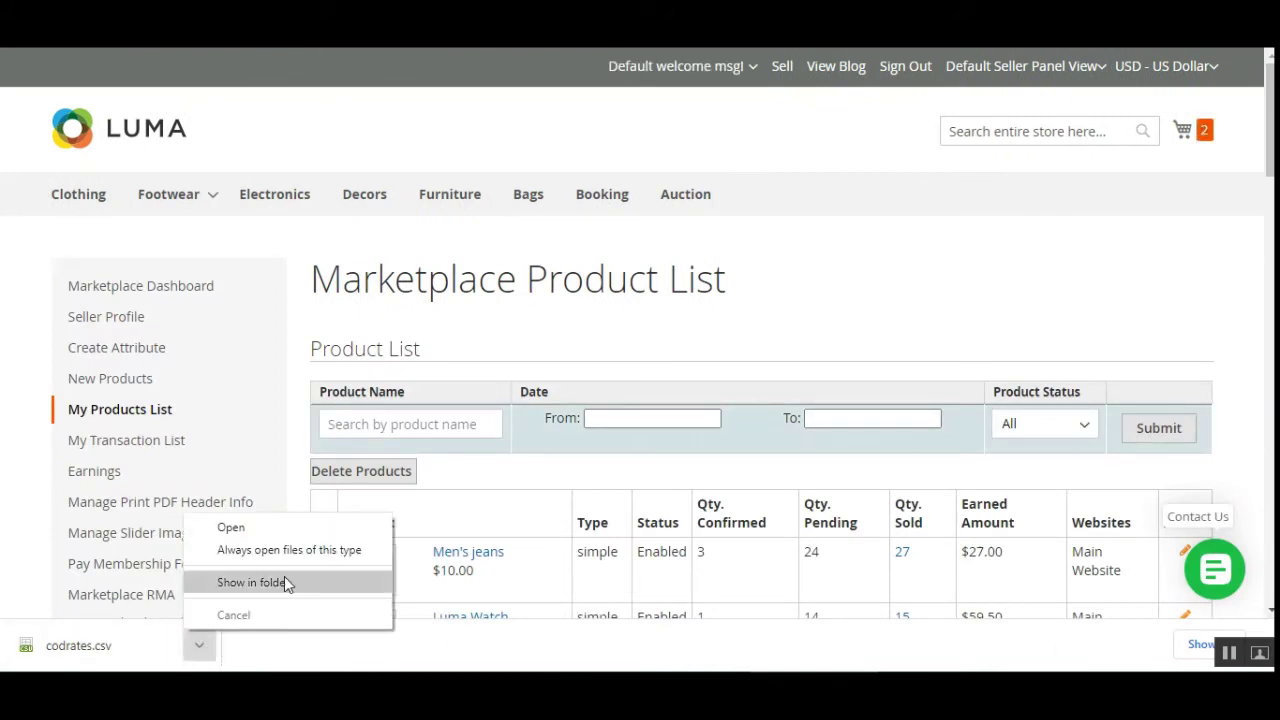
left_click(1244, 656)
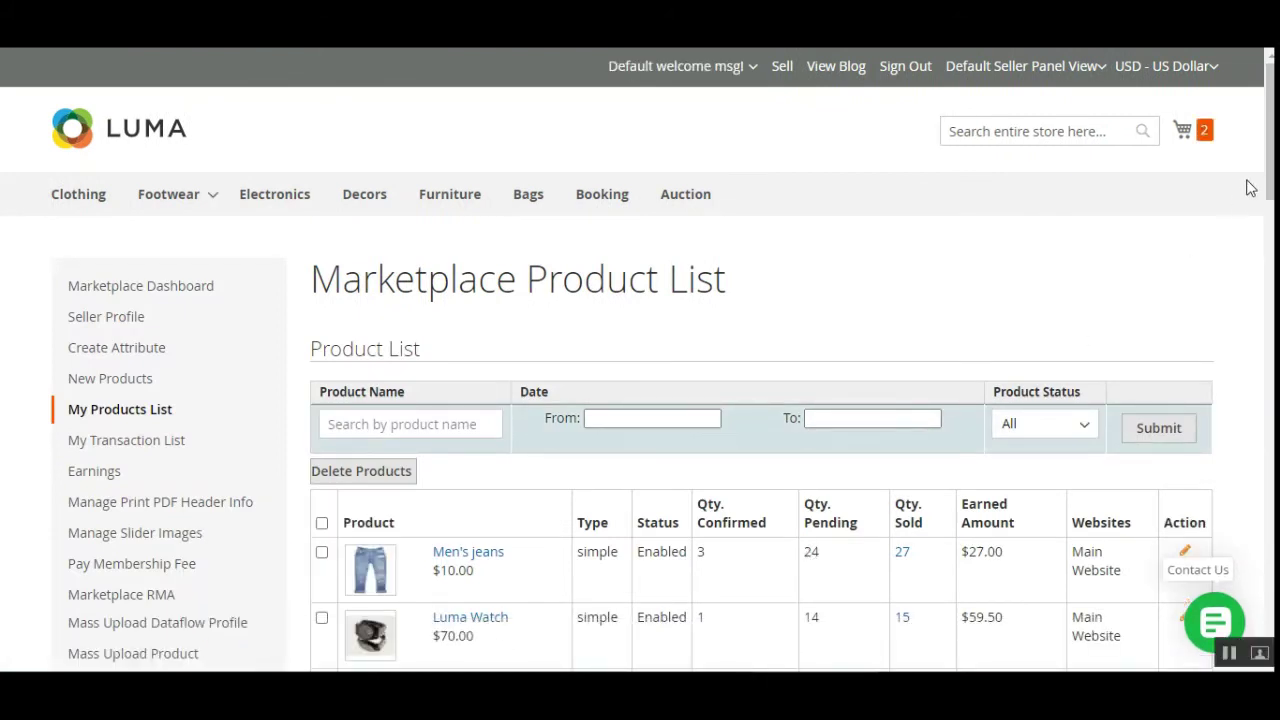
Open the Men's jeans product for editing and check the options of its Cash On Delivery setting.
scroll(1270, 180, "down", 3)
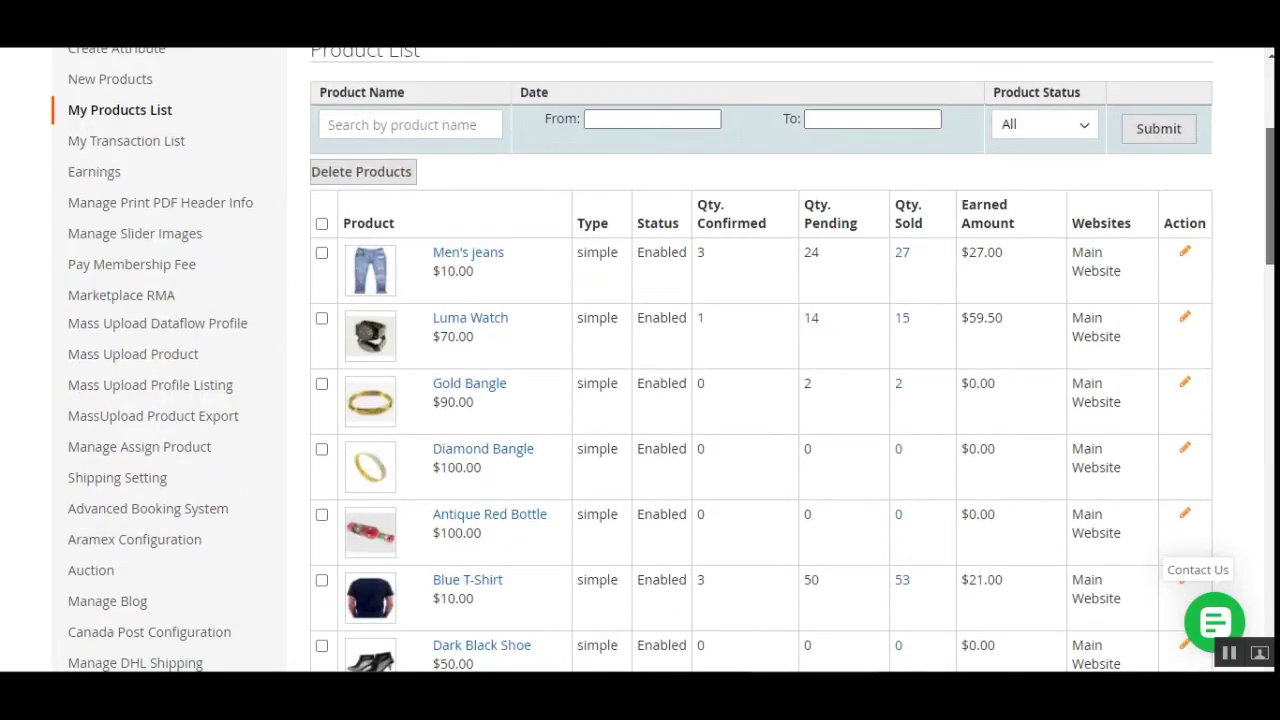
left_click(1186, 256)
left_click(722, 137)
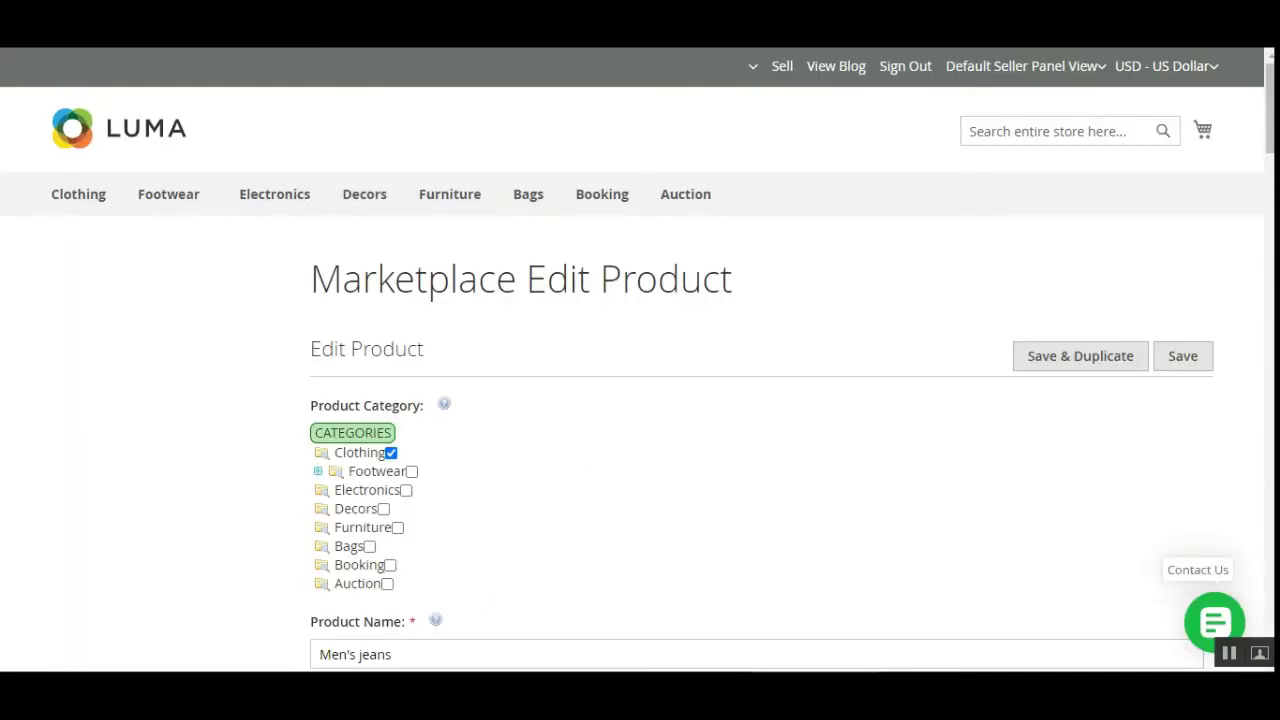
scroll(640, 360, "down", 5)
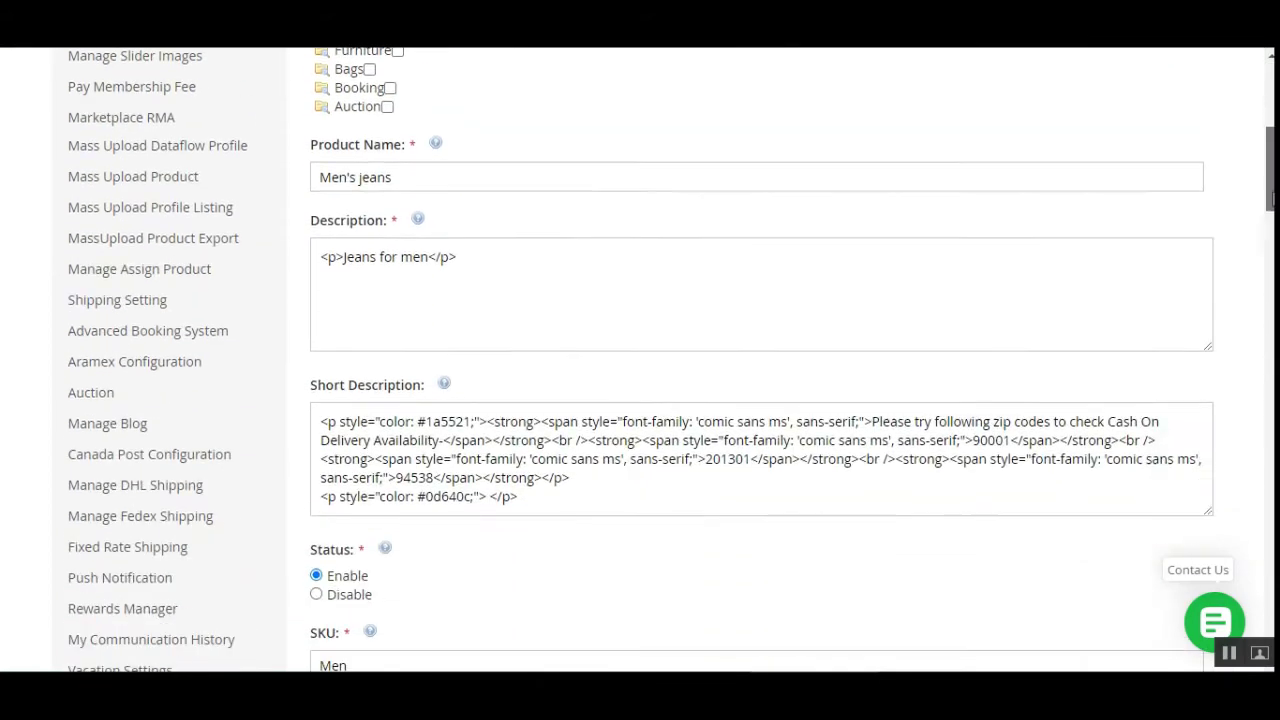
left_click_drag(1272, 198, 1262, 429)
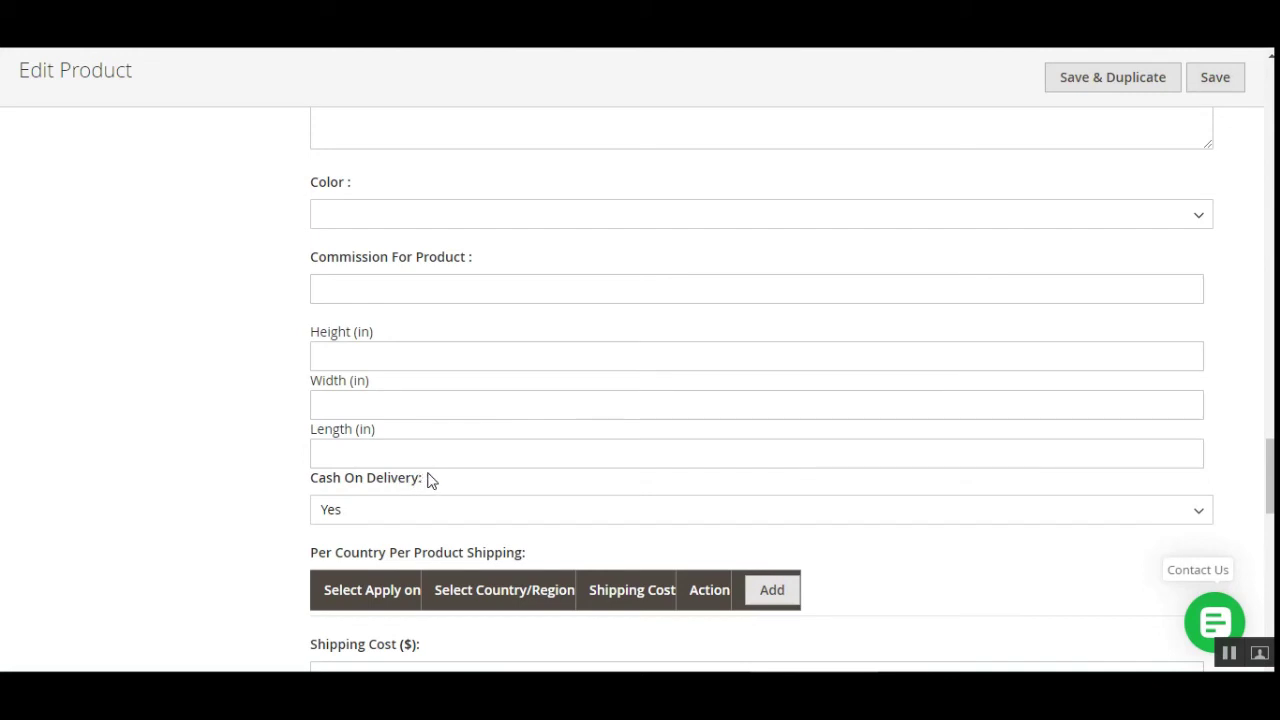
left_click(370, 512)
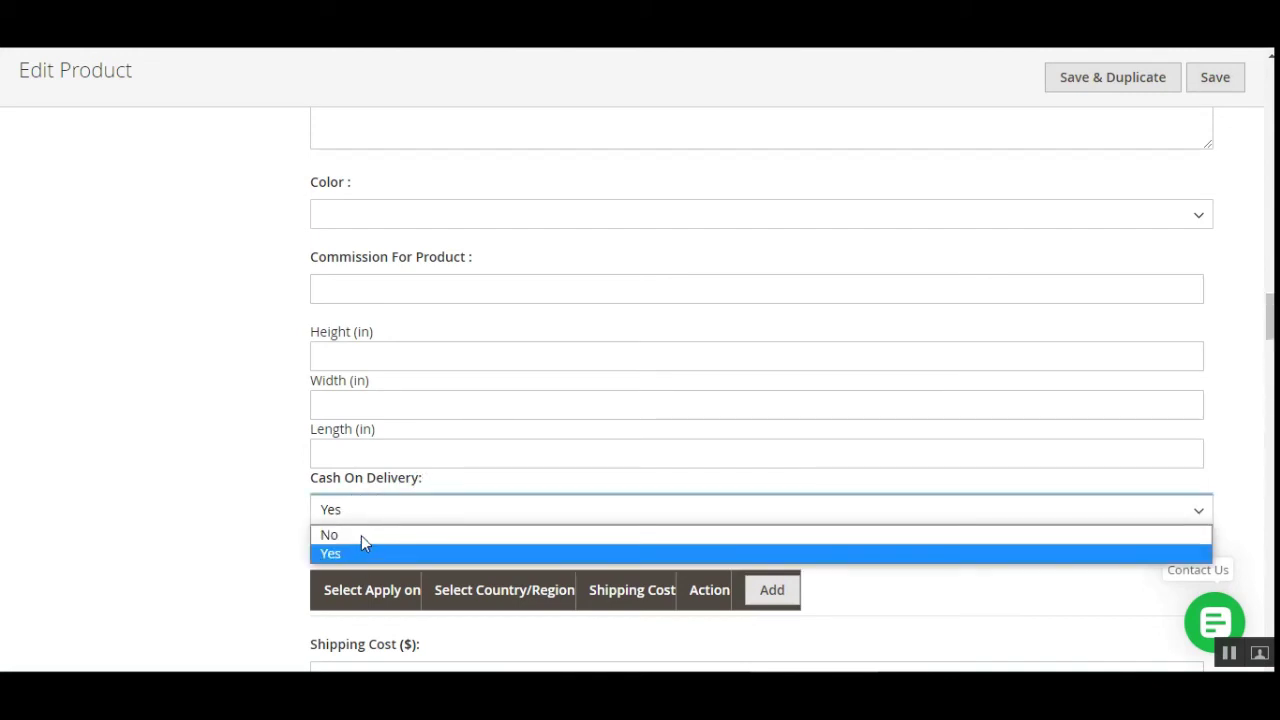
left_click(253, 541)
left_click(1190, 86)
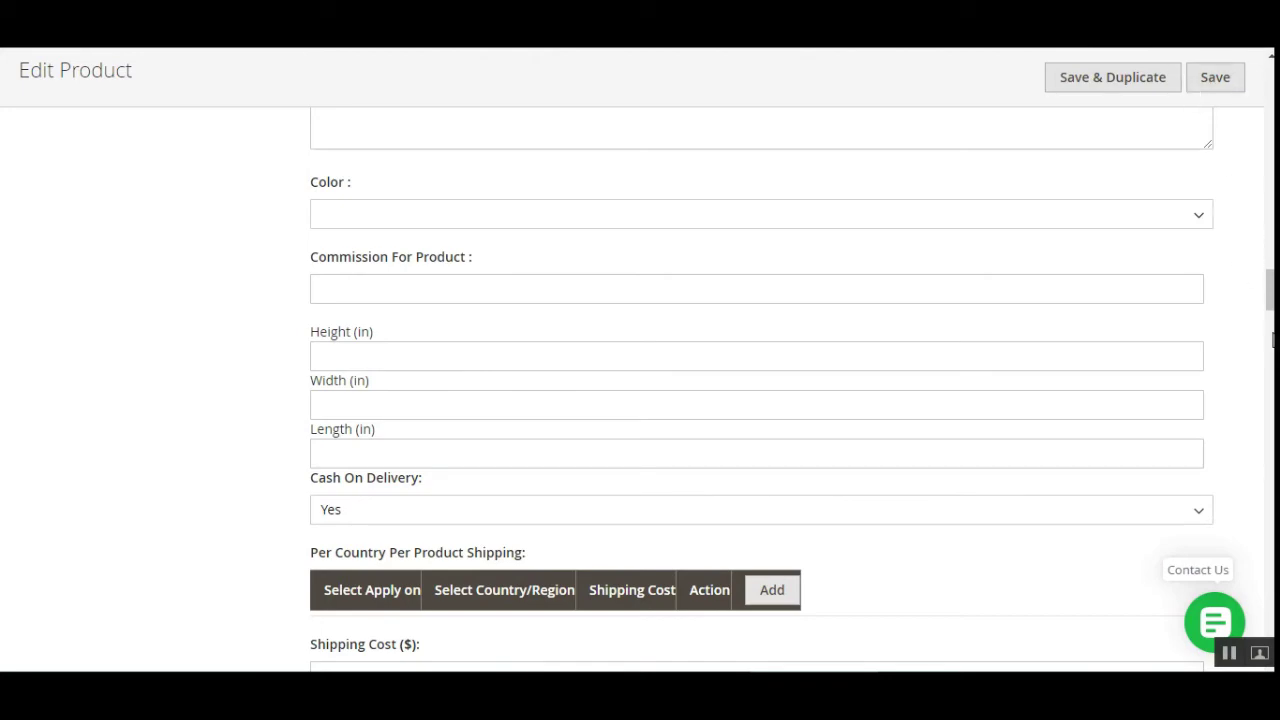
Return from the product editor to the cash on delivery products list and check the listed products, including Jeans.
scroll(414, 520, "up", 4)
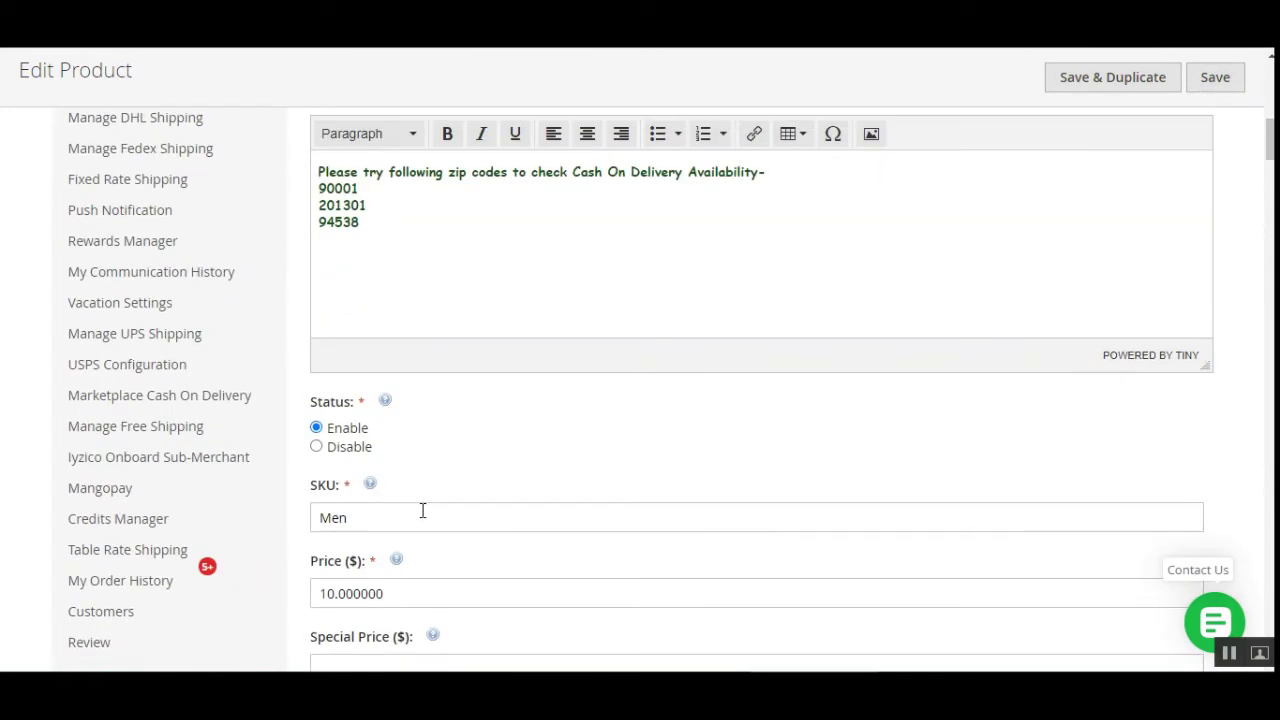
scroll(301, 314, "up", 4)
scroll(349, 463, "up", 1)
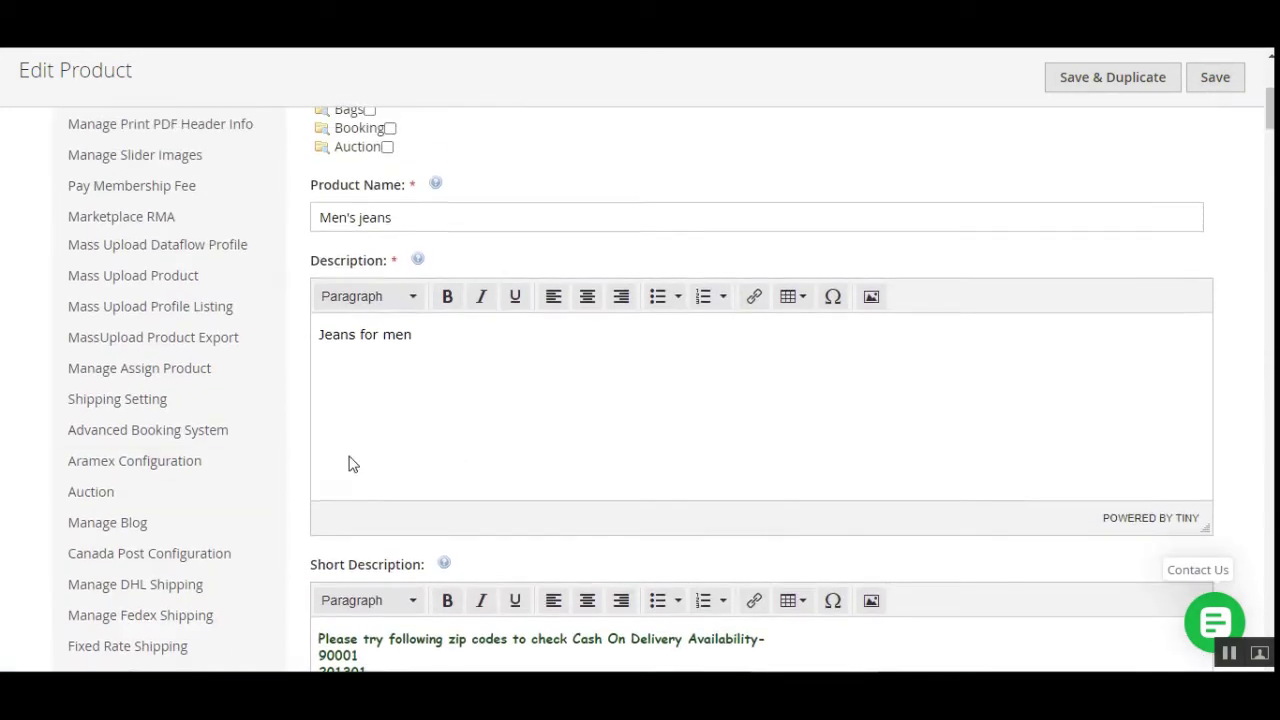
scroll(181, 442, "down", 4)
scroll(150, 500, "down", 2)
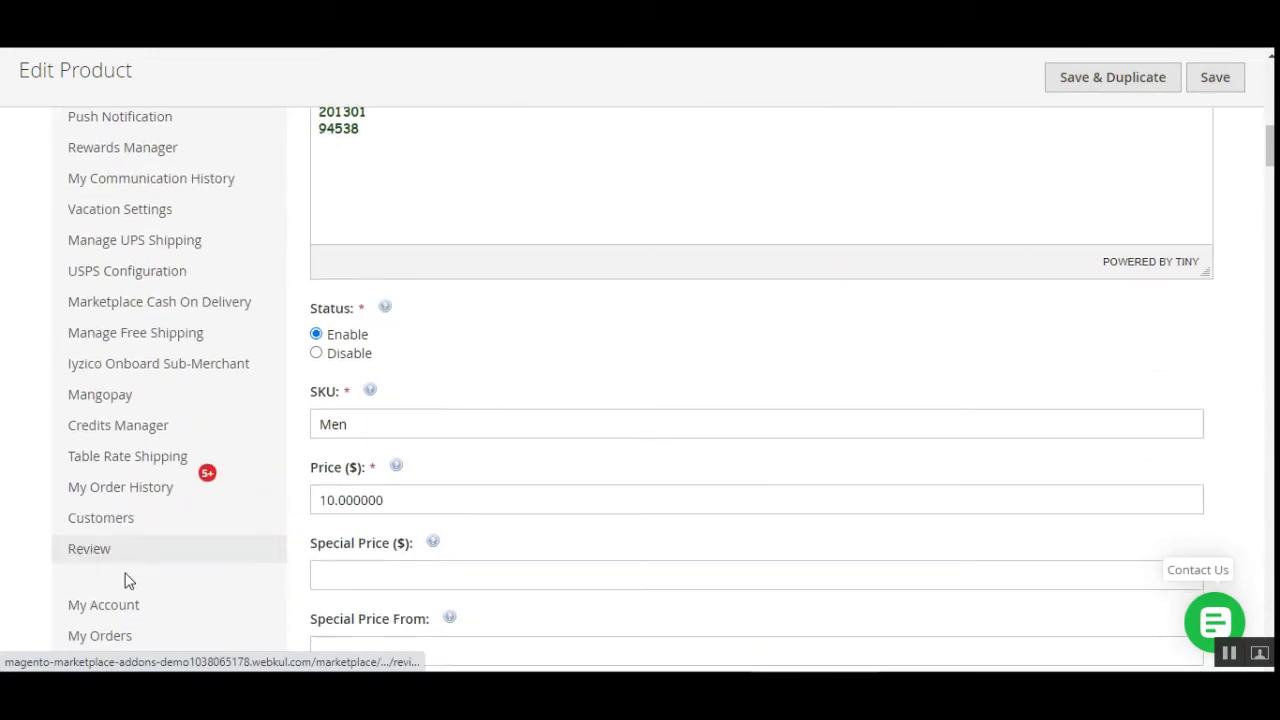
mouse_move(165, 302)
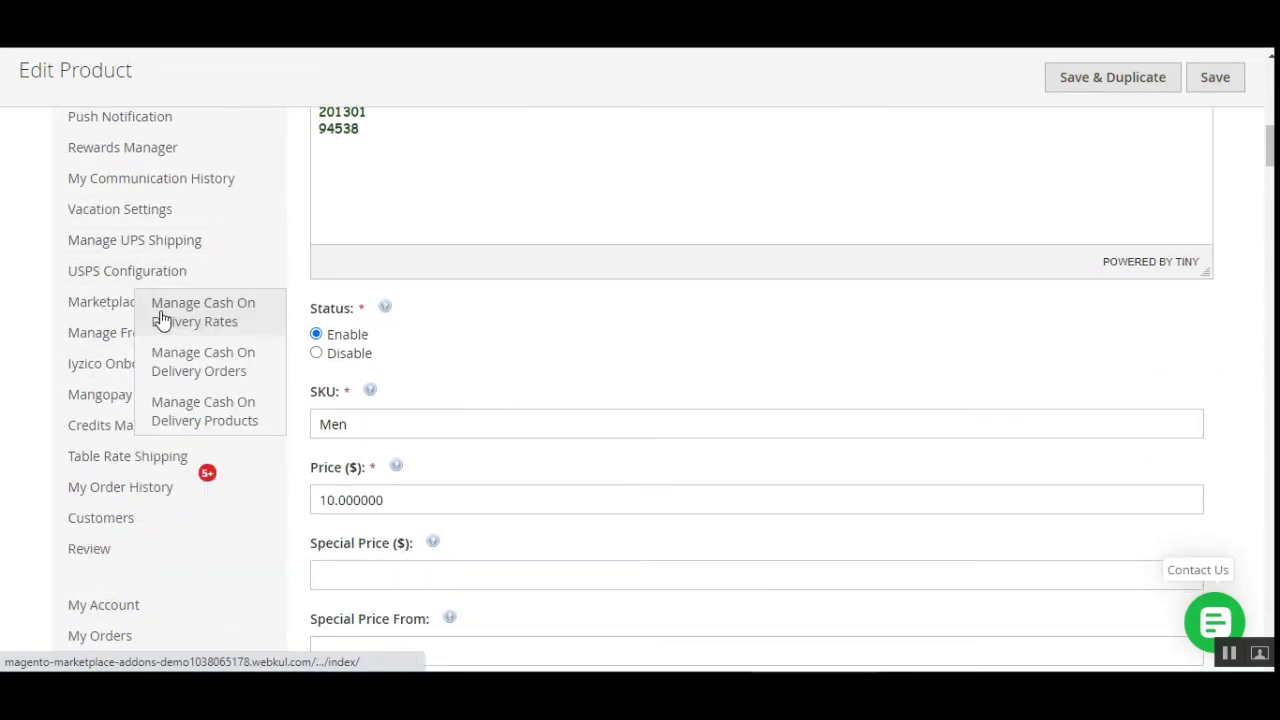
left_click(232, 420)
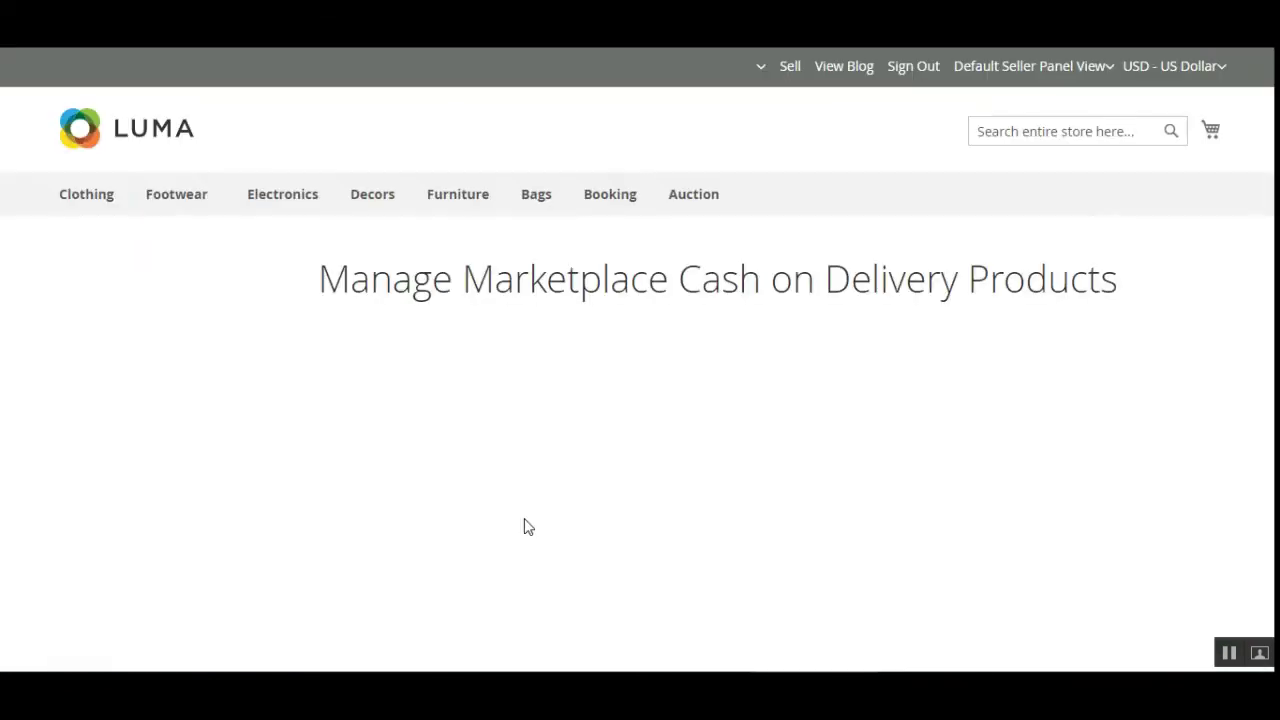
scroll(1272, 178, "down", 5)
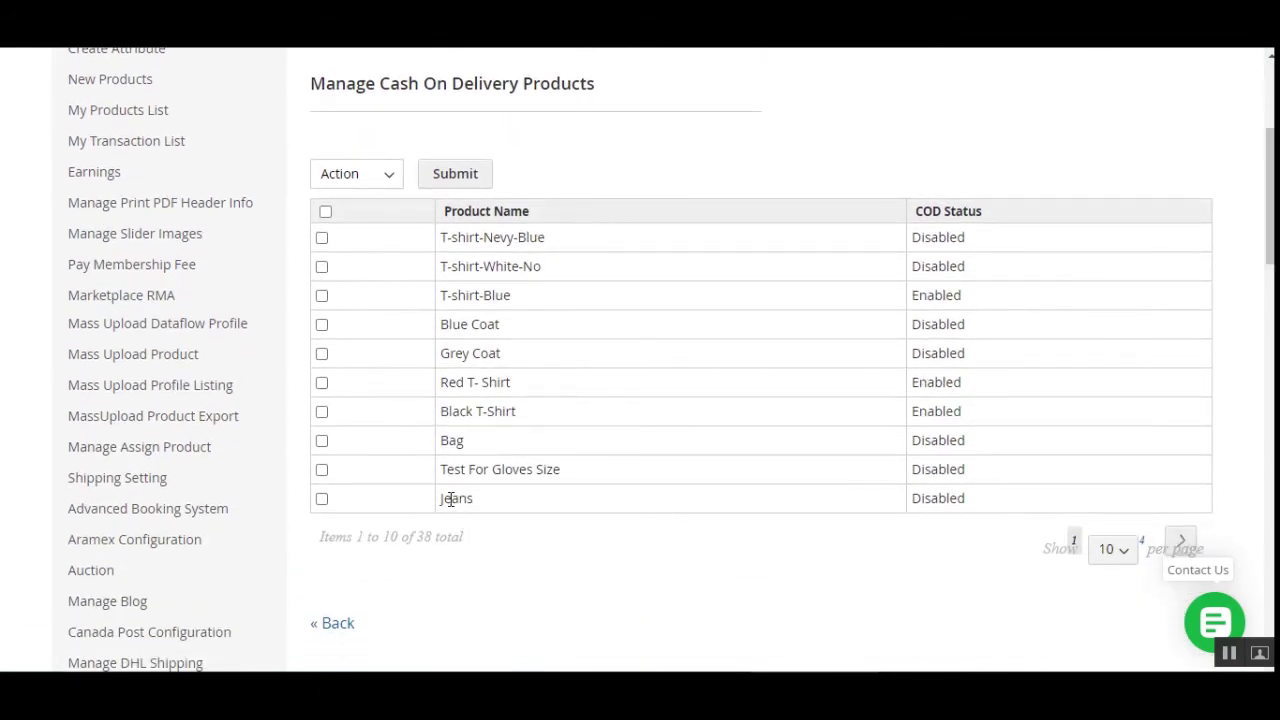
left_click_drag(451, 499, 480, 505)
left_click(480, 505)
scroll(487, 553, "up", 3)
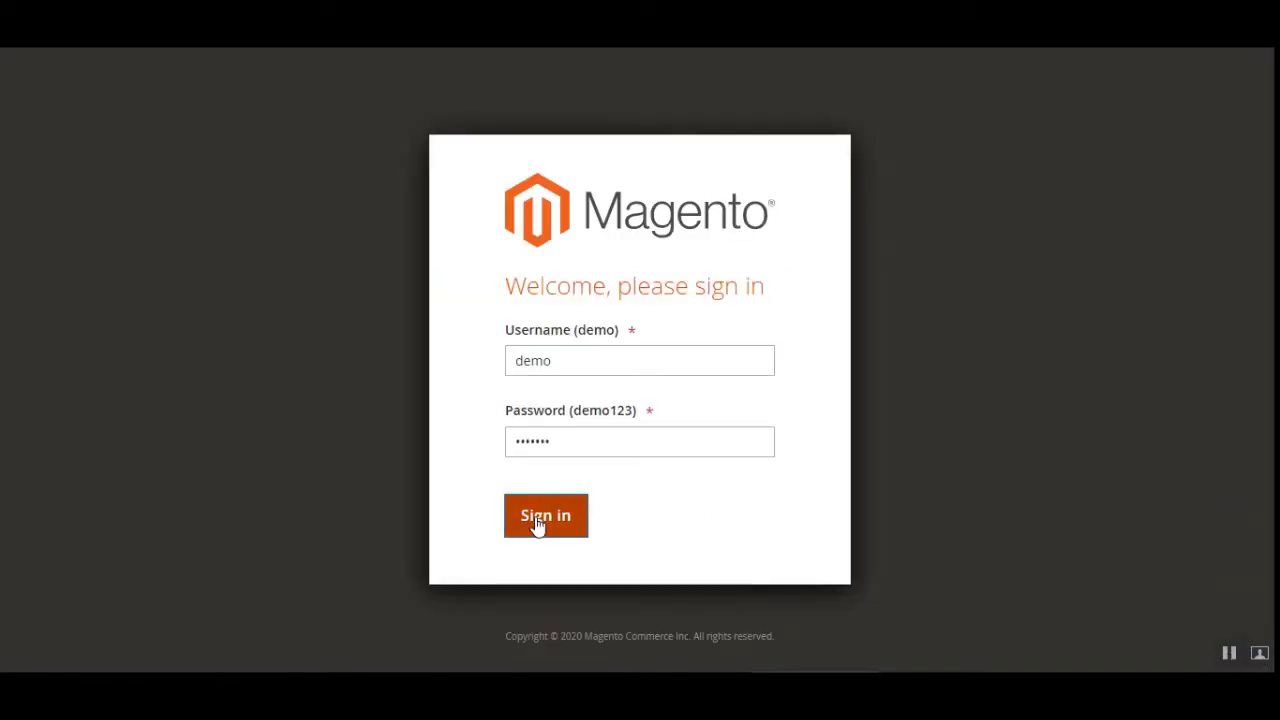
Sign in to the Magento admin panel and open the store configuration.
left_click(533, 517)
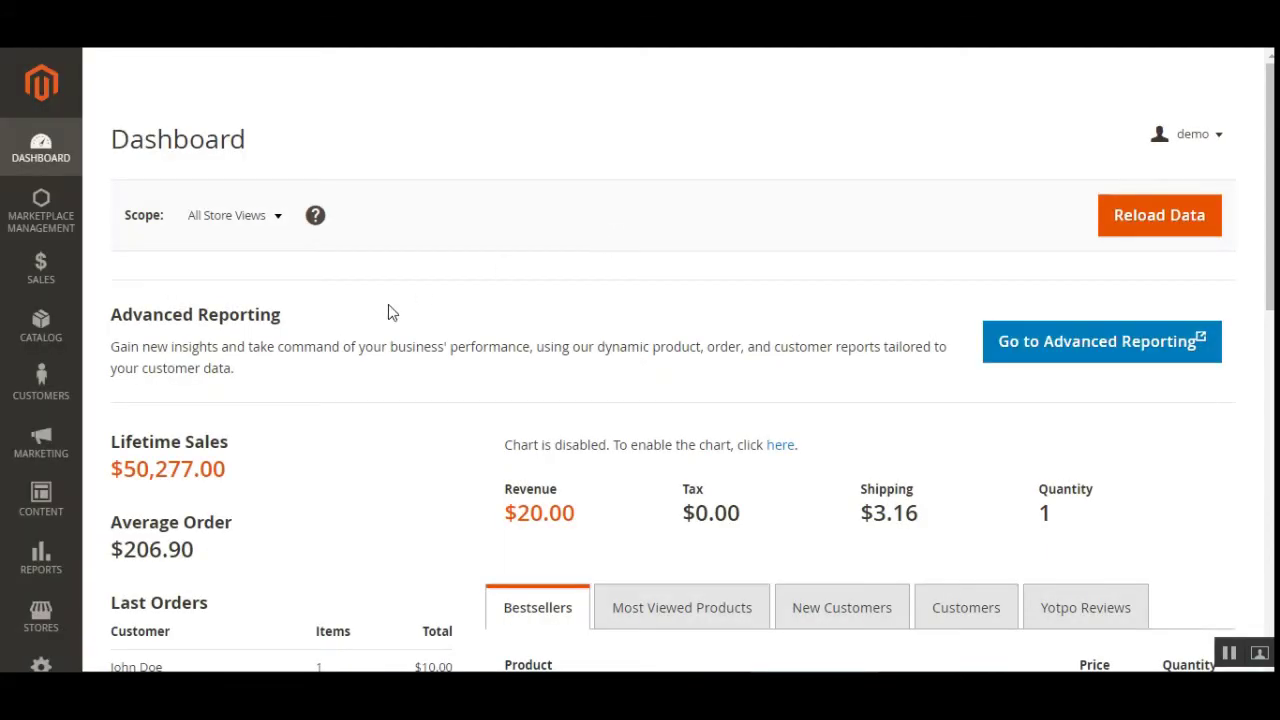
scroll(390, 313, "down", 3)
left_click(45, 598)
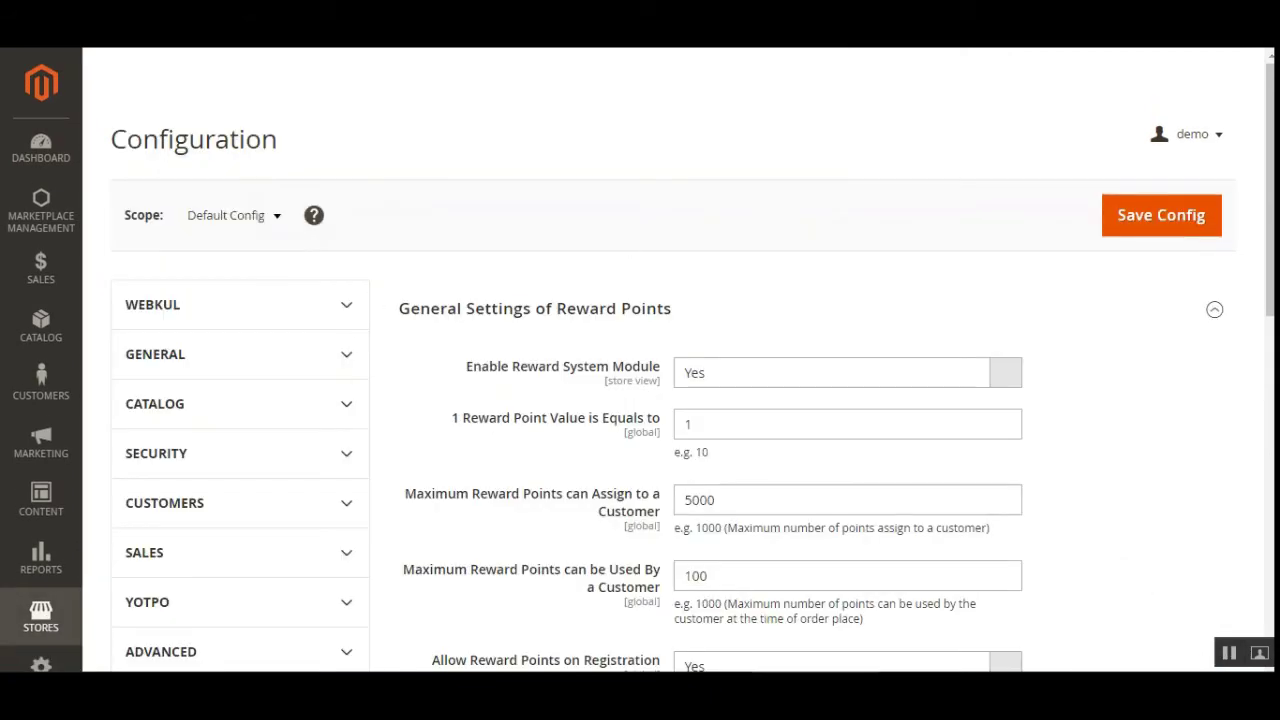
Open the Payment Methods settings in the Sales section of the store configuration.
scroll(640, 400, "down", 10)
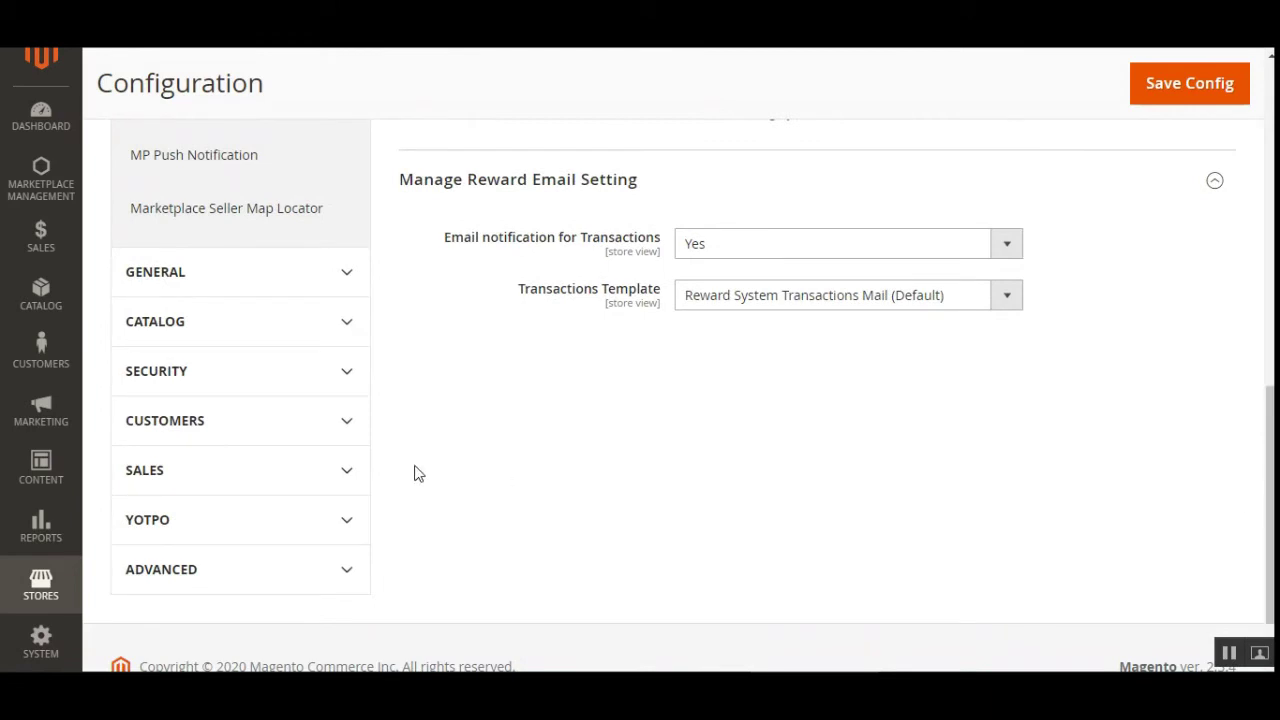
left_click(231, 478)
scroll(225, 450, "down", 5)
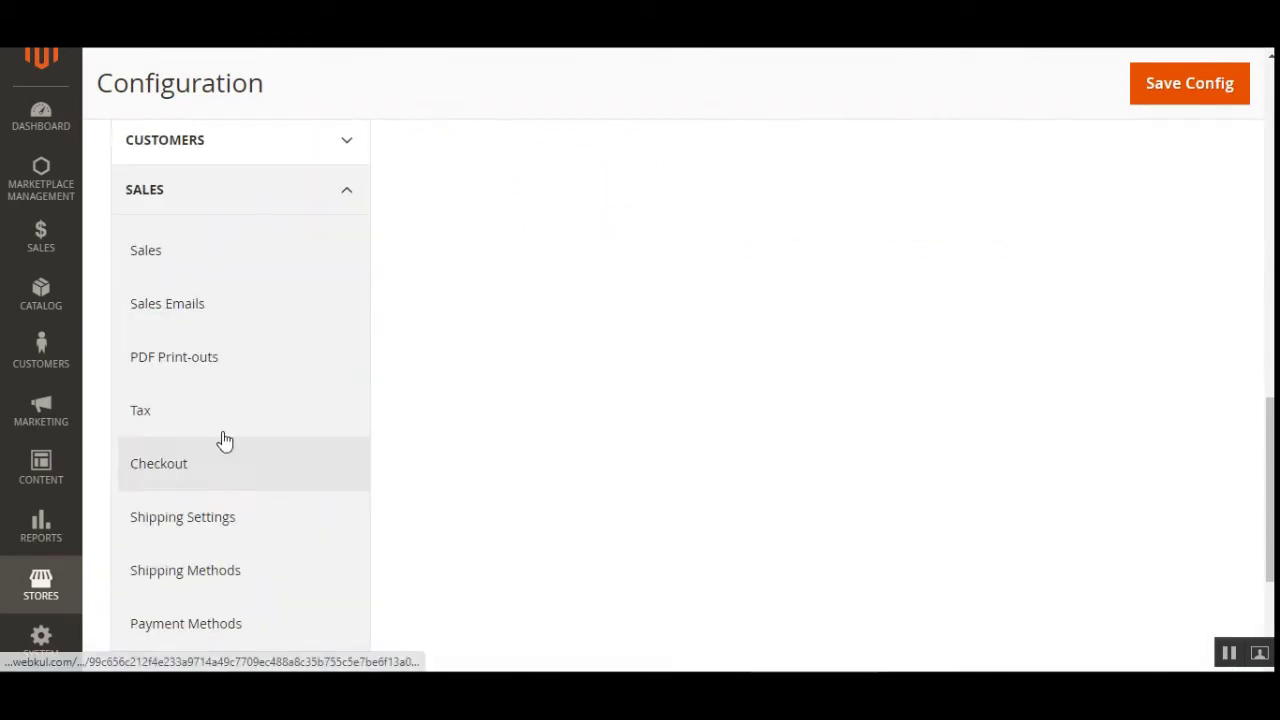
left_click(222, 385)
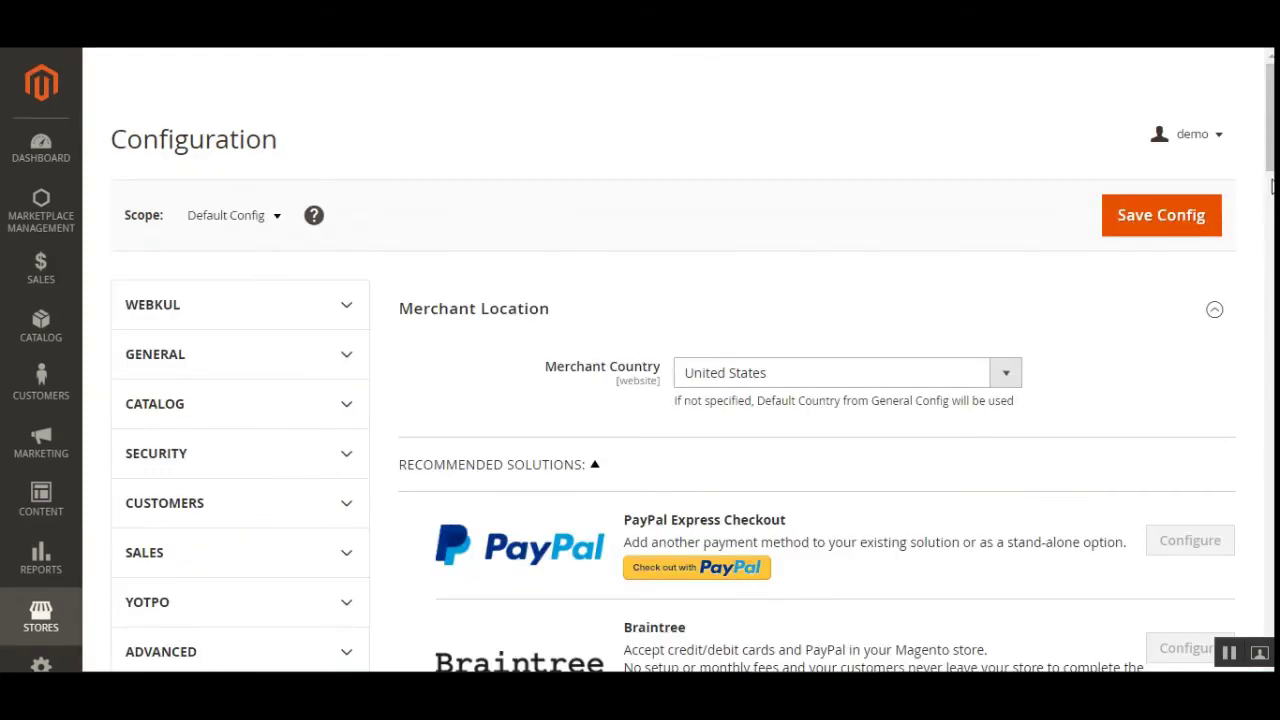
Dismiss the password warning, collapse the Mangopay settings and expand the Marketplace Cash On Delivery Payment Method settings.
scroll(1272, 187, "down", 6)
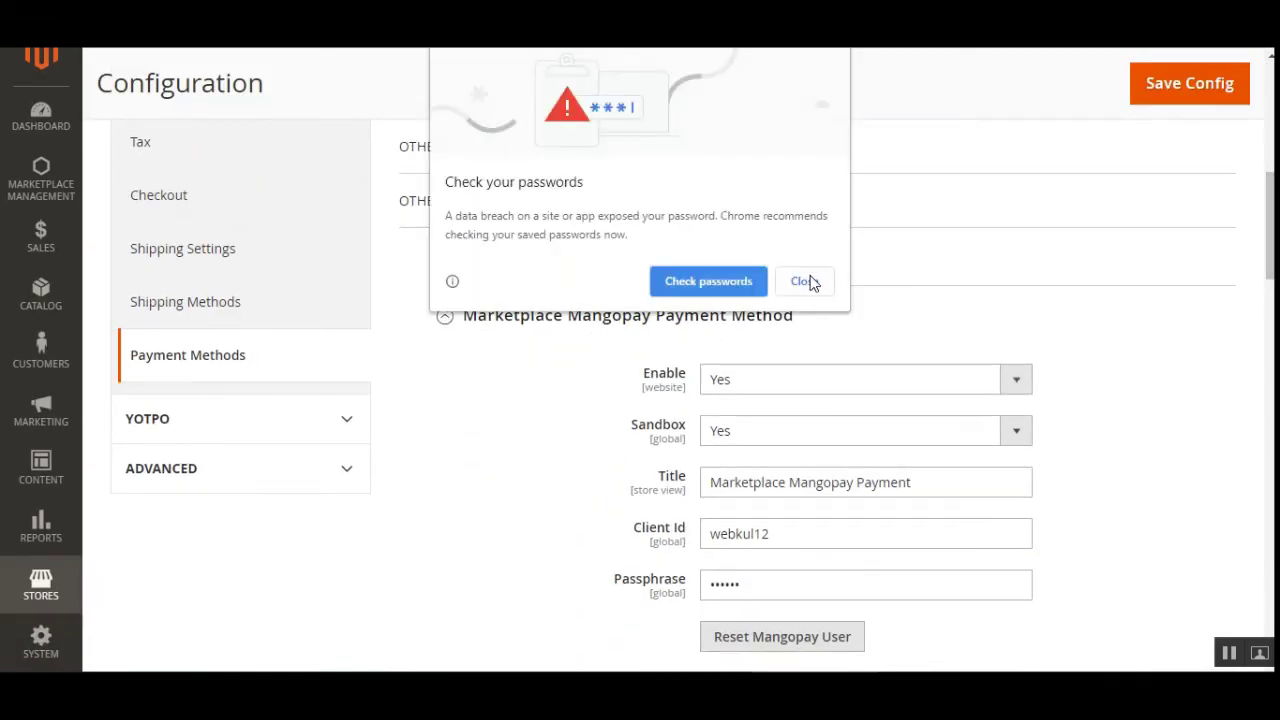
left_click(806, 281)
left_click(444, 317)
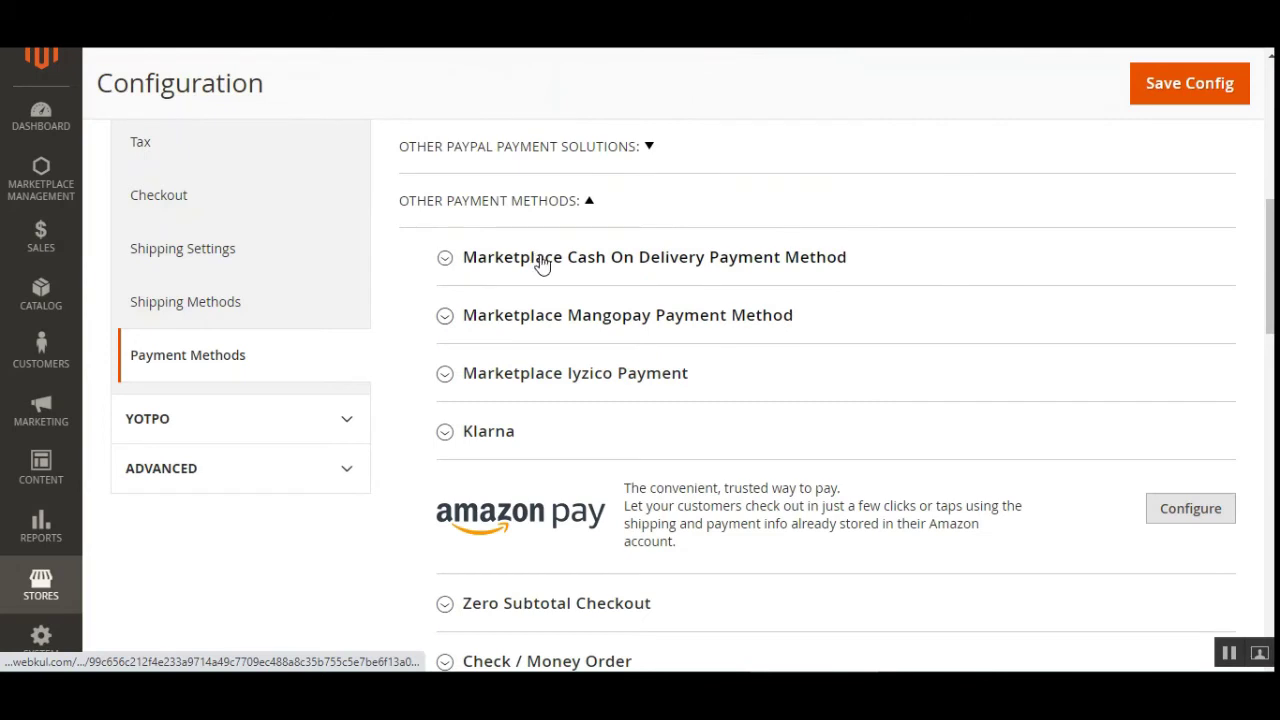
left_click(541, 264)
scroll(1269, 230, "down", 1)
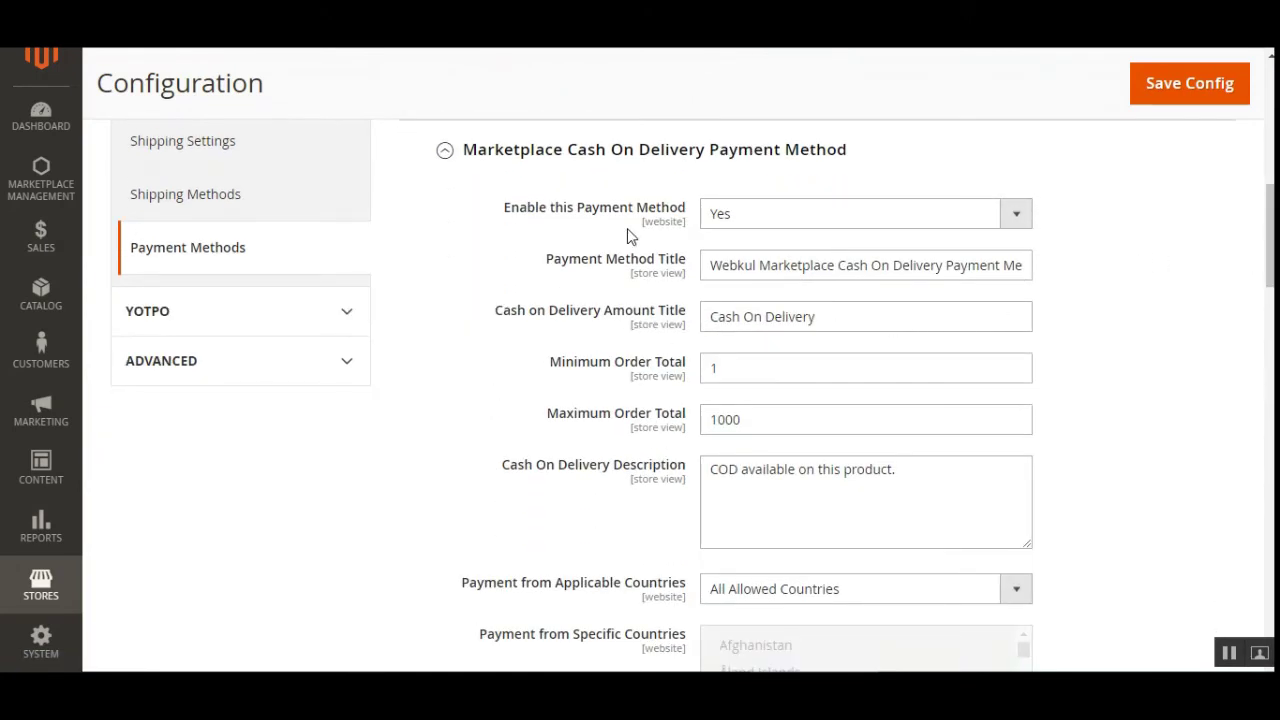
Examine the enable options and the Payment Method Title of the Marketplace Cash On Delivery Payment Method.
left_click(757, 213)
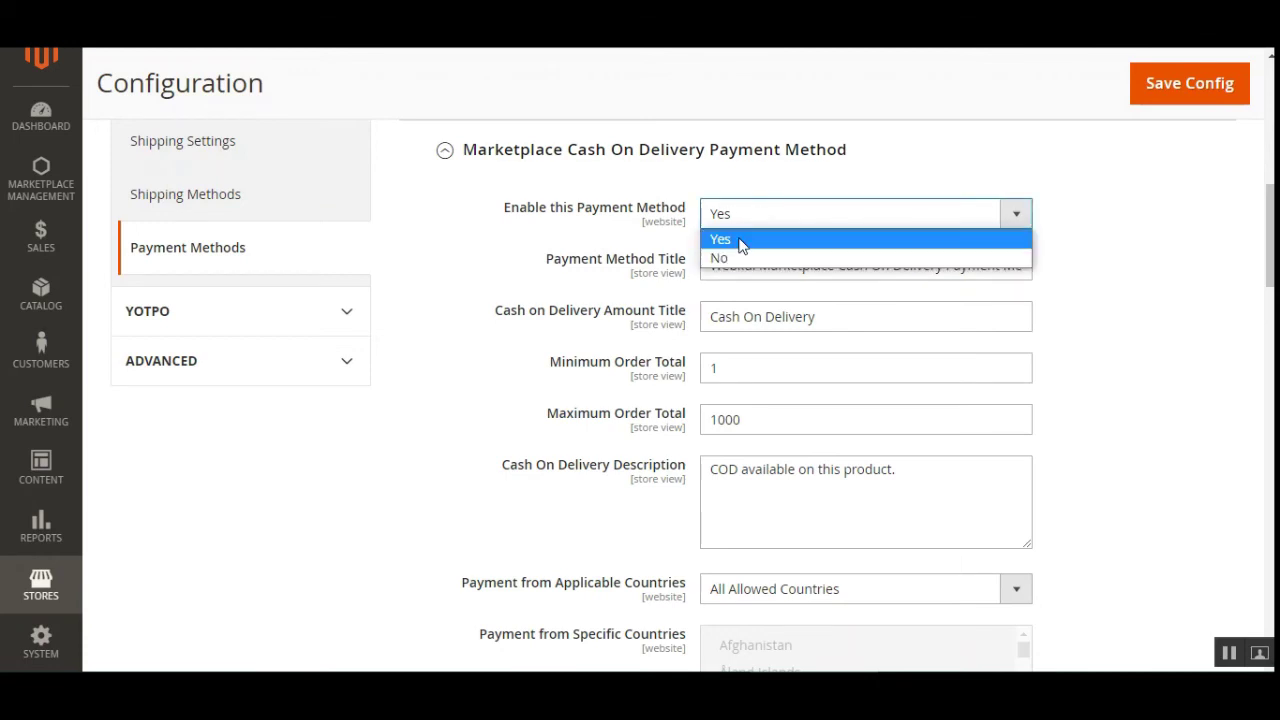
left_click(597, 217)
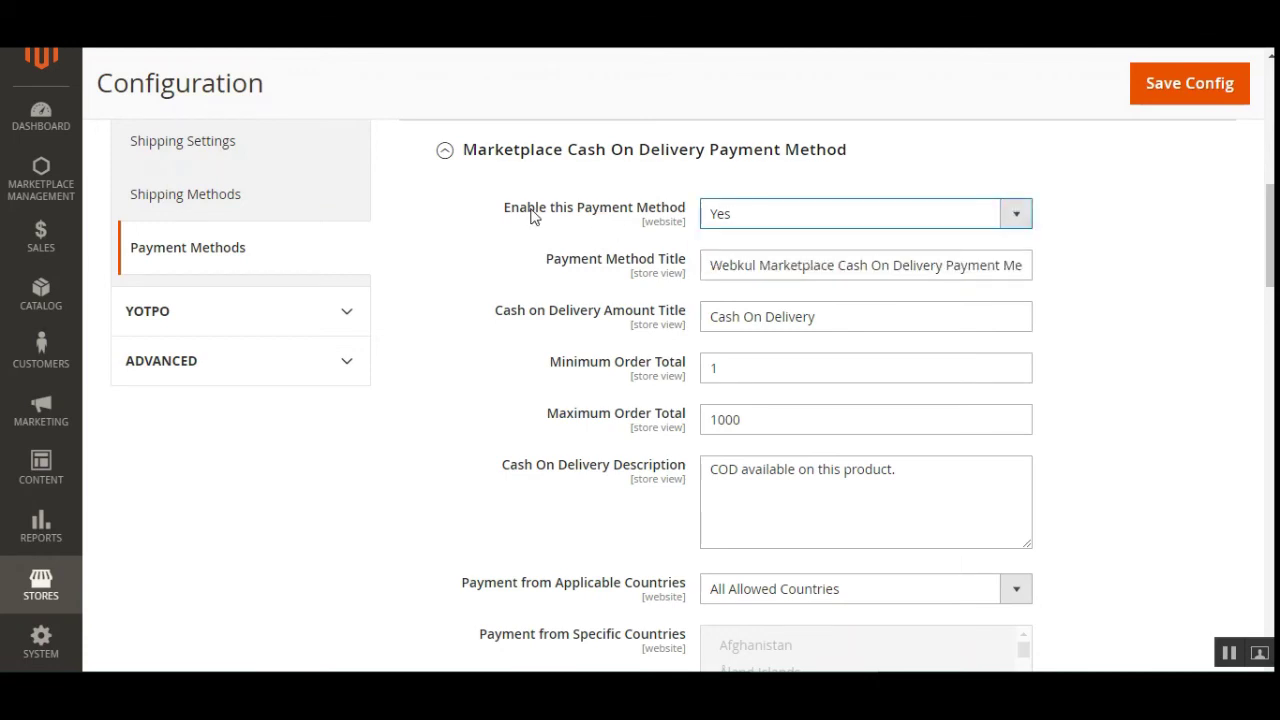
left_click_drag(533, 217, 630, 217)
left_click(583, 234)
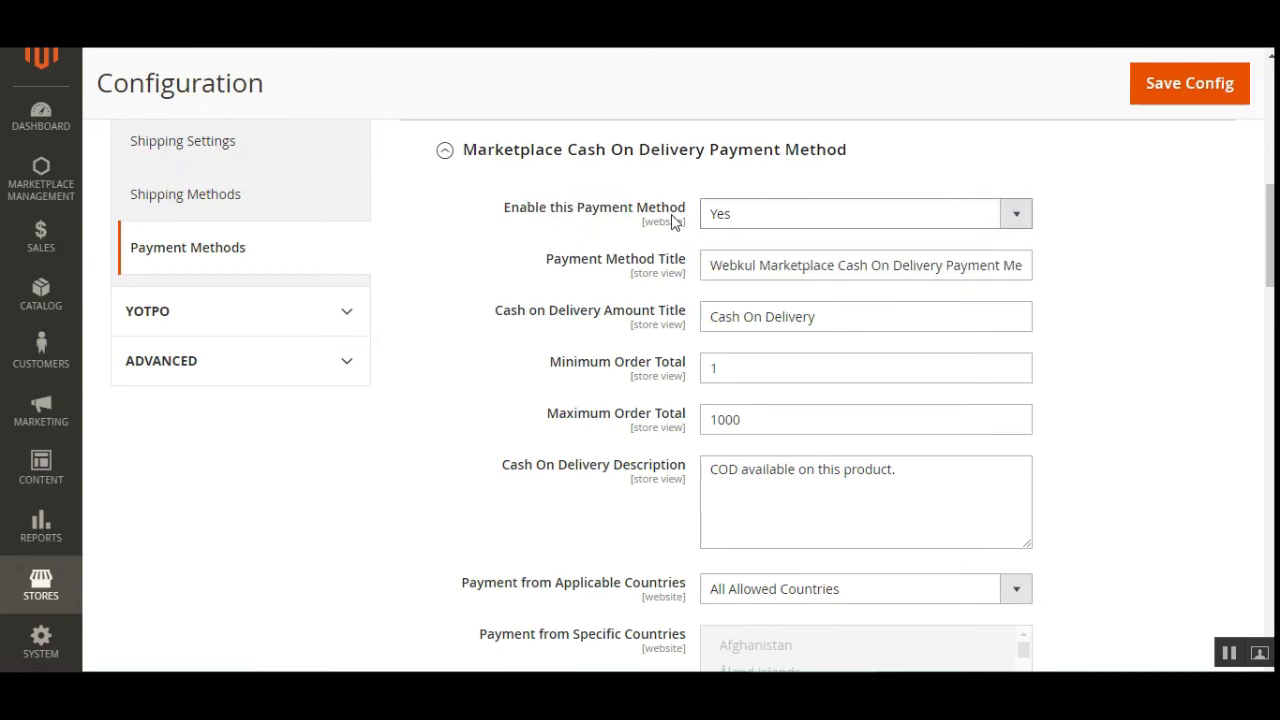
left_click_drag(558, 264, 1010, 266)
left_click(783, 265)
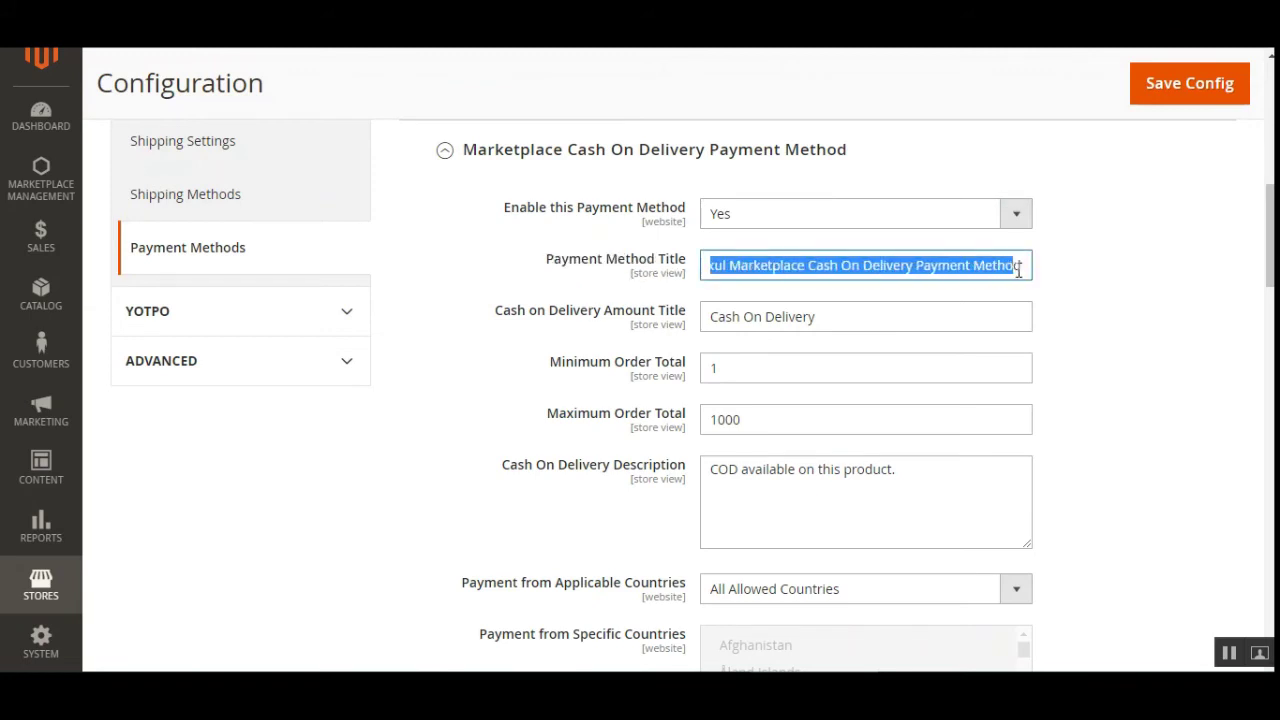
left_click(1230, 655)
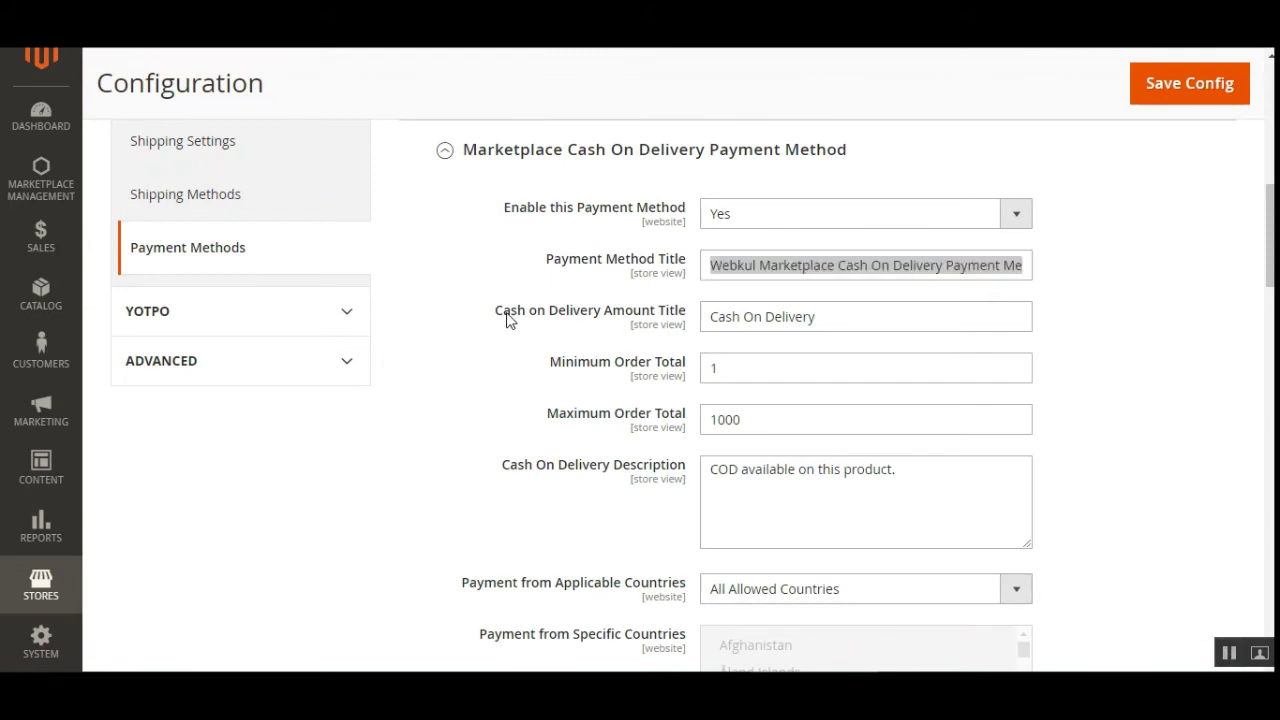
Compare the Cash on Delivery Amount Title with the Payment Method Title.
left_click_drag(507, 318, 686, 314)
left_click(690, 318)
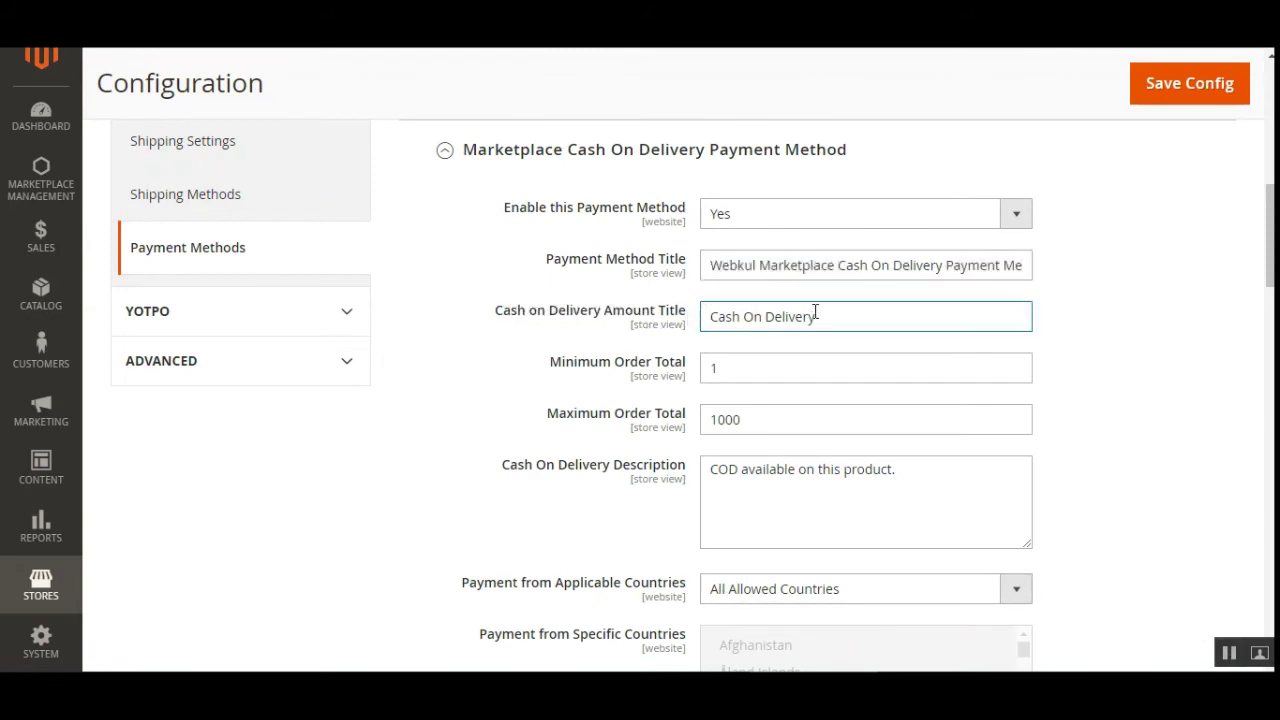
left_click_drag(710, 266, 905, 275)
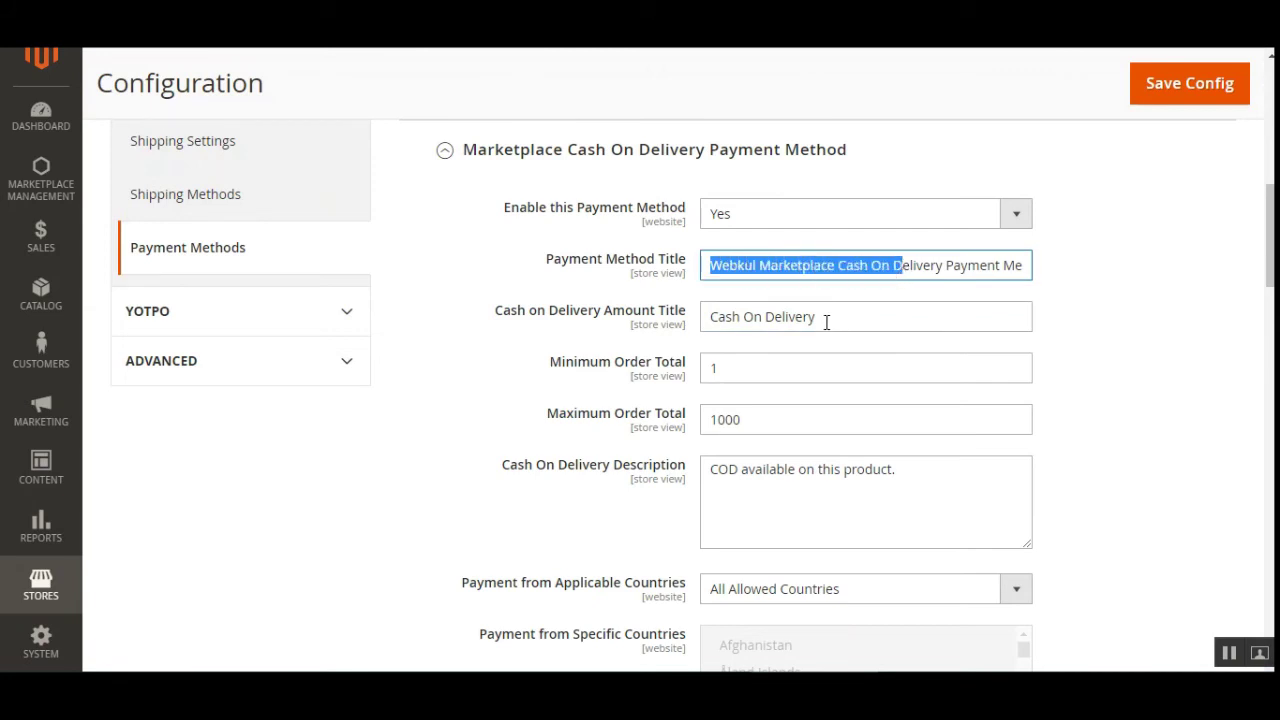
left_click_drag(505, 320, 677, 318)
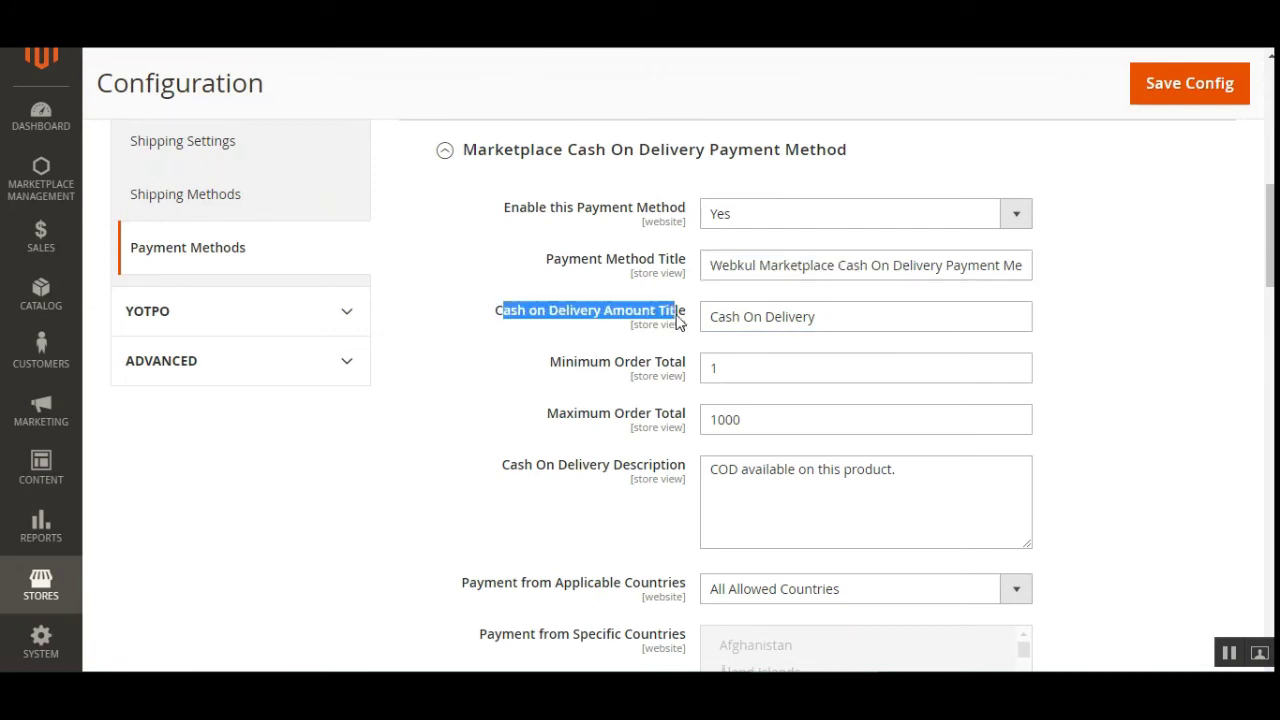
left_click(837, 319)
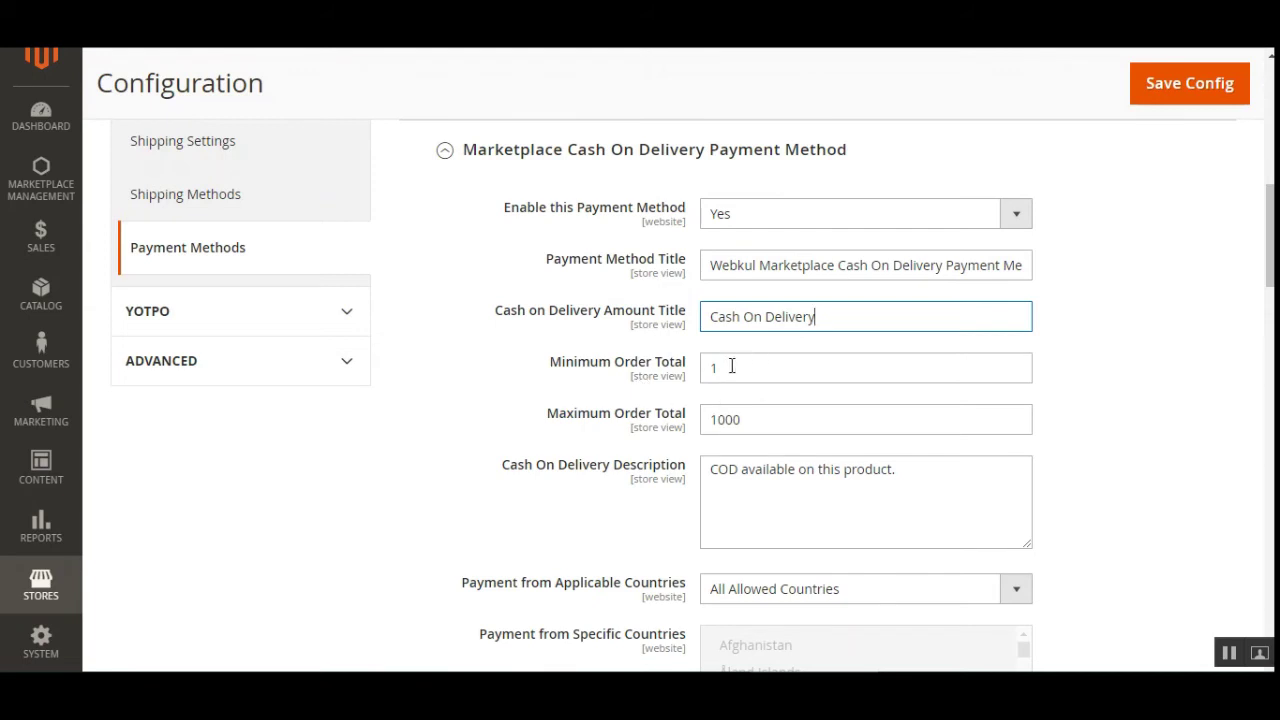
Review the Minimum Order Total and Maximum Order Total settings of the cash on delivery method.
left_click_drag(561, 366, 676, 366)
left_click(773, 372)
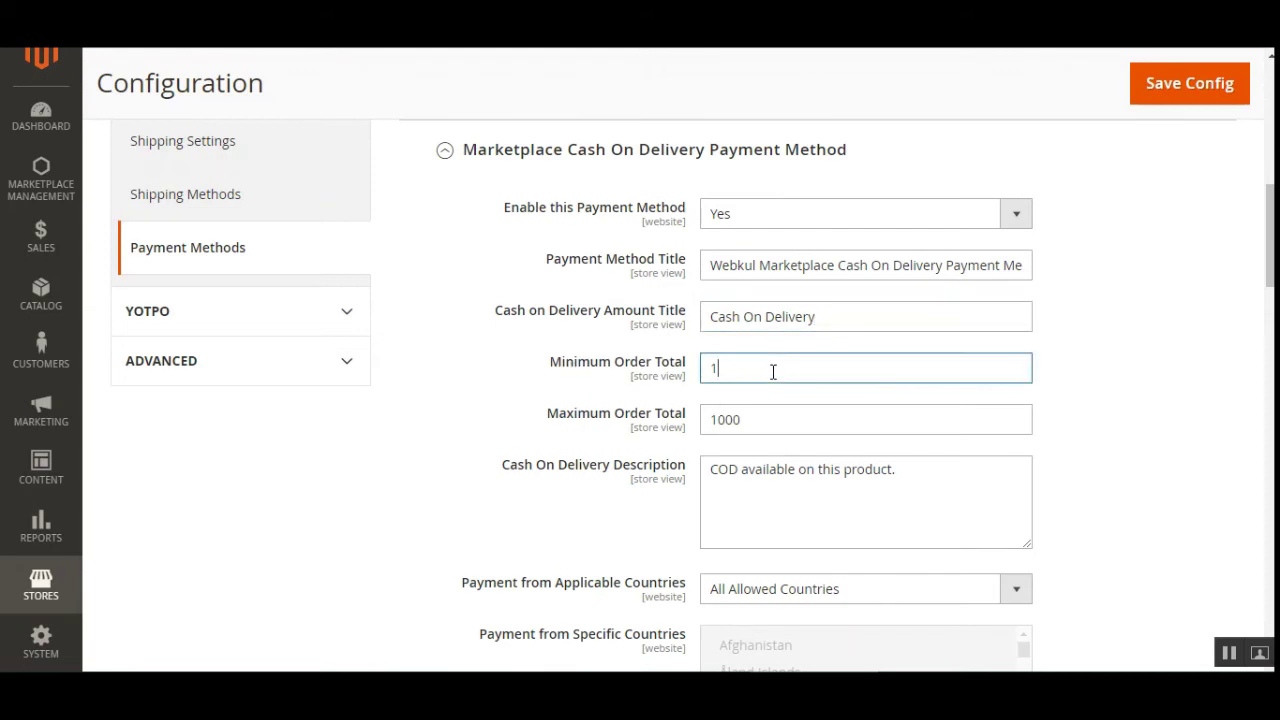
left_click(1083, 397)
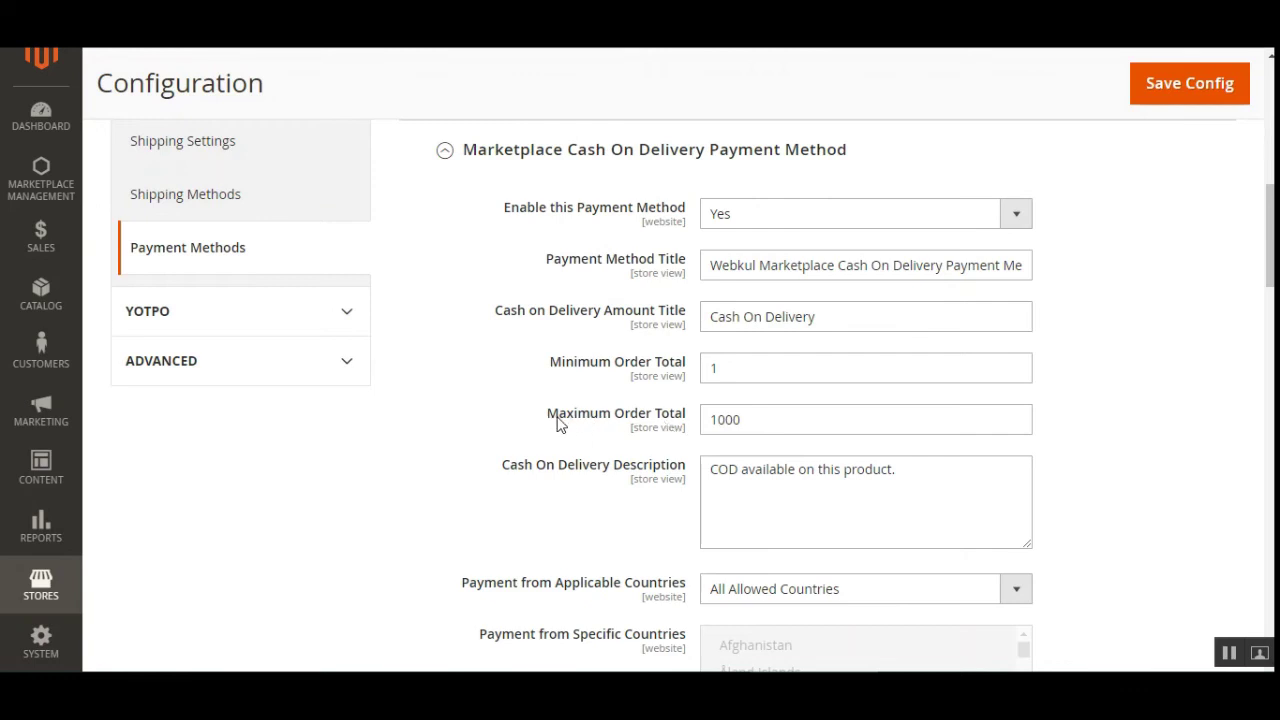
left_click_drag(558, 424, 686, 424)
left_click(546, 455)
Examine the Cash On Delivery Description text in the payment method settings.
scroll(546, 455, "down", 2)
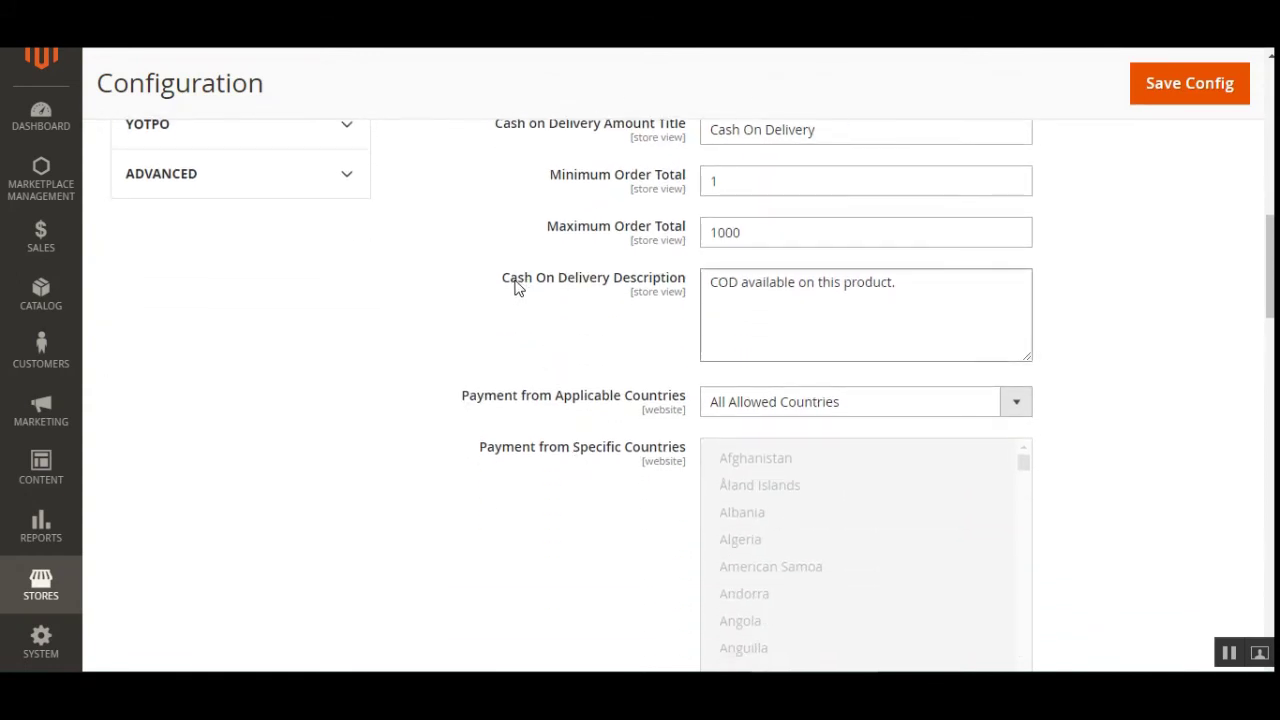
left_click_drag(515, 288, 897, 283)
left_click(796, 358)
left_click(708, 282)
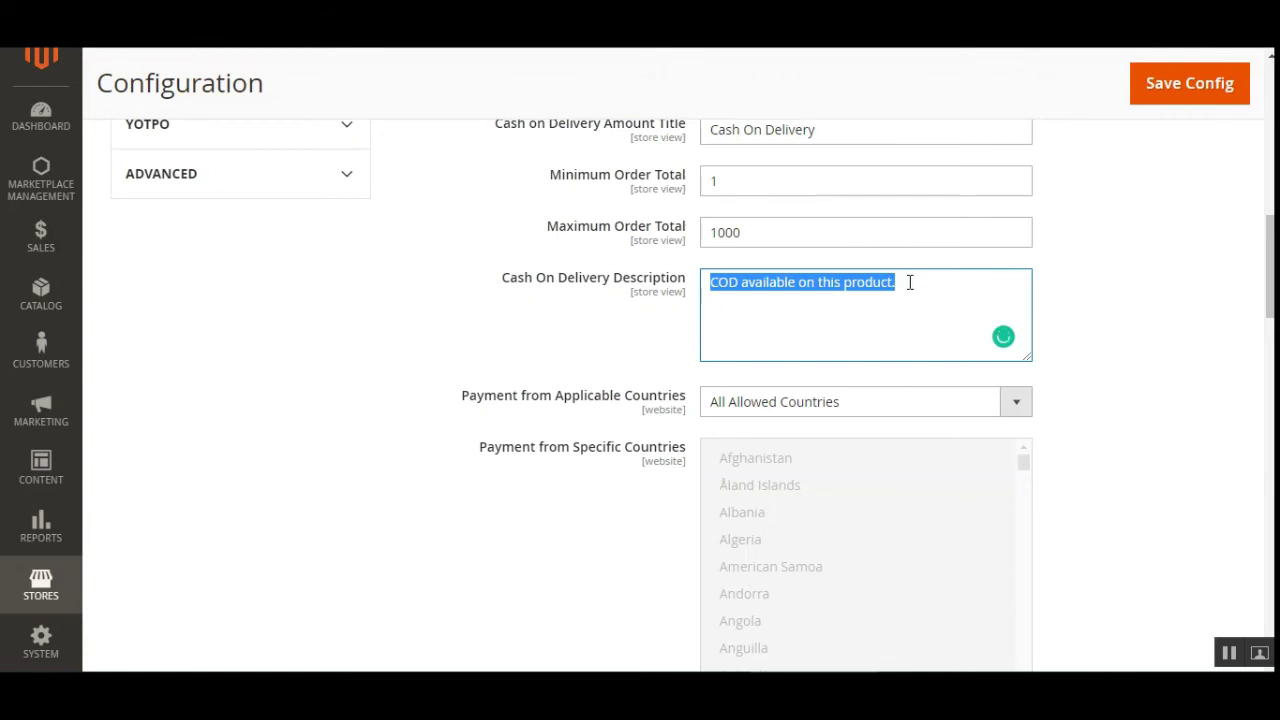
left_click(908, 282)
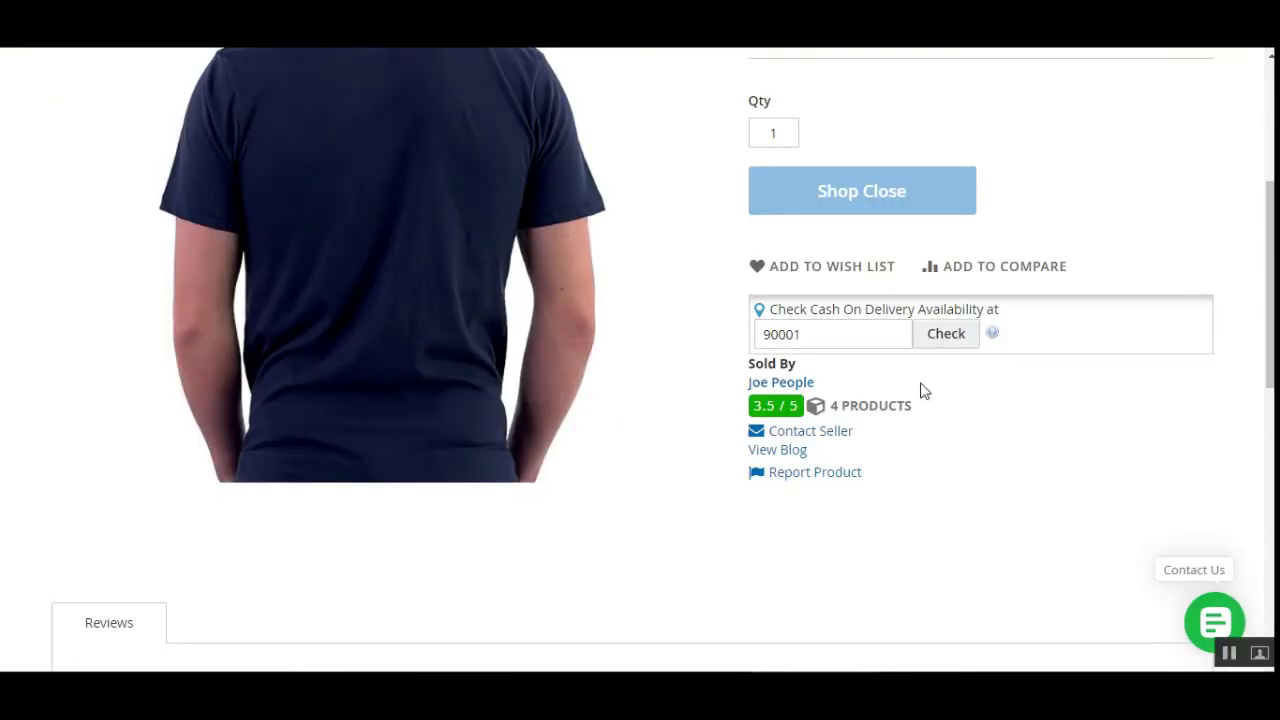
On the storefront T-shirt page, check cash on delivery availability for the entered postcode and read the availability message.
left_click(948, 336)
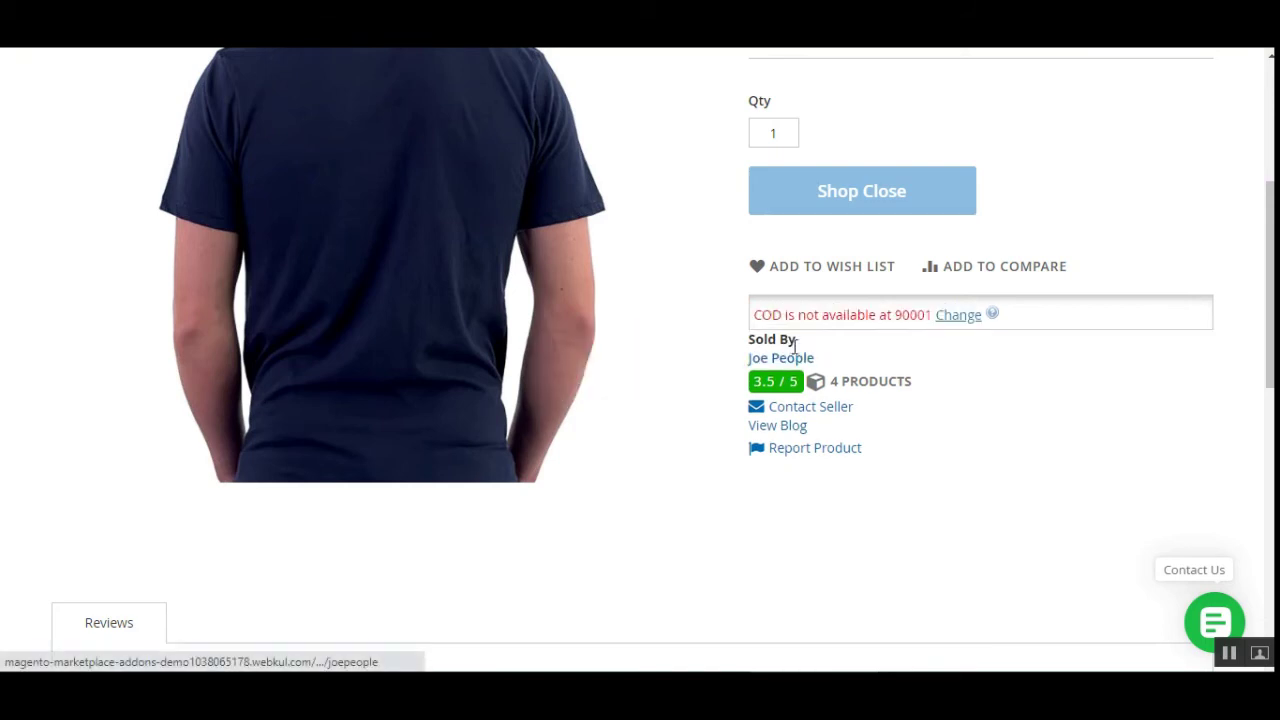
left_click_drag(766, 318, 912, 310)
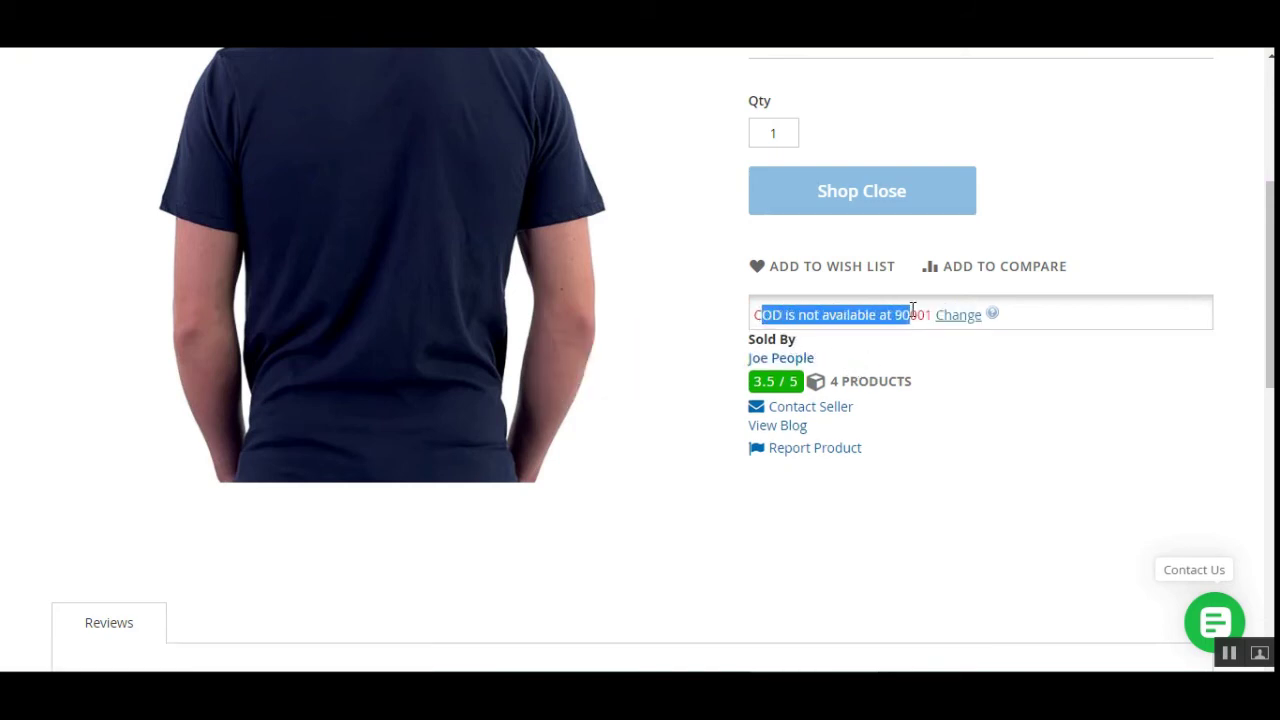
left_click(918, 355)
double_click(904, 314)
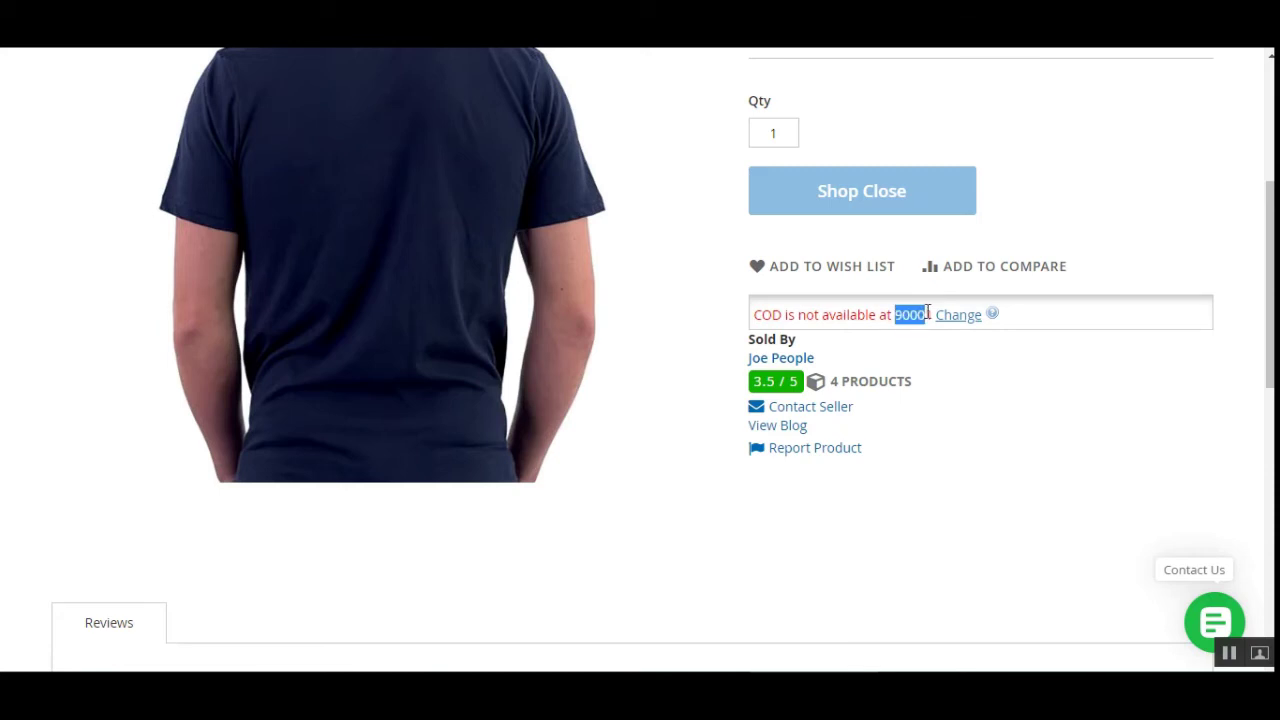
left_click(924, 388)
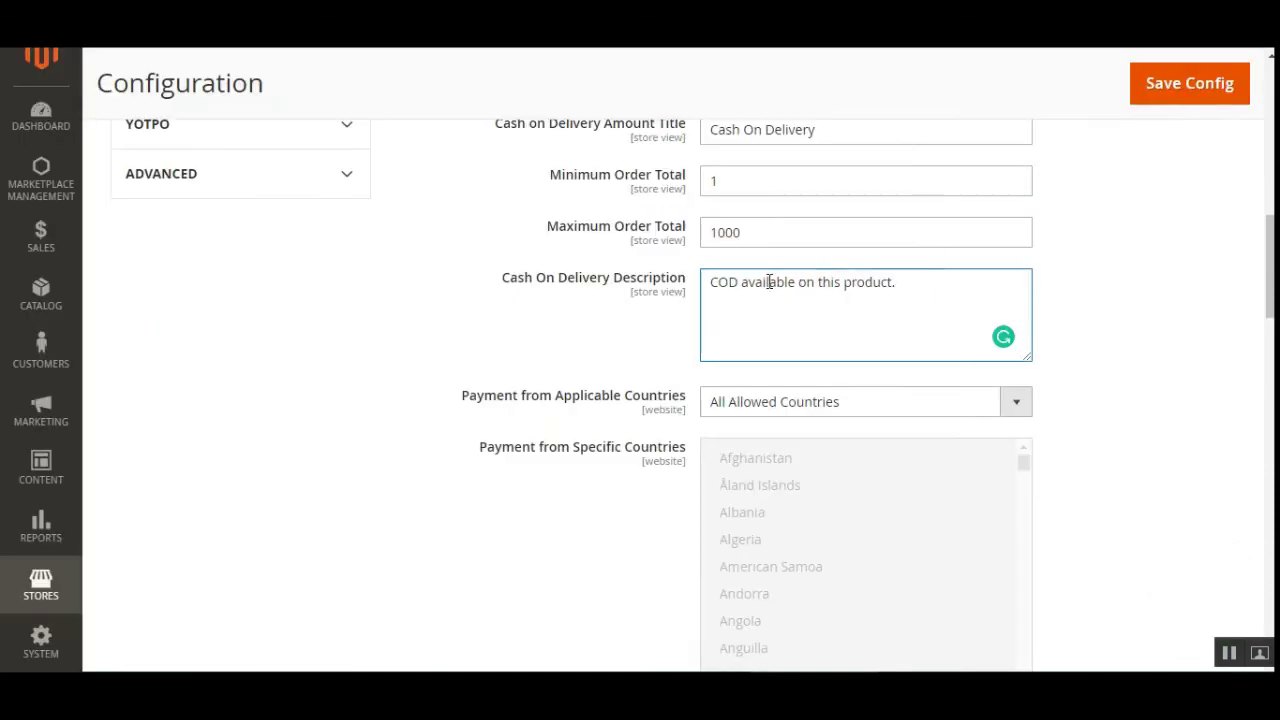
Go back over the Cash On Delivery Description wording in the admin payment configuration.
mouse_move(731, 282)
left_mouse_down()
mouse_move(900, 279)
mouse_move(717, 293)
left_mouse_up()
left_click(943, 277)
left_click(794, 292)
left_click(903, 298)
Try restricting payment to Albania, Algeria and American Samoa with Specific Countries, and return to All Allowed Countries.
scroll(537, 450, "down", 1)
scroll(537, 450, "down", 3)
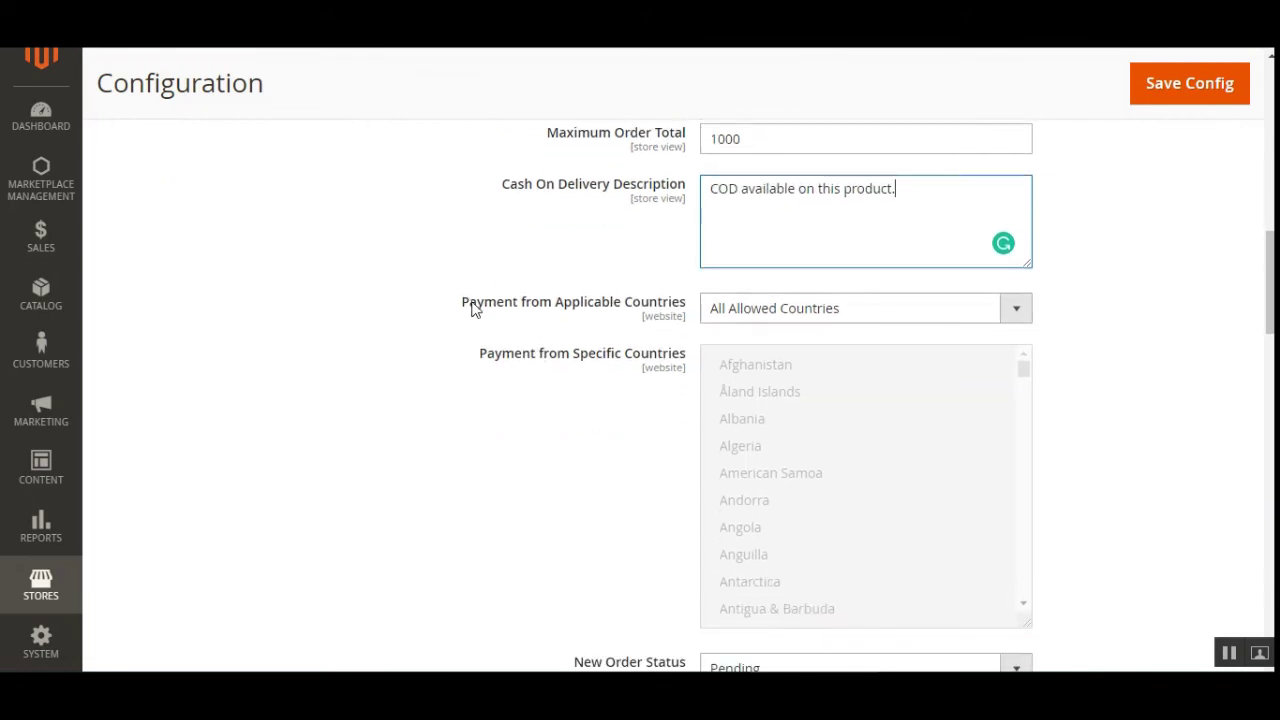
left_click(468, 302)
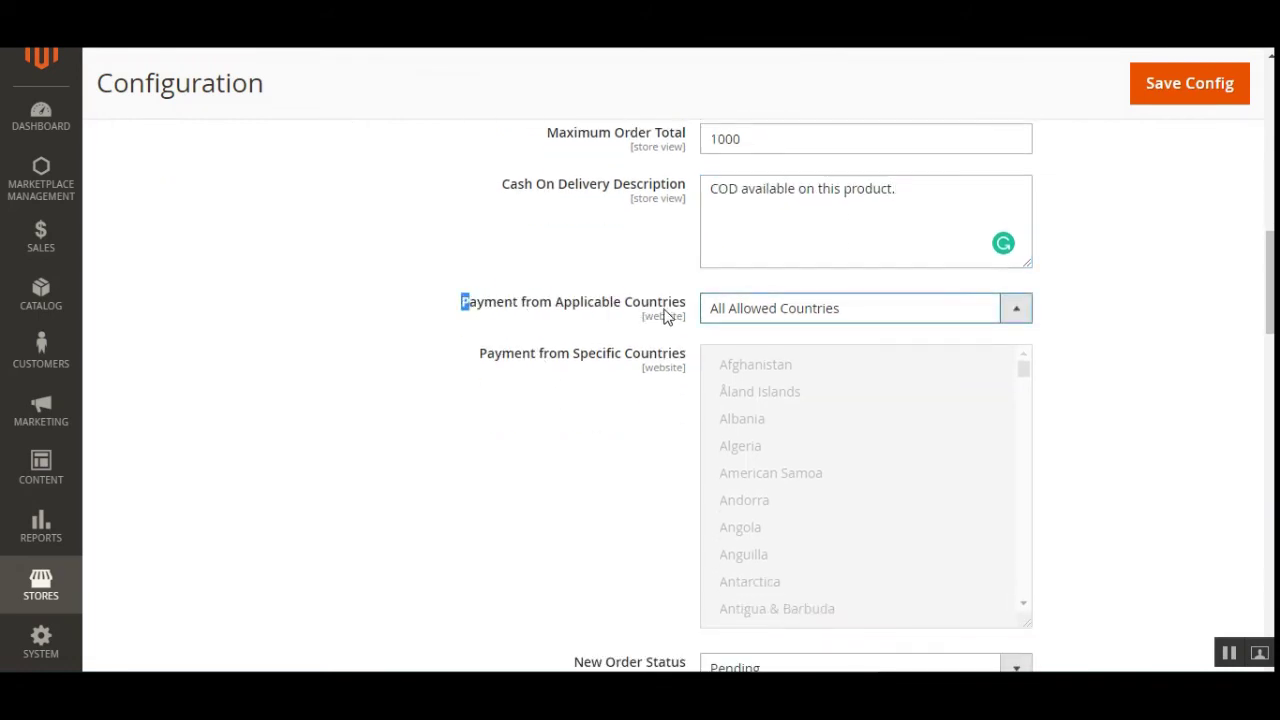
left_click(869, 314)
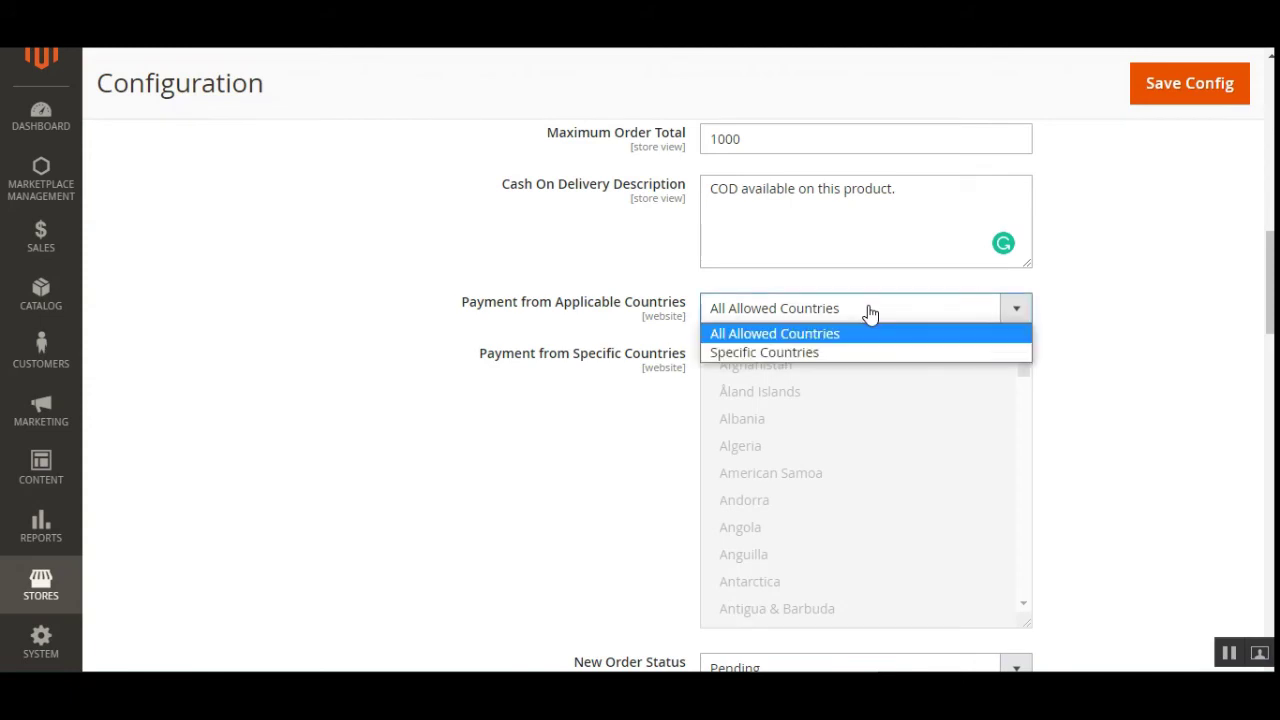
left_click(834, 355)
left_click(805, 418)
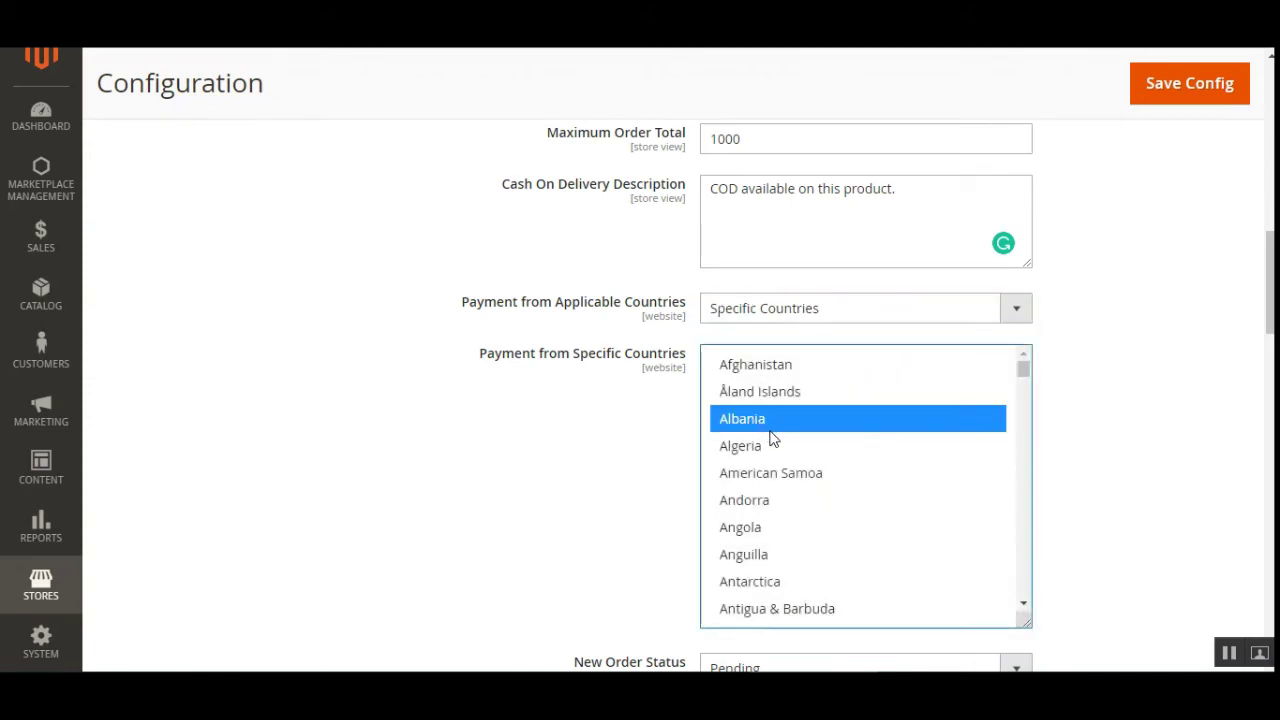
left_click_drag(772, 438, 790, 476)
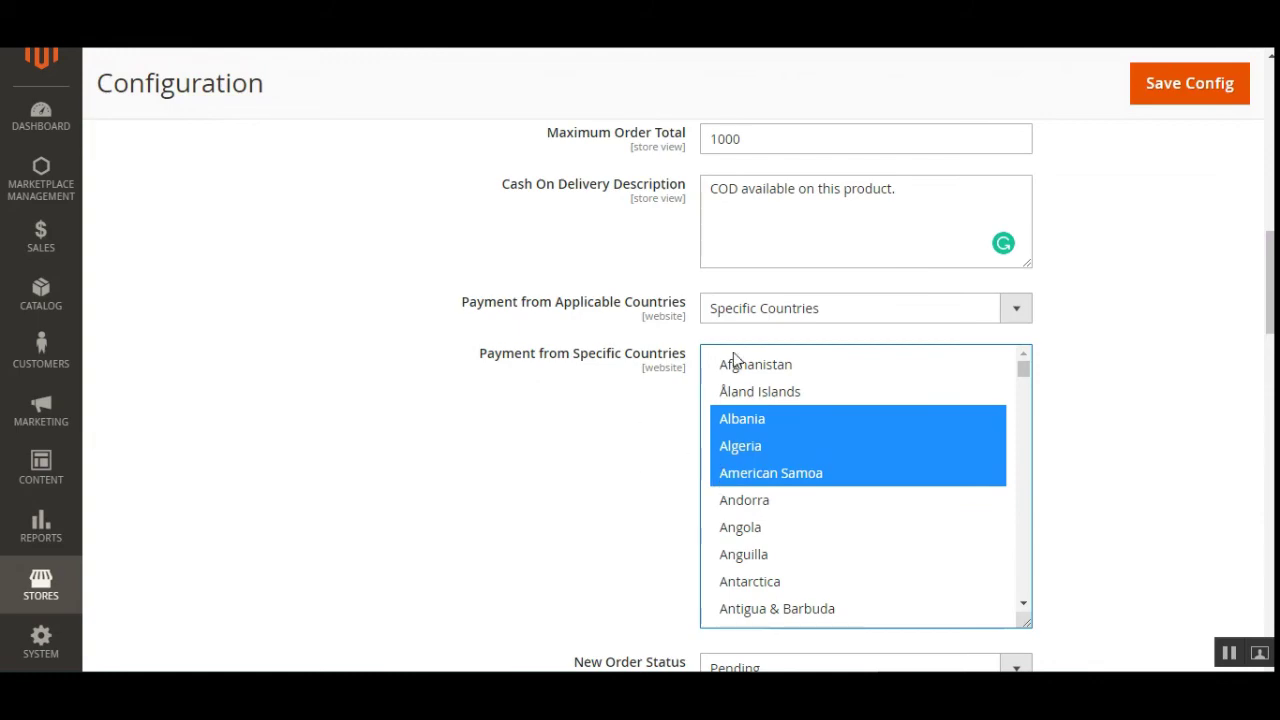
left_click(770, 315)
left_click(779, 335)
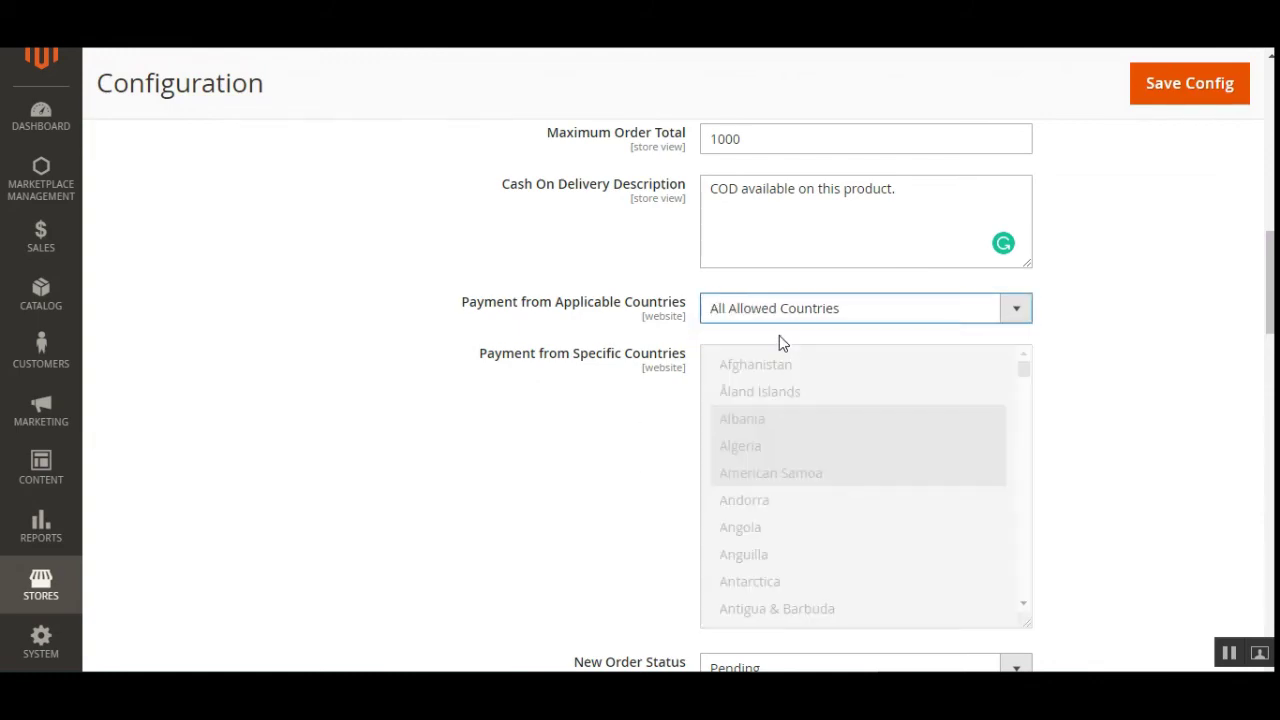
Choose Pending as the New Order Status for cash on delivery orders.
scroll(843, 318, "down", 6)
scroll(843, 318, "up", 2)
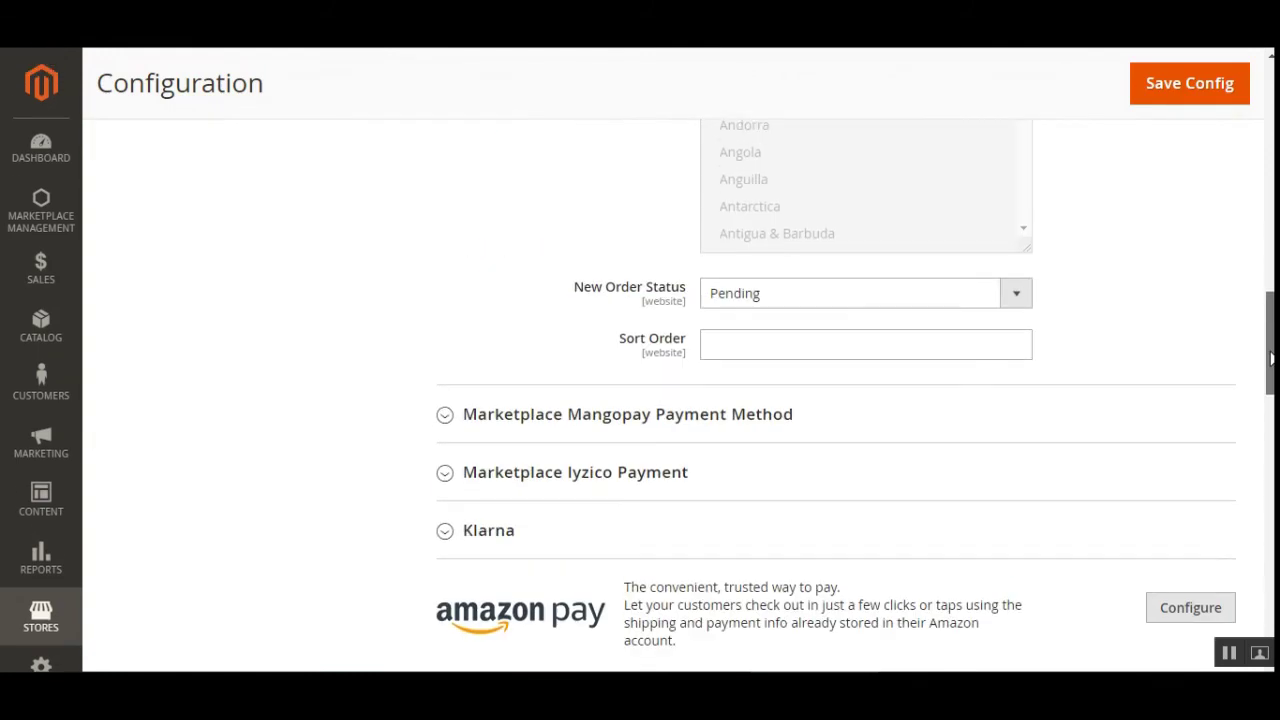
left_click(765, 295)
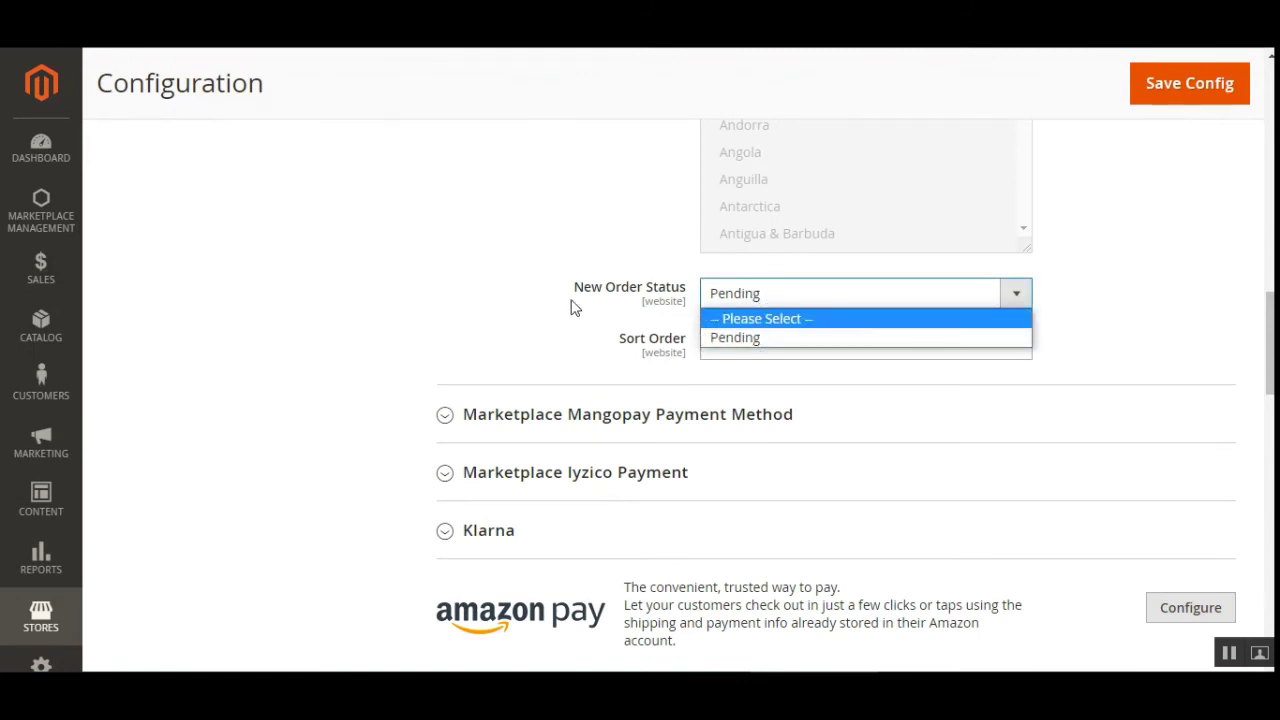
left_click(510, 306)
left_click(1017, 306)
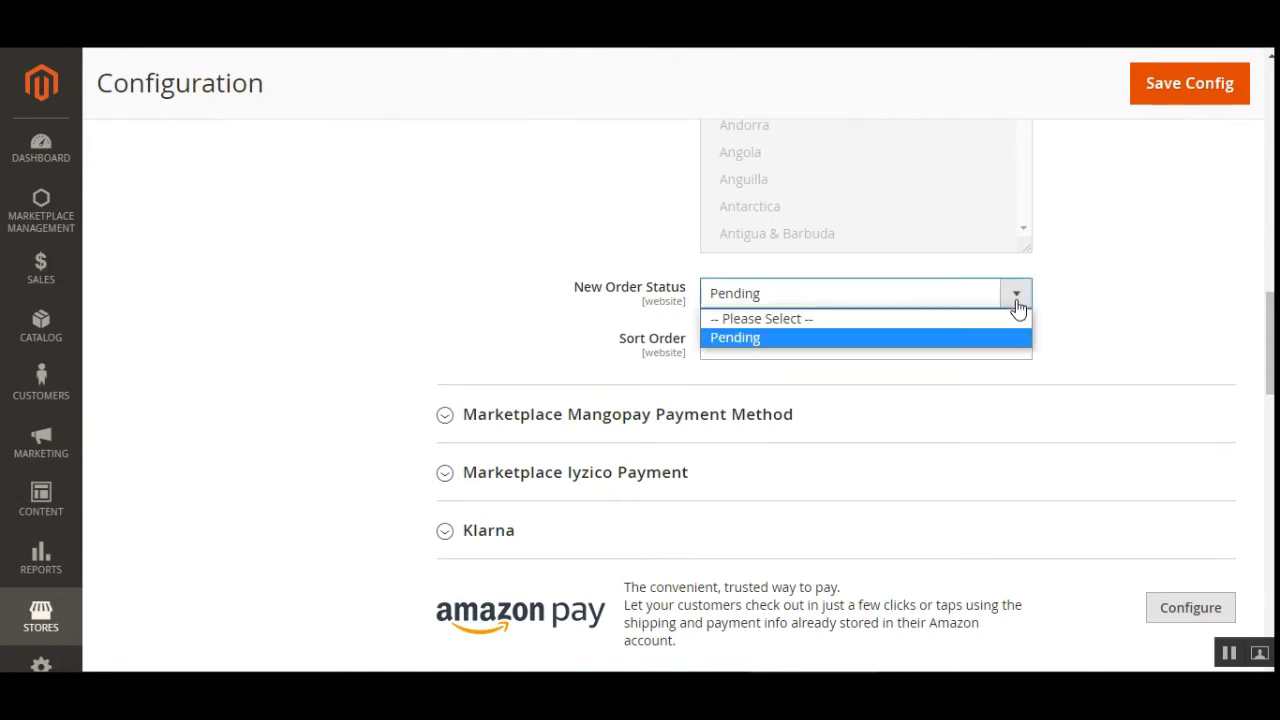
left_click(738, 340)
Examine the Sort Order setting of the cash on delivery payment method.
left_click(790, 350)
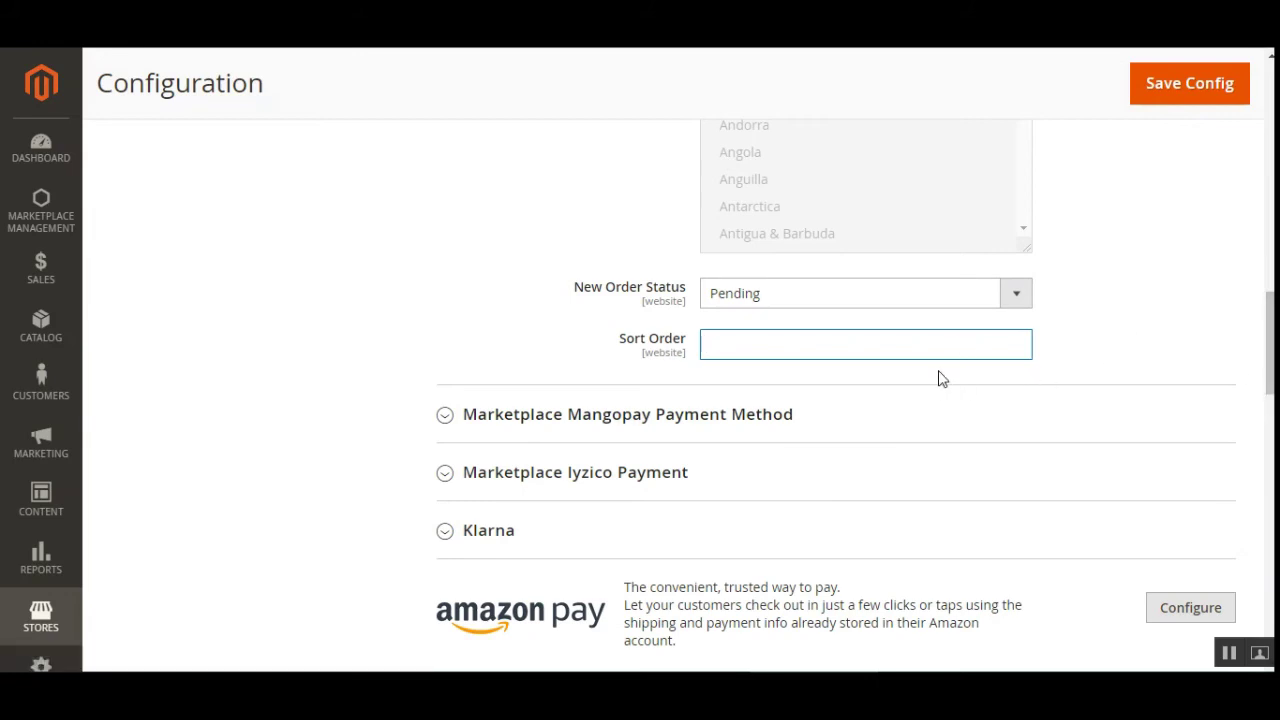
scroll(1259, 344, "up", 1)
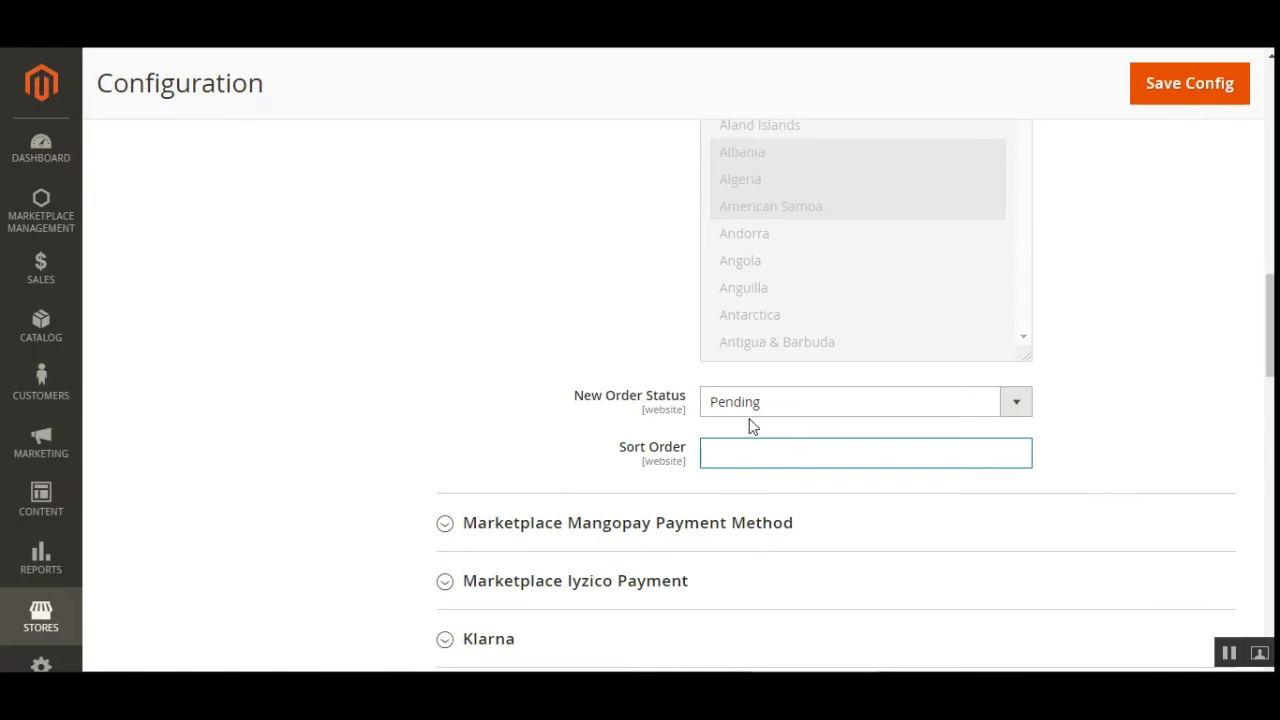
left_click_drag(624, 453, 692, 455)
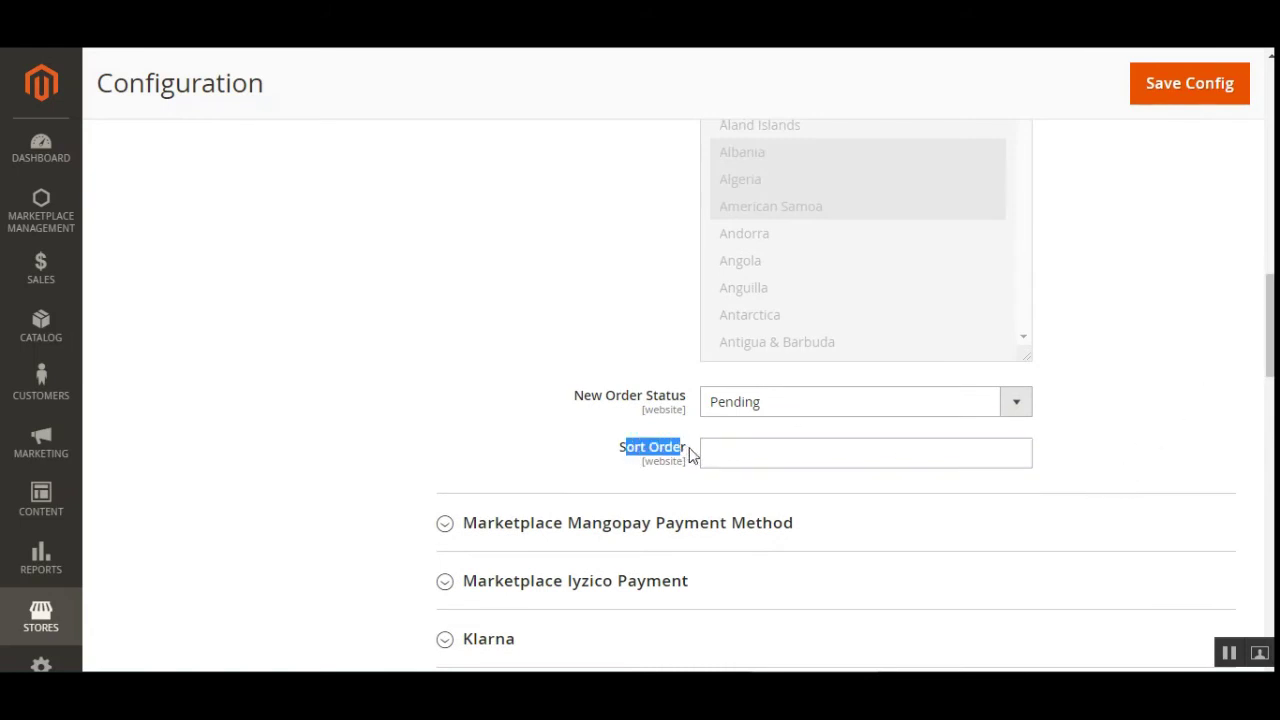
left_click(576, 478)
left_click(755, 456)
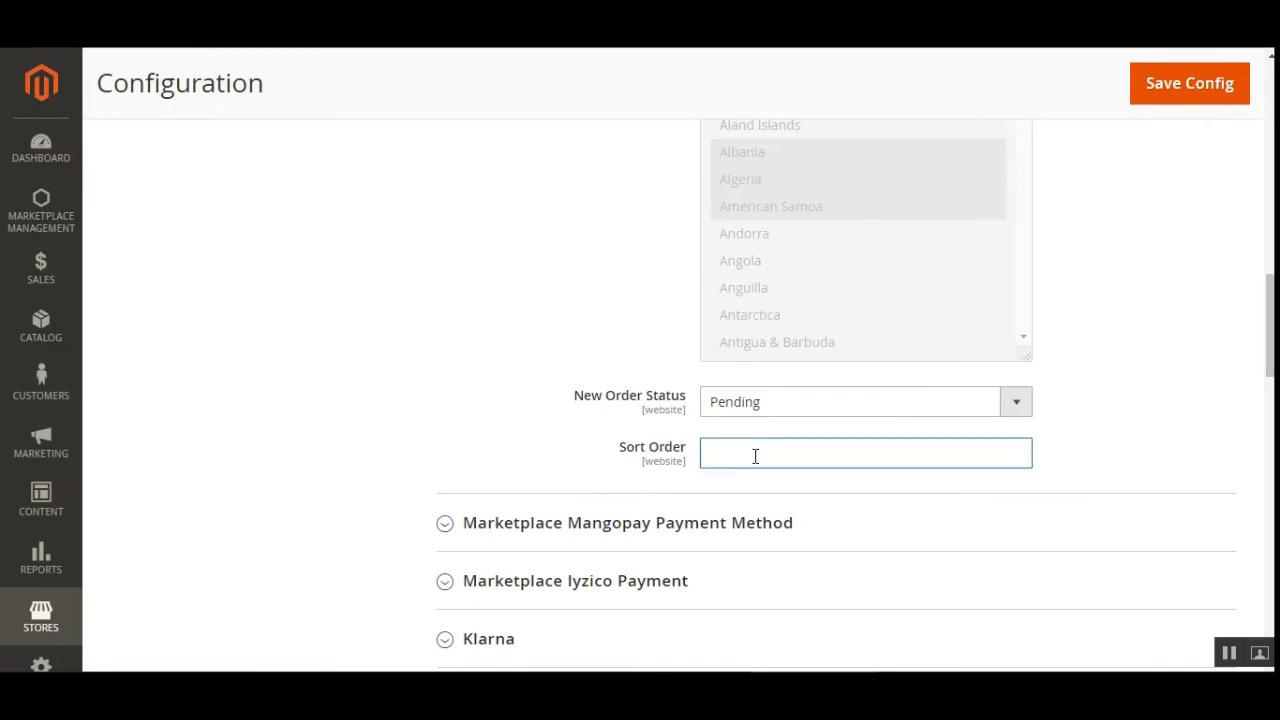
left_click(731, 597)
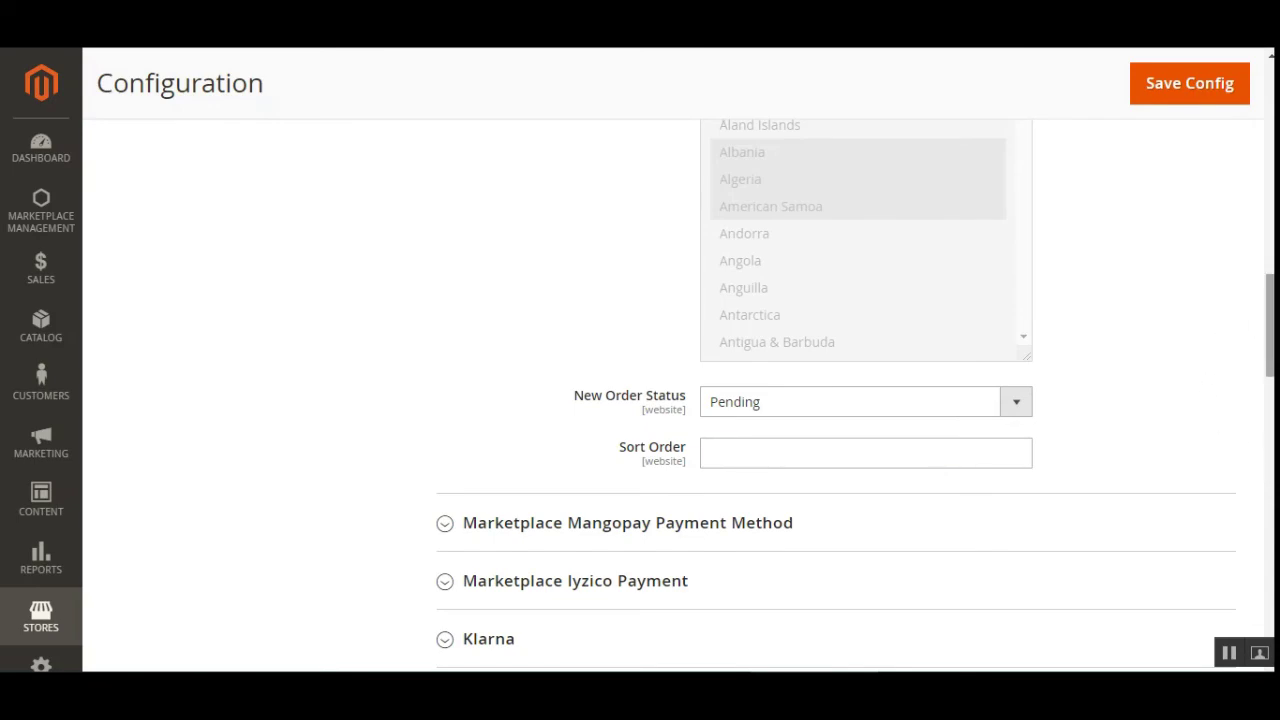
scroll(680, 390, "down", 2)
scroll(680, 390, "up", 10)
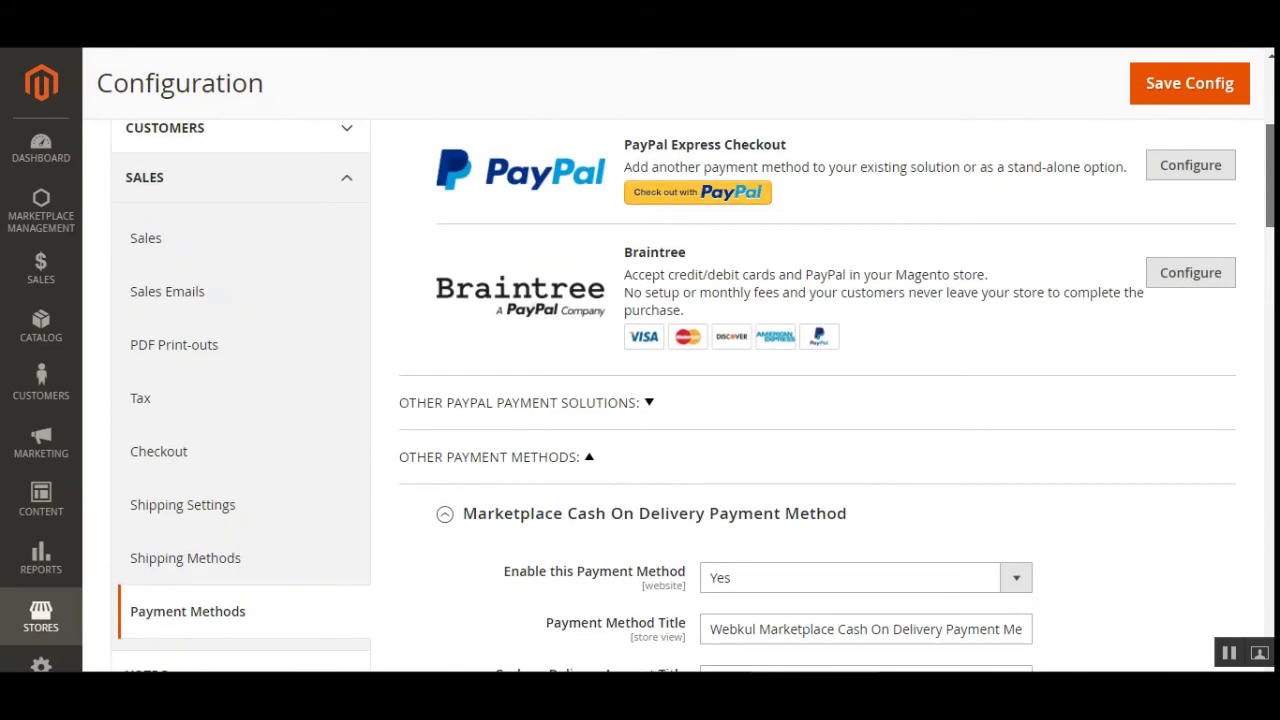
scroll(999, 349, "down", 1)
scroll(999, 349, "up", 3)
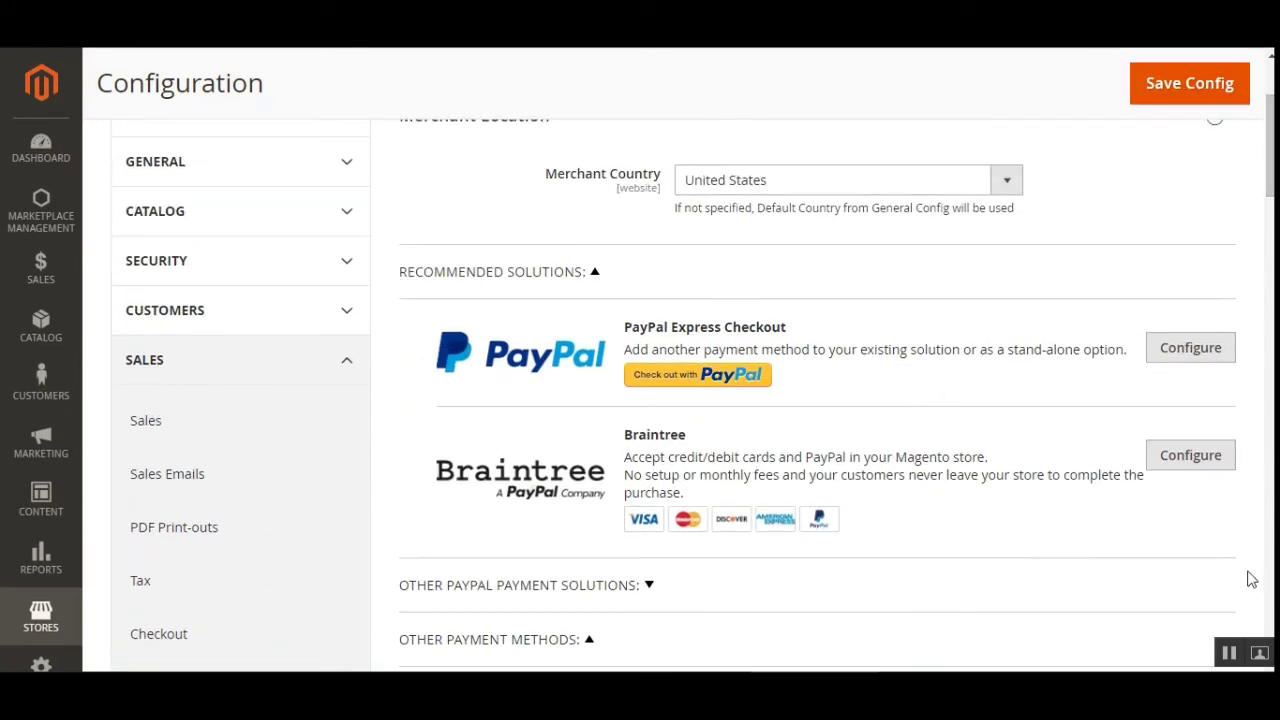
scroll(934, 444, "down", 5)
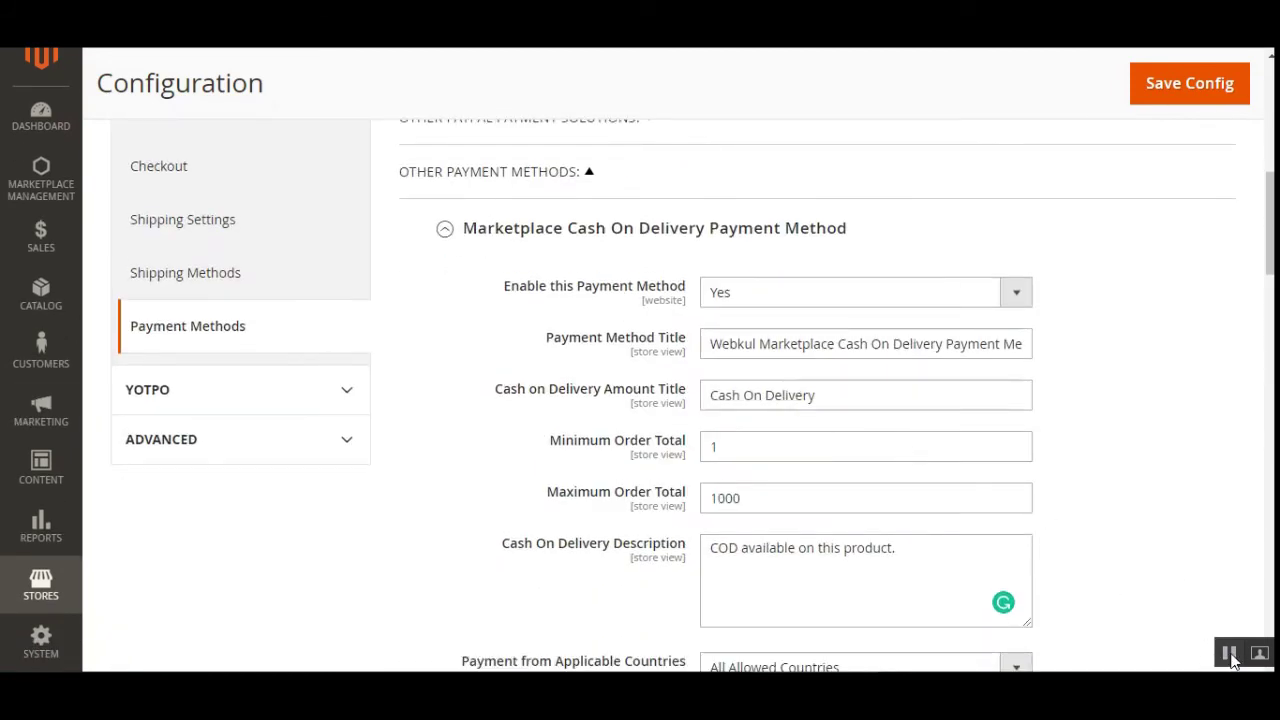
Open the Marketplace Cash On Delivery Rates and Marketplace Cash On Delivery Orders admin pages in separate new browser tabs.
scroll(200, 500, "up", 4)
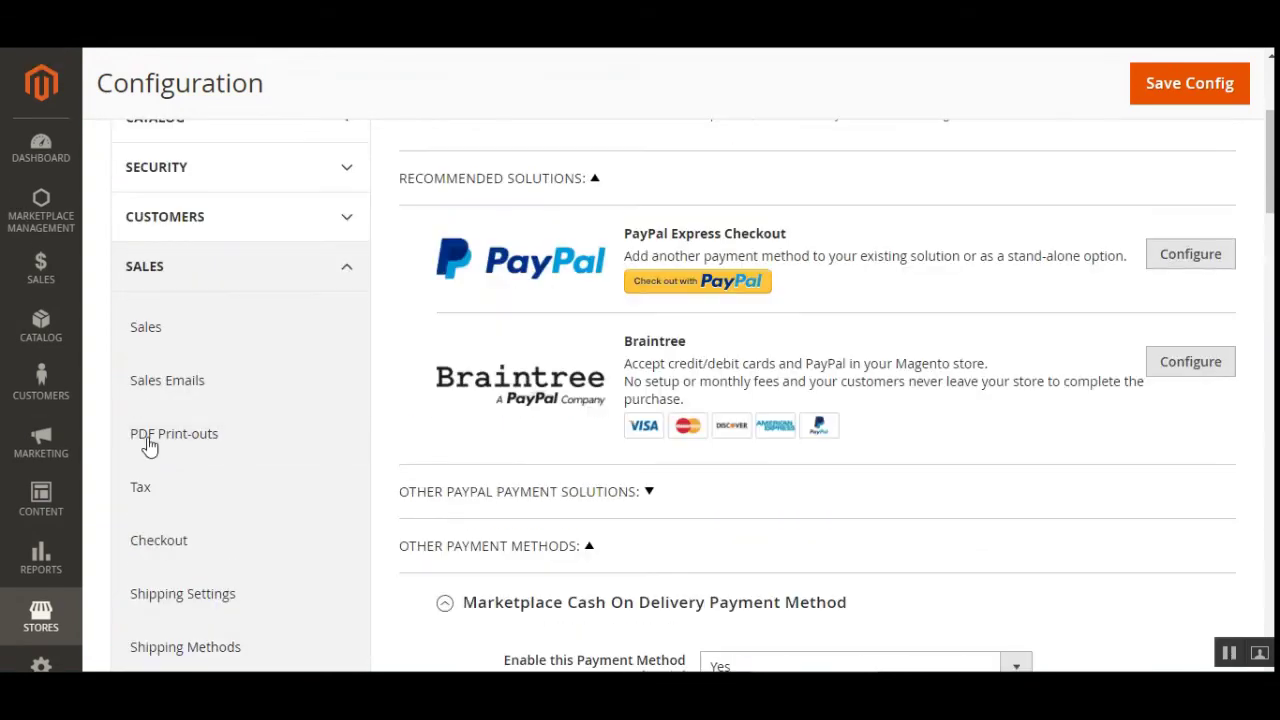
left_click(38, 222)
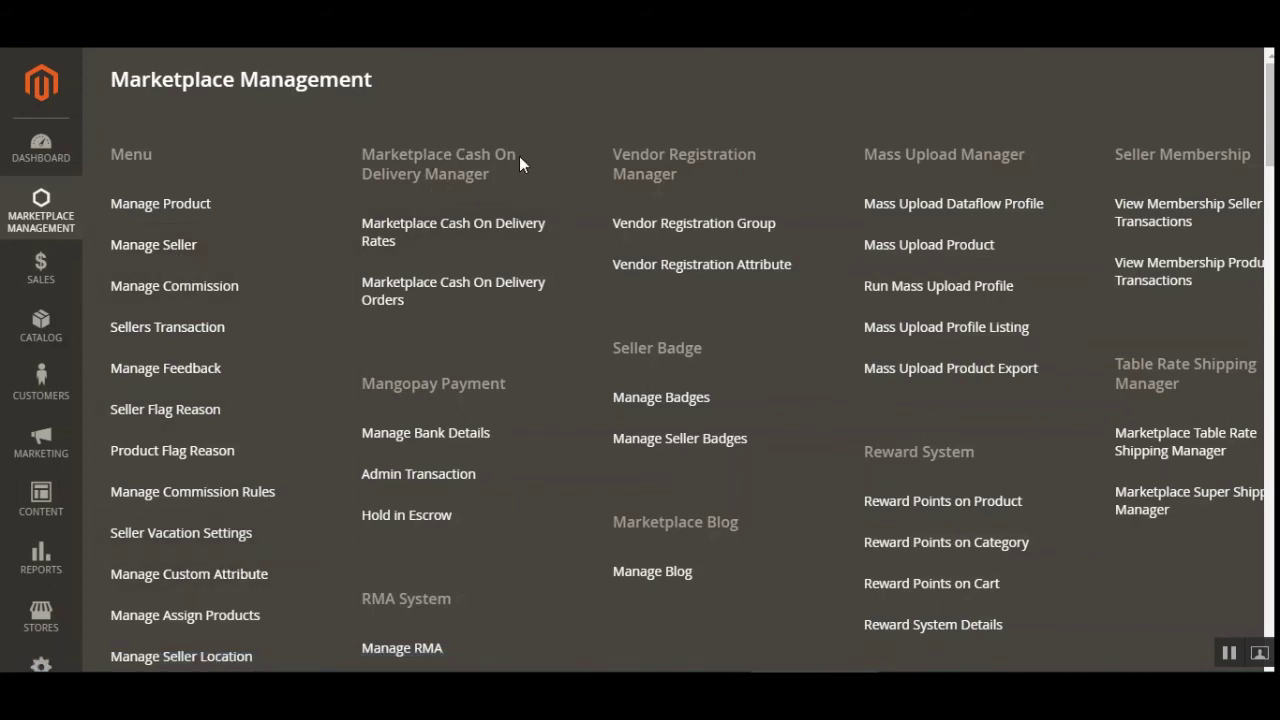
left_click_drag(414, 160, 473, 181)
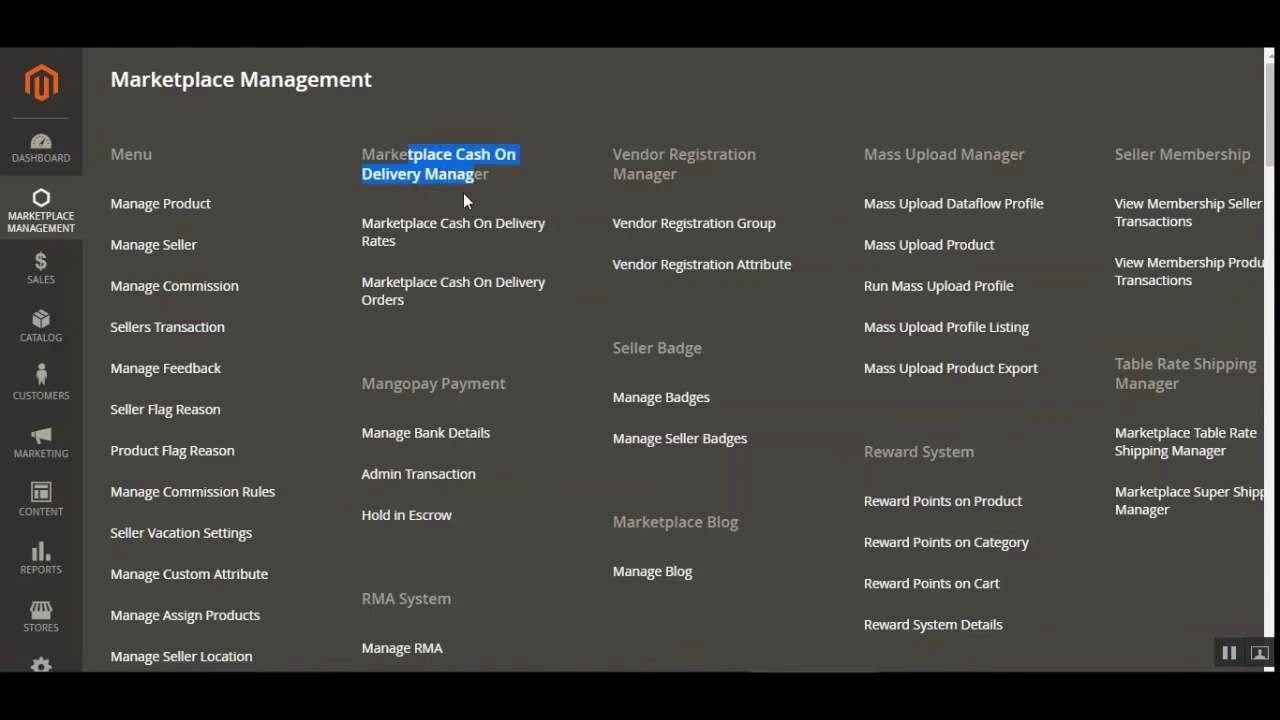
right_click(449, 232)
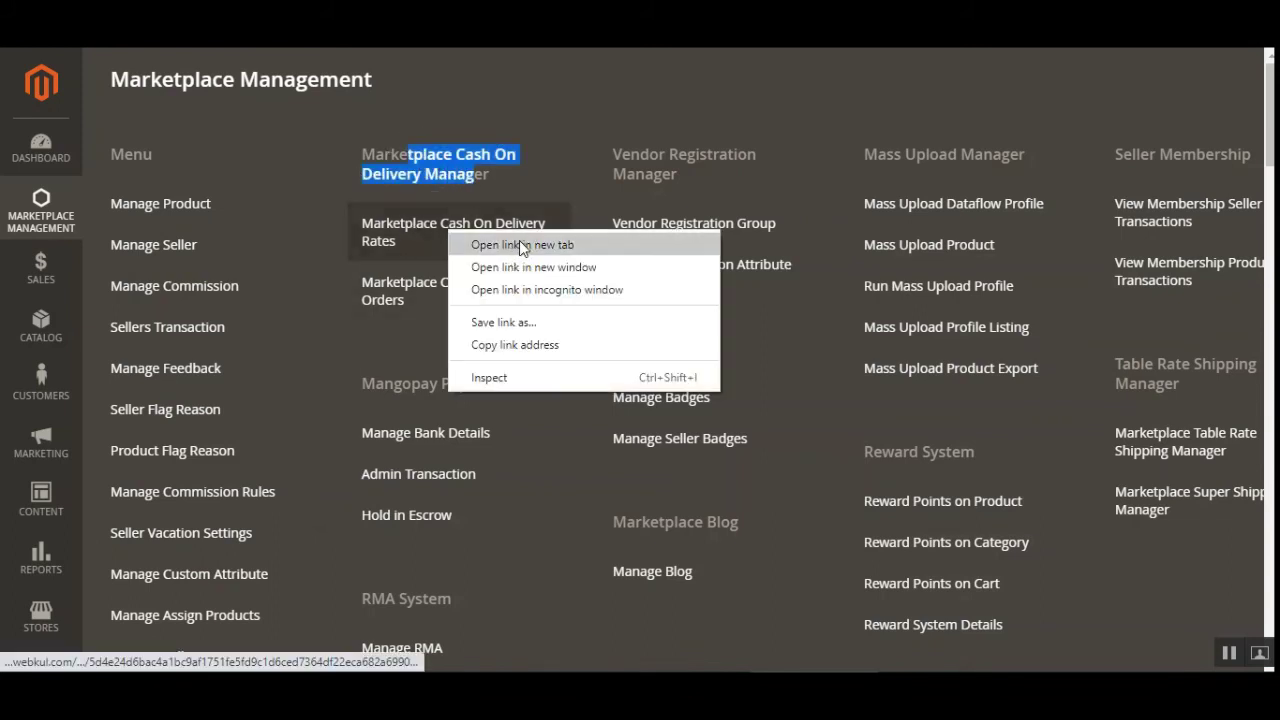
left_click(521, 245)
right_click(450, 280)
left_click(495, 296)
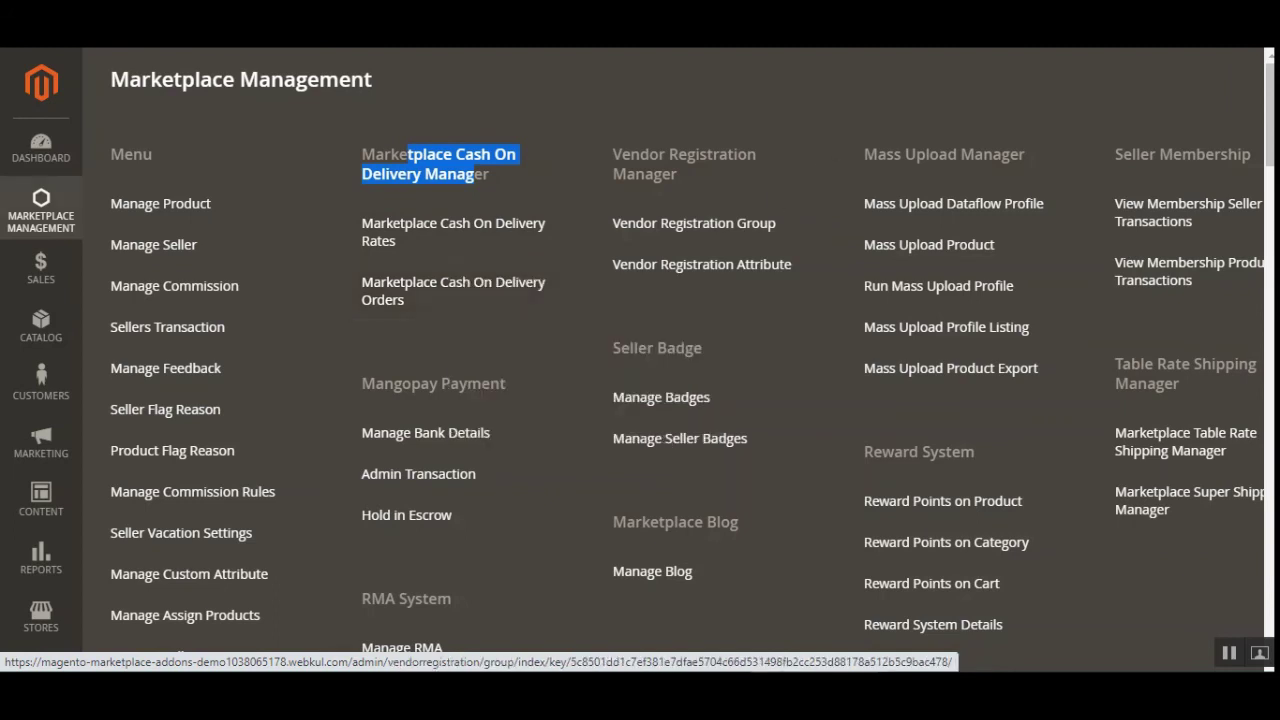
Switch to the Marketplace Cash on Delivery Rates Manager and look over the listed rates.
left_click(900, 30)
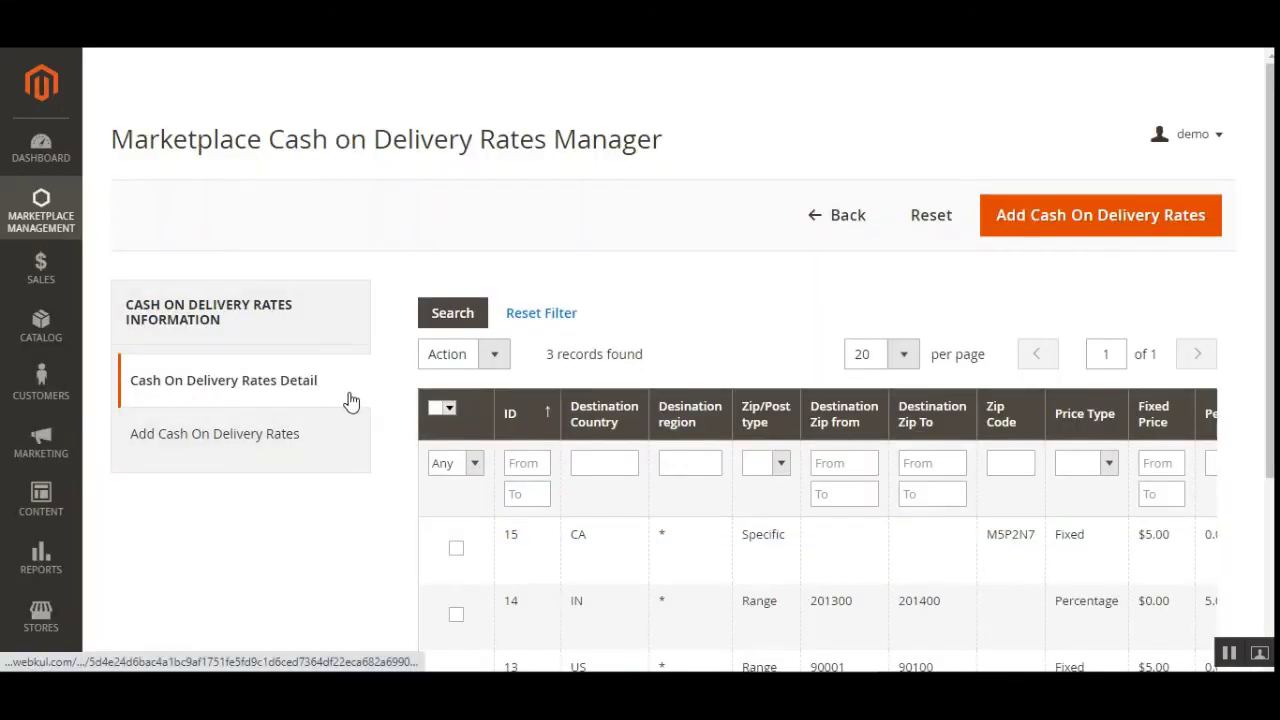
scroll(420, 500, "down", 1)
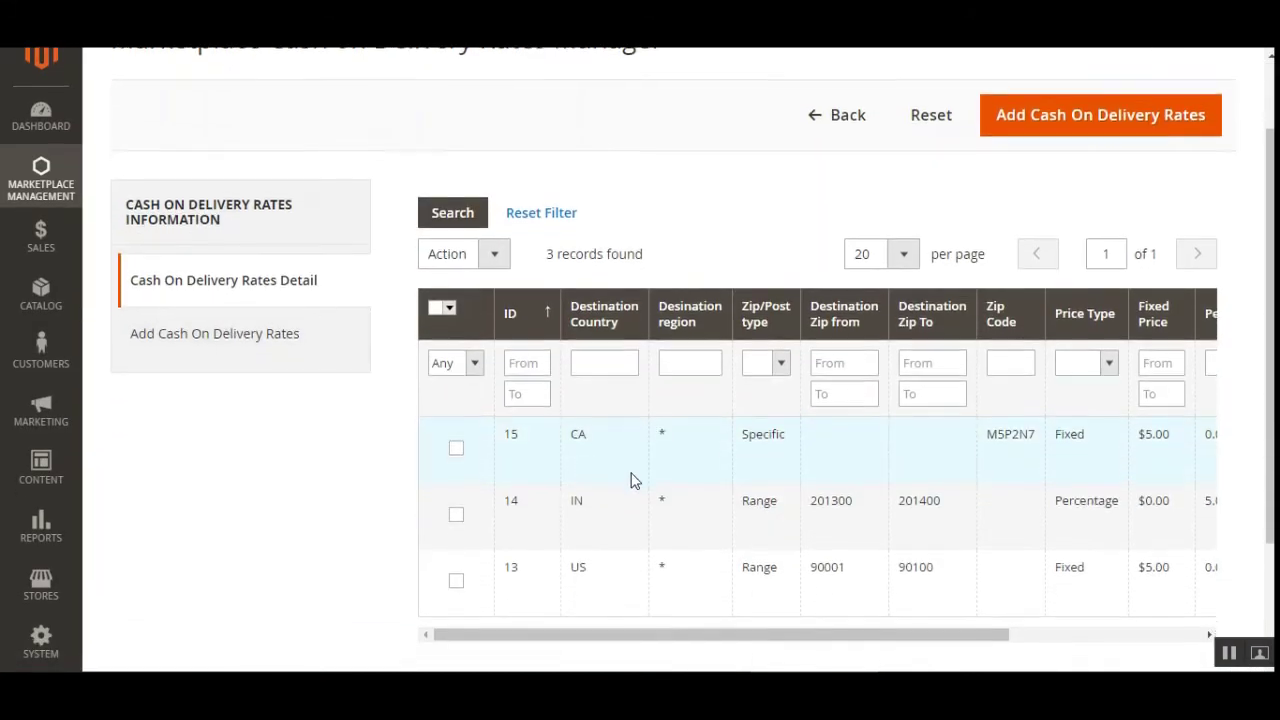
scroll(632, 400, "down", 2)
scroll(632, 337, "up", 3)
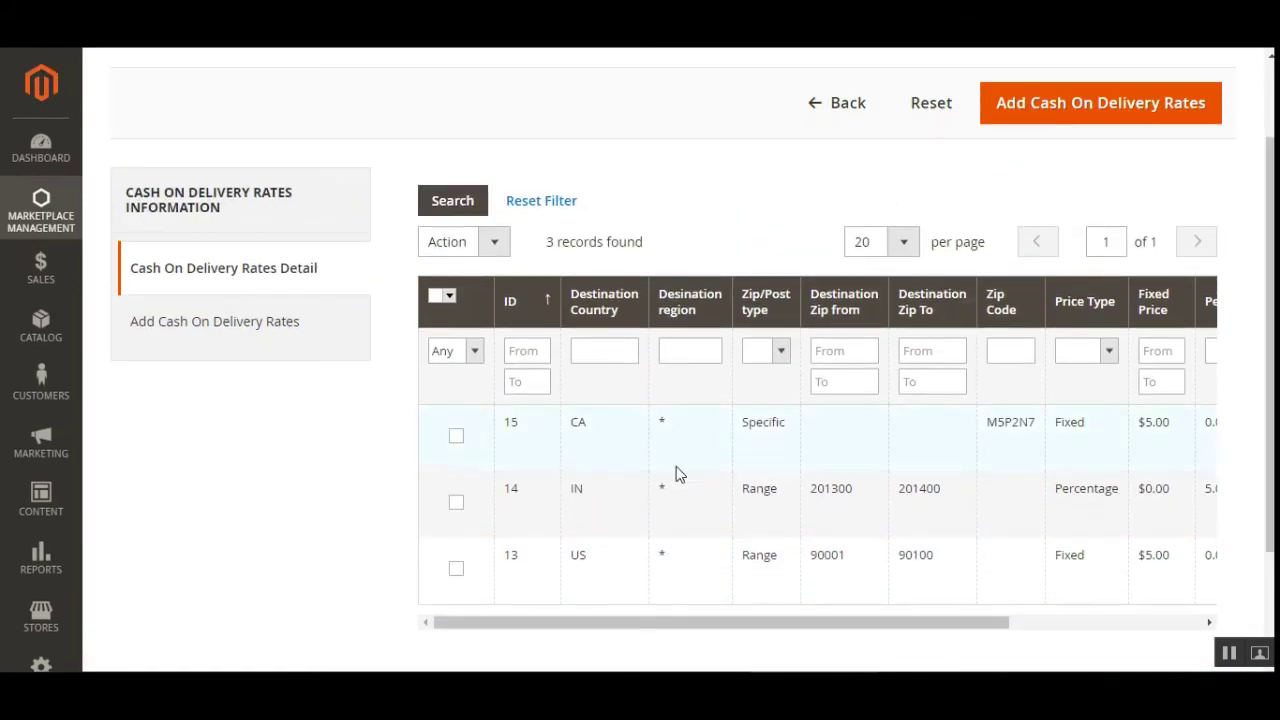
Show the Add Cash On Delivery Rates section and examine its CSV File upload option.
left_click(216, 328)
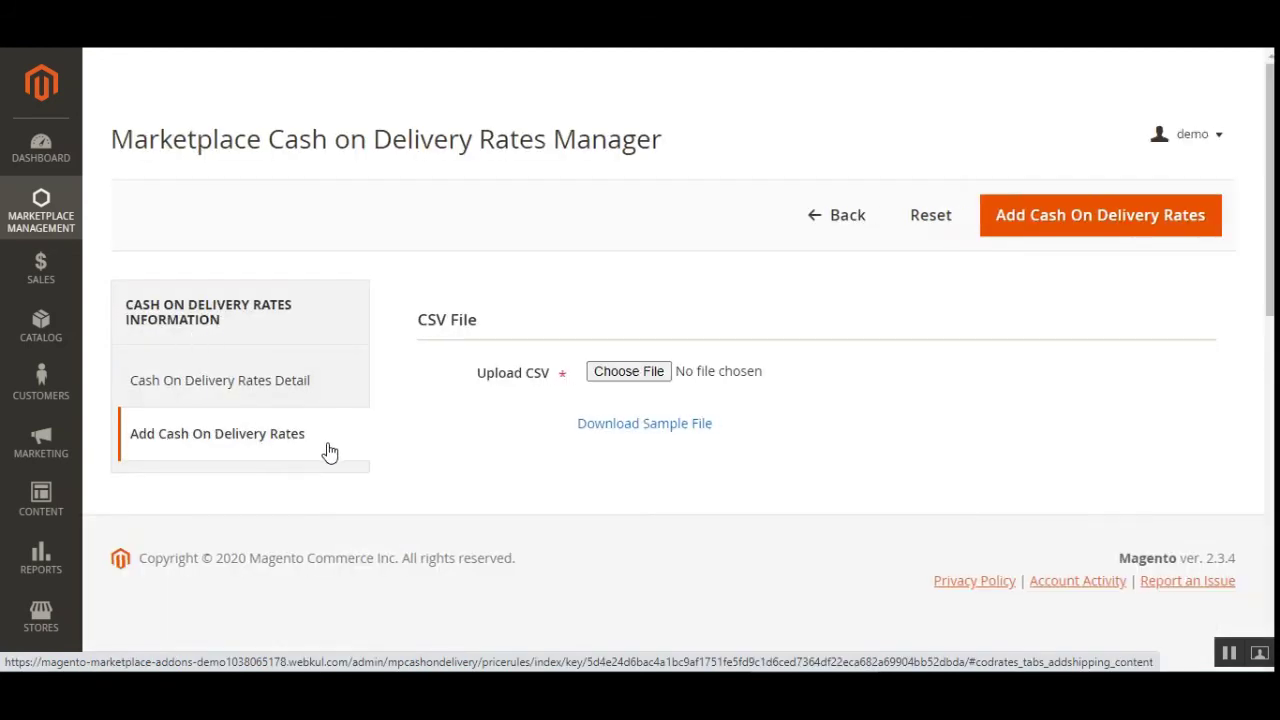
left_click_drag(420, 322, 502, 324)
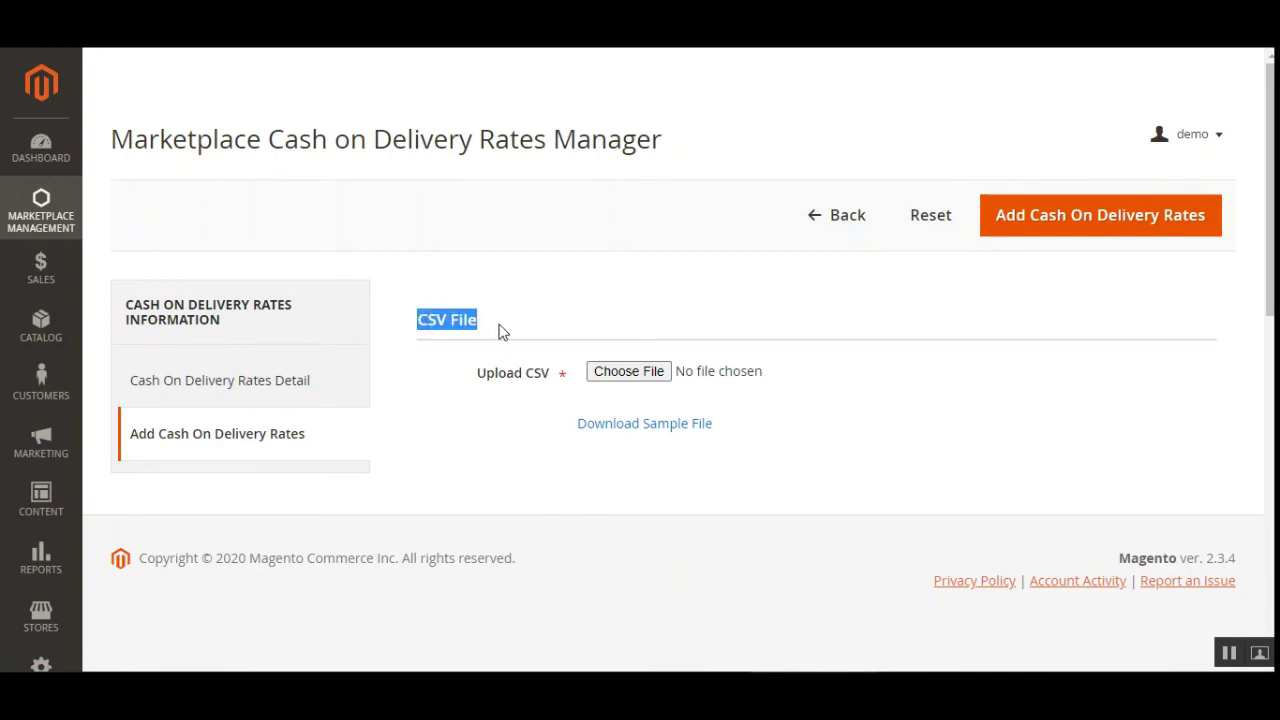
left_click(575, 310)
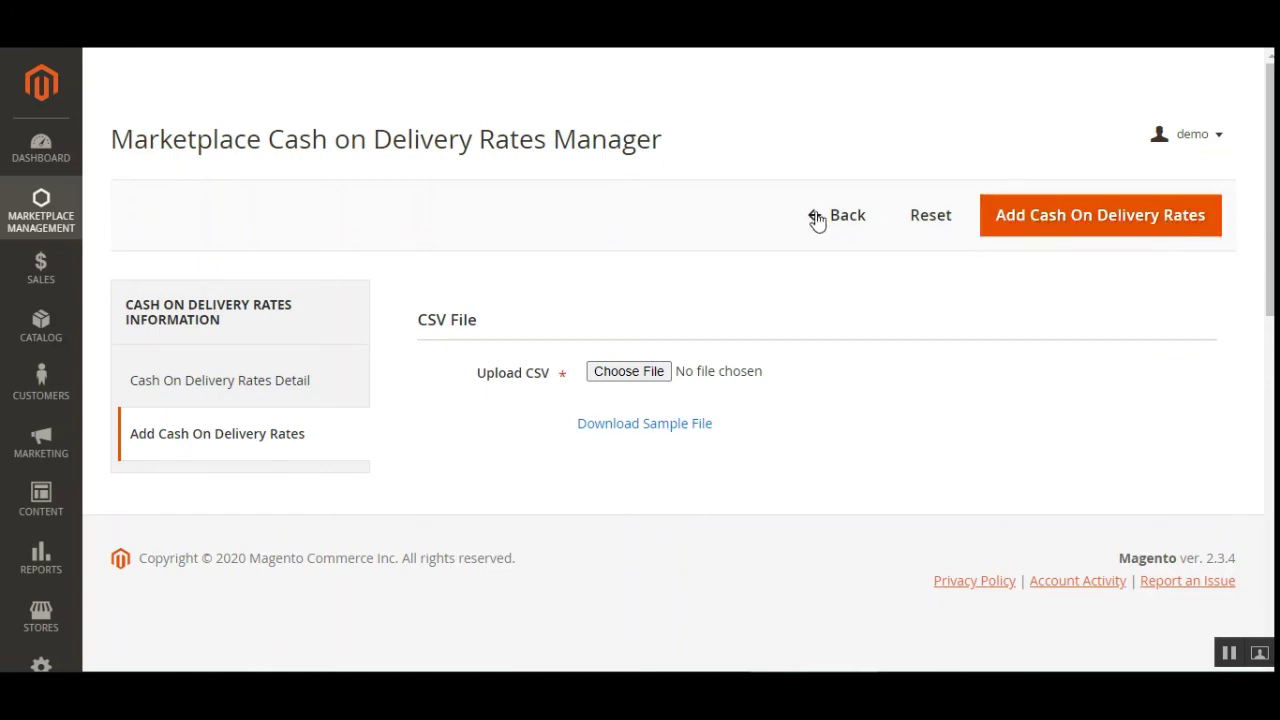
Return to Cash On Delivery Rates Detail and examine the rate columns through to the Edit and Delete actions.
left_click(251, 389)
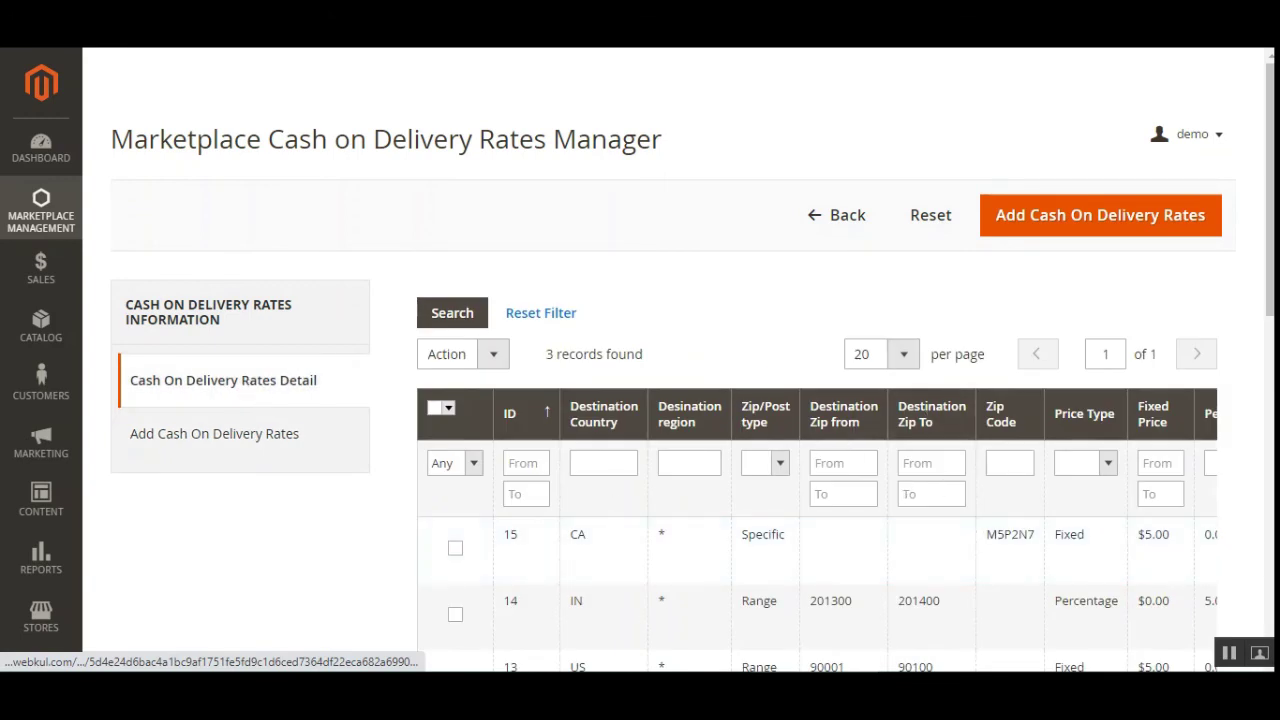
scroll(1240, 332, "down", 5)
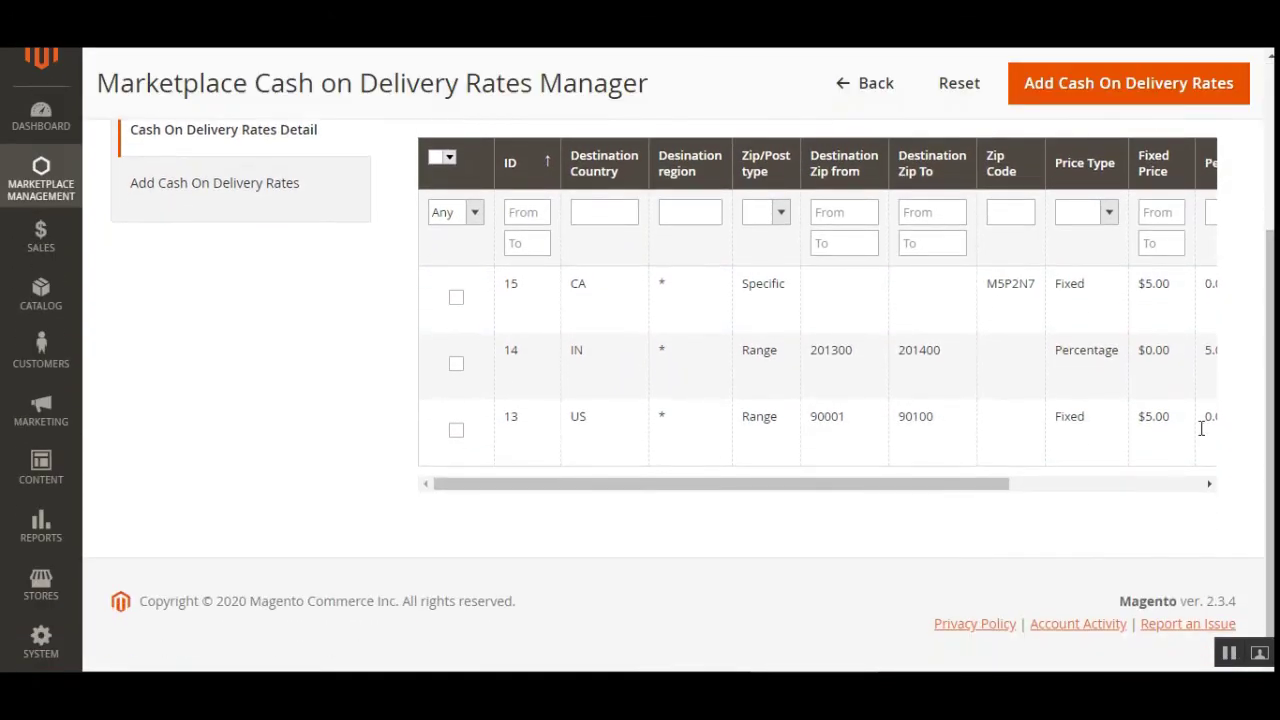
left_click_drag(975, 498, 1200, 486)
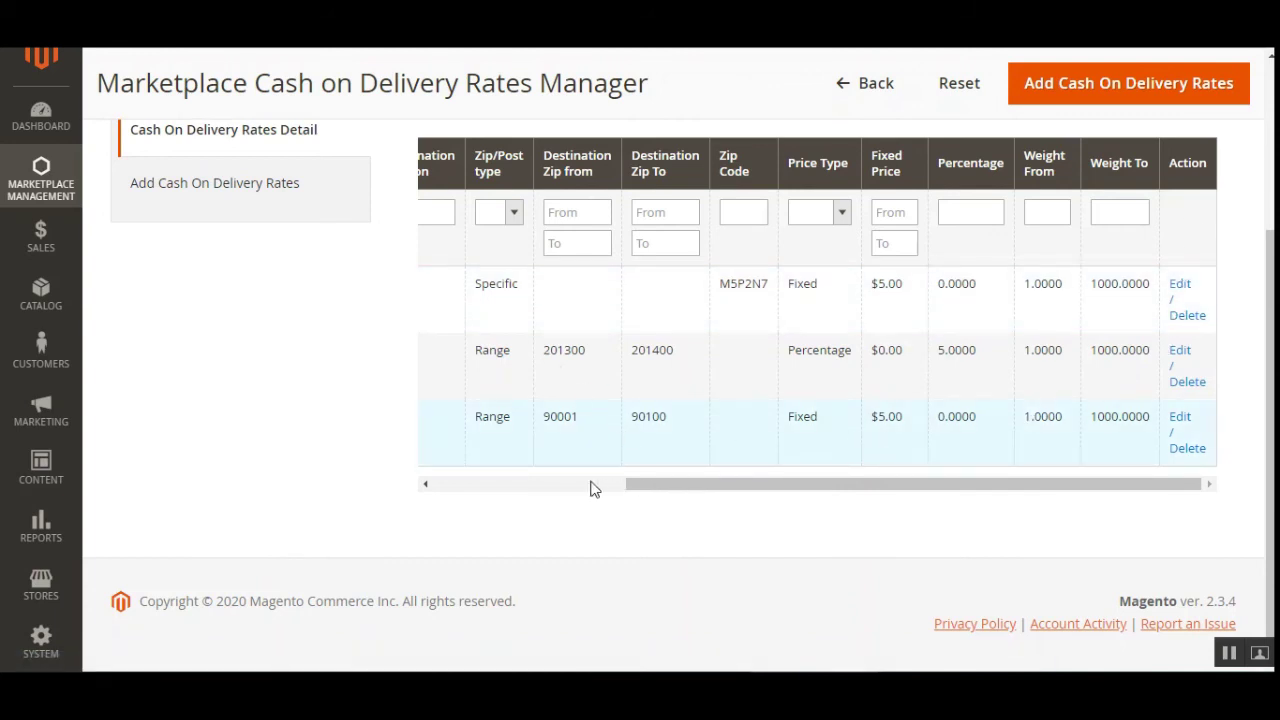
Open the Canada rate for editing, examine its fields from Zip Code Type to Weight To, and return to the rates list.
left_click(506, 293)
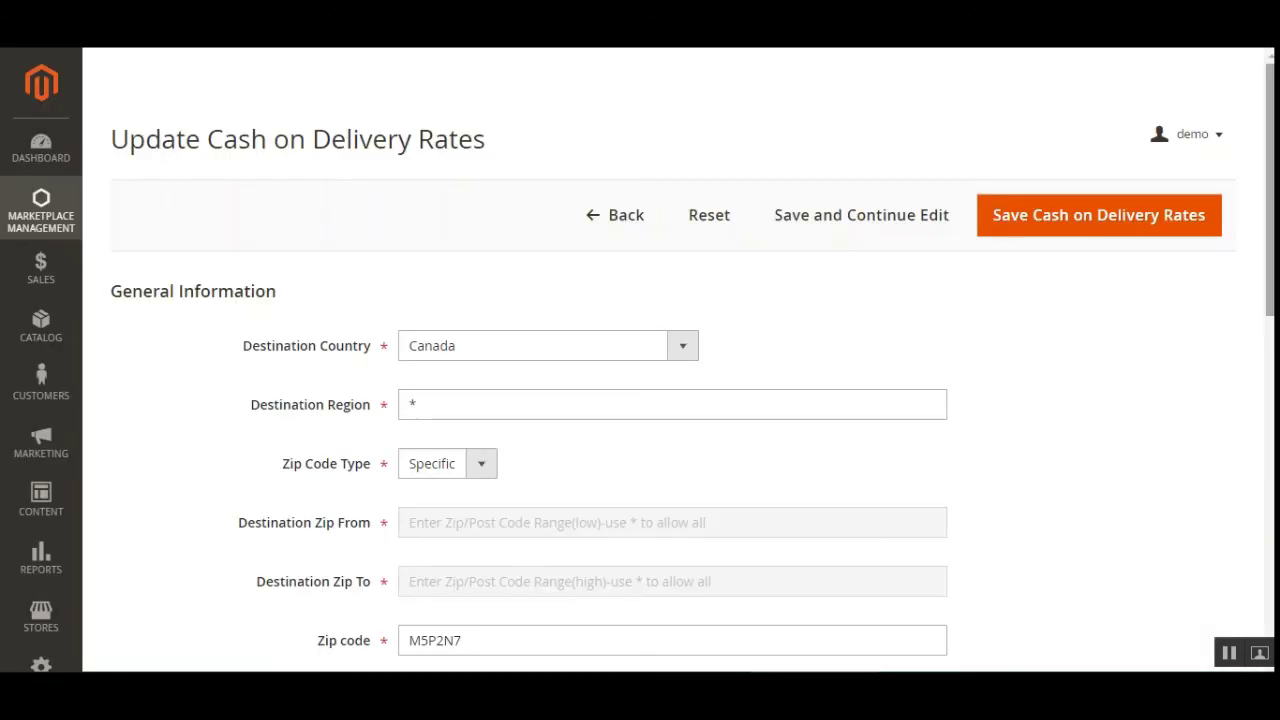
scroll(571, 466, "down", 2)
left_click_drag(305, 320, 366, 322)
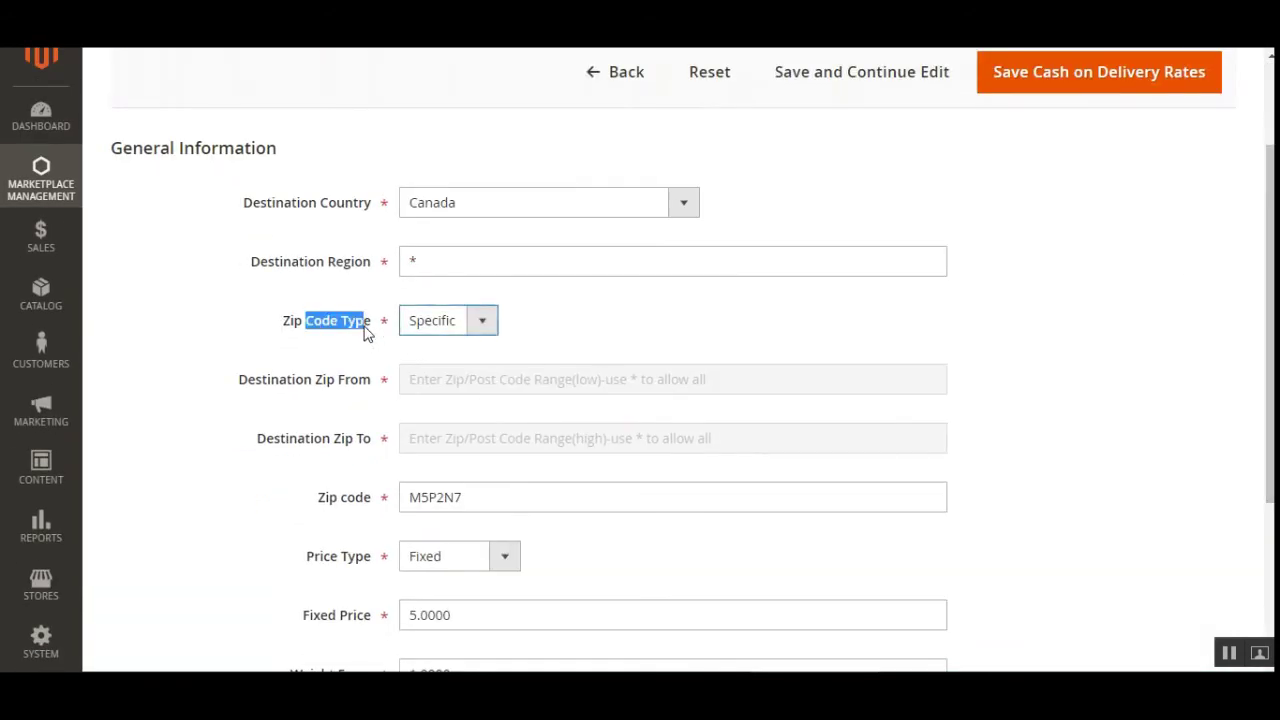
scroll(511, 489, "down", 2)
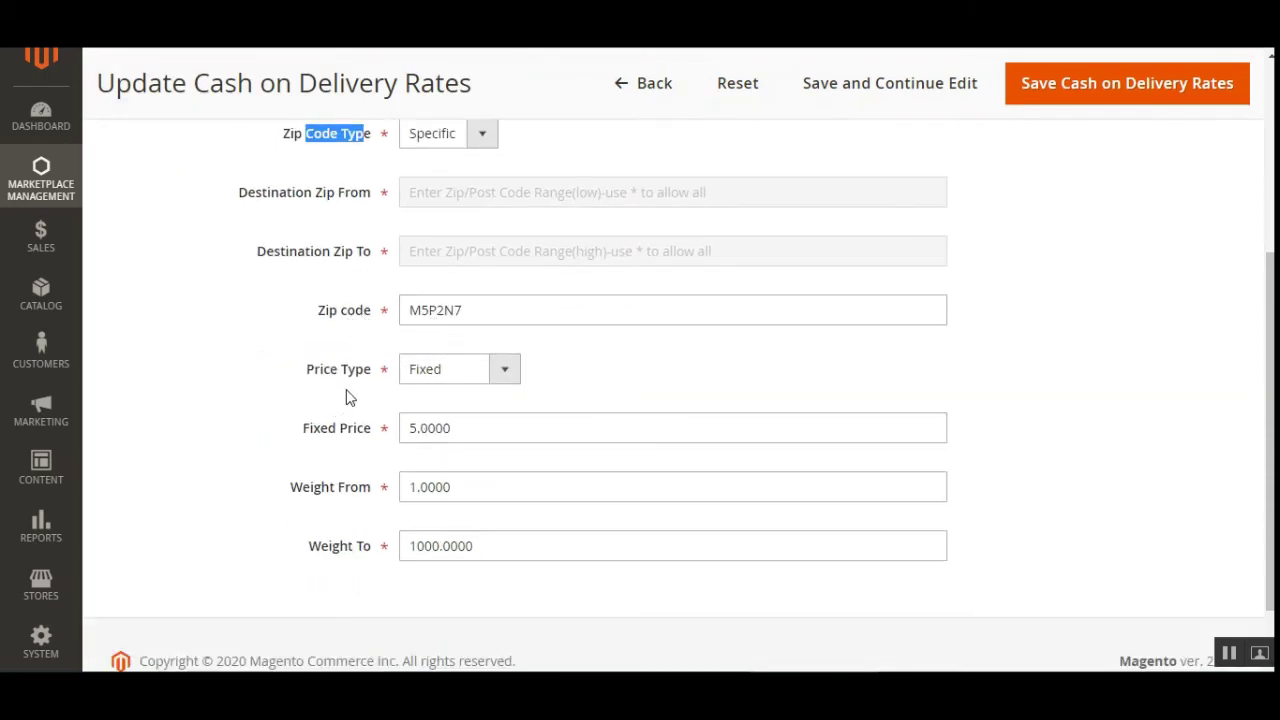
scroll(390, 545, "up", 3)
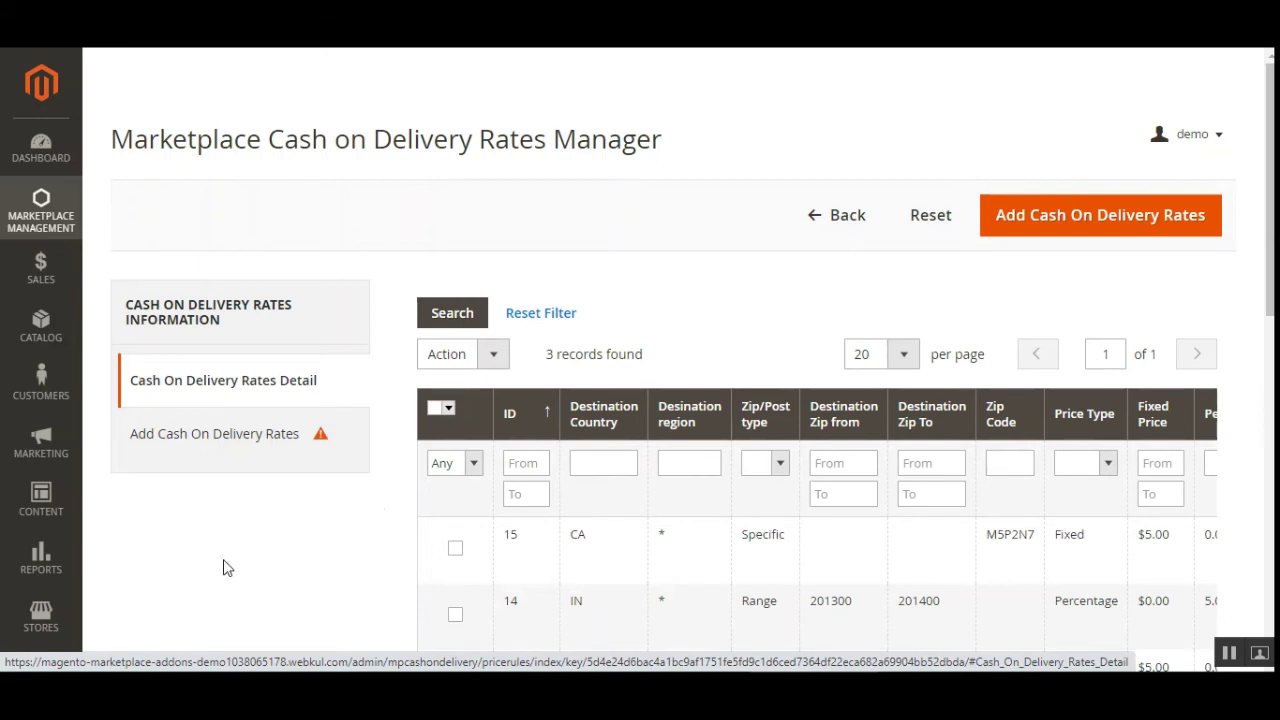
Open the Manage Product page of Marketplace Management to list the sellers' products.
left_click(41, 210)
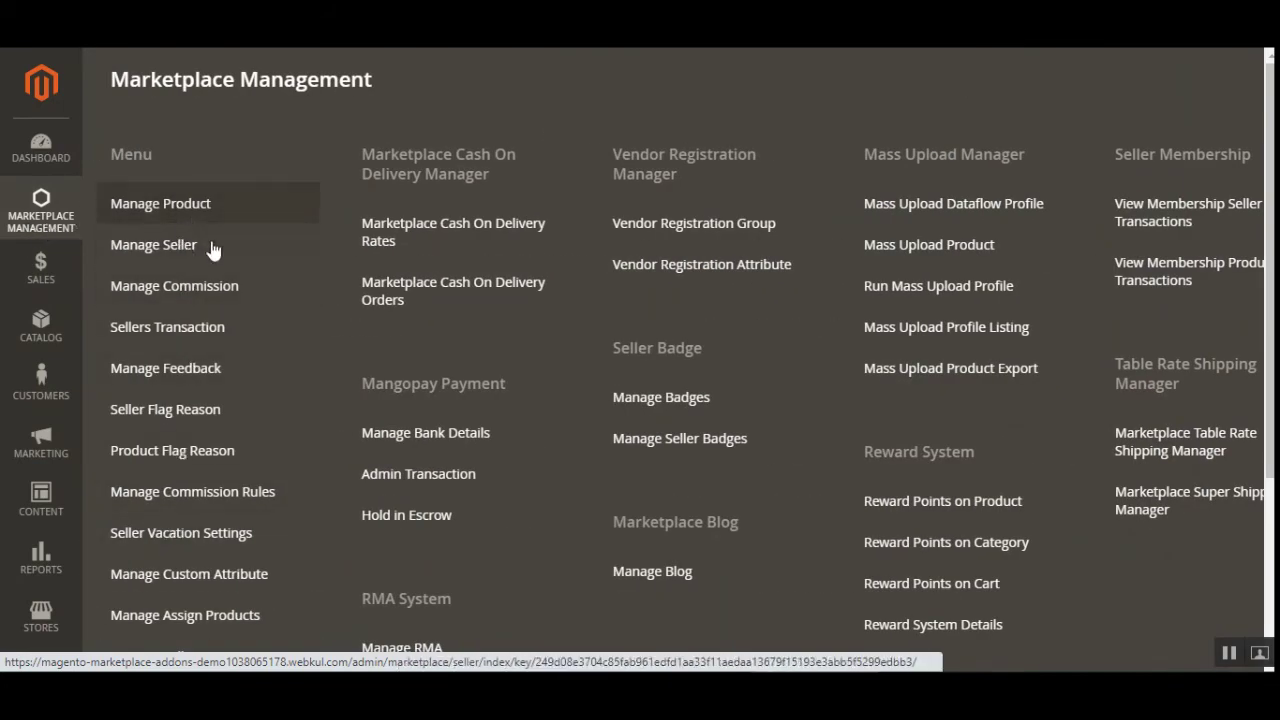
left_click(246, 284)
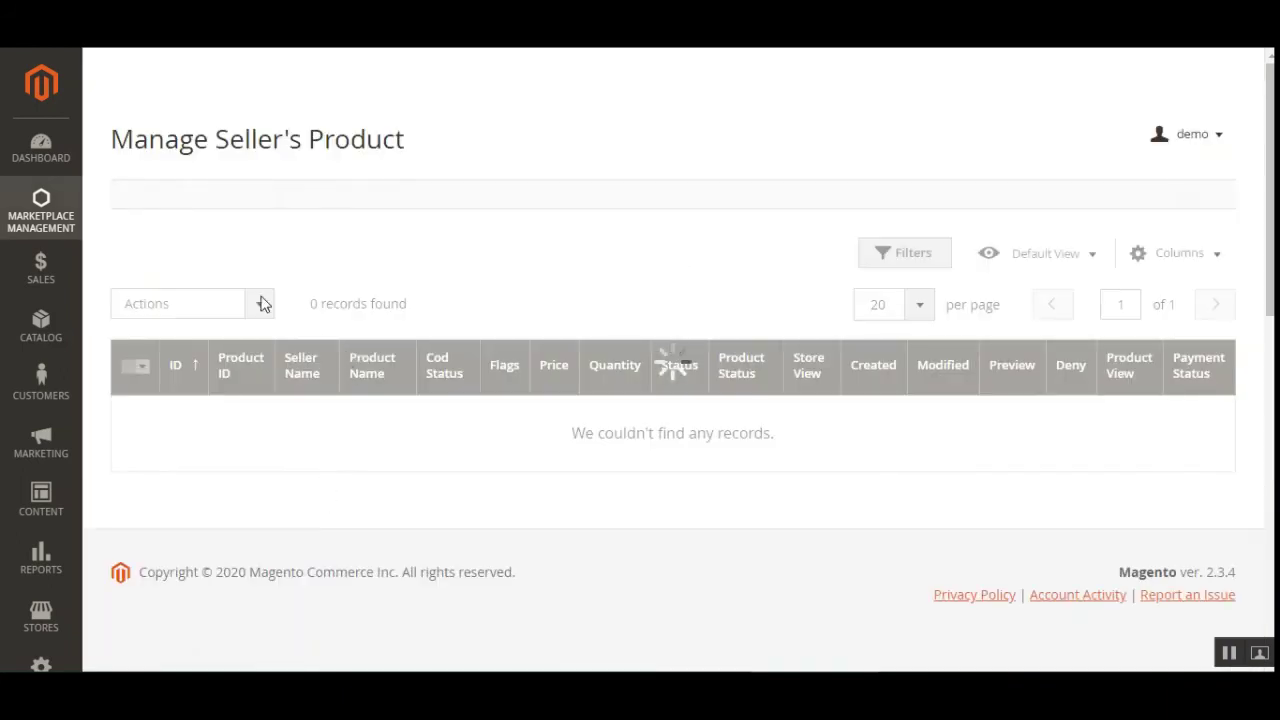
left_click_drag(140, 143, 420, 151)
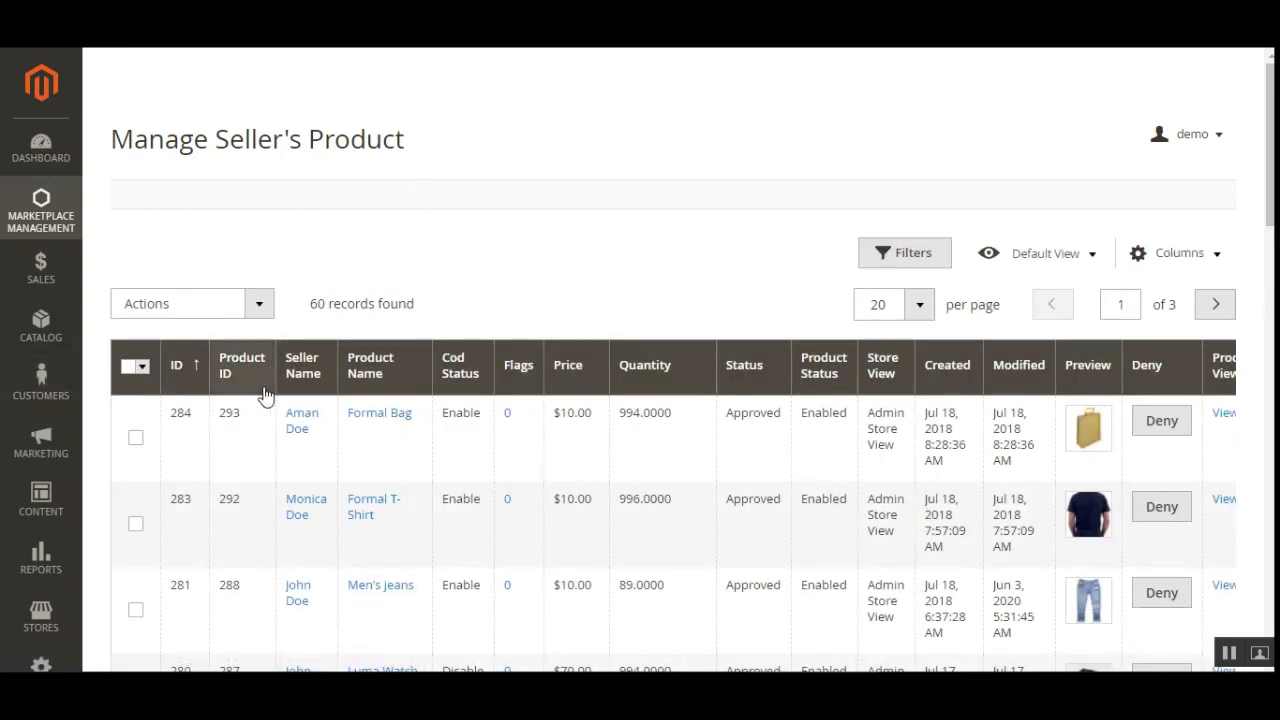
Select the Men's jeans product and view the Enable and Disable choices of the Update COD Status action without applying one.
scroll(145, 498, "down", 1)
left_click(135, 516)
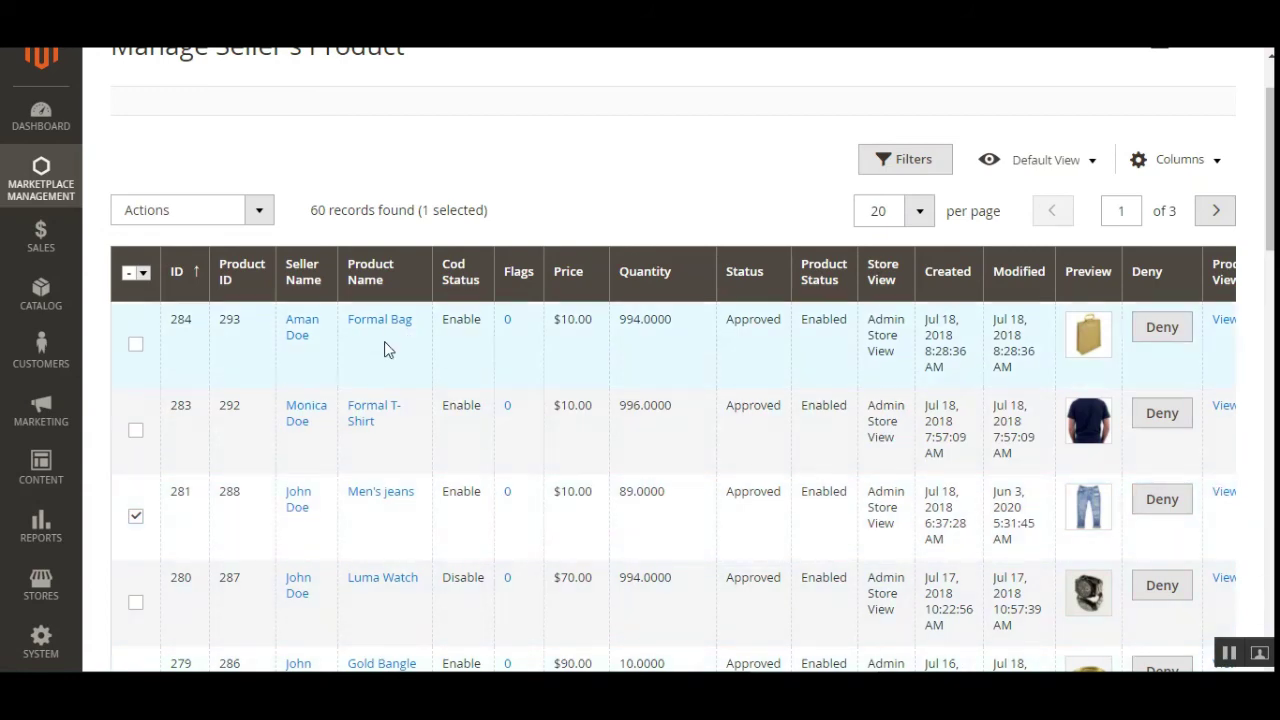
scroll(390, 350, "up", 1)
scroll(477, 375, "down", 2)
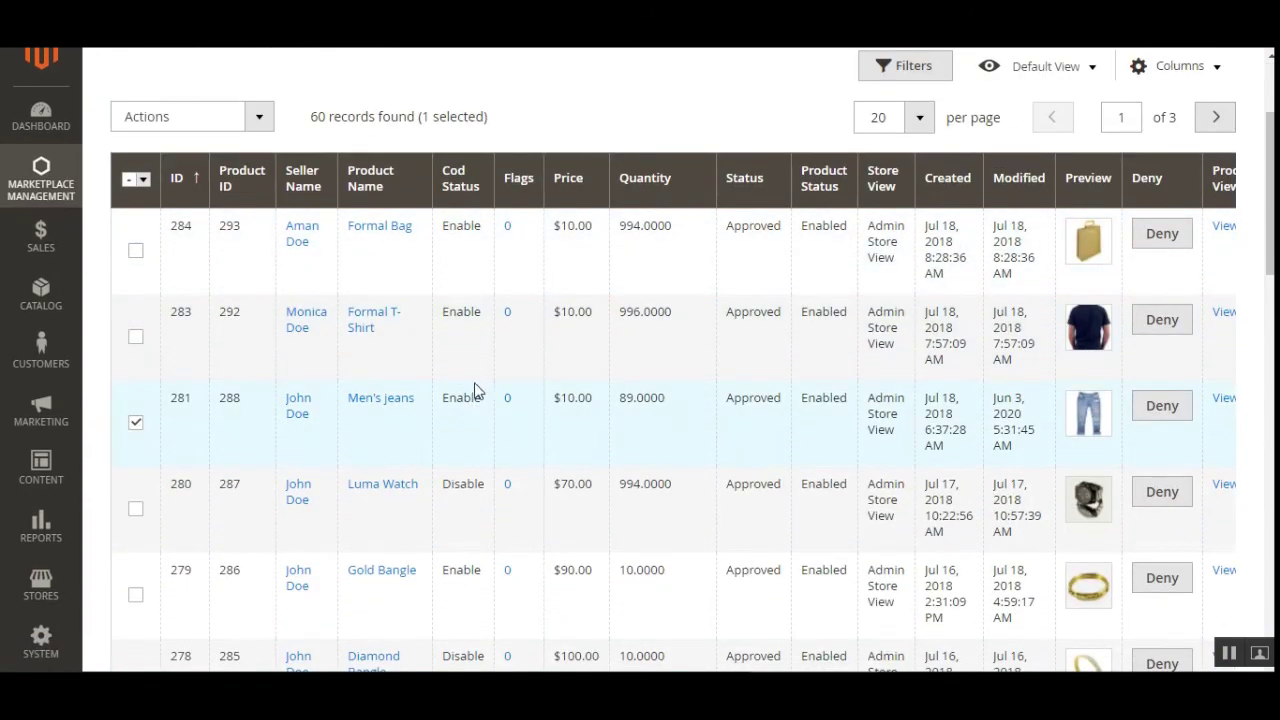
scroll(323, 409, "up", 1)
left_click(264, 218)
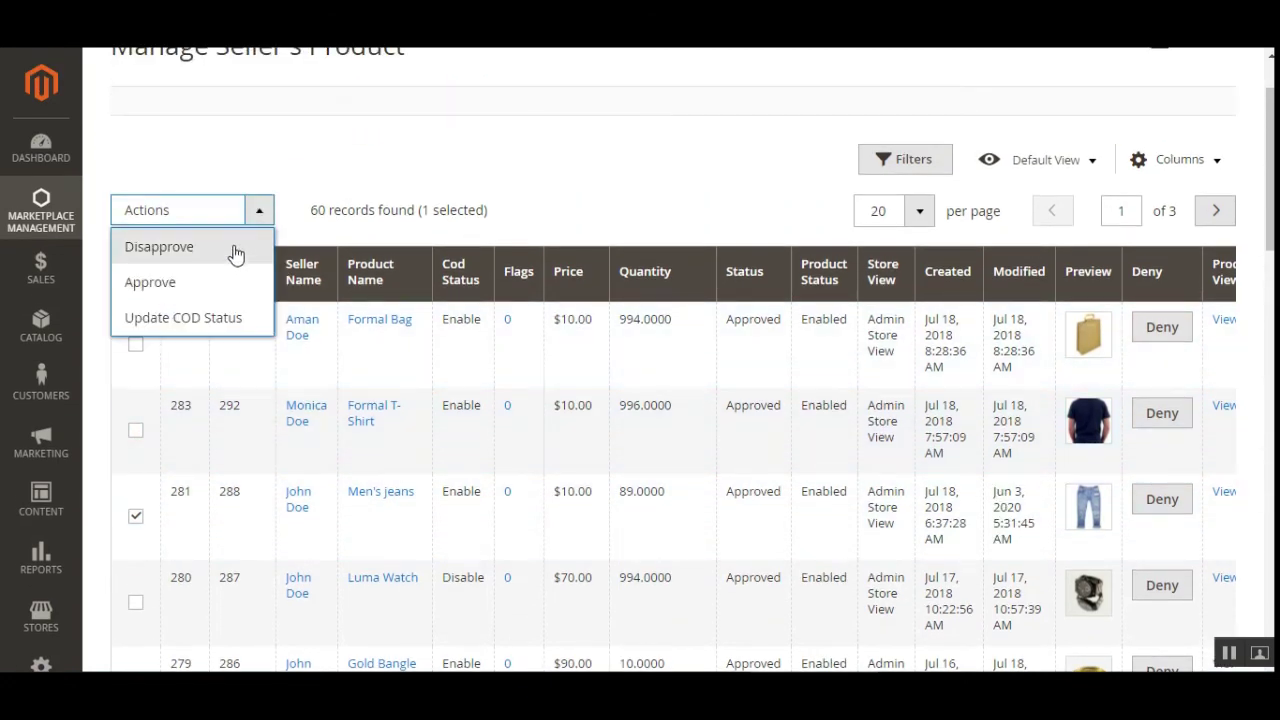
left_click(206, 330)
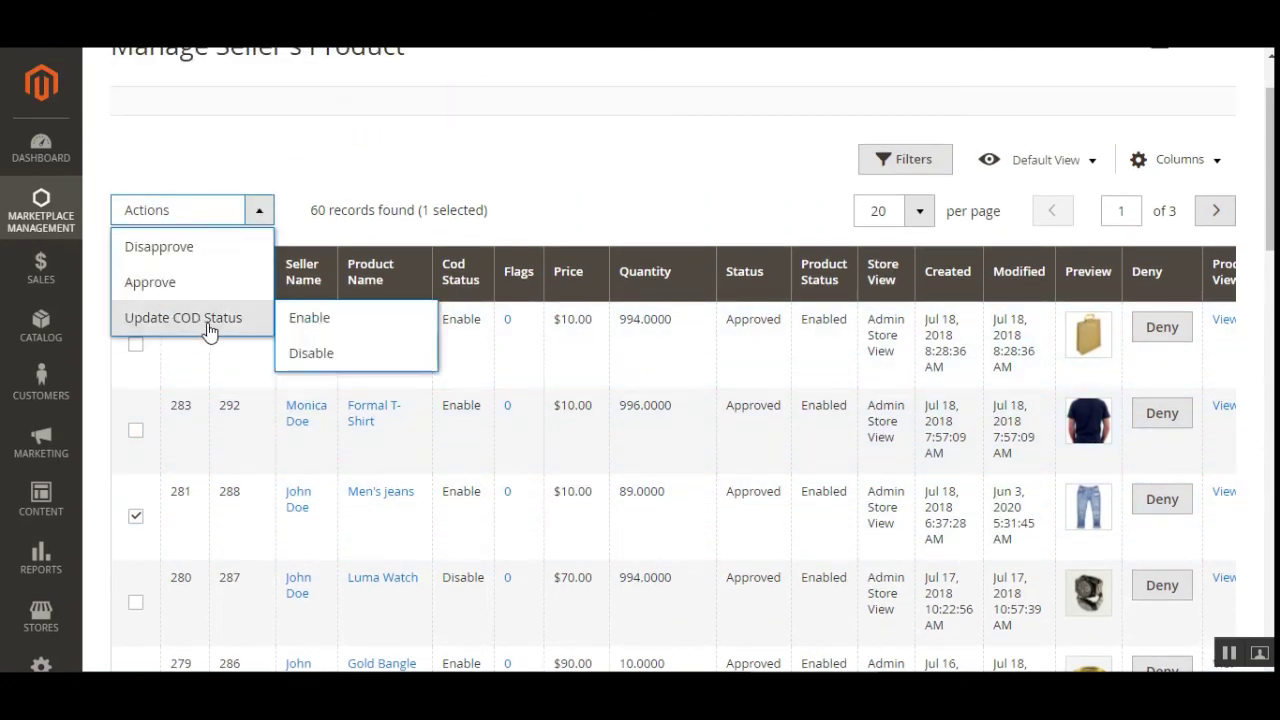
left_click(534, 226)
Add Formal T-Shirt and Formal Bag to the selected products and review the Update COD Status choices for mass updating.
left_click(136, 430)
left_click(137, 344)
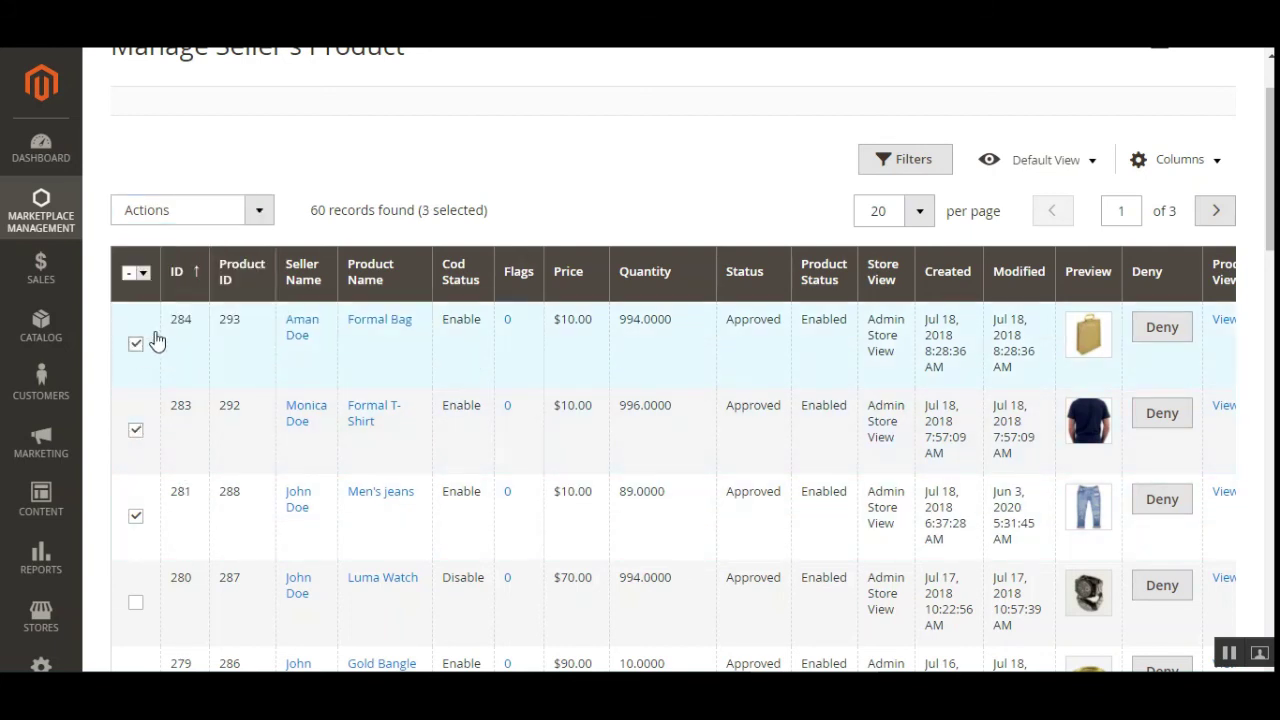
left_click(253, 212)
left_click(216, 318)
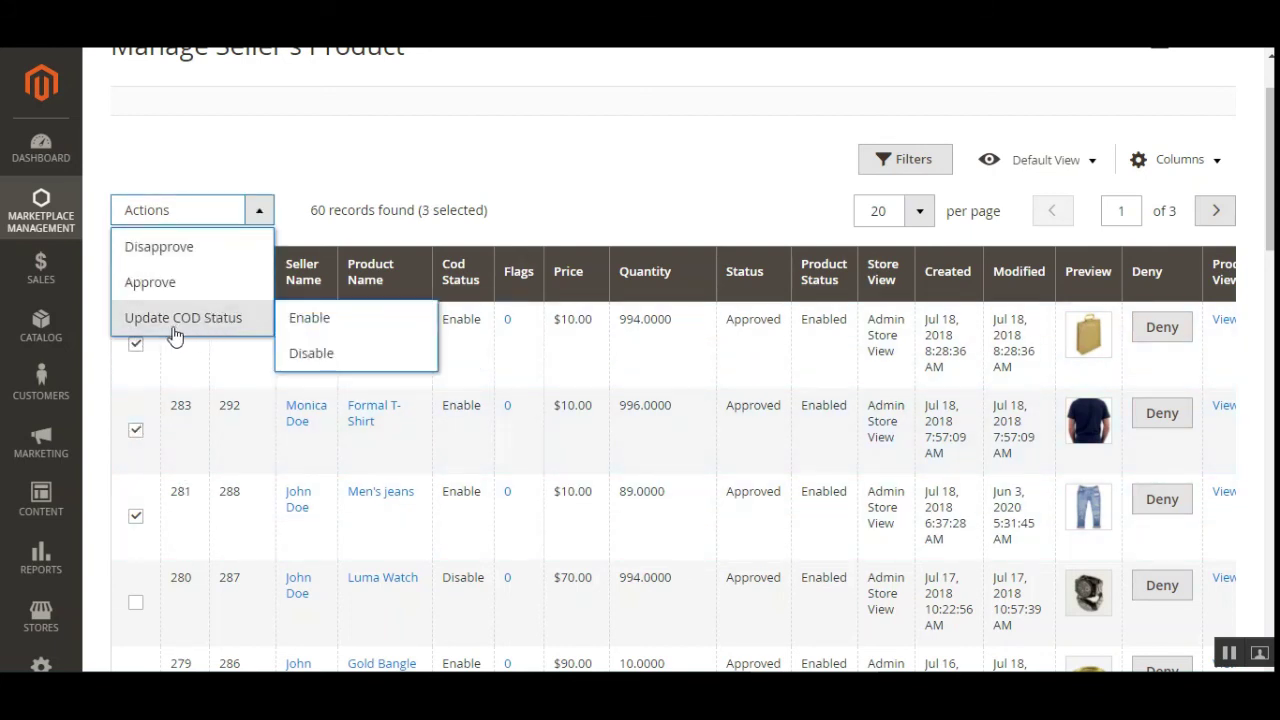
left_click(672, 202)
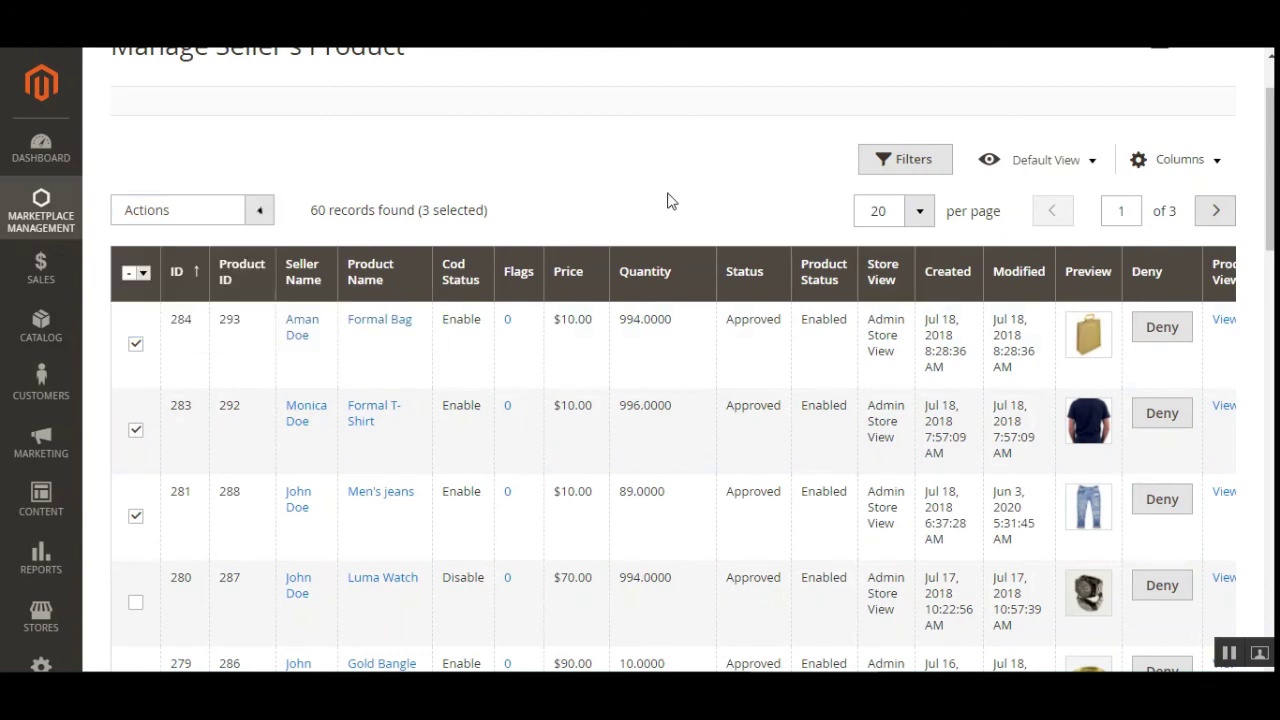
scroll(86, 306, "up", 2)
Open the Manage Seller page of Marketplace Management.
left_click(50, 212)
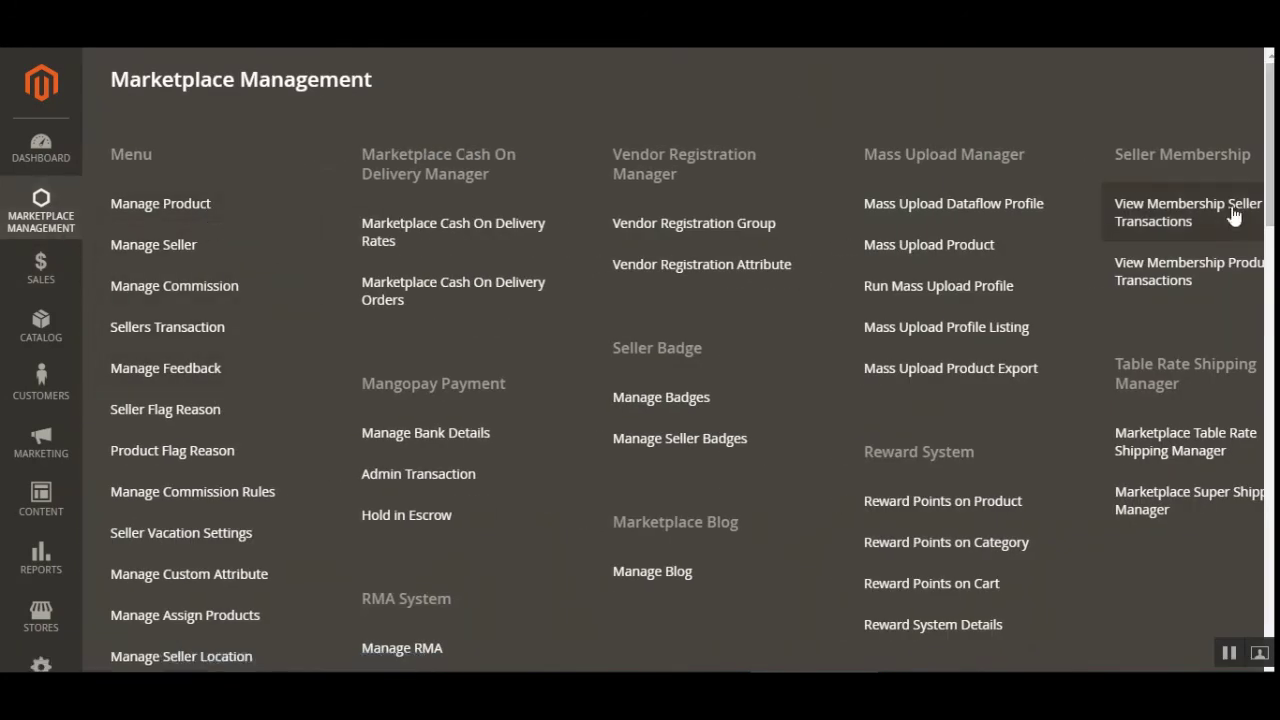
left_click(30, 222)
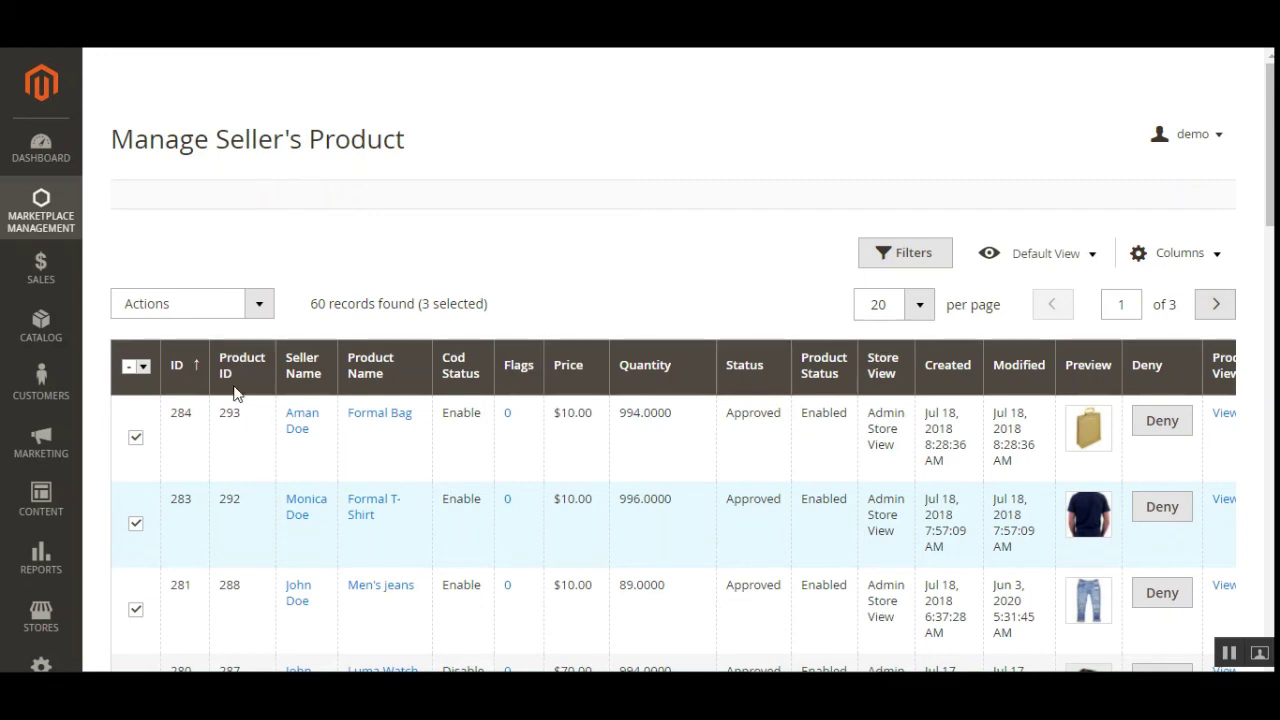
left_click(49, 220)
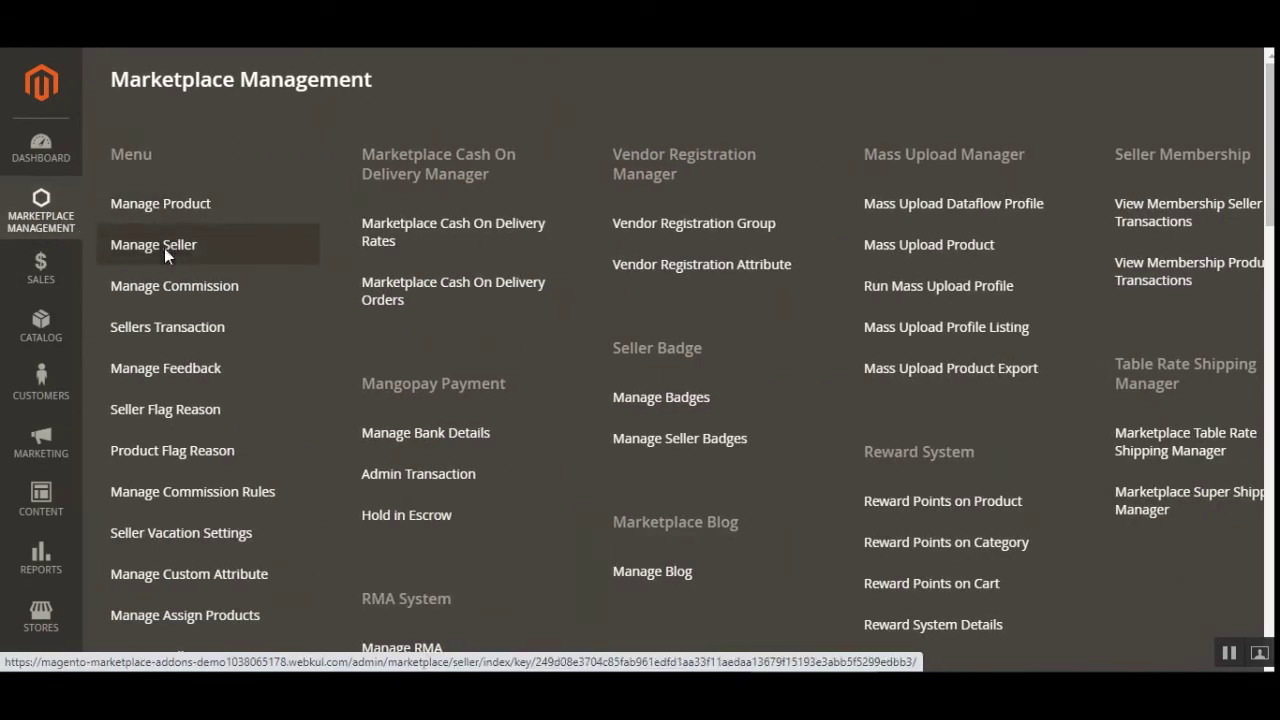
left_click(164, 248)
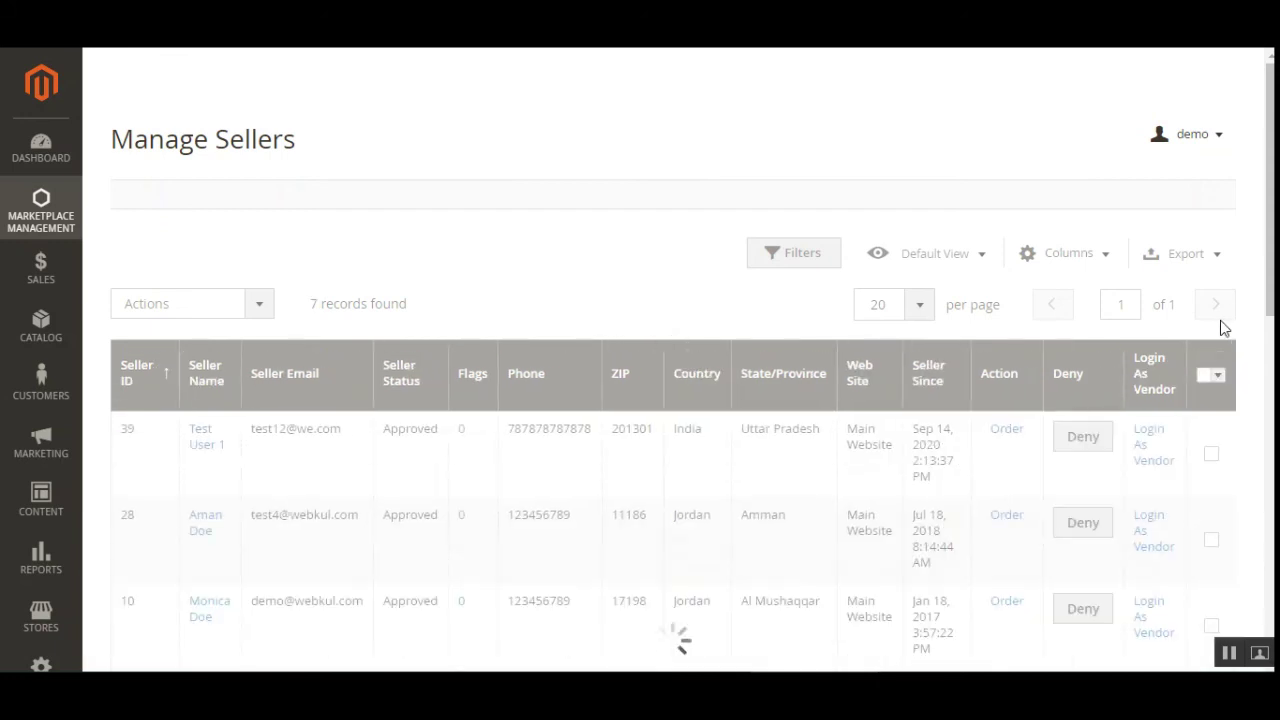
Look through the whole sellers list, including its Action, Deny and Login As Vendor columns.
scroll(600, 380, "down", 2)
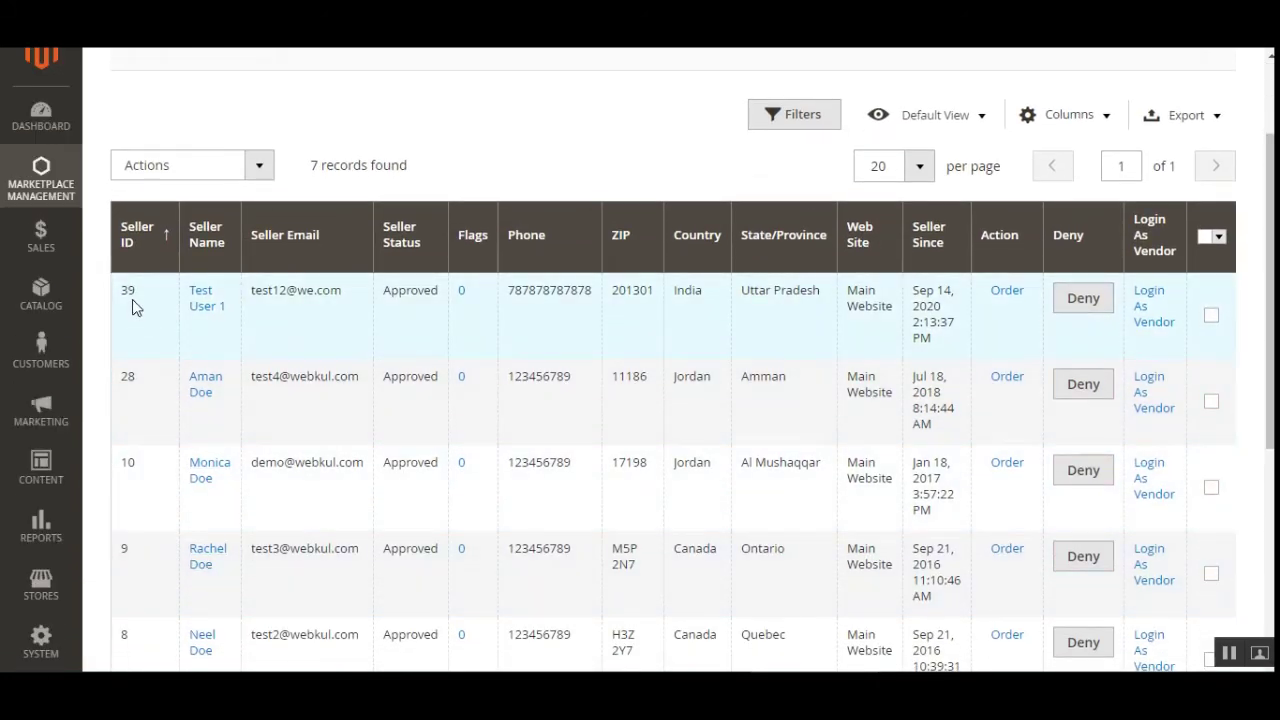
scroll(251, 437, "down", 4)
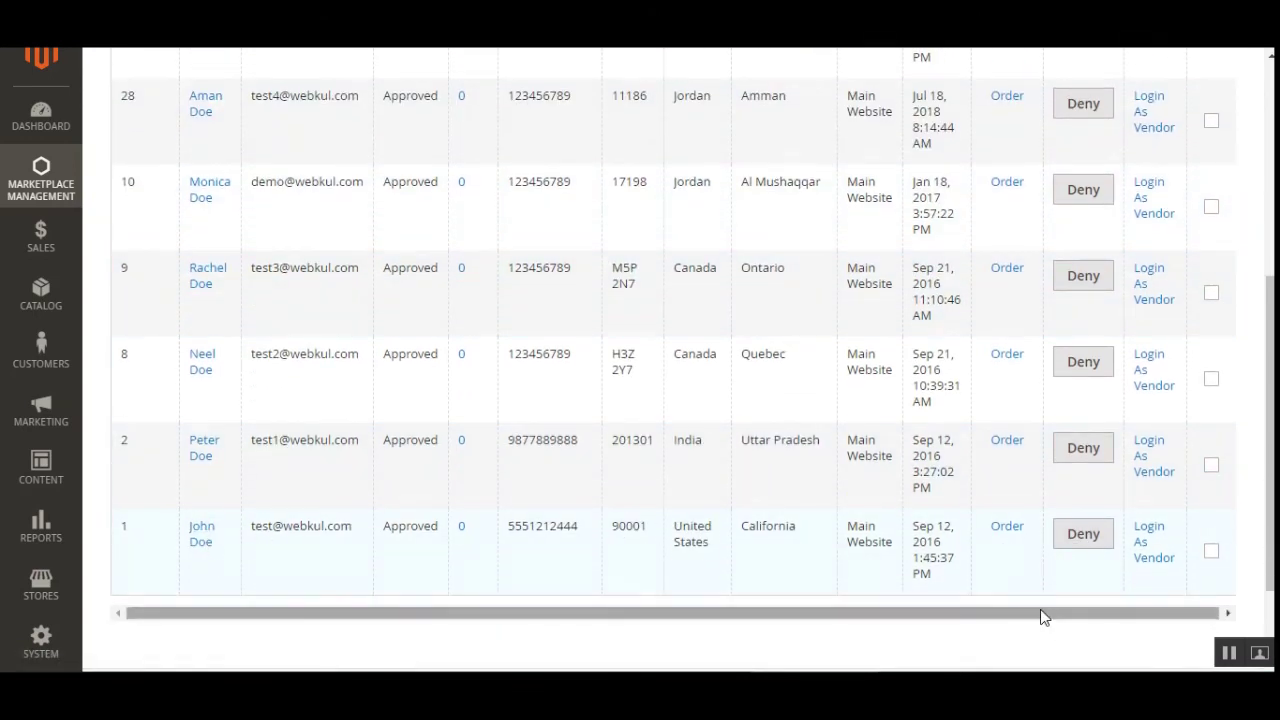
left_click_drag(1094, 617, 1174, 611)
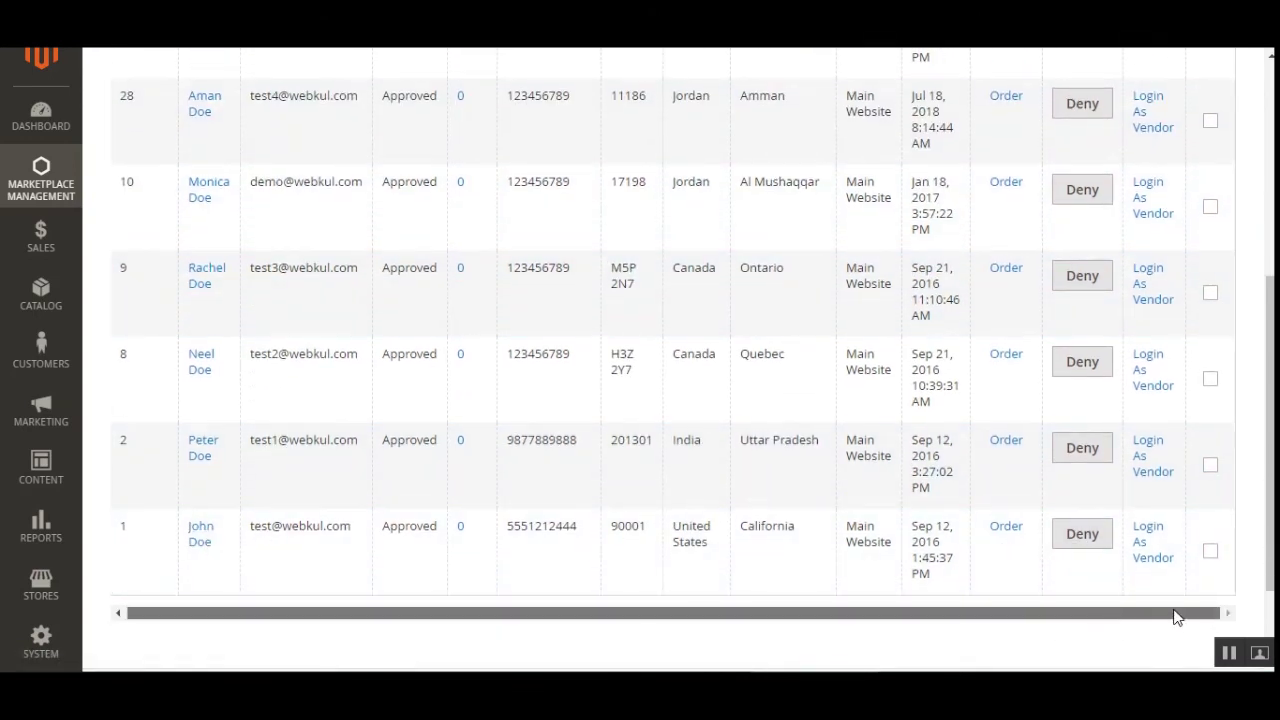
Open the customer record of the last seller in the list and bring up its Seller Cash On Delivery Reports.
left_click(201, 541)
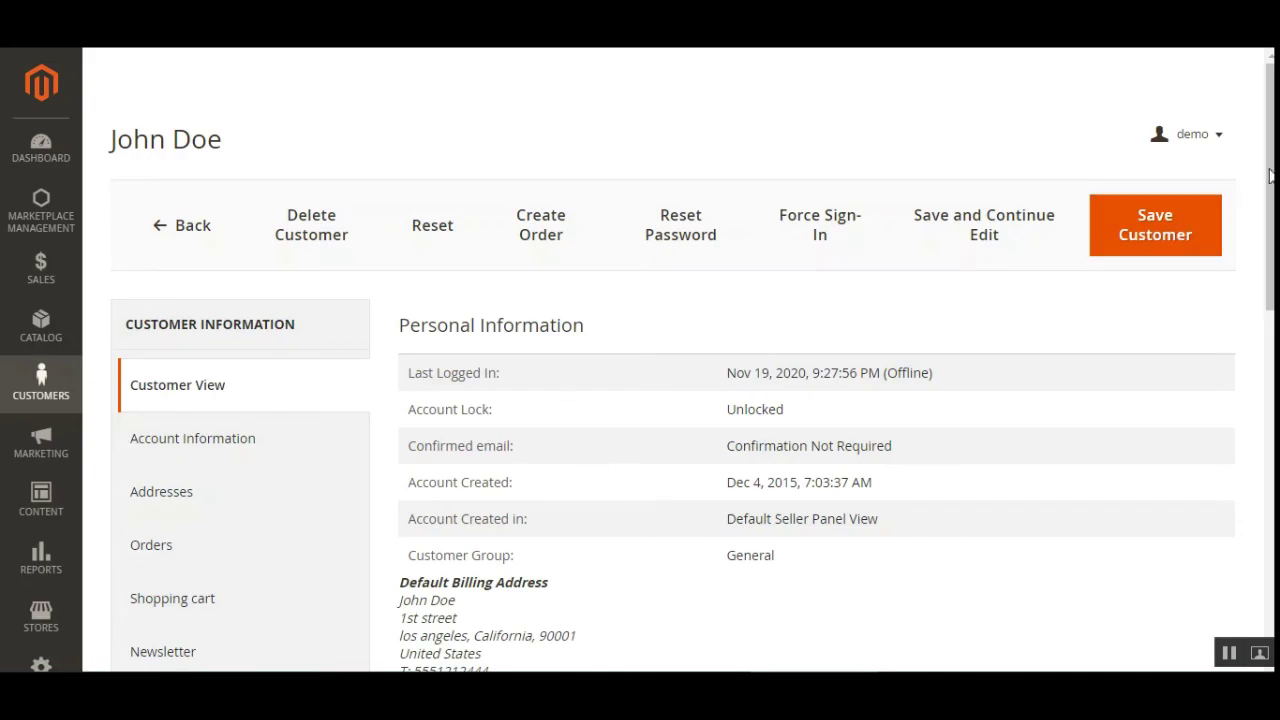
left_click_drag(1271, 176, 1271, 232)
scroll(690, 400, "down", 3)
scroll(690, 400, "up", 4)
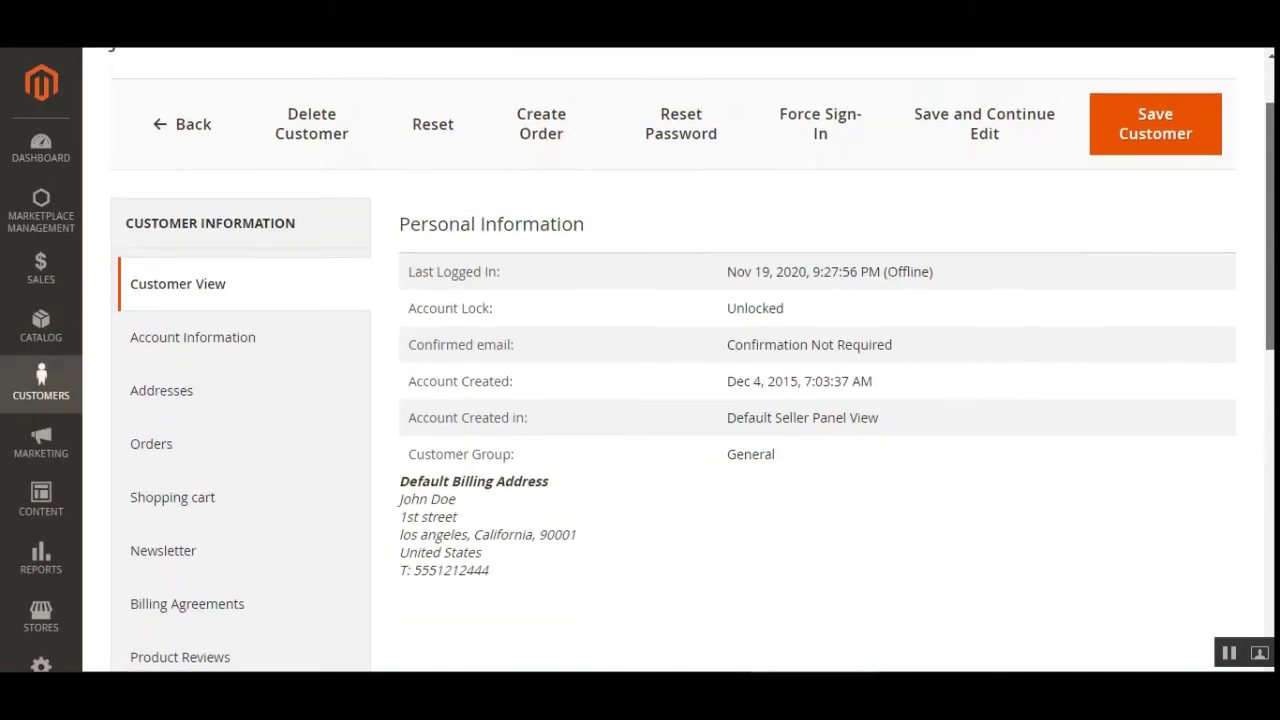
scroll(1243, 325, "down", 4)
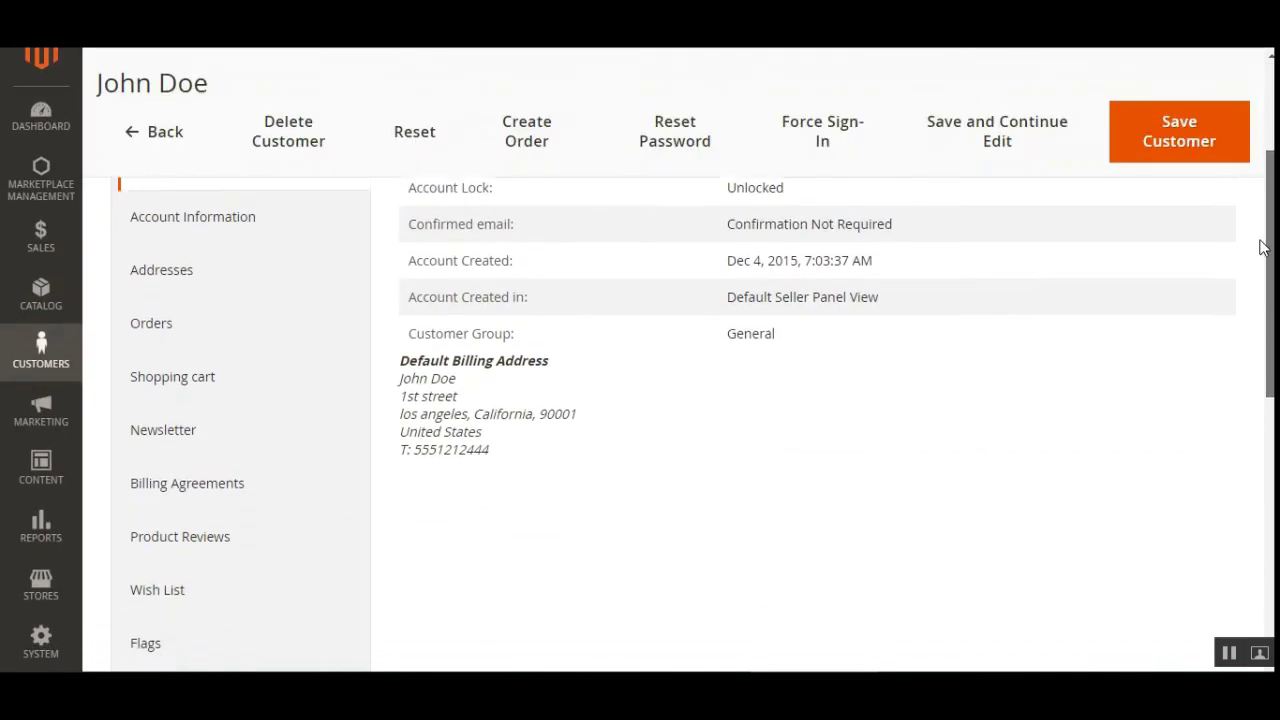
scroll(1229, 397, "down", 5)
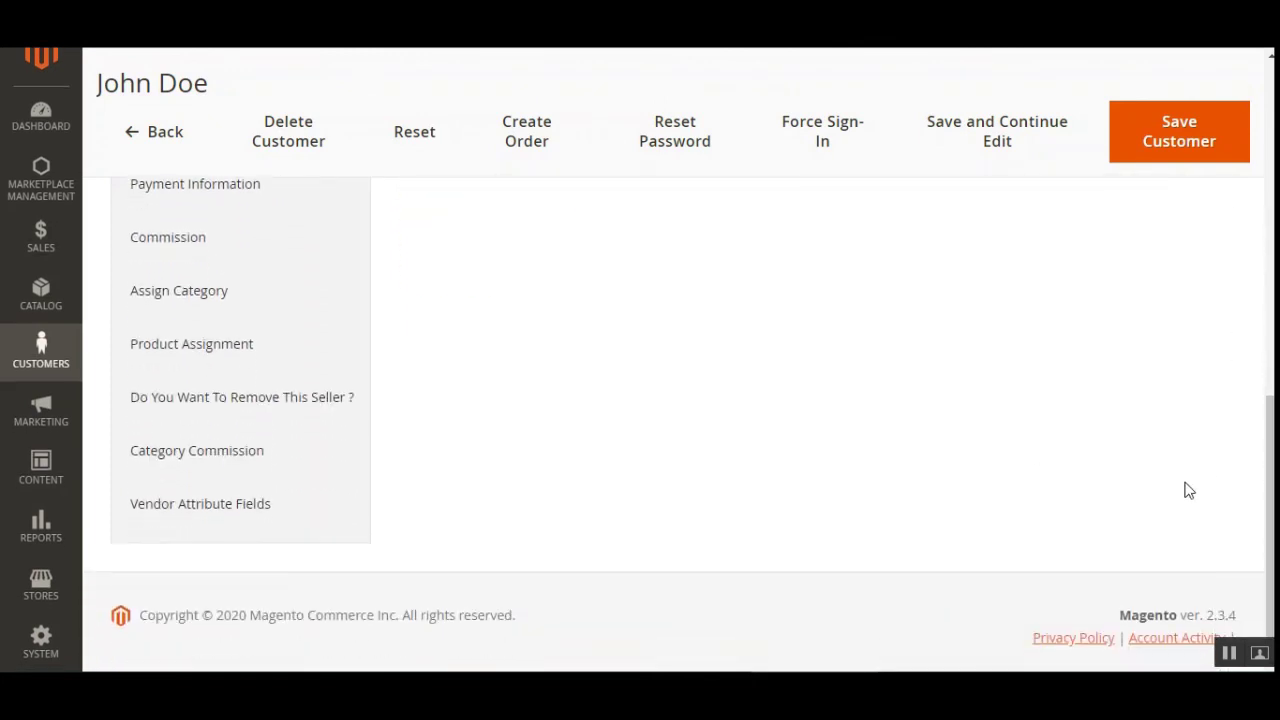
scroll(200, 423, "up", 2)
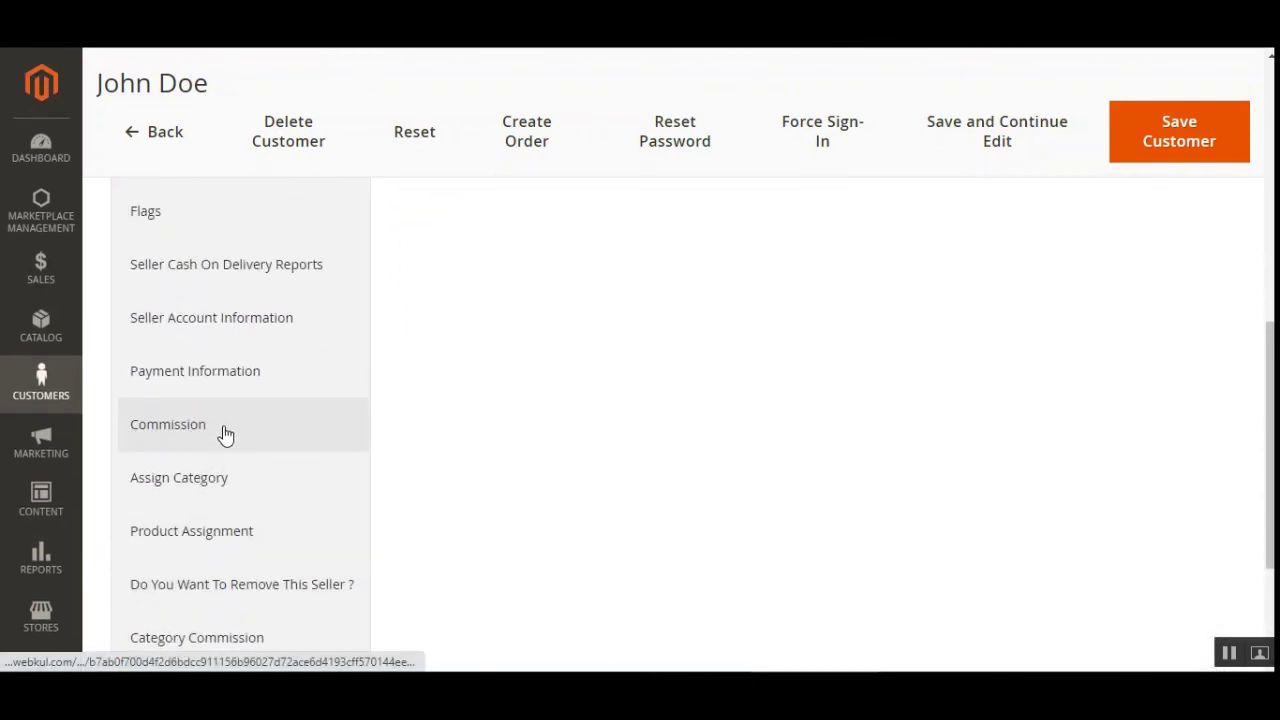
left_click(307, 274)
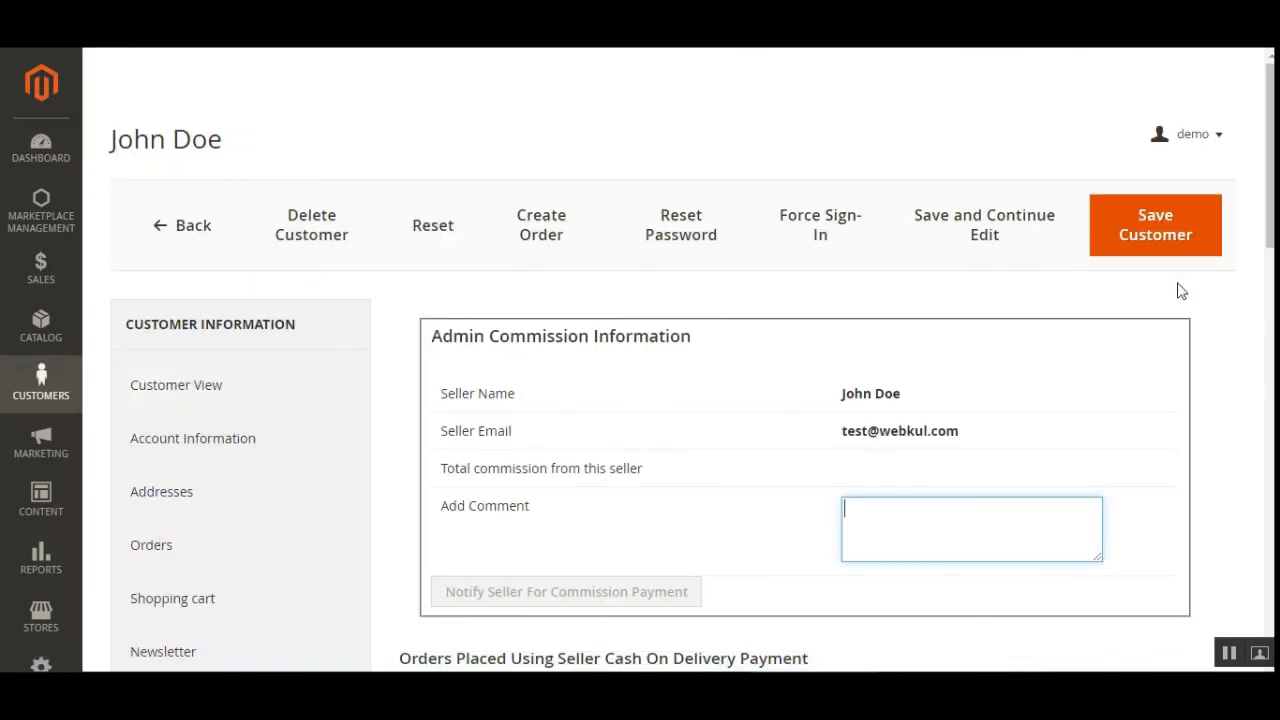
Review the seller's Admin Commission Information, including the total commission, the comment field and the option to notify the seller for commission payment.
scroll(680, 400, "down", 3)
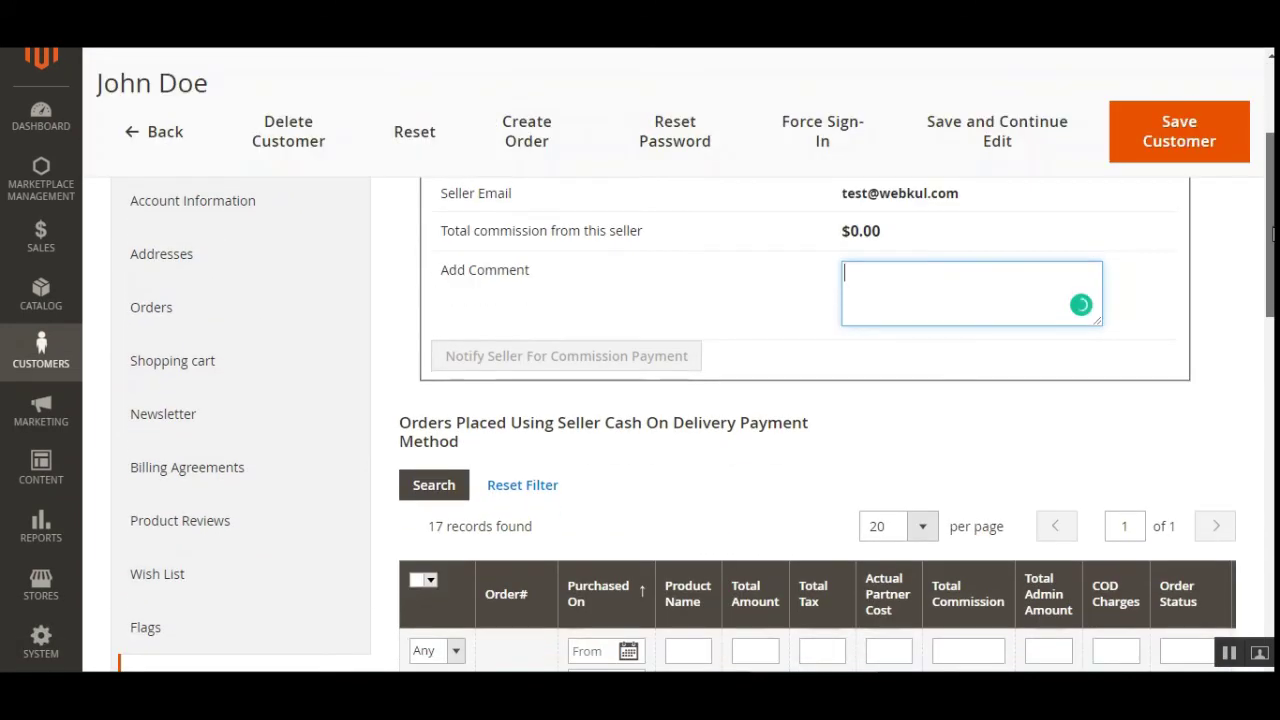
scroll(680, 400, "up", 1)
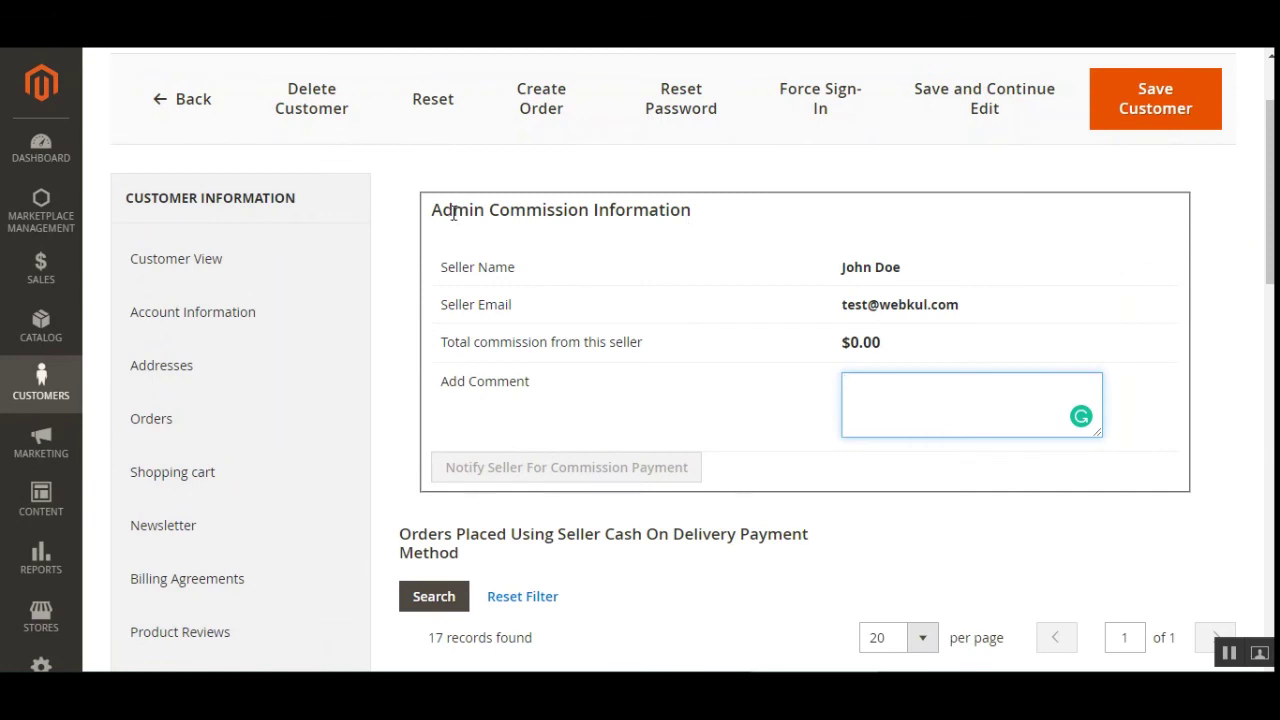
left_click_drag(453, 212, 686, 209)
left_click(680, 228)
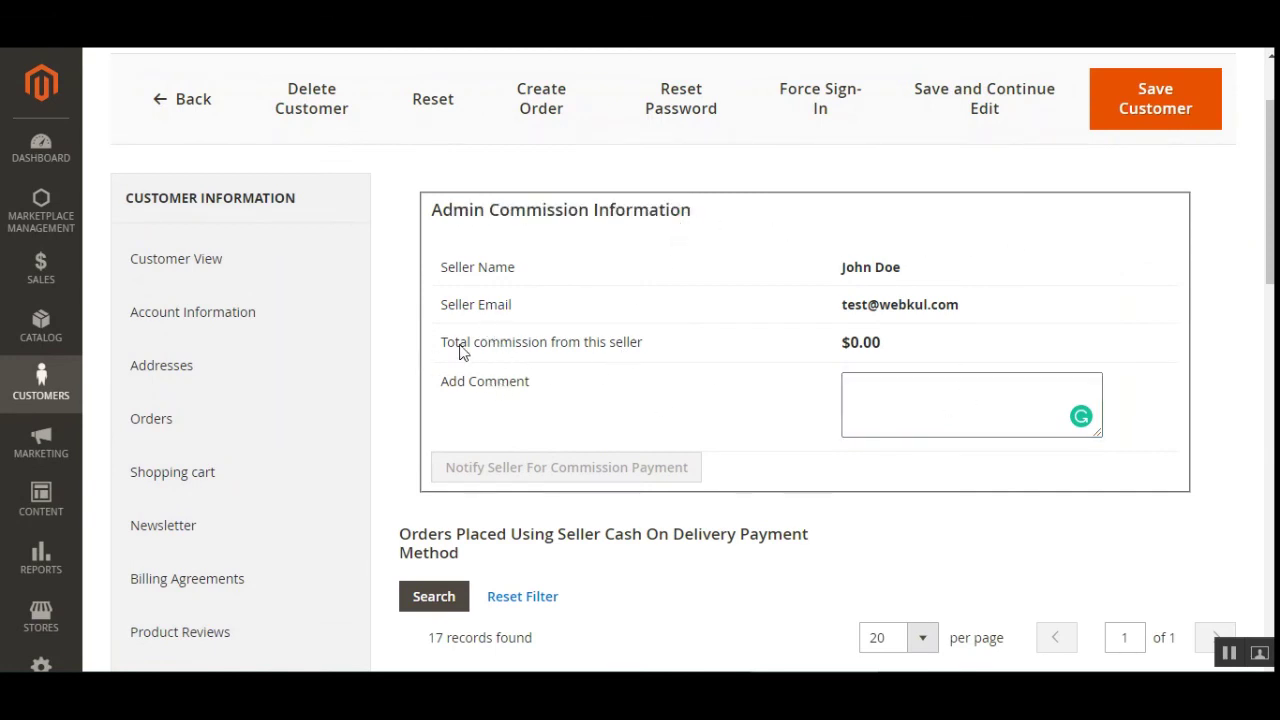
left_click_drag(474, 345, 646, 352)
left_click(614, 396)
scroll(640, 437, "down", 1)
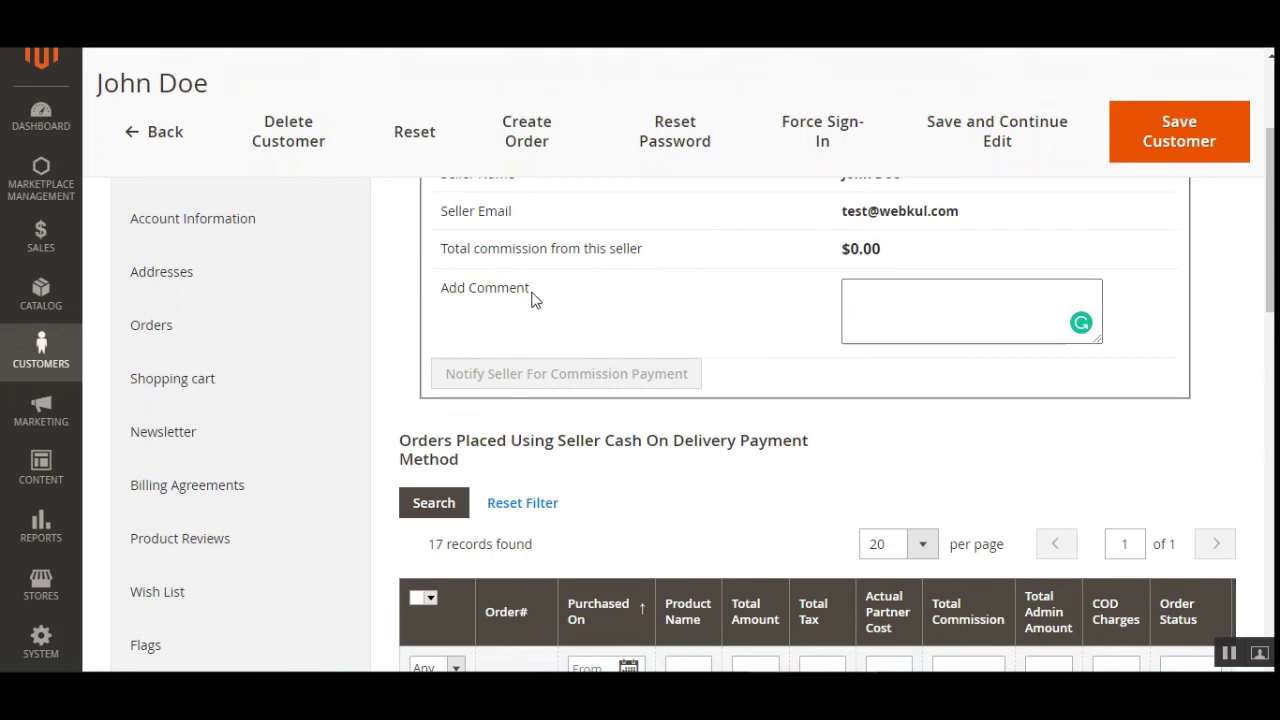
scroll(846, 278, "up", 1)
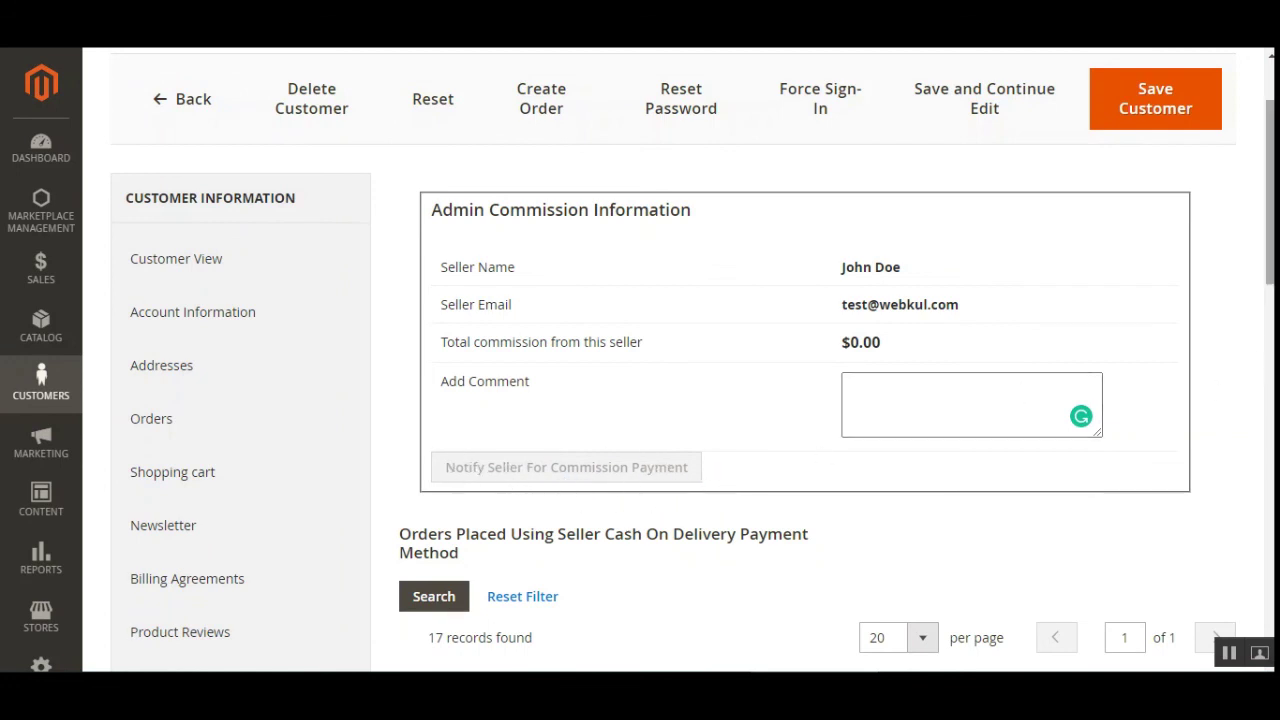
scroll(818, 400, "down", 3)
scroll(818, 400, "up", 2)
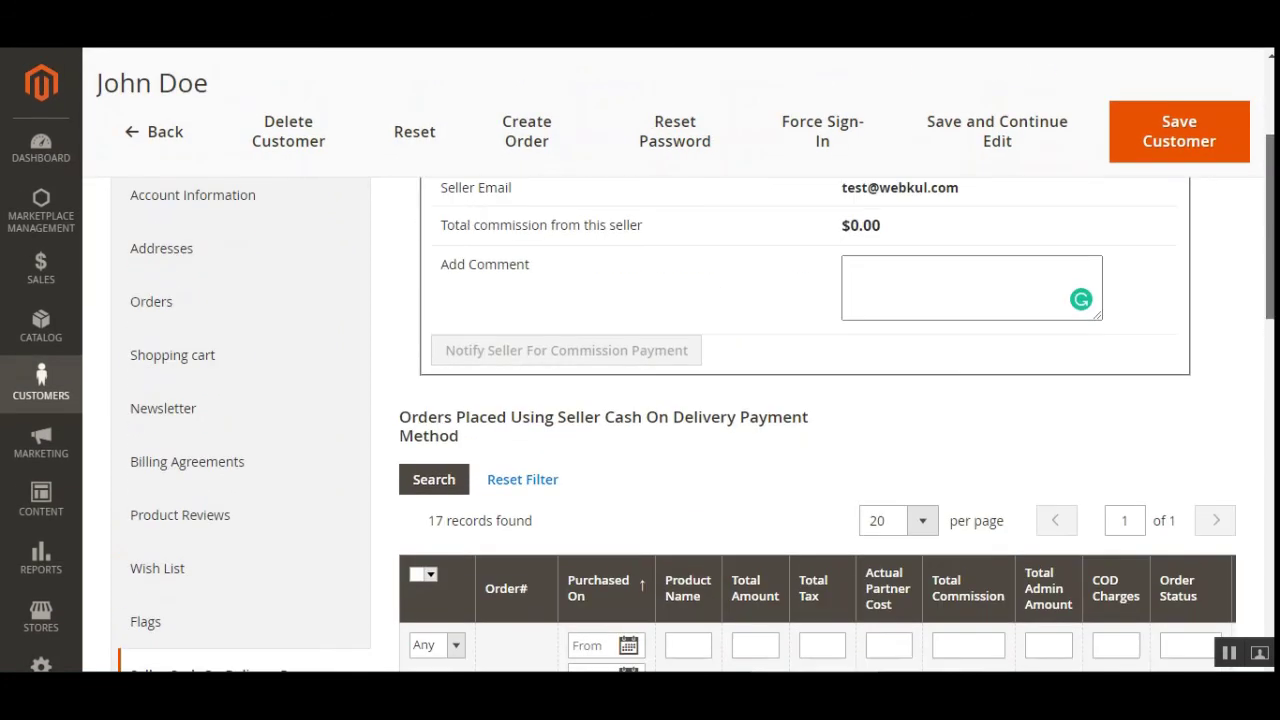
left_click_drag(840, 225, 884, 227)
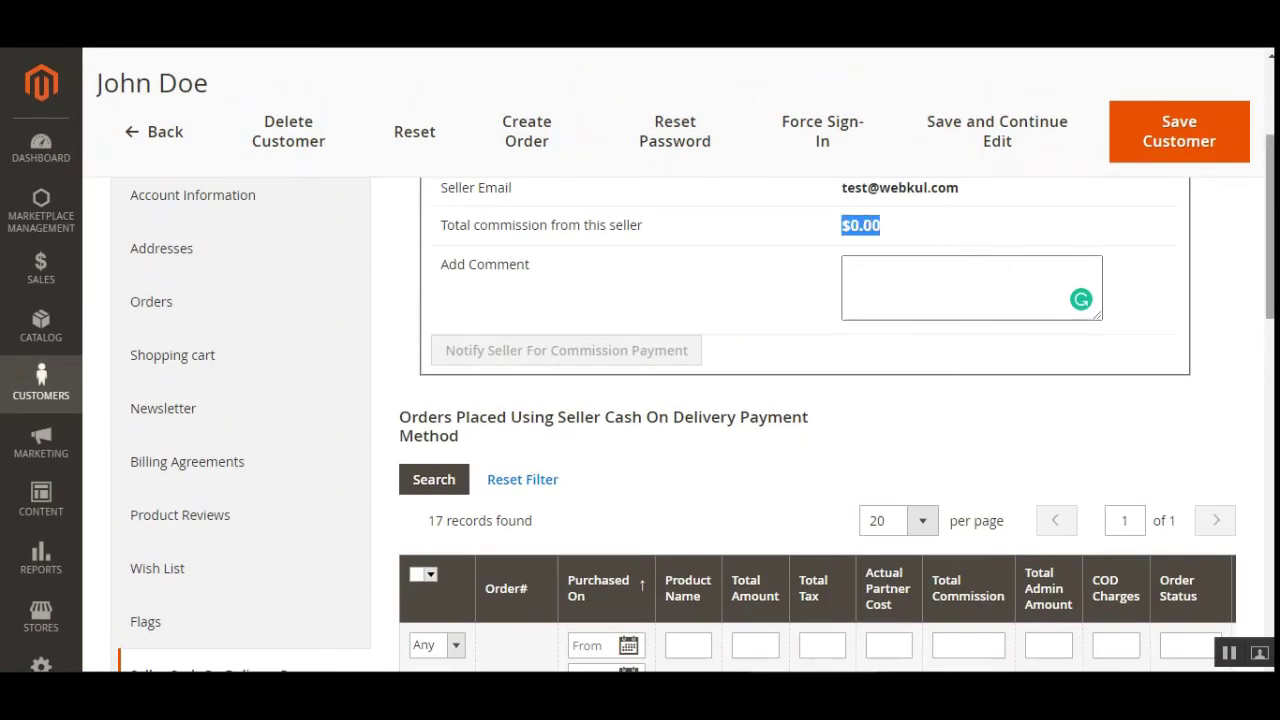
Look through the seller's orders placed using the Seller Cash On Delivery payment method.
scroll(697, 419, "down", 2)
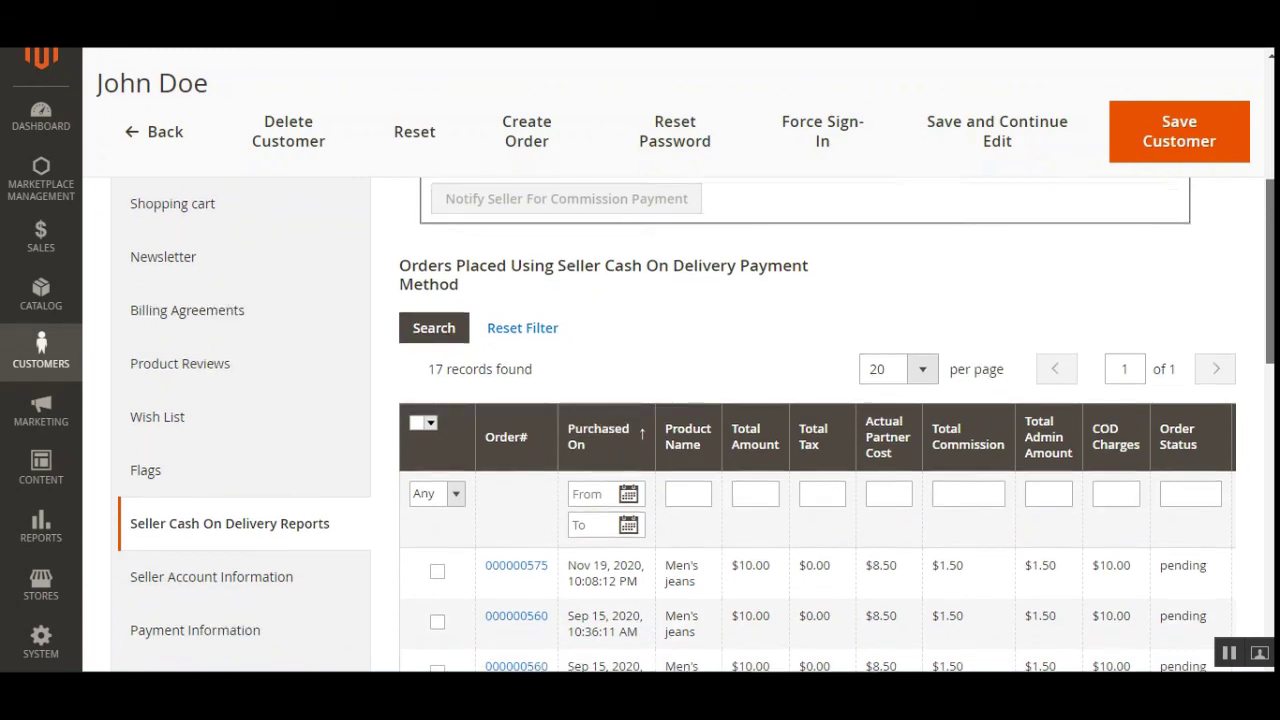
scroll(697, 424, "down", 1)
scroll(697, 424, "up", 1)
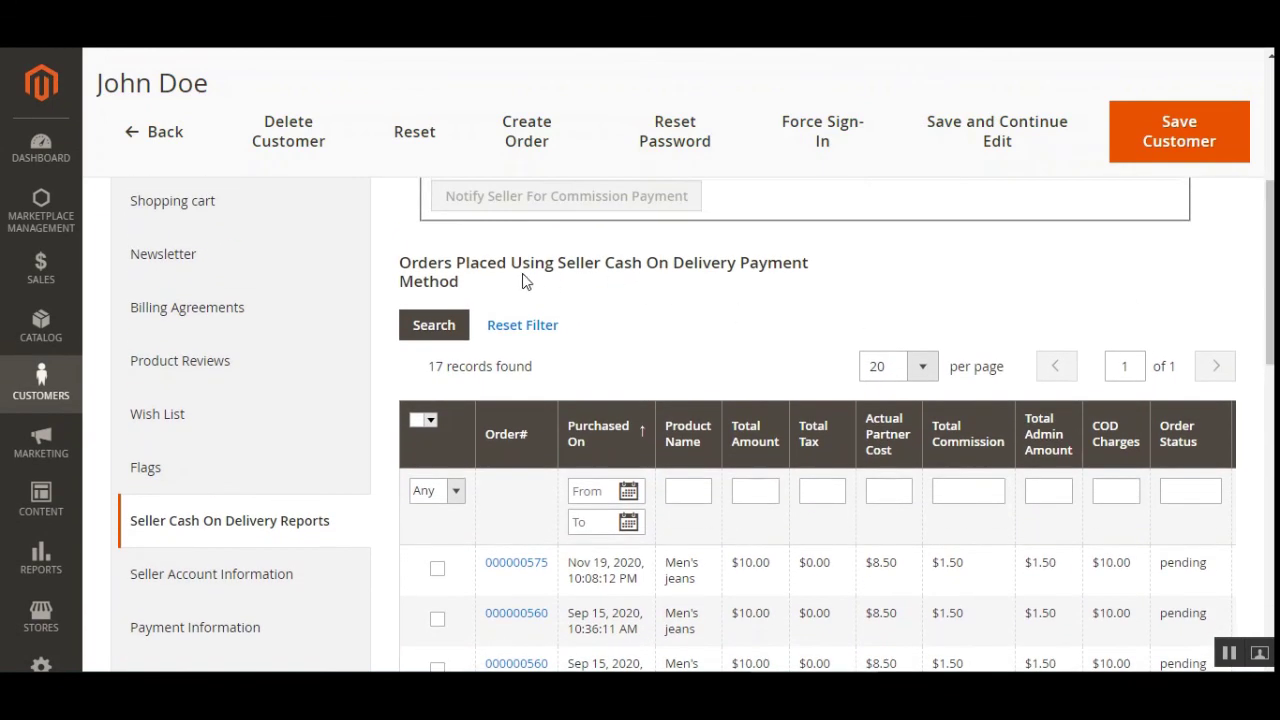
left_click_drag(430, 264, 665, 263)
left_click_drag(577, 263, 795, 263)
left_click(666, 306)
scroll(623, 531, "down", 2)
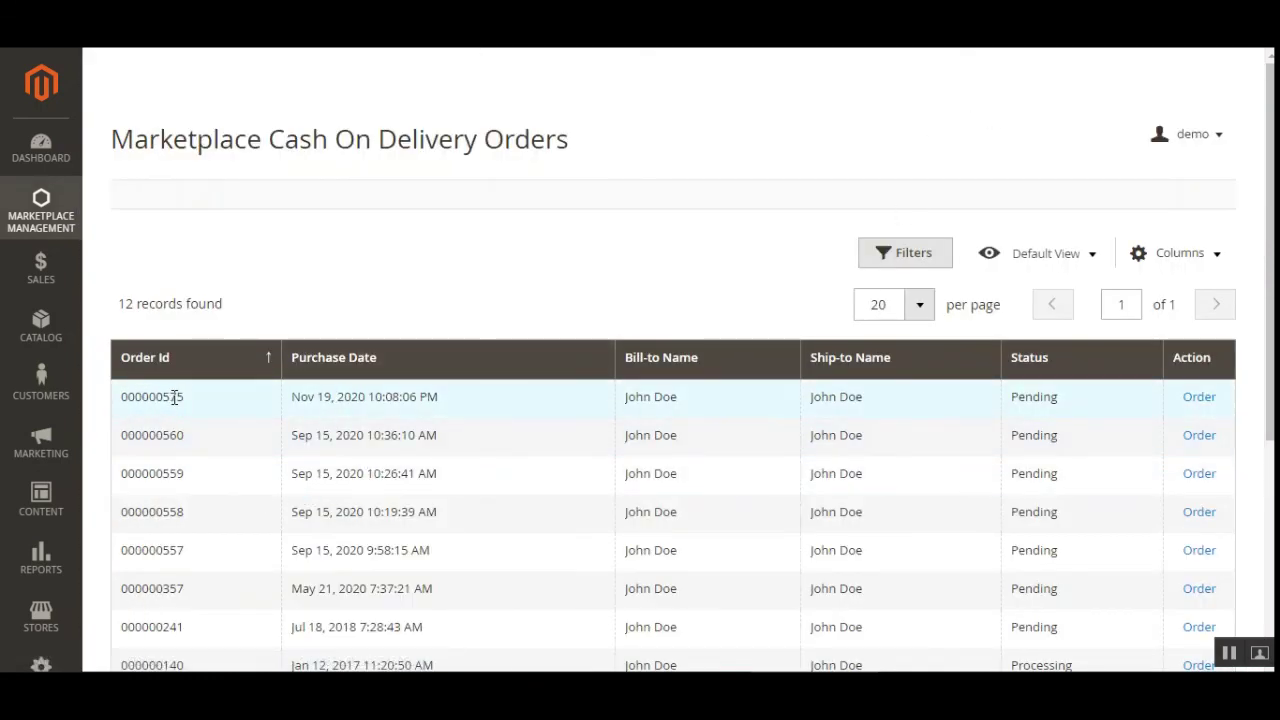
Open the most recent order in the Marketplace Cash On Delivery Orders list and review its account and address information.
left_click_drag(136, 397, 190, 404)
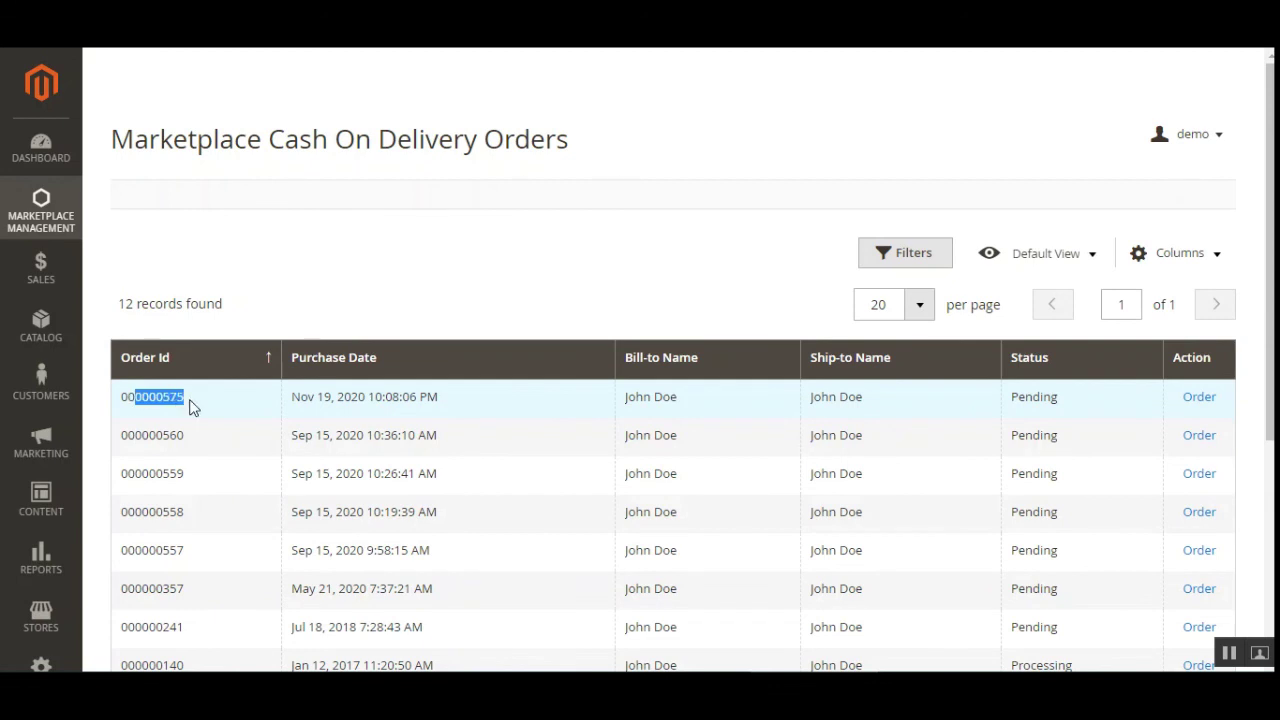
left_click(192, 406)
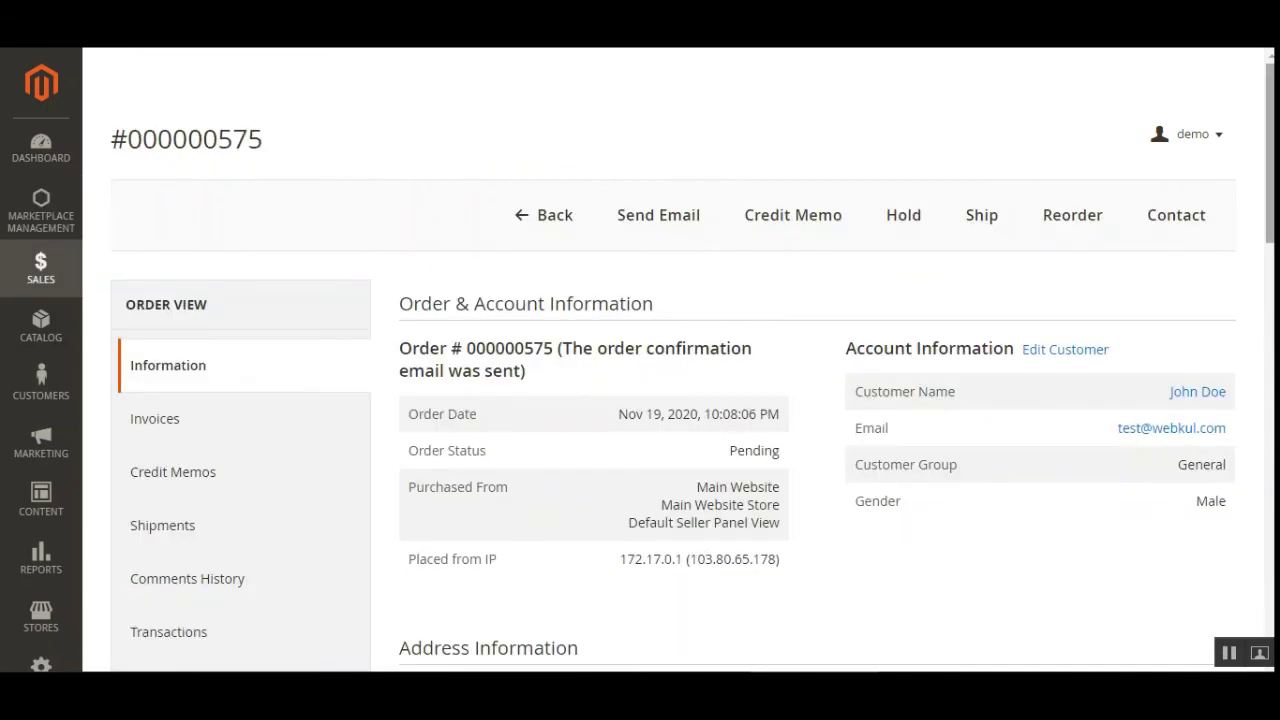
scroll(1268, 160, "down", 2)
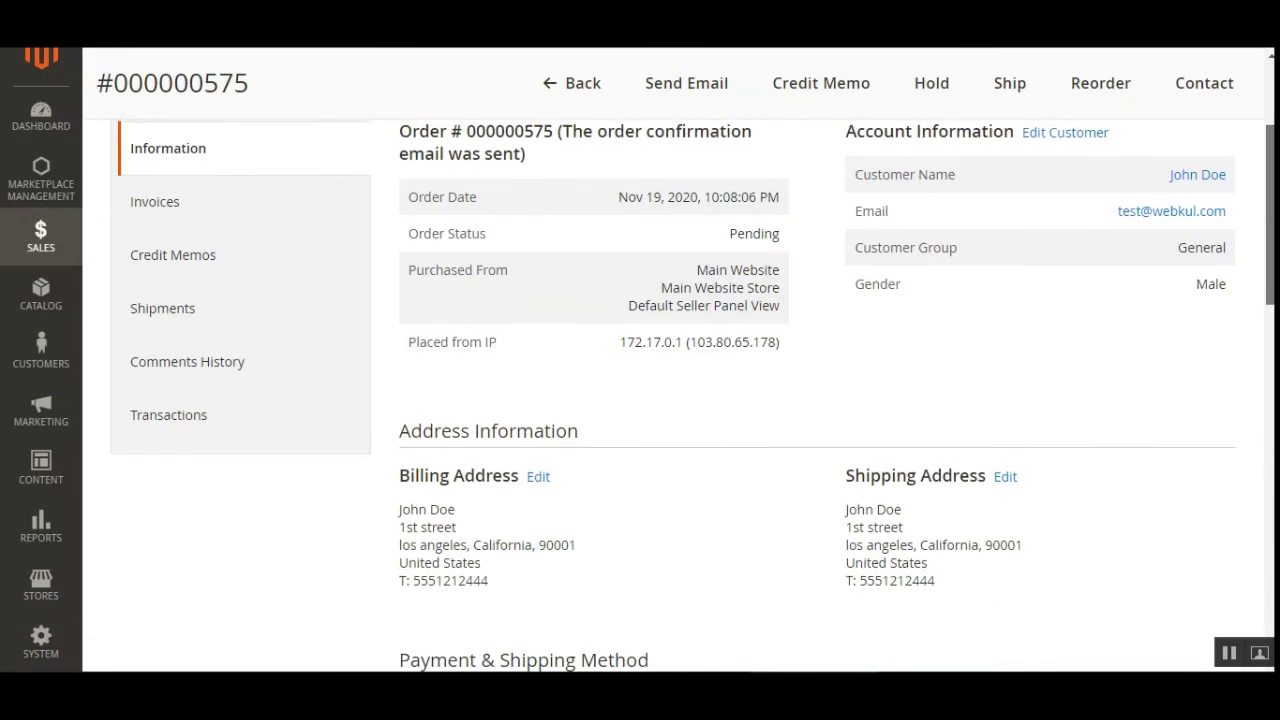
scroll(693, 395, "down", 1)
scroll(693, 395, "up", 1)
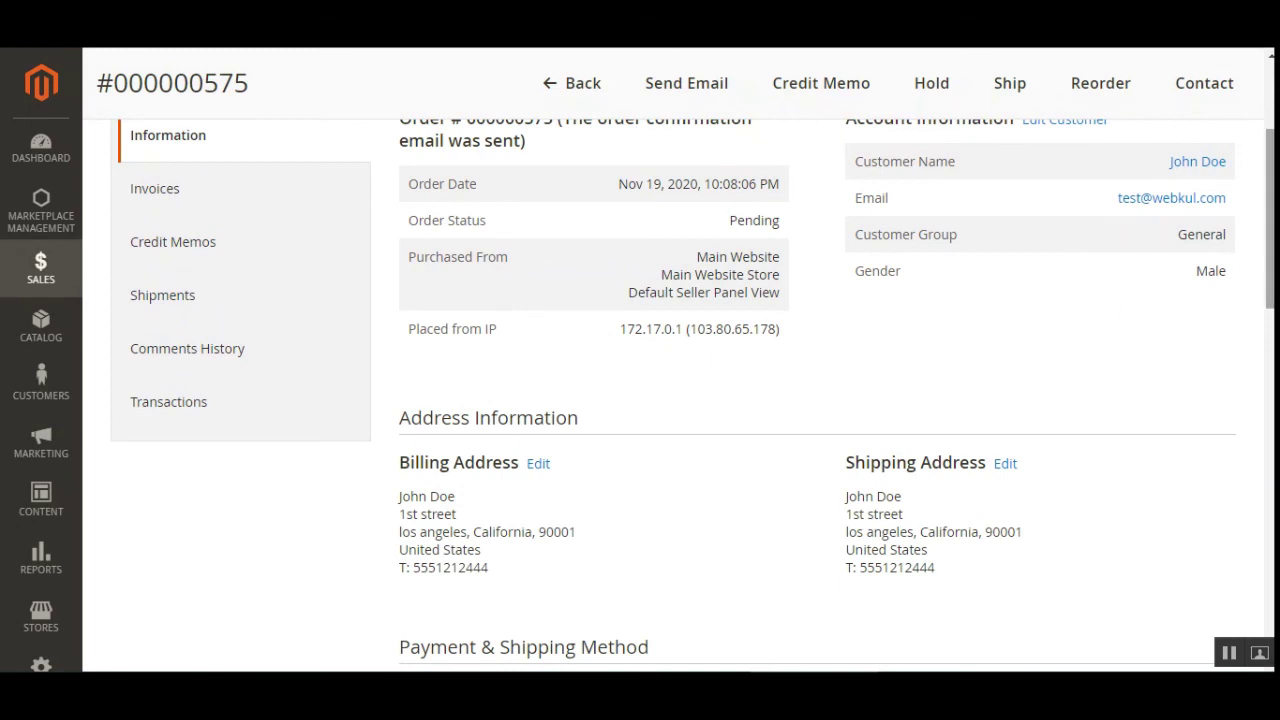
scroll(773, 452, "down", 4)
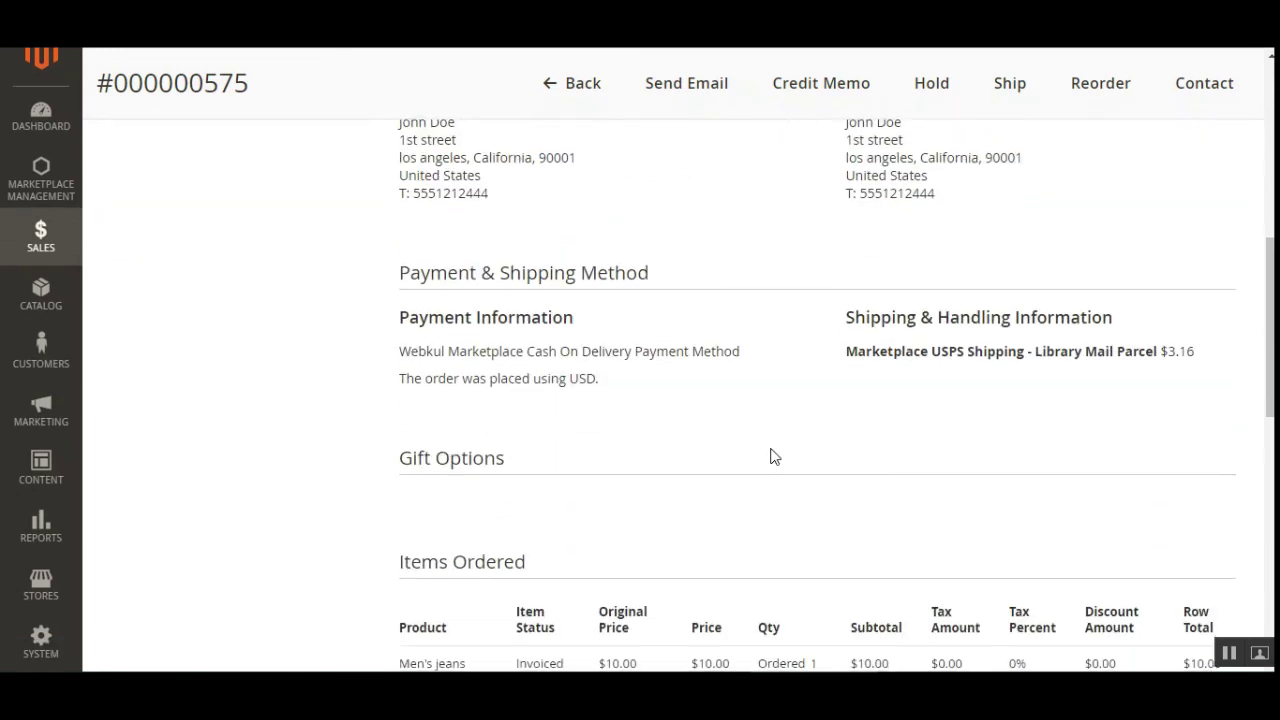
Check the order's payment method and ordered items, including the Cash On Delivery charge in the Order Totals.
mouse_move(409, 353)
left_mouse_down()
mouse_move(740, 357)
mouse_move(386, 363)
left_mouse_up()
left_click(743, 362)
left_click(778, 400)
scroll(676, 469, "down", 2)
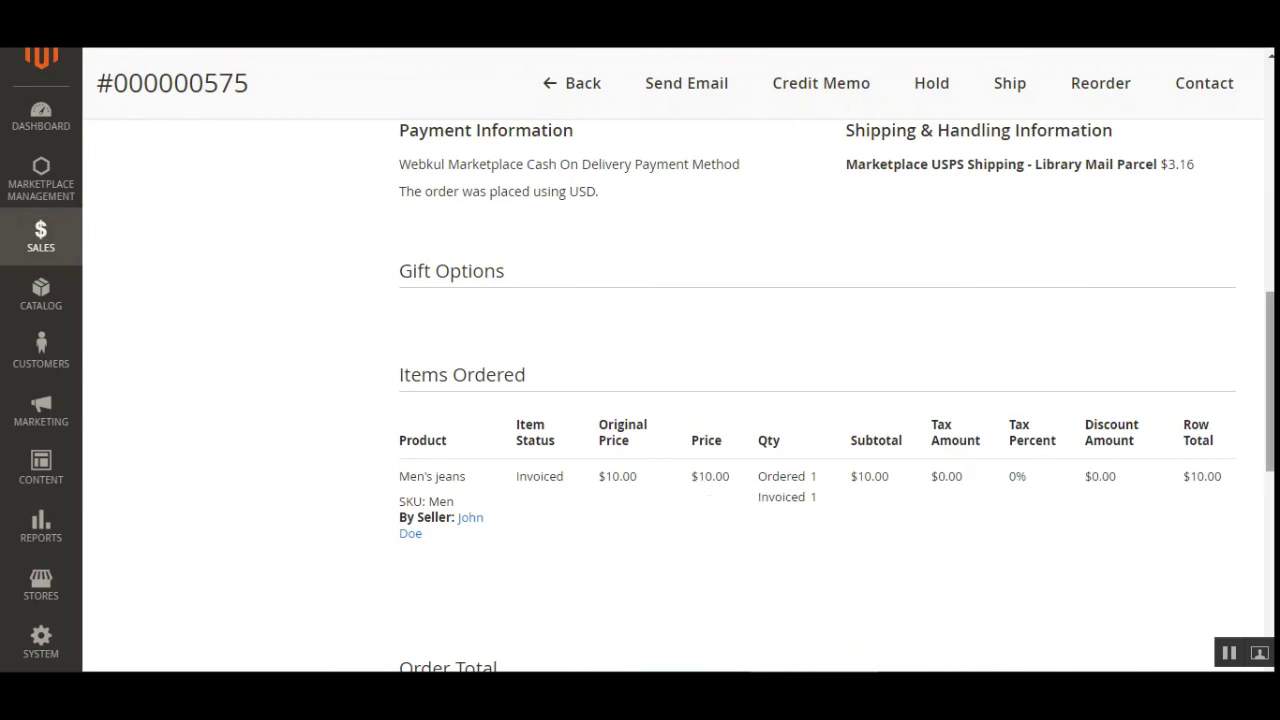
scroll(1270, 400, "down", 1)
scroll(1205, 483, "down", 3)
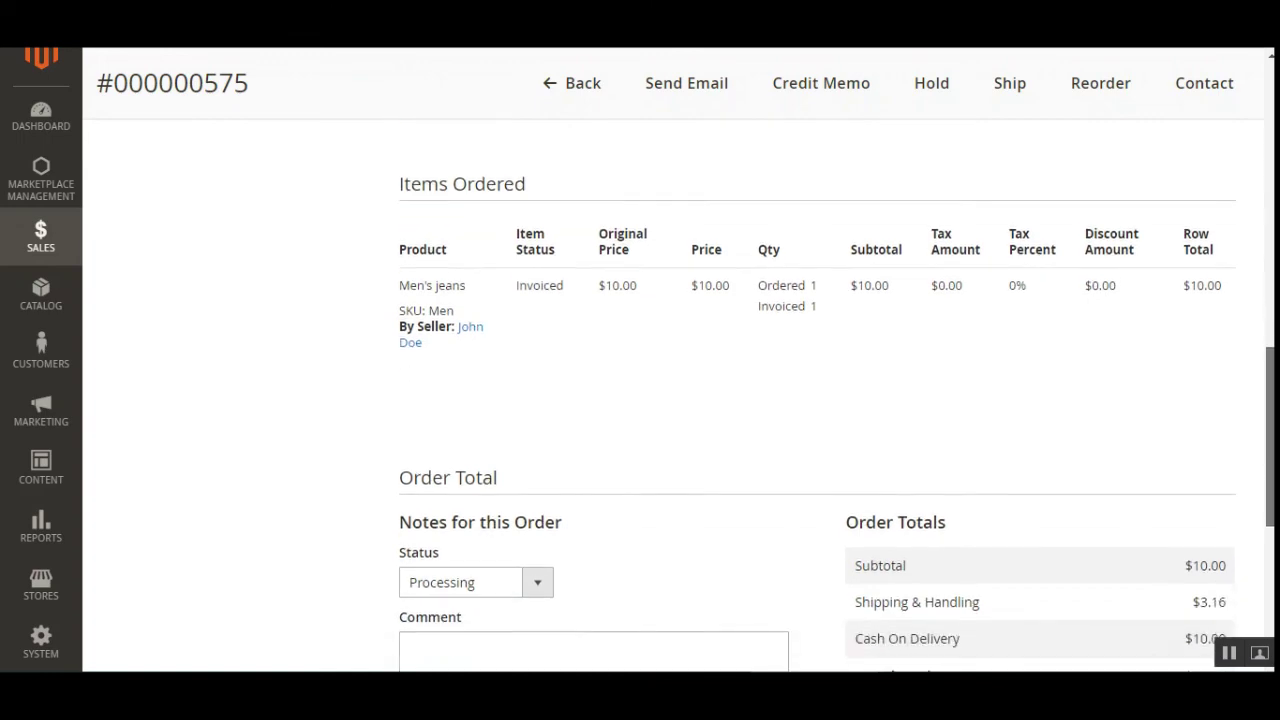
left_click_drag(858, 428, 1234, 432)
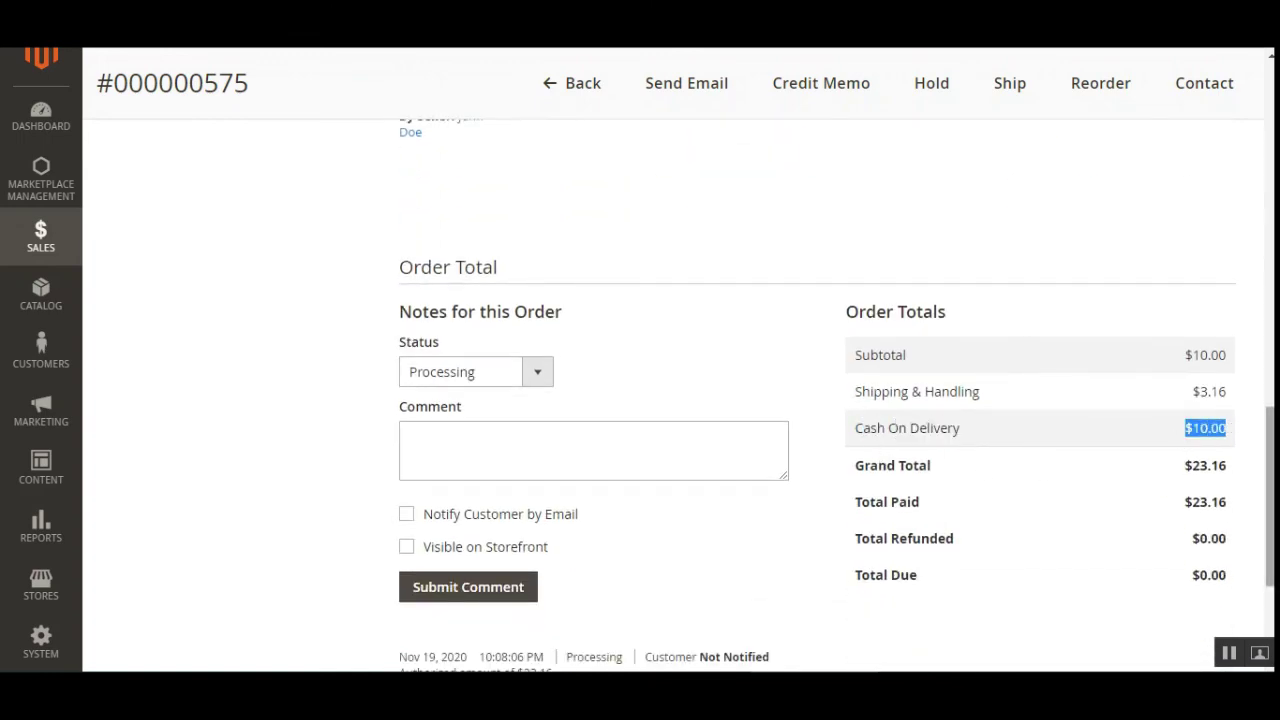
left_click_drag(1270, 480, 1270, 136)
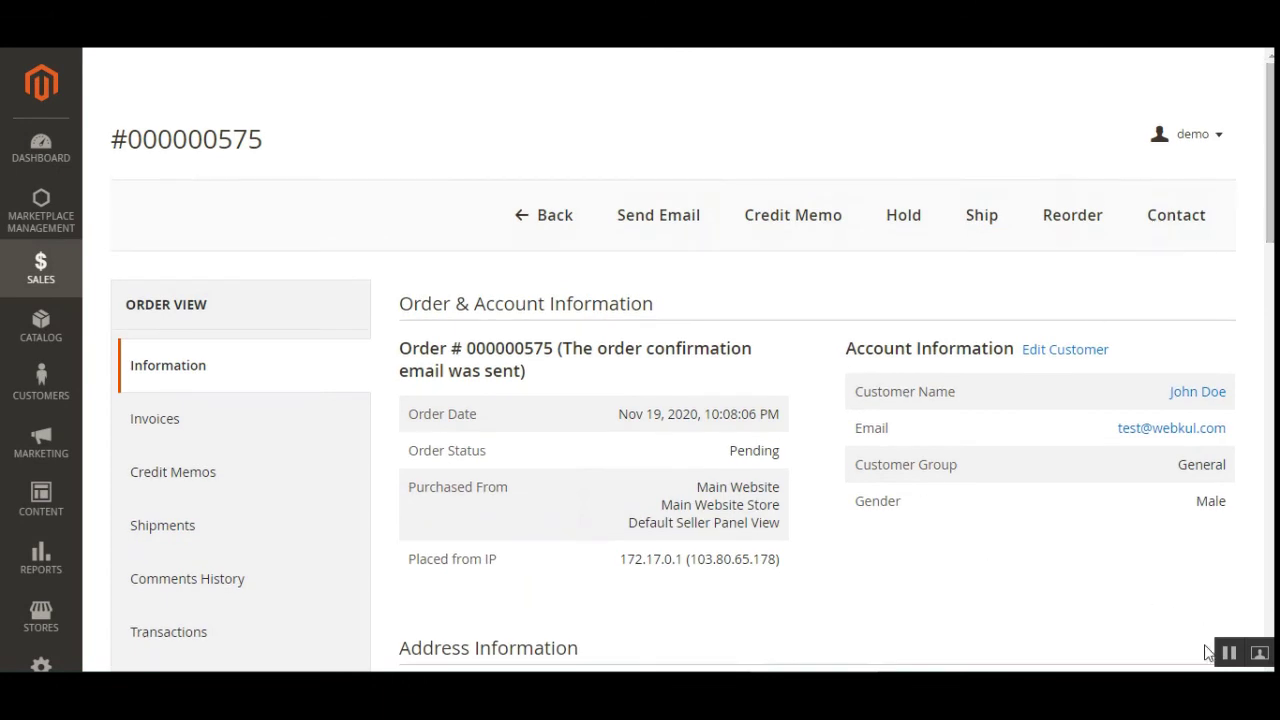